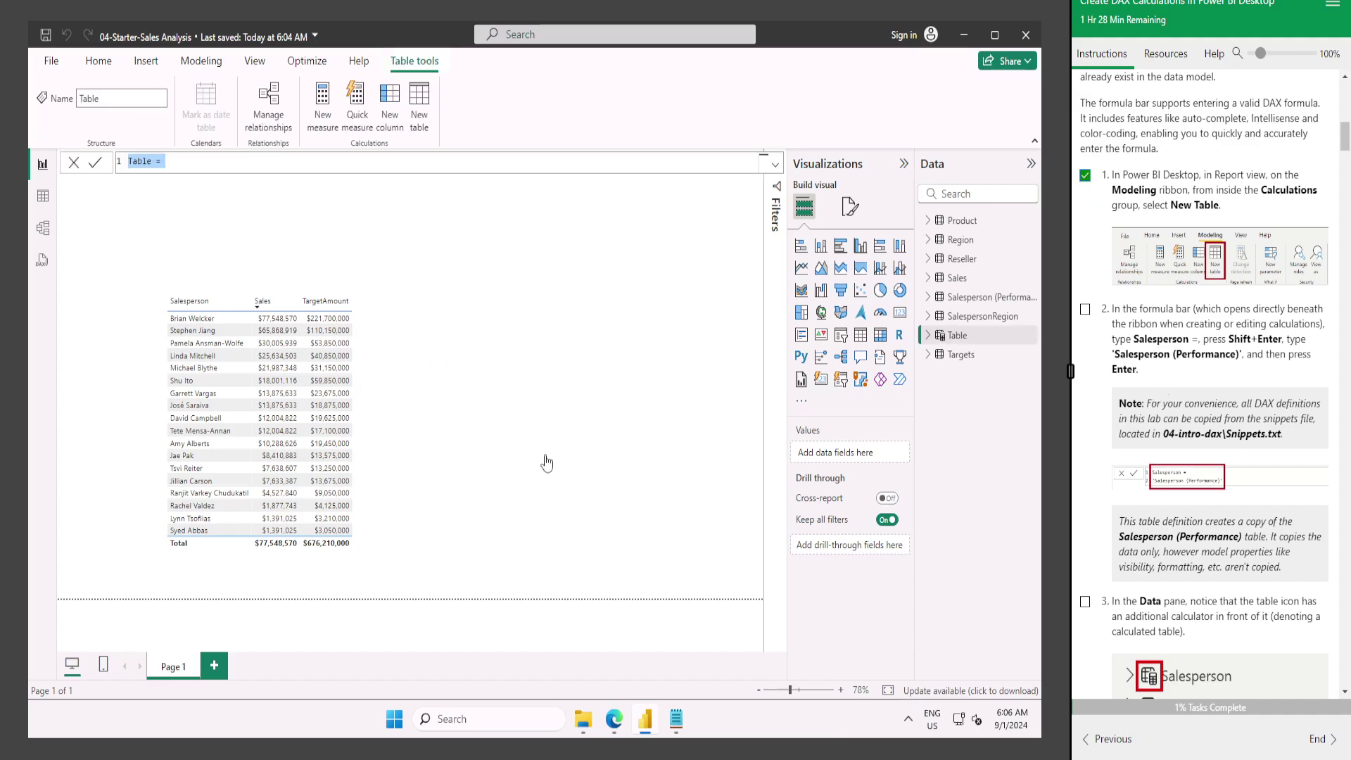
Switch to the 04-Snippets.txt file in Notepad and copy the two-line Salesperson table definition.
{"action": "left_click", "coordinate": [675, 721]}
{"action": "left_click", "coordinate": [677, 722]}
{"action": "left_click", "coordinate": [677, 723]}
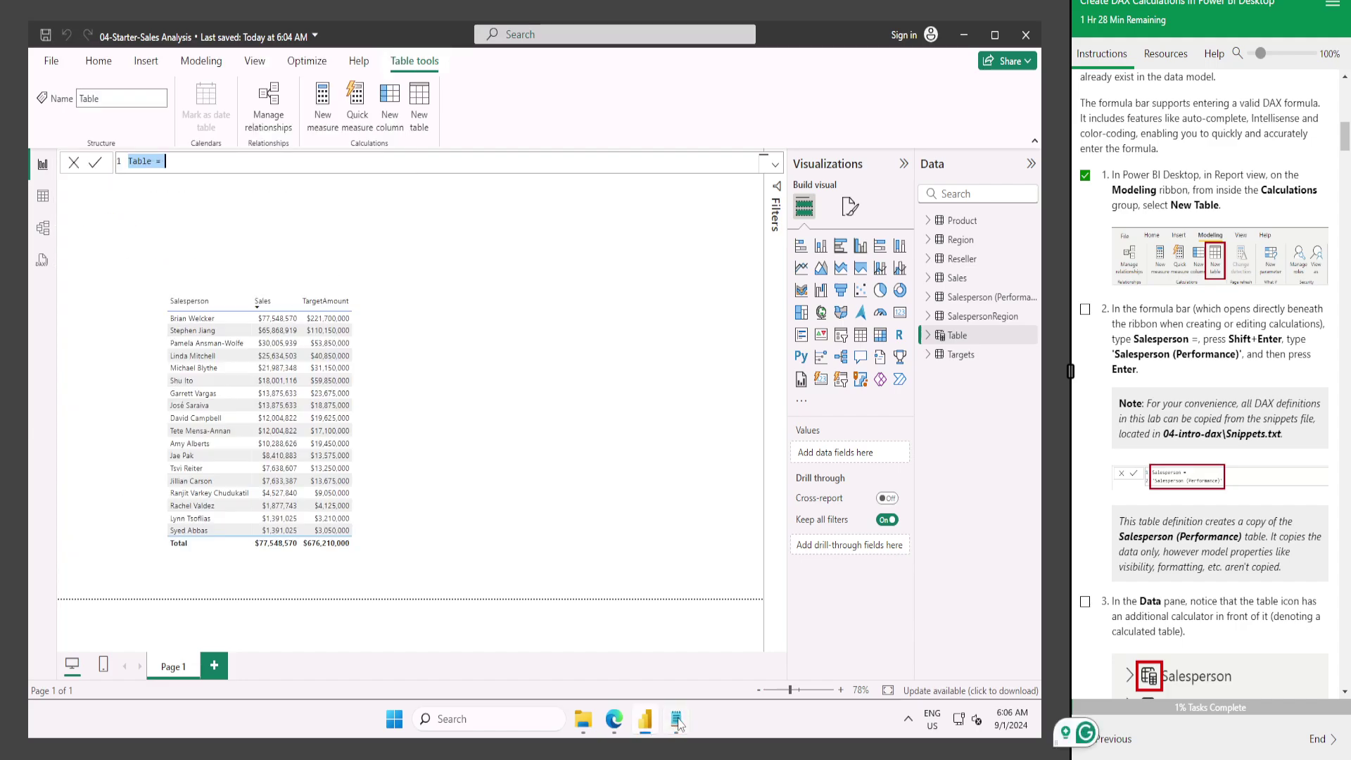
{"action": "left_click_drag", "start_coordinate": [208, 132], "coordinate": [54, 118]}
{"action": "key", "text": "ctrl+c"}
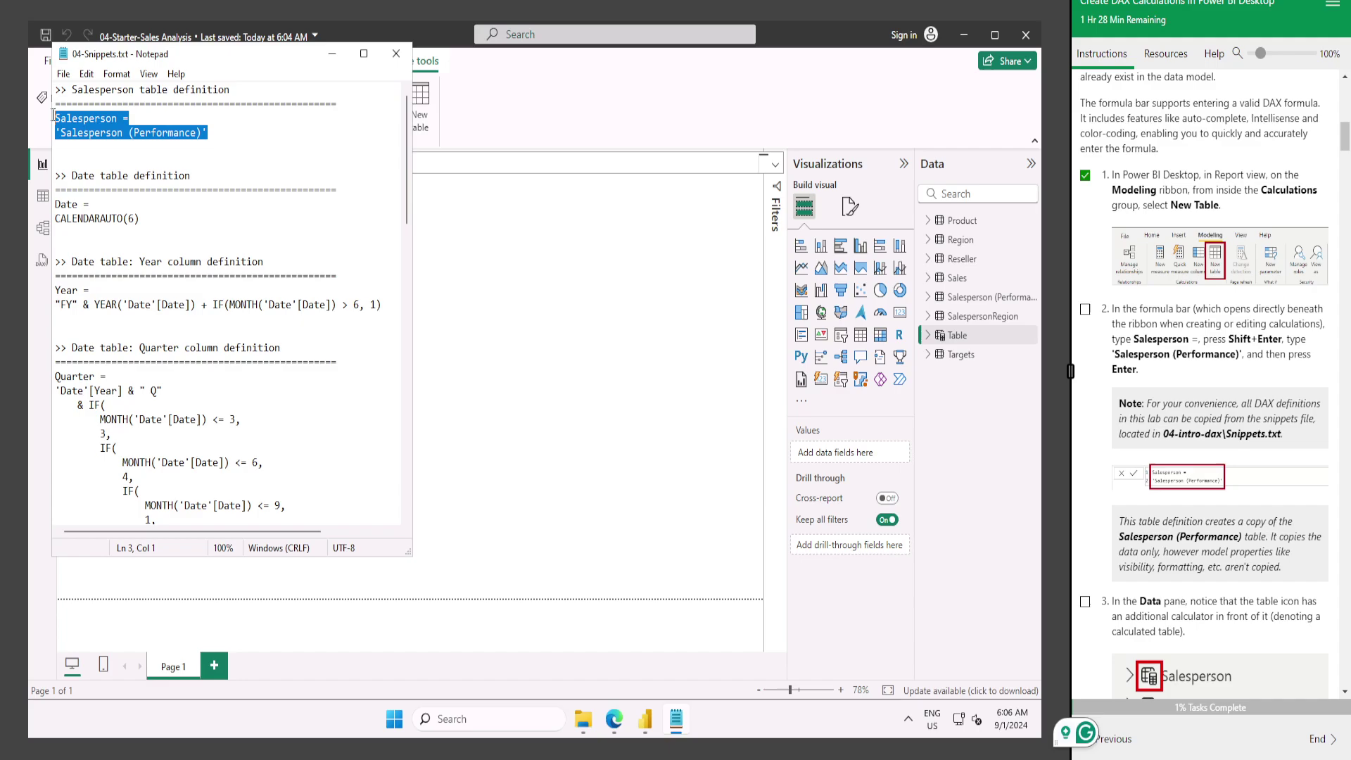
Back in Power BI Desktop, create a calculated table from the copied definition Salesperson = 'Salesperson (Performance)'.
{"action": "left_click", "coordinate": [570, 104]}
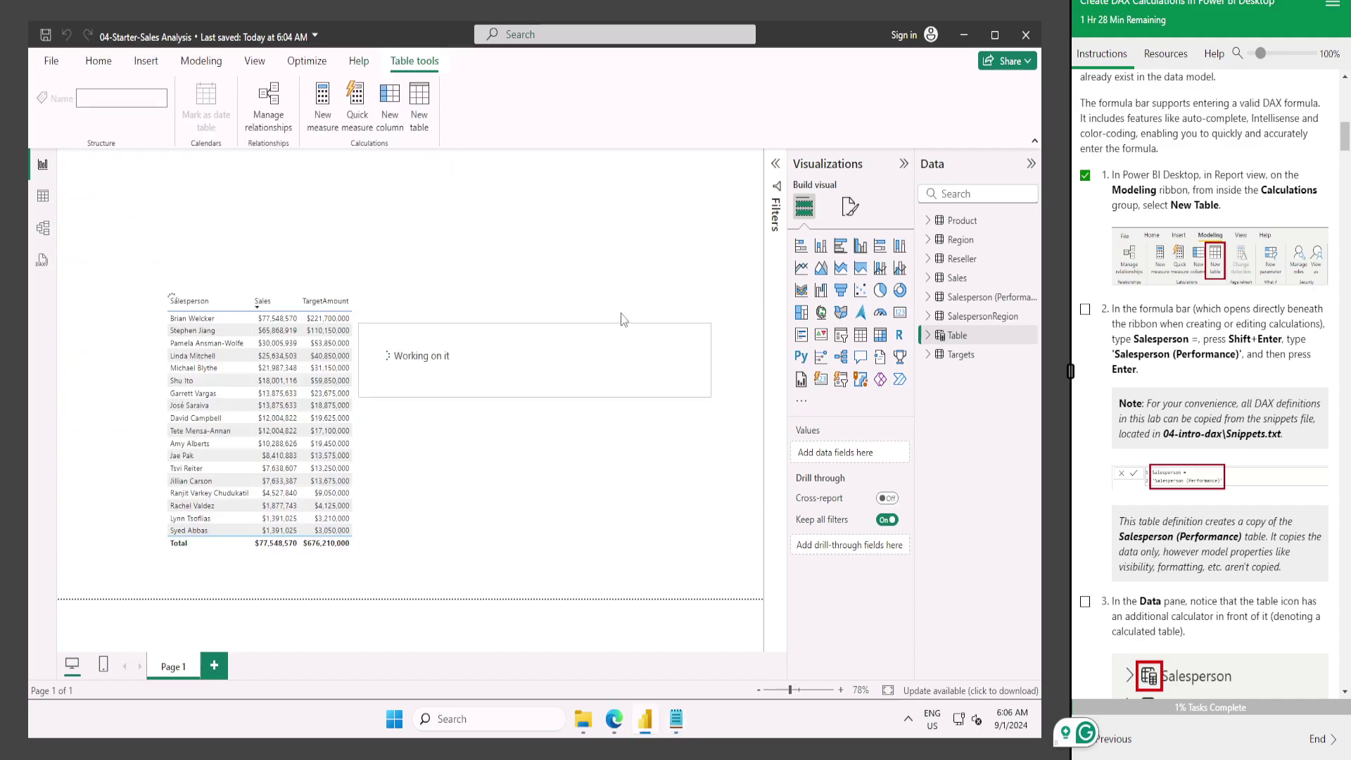
{"action": "left_click", "coordinate": [431, 261]}
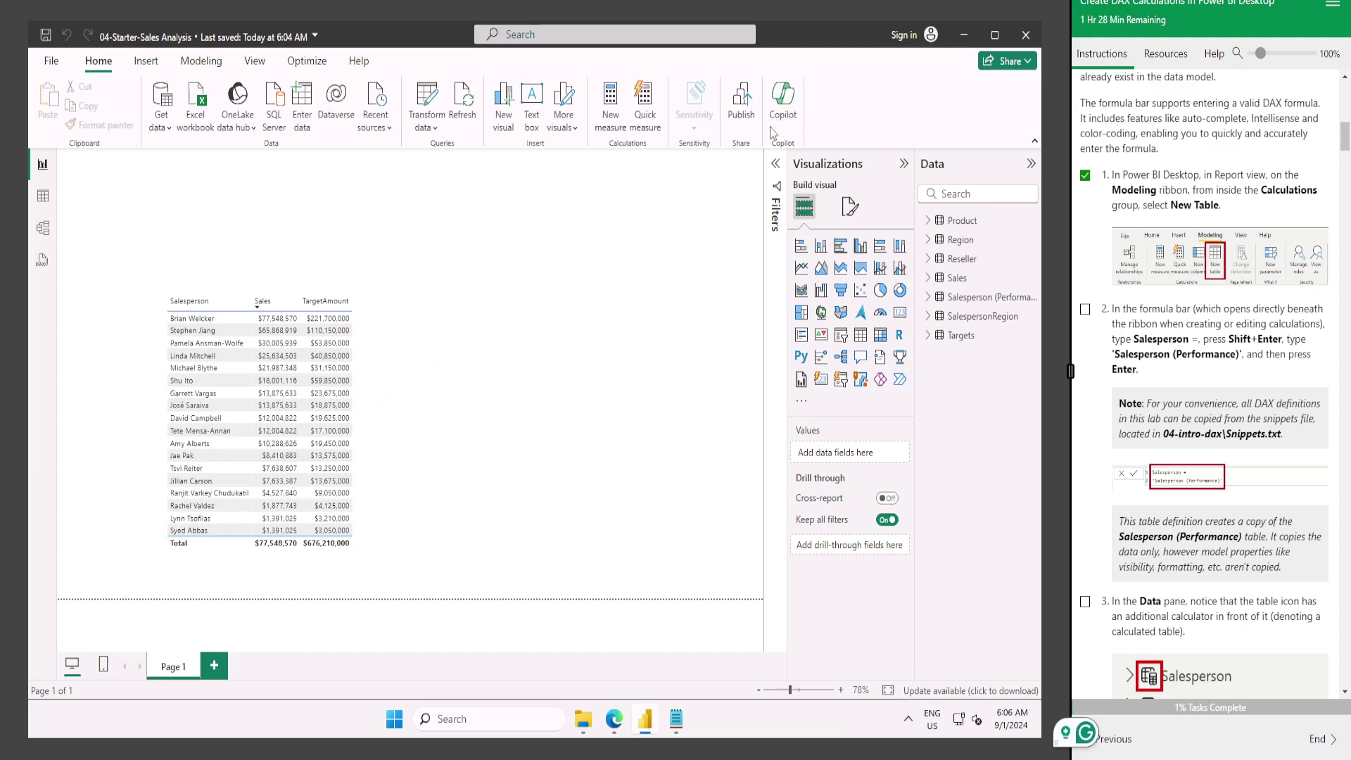
{"action": "left_click", "coordinate": [209, 68]}
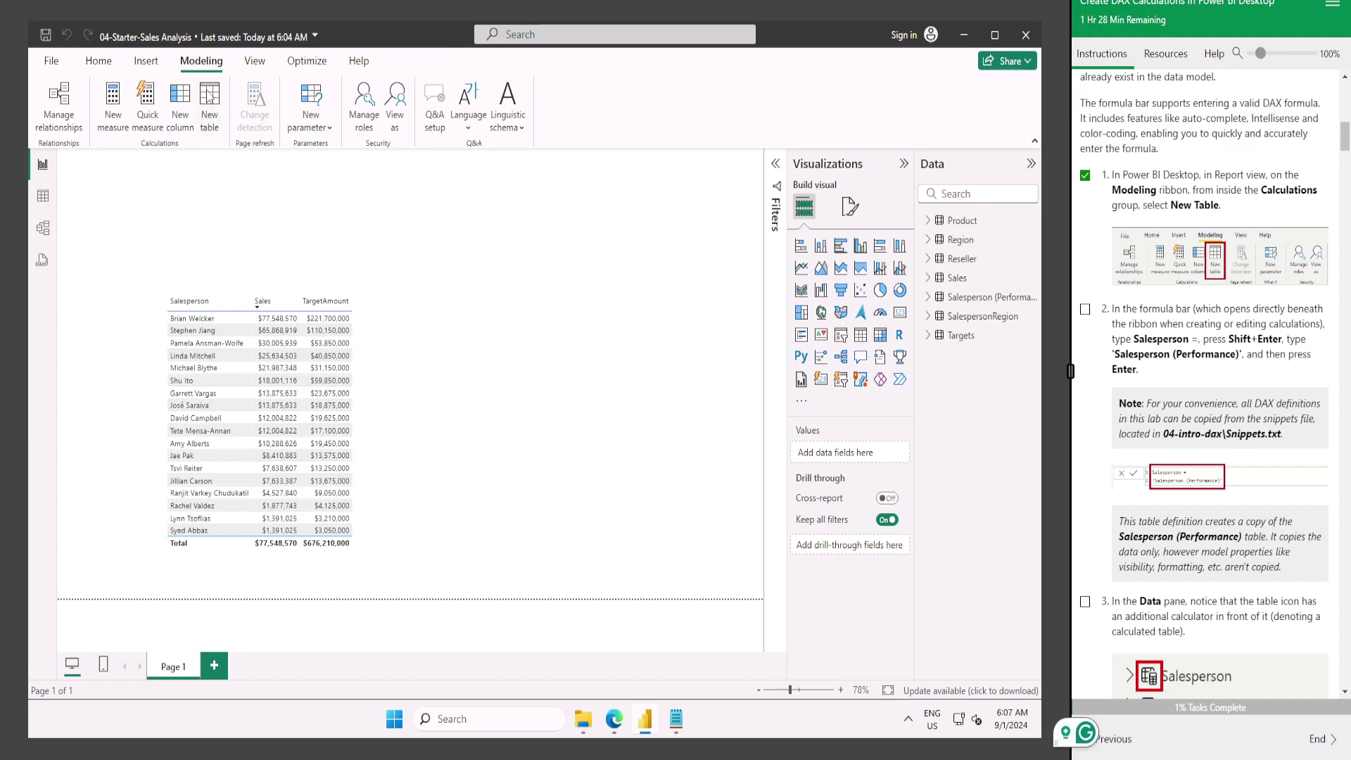
{"action": "left_click", "coordinate": [209, 97]}
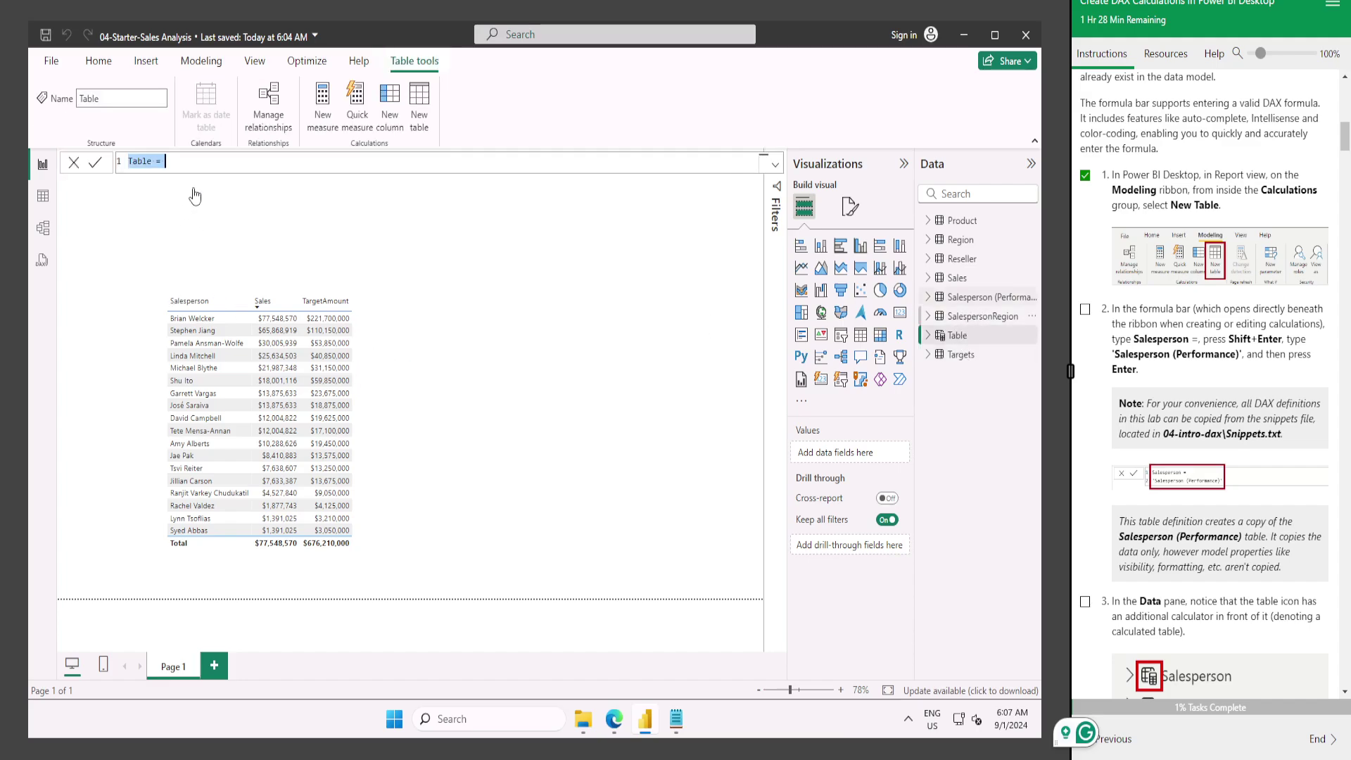
{"action": "key", "text": "ctrl+v"}
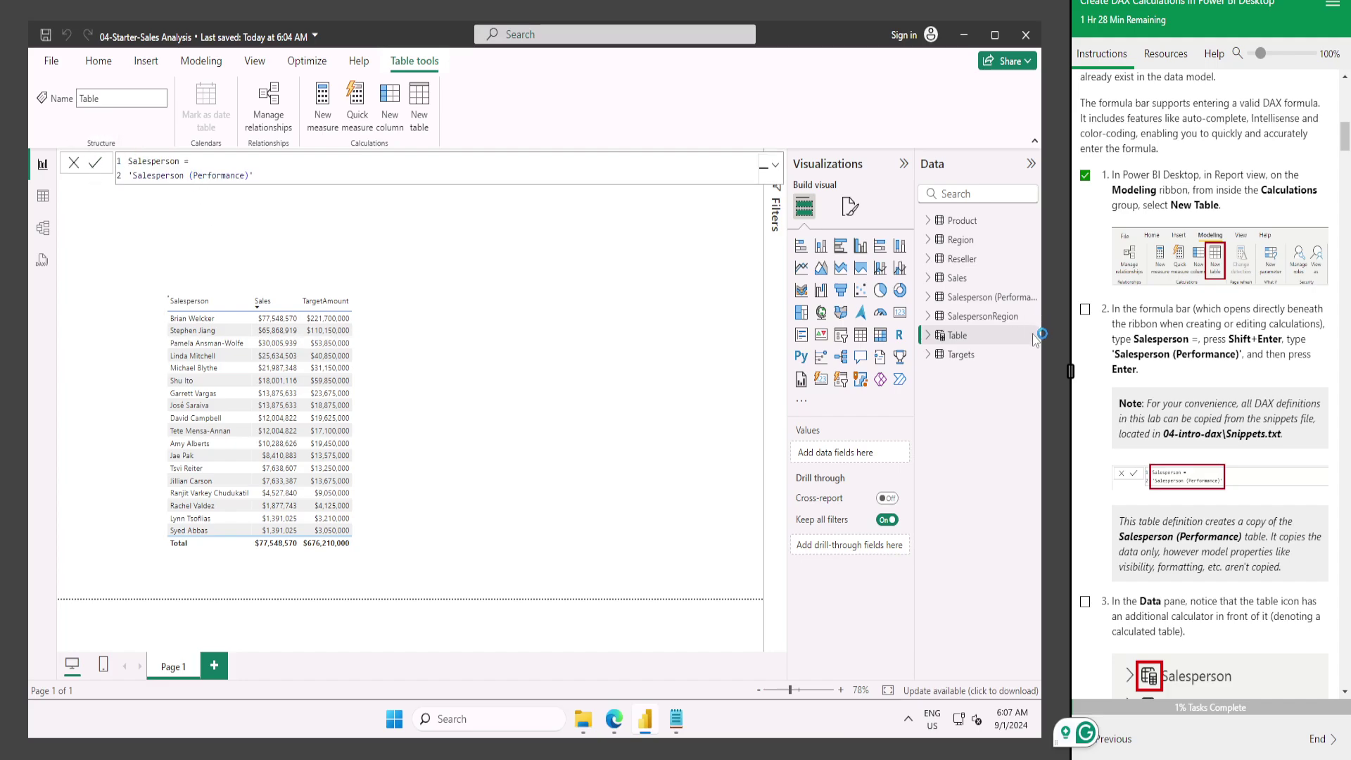
{"action": "key", "text": "Return"}
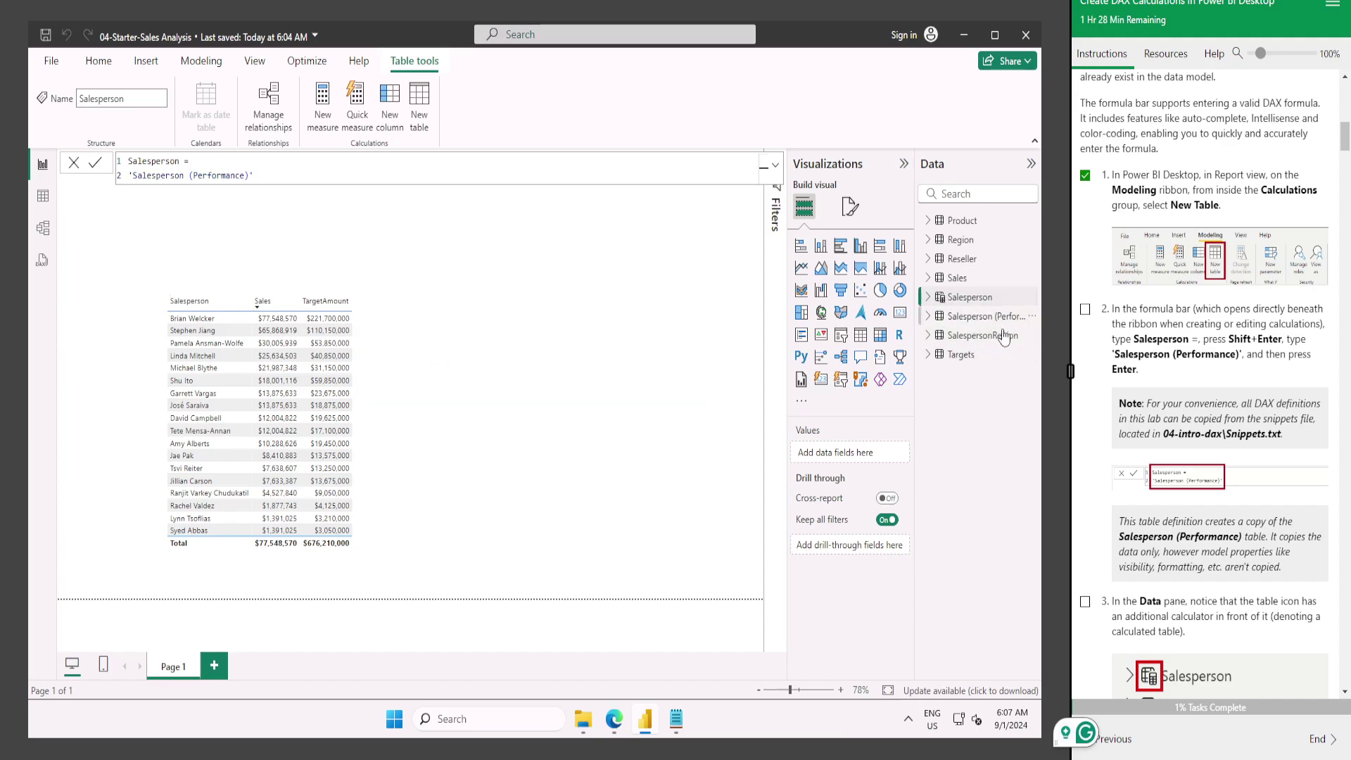
Mark tasks 2, 3 and 4 as done in the lab instructions and read on to the relationship tasks.
{"action": "left_click", "coordinate": [1085, 310]}
{"action": "scroll", "coordinate": [1089, 321], "scroll_direction": "down", "scroll_amount": 2}
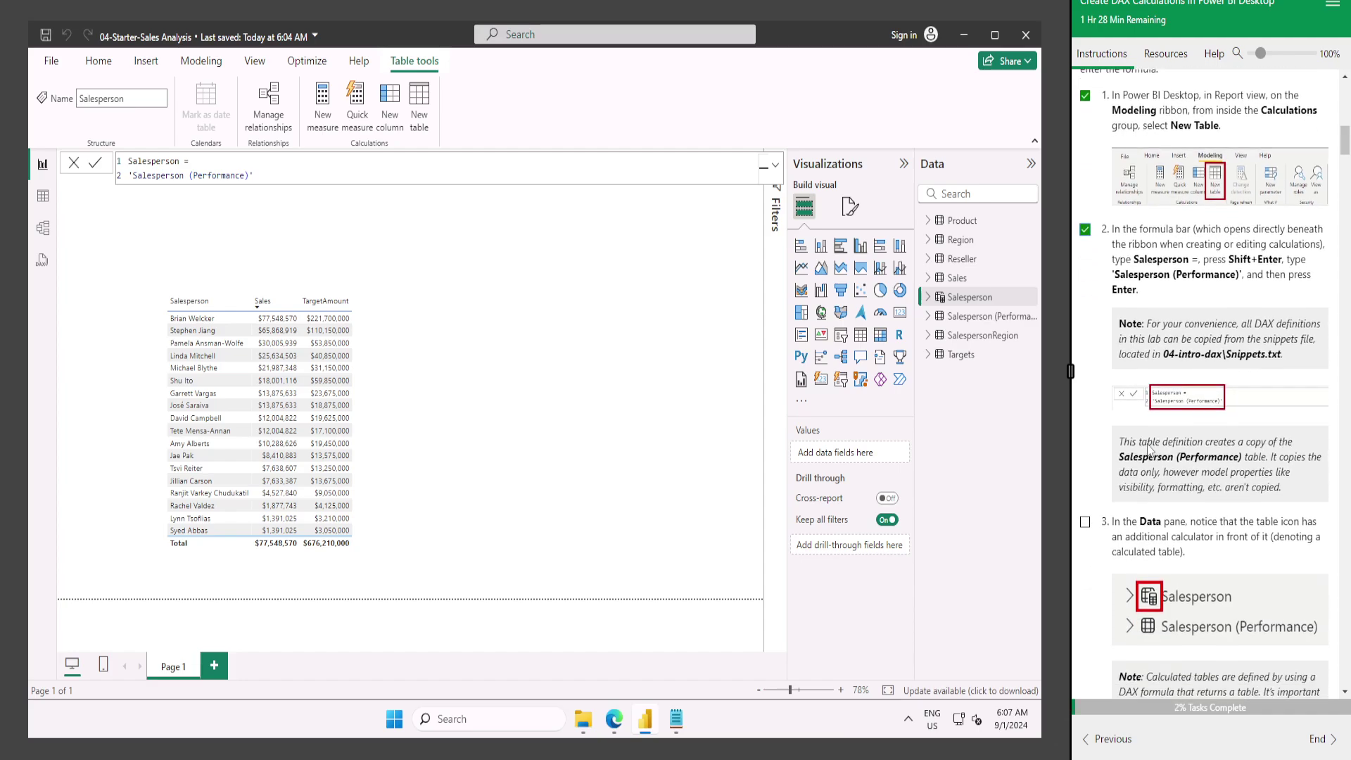
{"action": "left_click", "coordinate": [1085, 443]}
{"action": "scroll", "coordinate": [1085, 450], "scroll_direction": "down", "scroll_amount": 2}
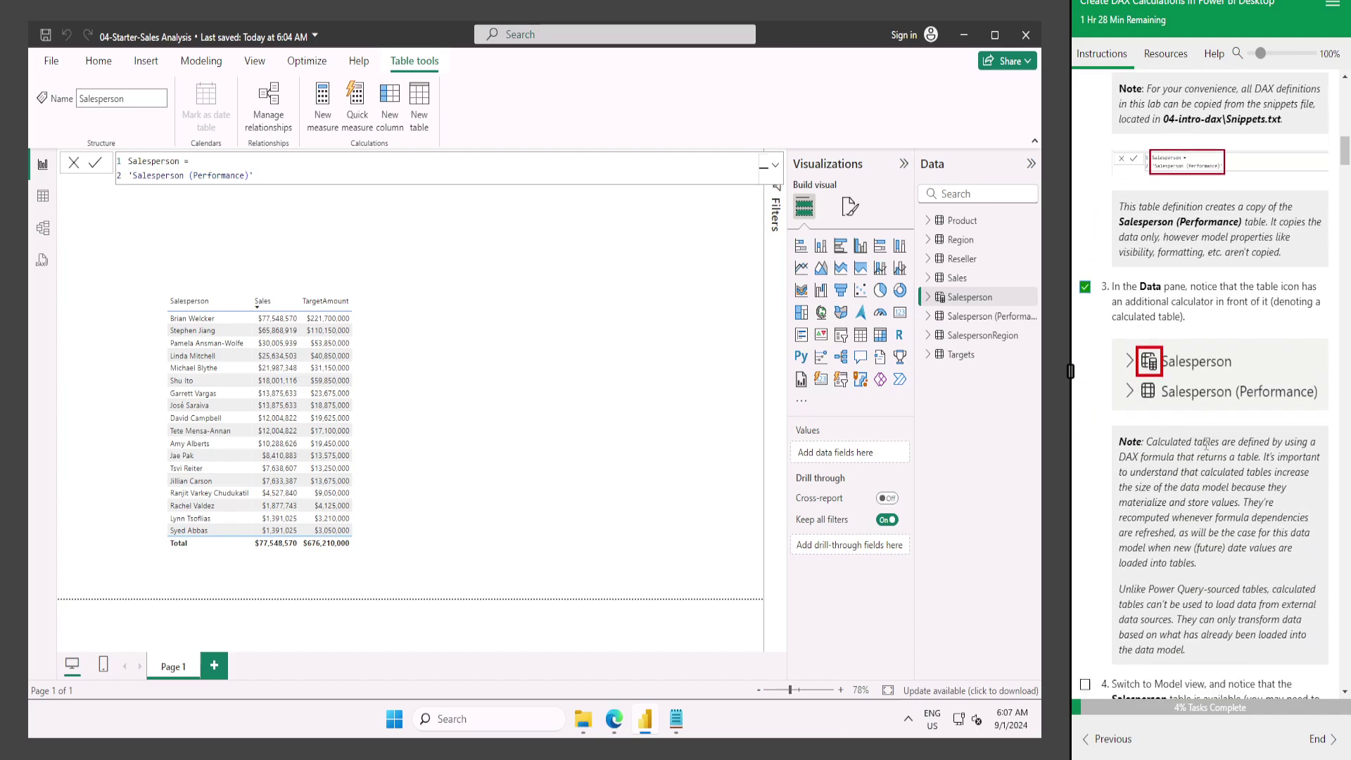
{"action": "scroll", "coordinate": [1094, 531], "scroll_direction": "down", "scroll_amount": 2}
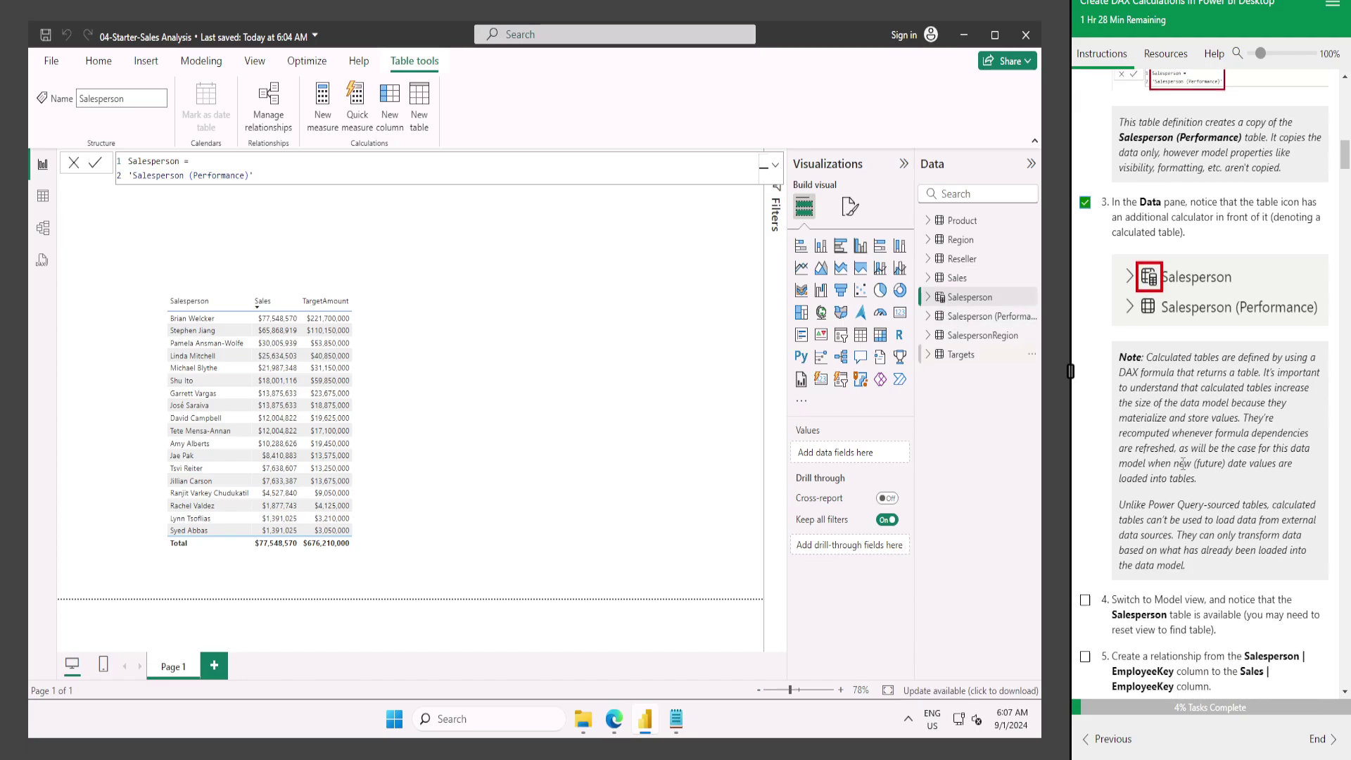
{"action": "left_click", "coordinate": [1085, 521]}
{"action": "scroll", "coordinate": [1132, 512], "scroll_direction": "down", "scroll_amount": 1}
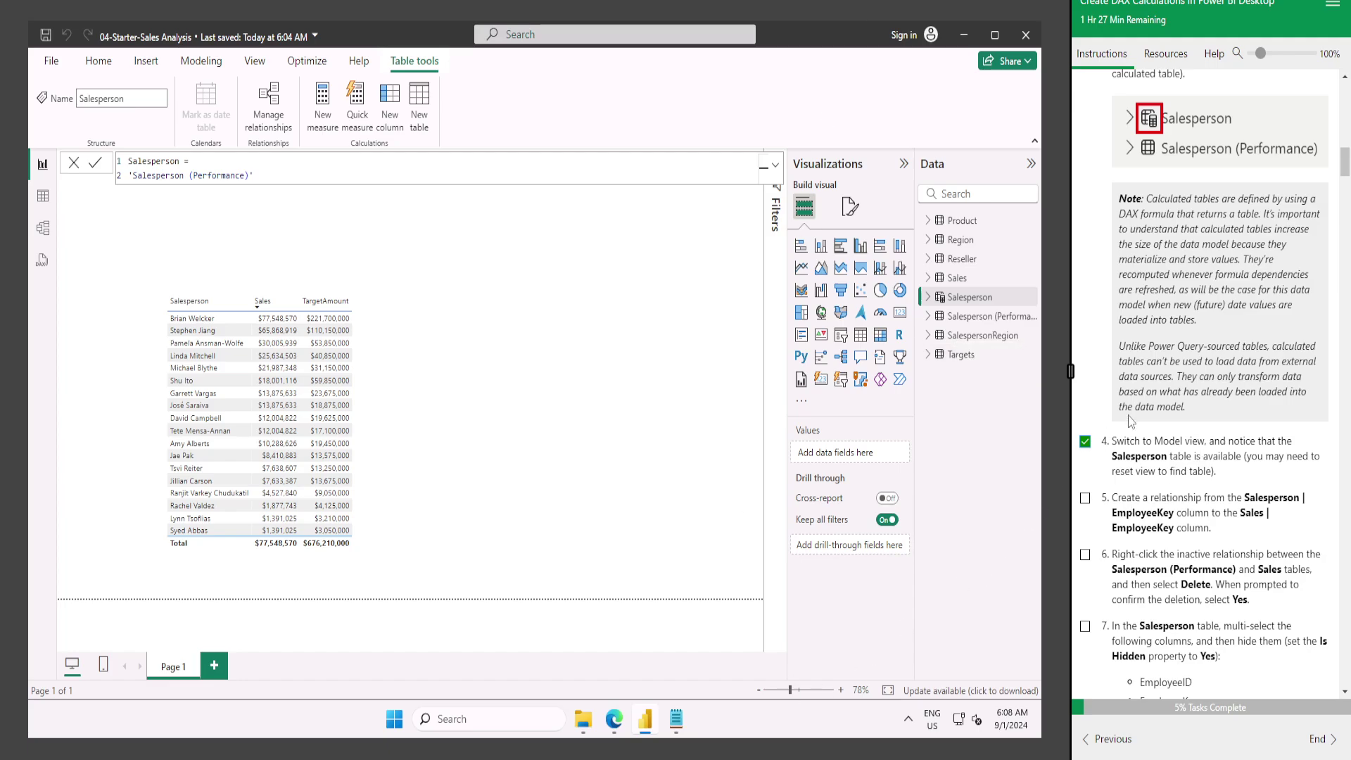
{"action": "scroll", "coordinate": [1137, 403], "scroll_direction": "down", "scroll_amount": 1}
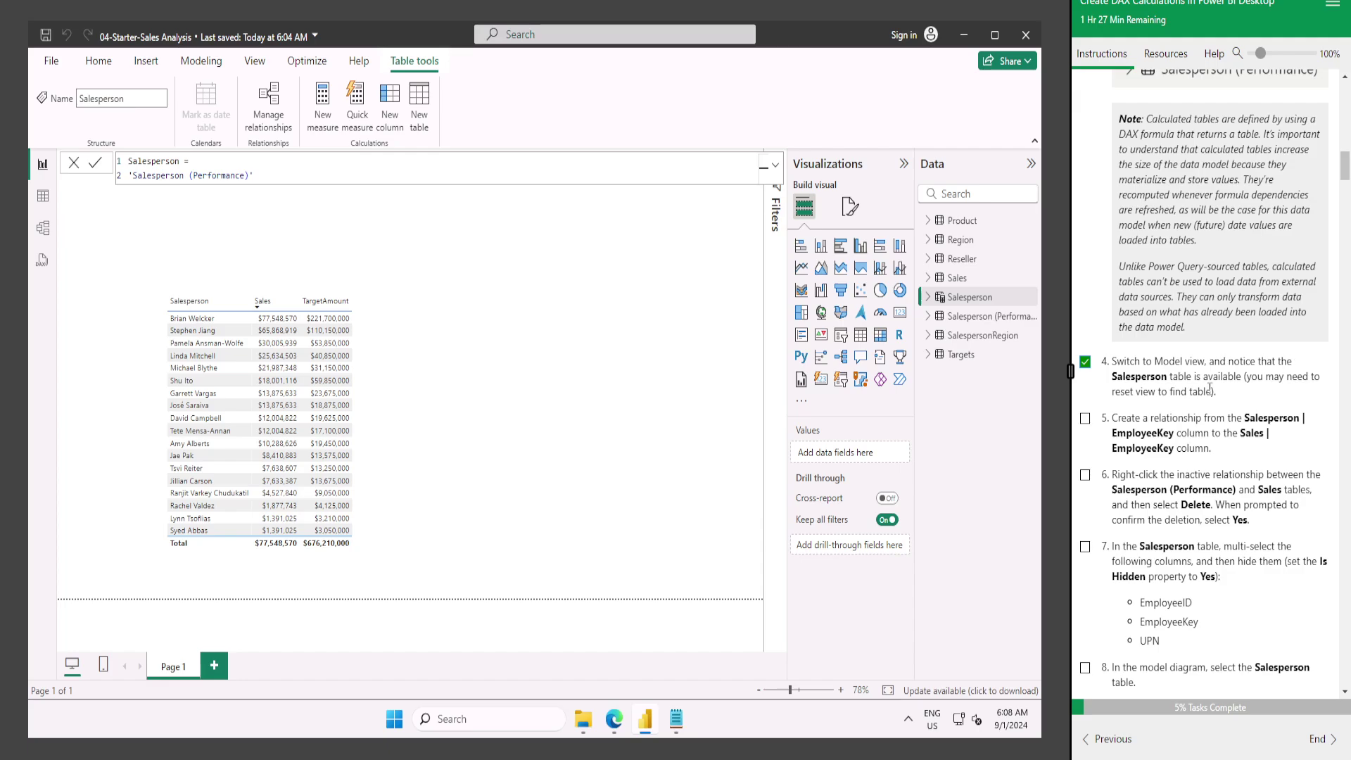
Switch to Model view and collapse the Properties pane to give the whole diagram more room.
{"action": "left_click", "coordinate": [42, 227]}
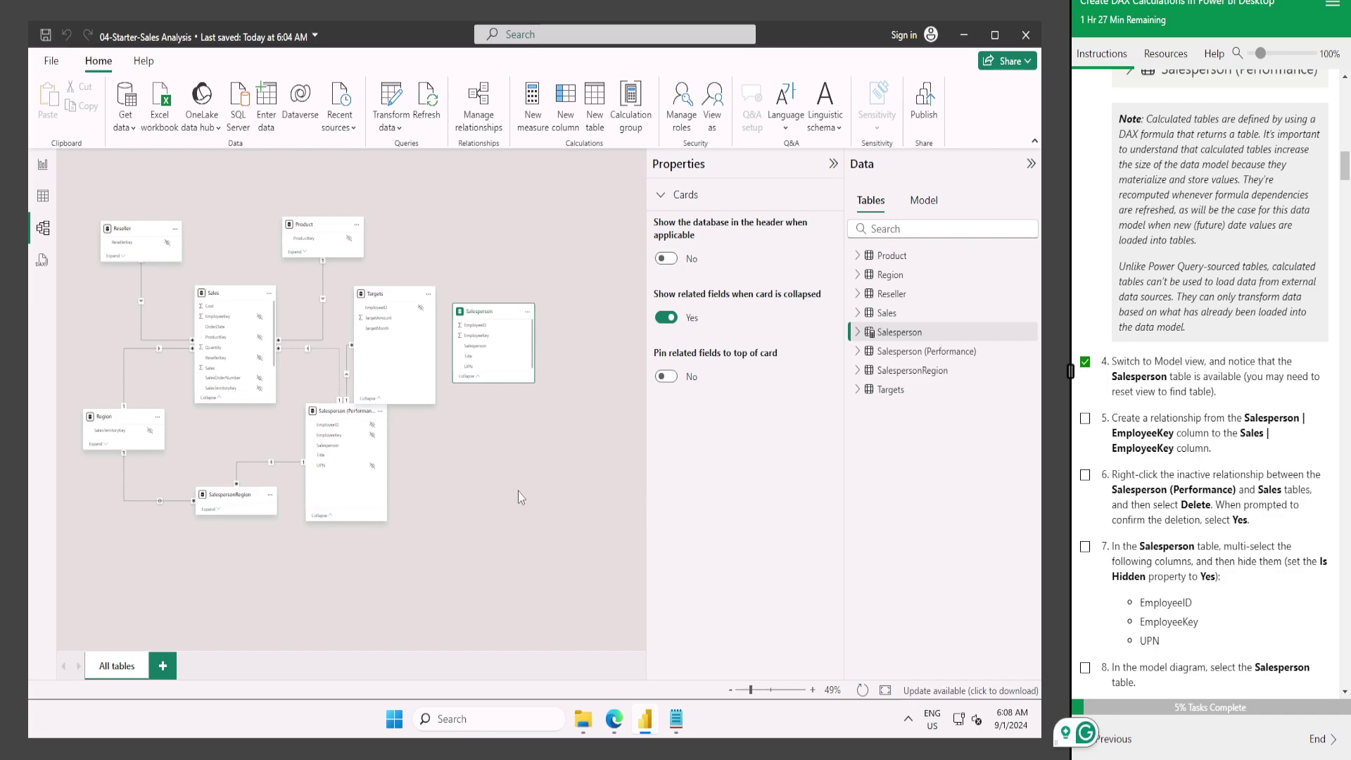
{"action": "scroll", "coordinate": [538, 472], "scroll_direction": "up", "scroll_amount": 1}
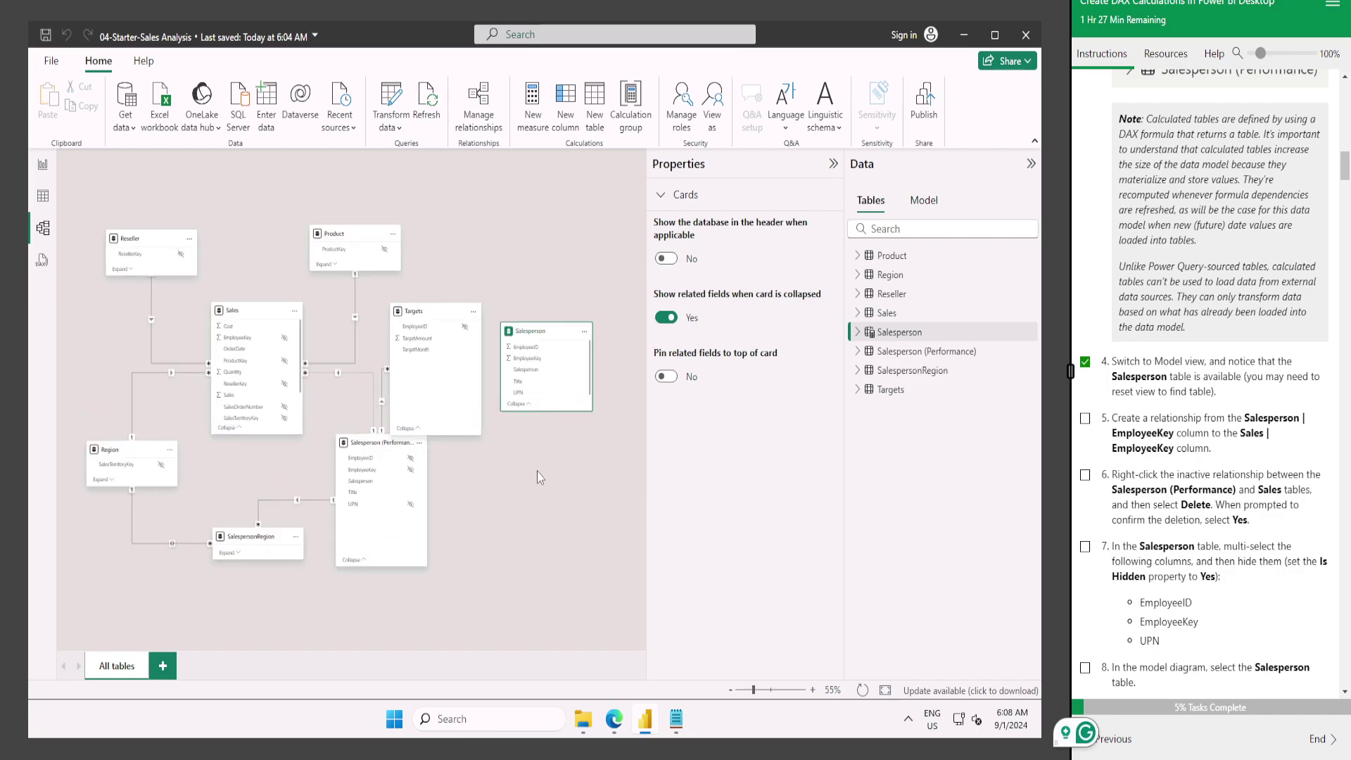
{"action": "scroll", "coordinate": [551, 483], "scroll_direction": "up", "scroll_amount": 1}
{"action": "scroll", "coordinate": [552, 481], "scroll_direction": "up", "scroll_amount": 2}
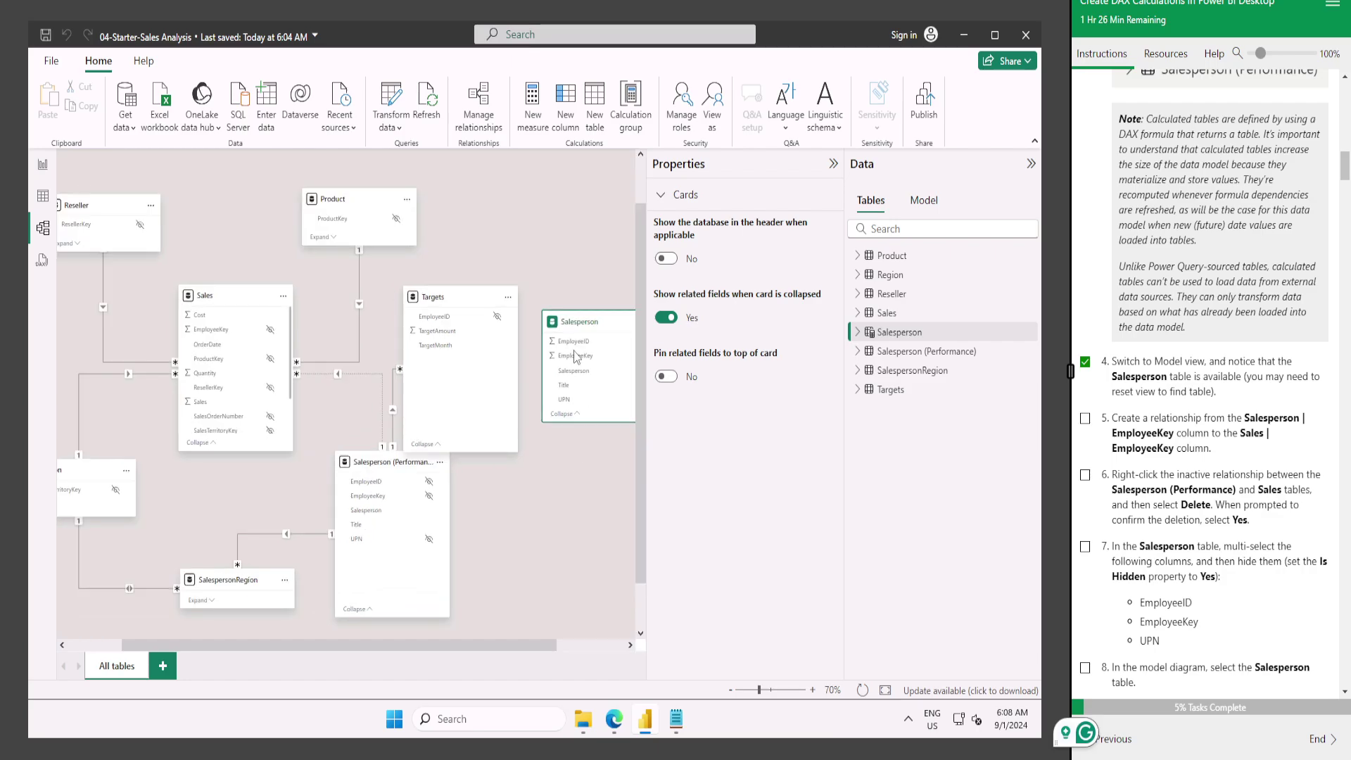
{"action": "scroll", "coordinate": [573, 357], "scroll_direction": "up", "scroll_amount": 3}
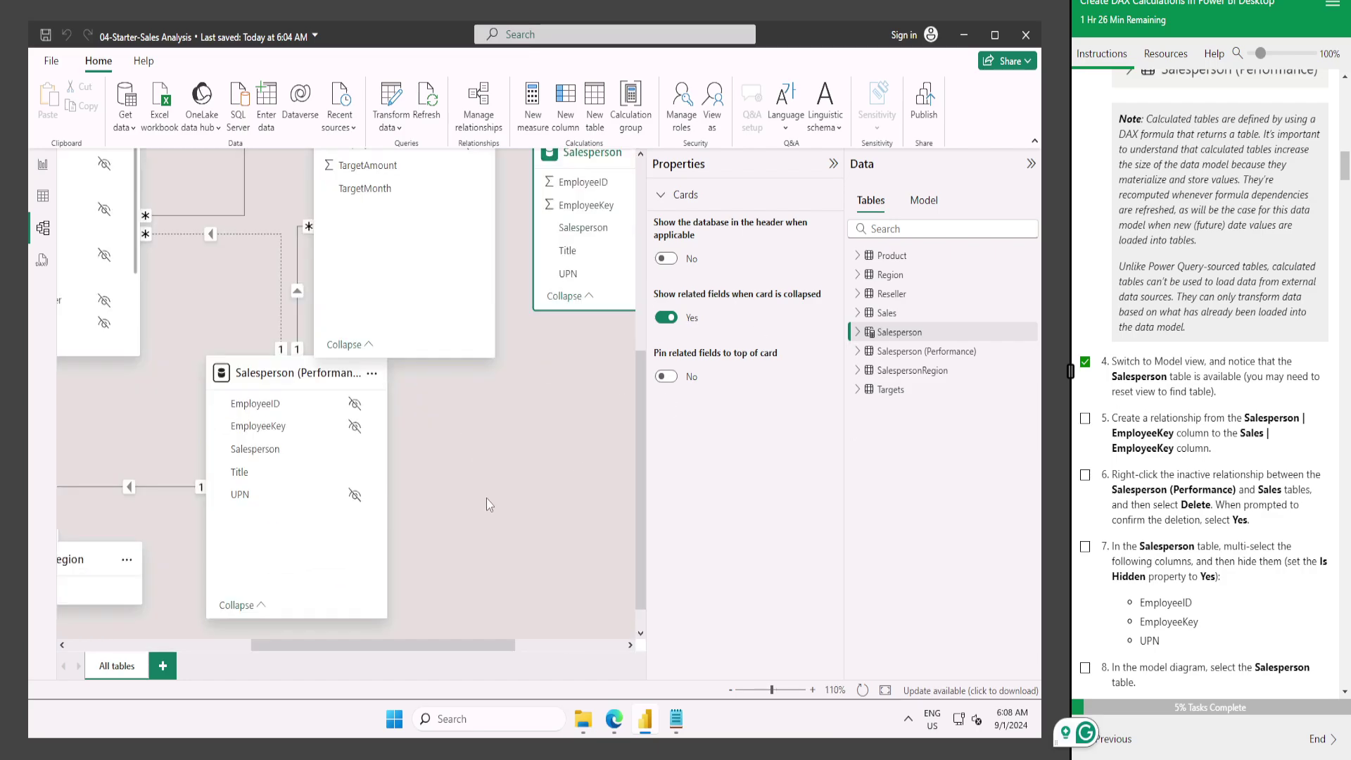
{"action": "left_click", "coordinate": [833, 163]}
{"action": "left_click", "coordinate": [823, 203]}
{"action": "left_click", "coordinate": [833, 163]}
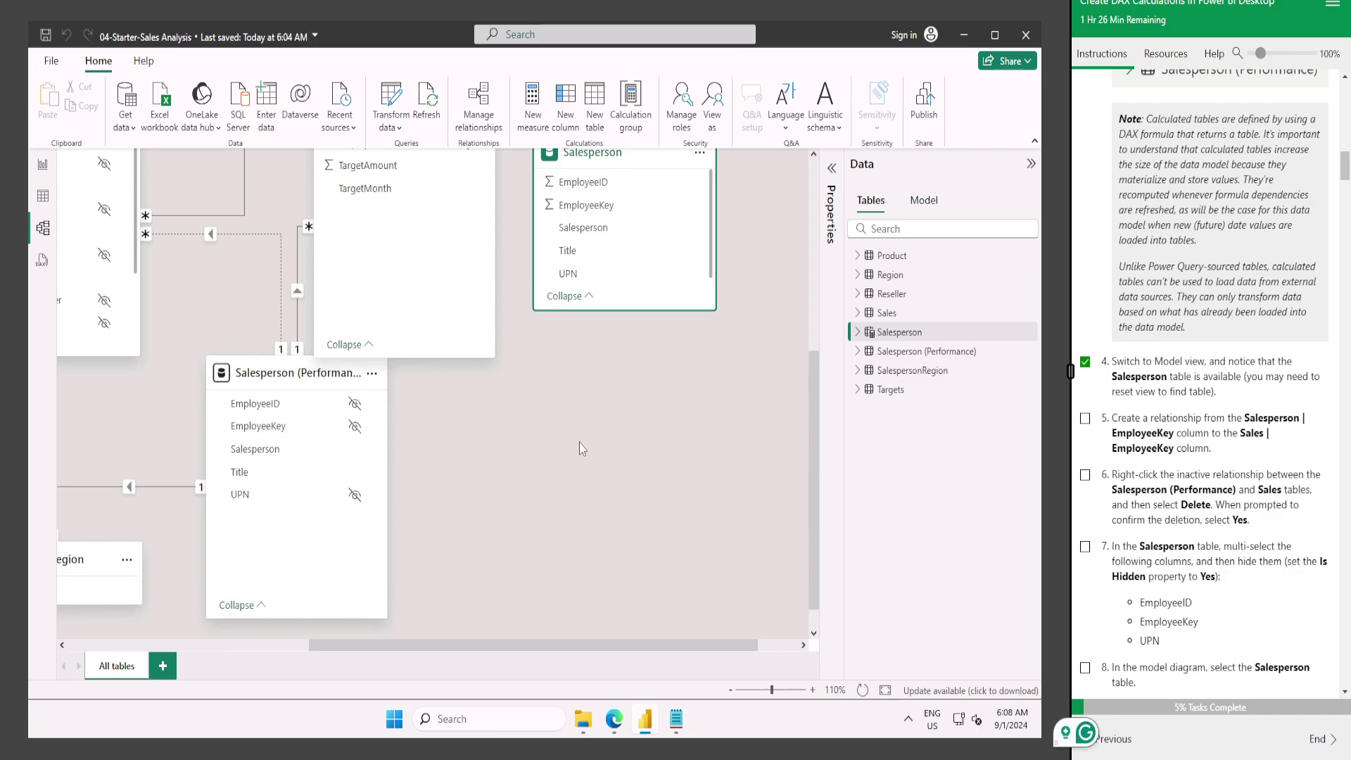
{"action": "scroll", "coordinate": [621, 178], "scroll_direction": "down", "scroll_amount": 2}
{"action": "scroll", "coordinate": [544, 445], "scroll_direction": "down", "scroll_amount": 3}
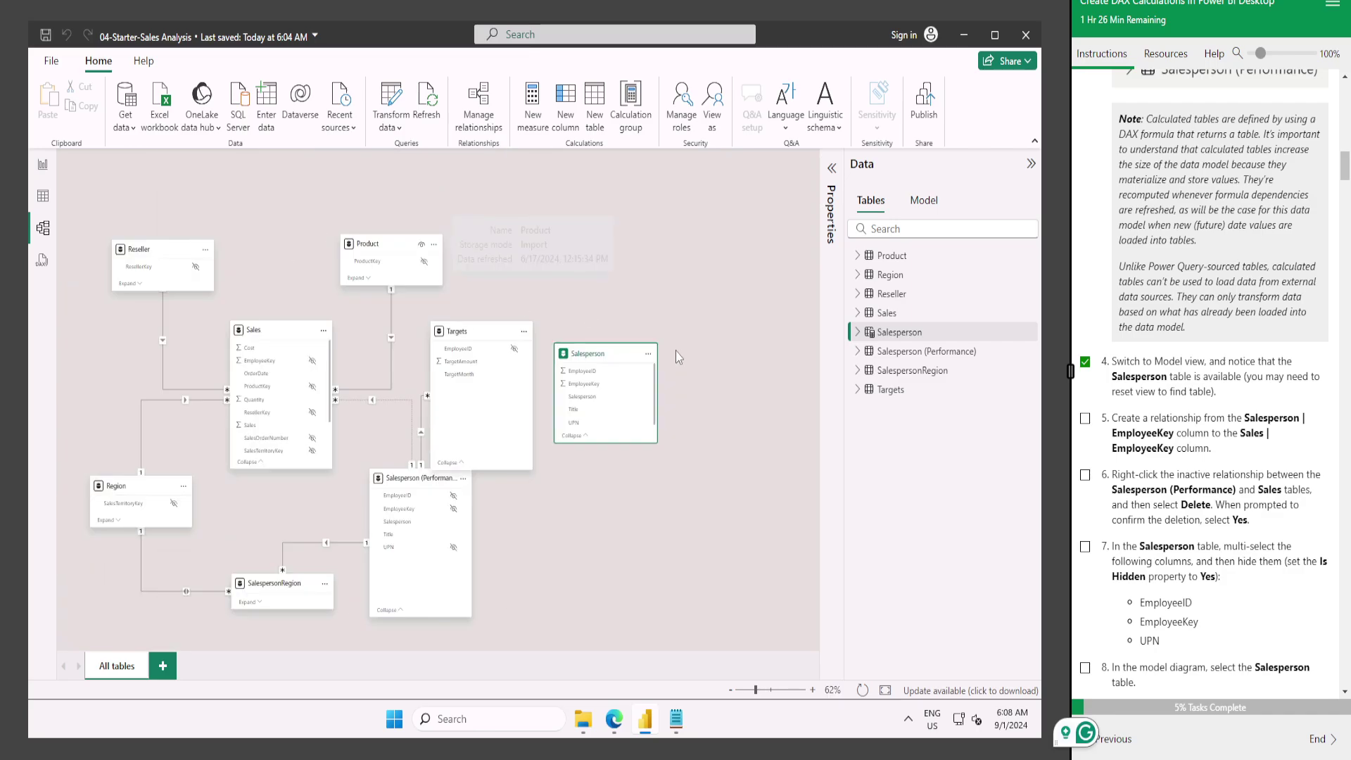
Create a relationship from Salesperson EmployeeKey to Sales EmployeeKey and mark lab task 5 as done.
{"action": "left_click_drag", "start_coordinate": [582, 386], "coordinate": [282, 372]}
{"action": "left_click", "coordinate": [1085, 419]}
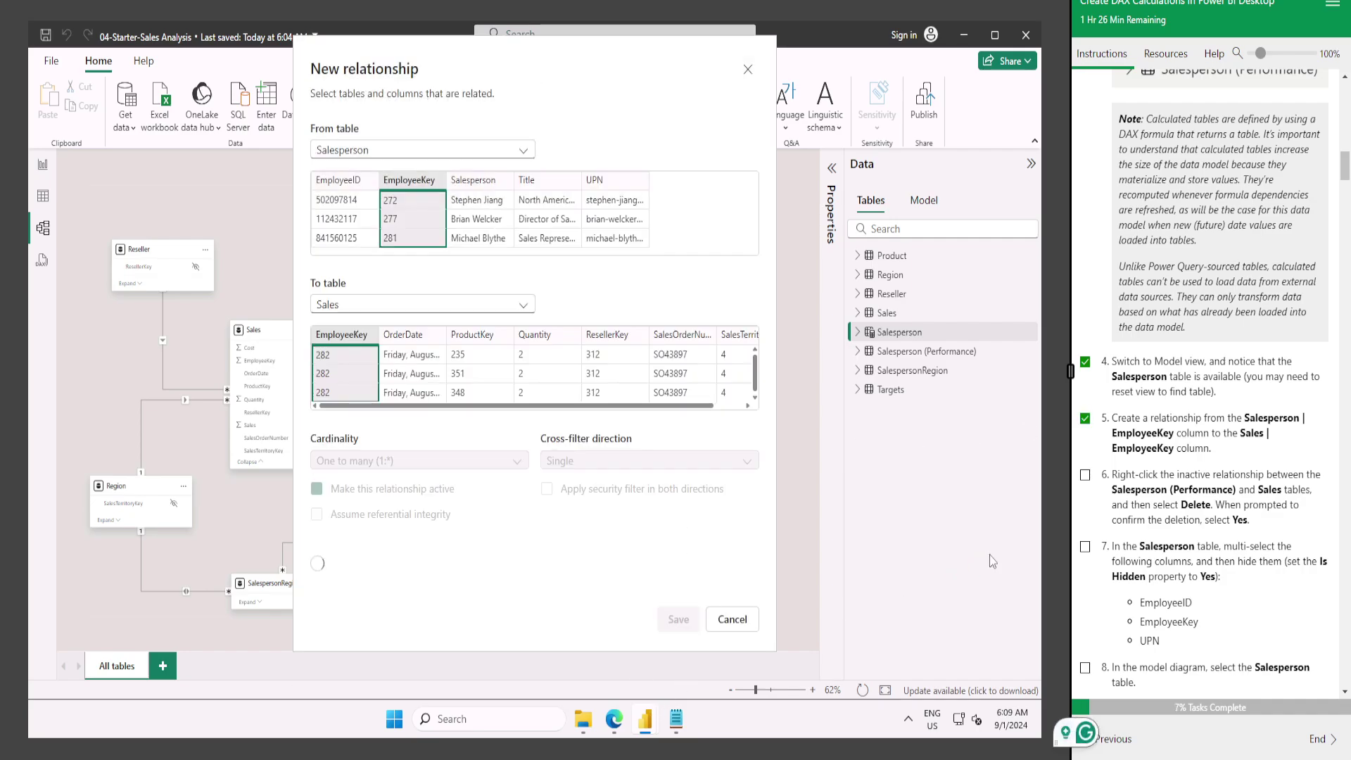
{"action": "scroll", "coordinate": [1093, 506], "scroll_direction": "down", "scroll_amount": 1}
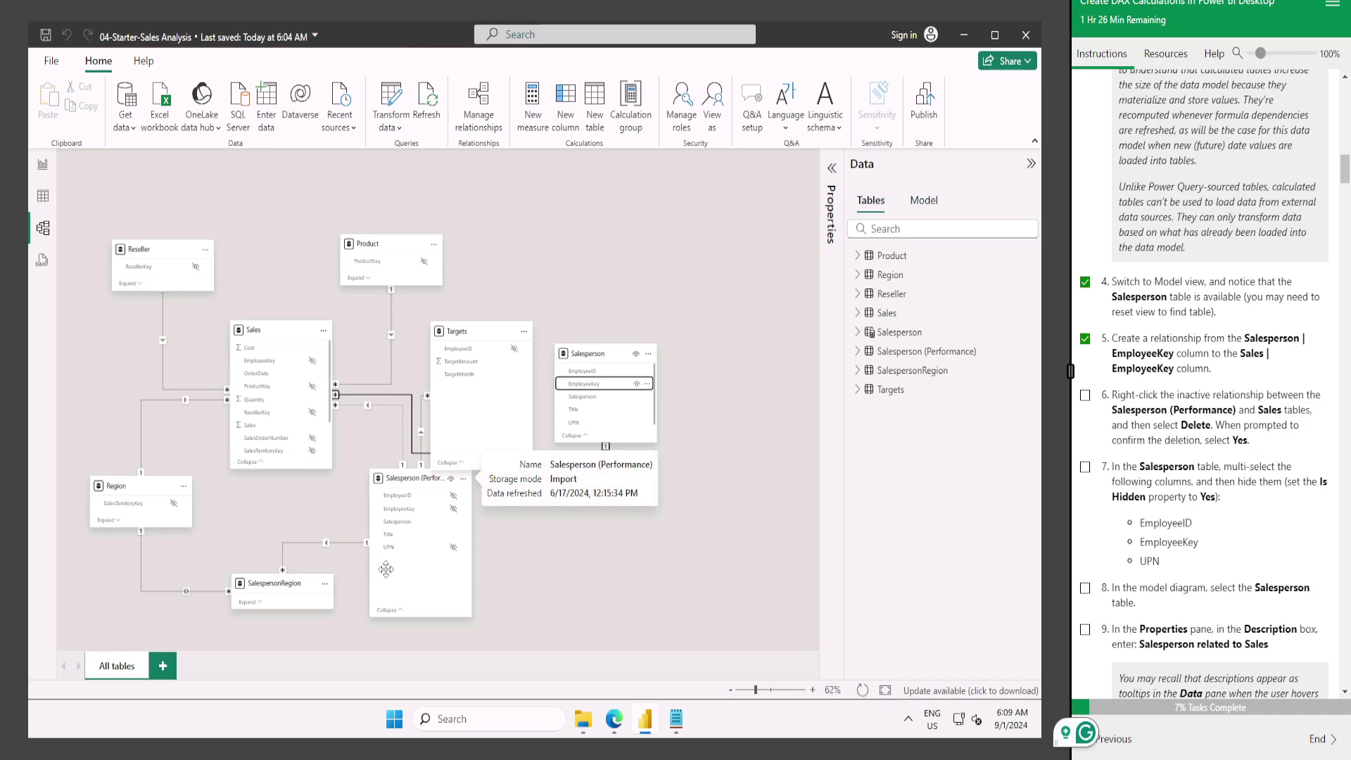
Move the Salesperson (Performance) table lower, delete its inactive relationship to Sales, and mark lab task 6 as done.
{"action": "left_click_drag", "start_coordinate": [414, 477], "coordinate": [410, 487]}
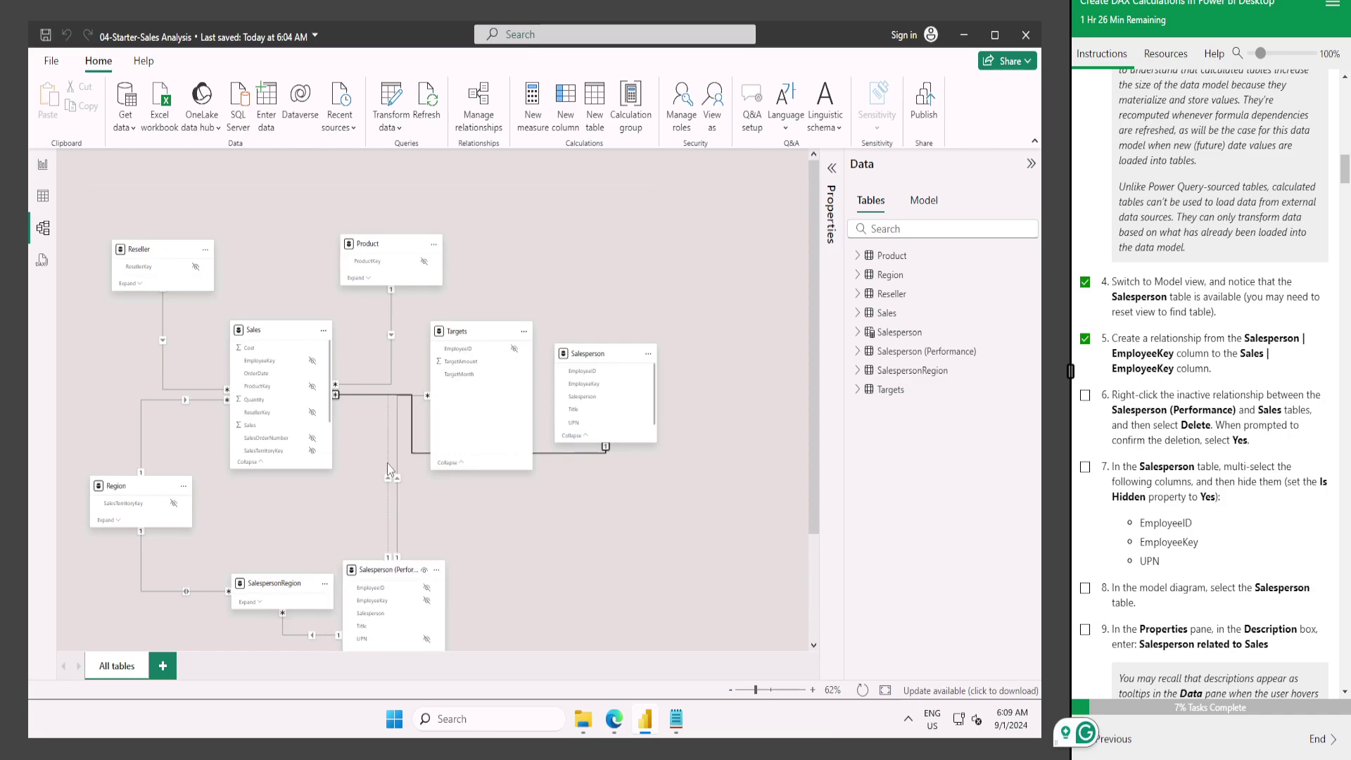
{"action": "scroll", "coordinate": [387, 463], "scroll_direction": "down", "scroll_amount": 1}
{"action": "left_click", "coordinate": [391, 463]}
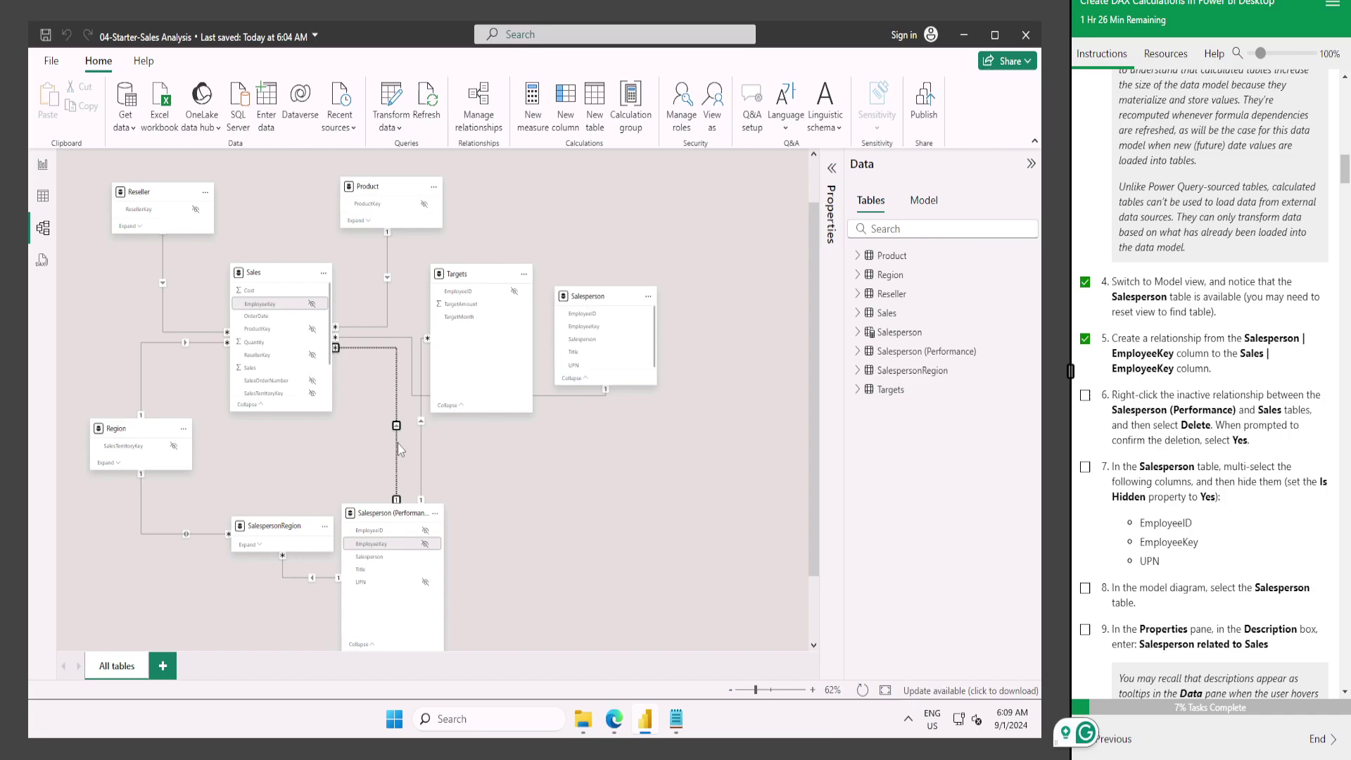
{"action": "key", "text": "Delete"}
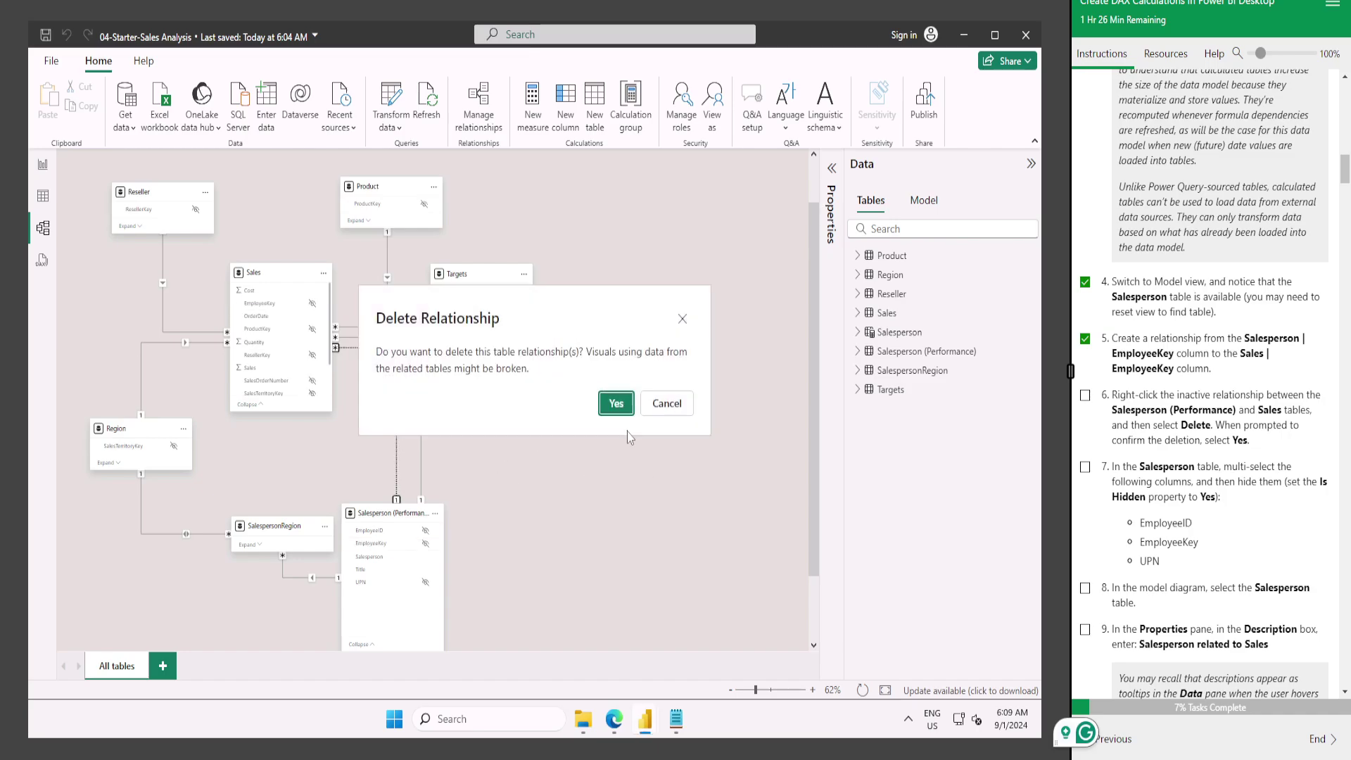
{"action": "left_click", "coordinate": [615, 402]}
{"action": "scroll", "coordinate": [1165, 403], "scroll_direction": "down", "scroll_amount": 1}
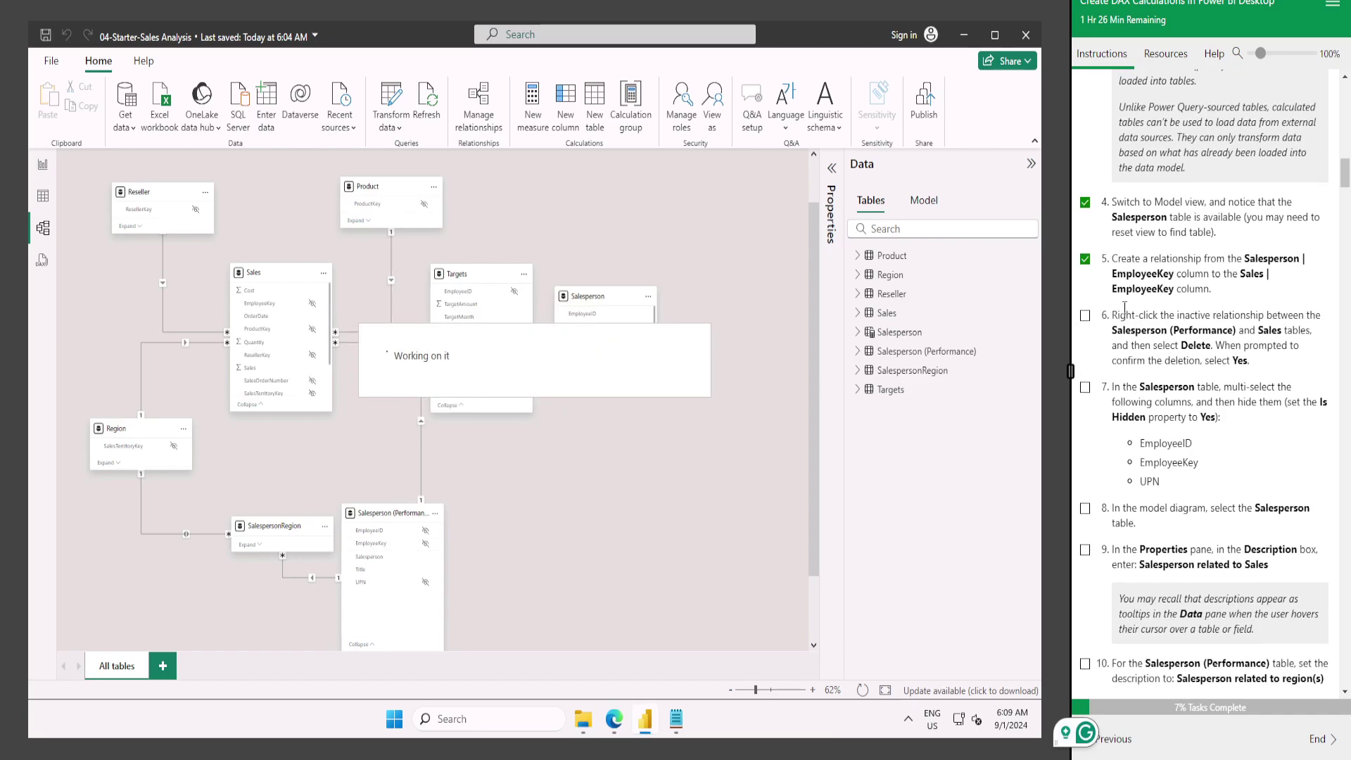
{"action": "left_click", "coordinate": [1085, 316]}
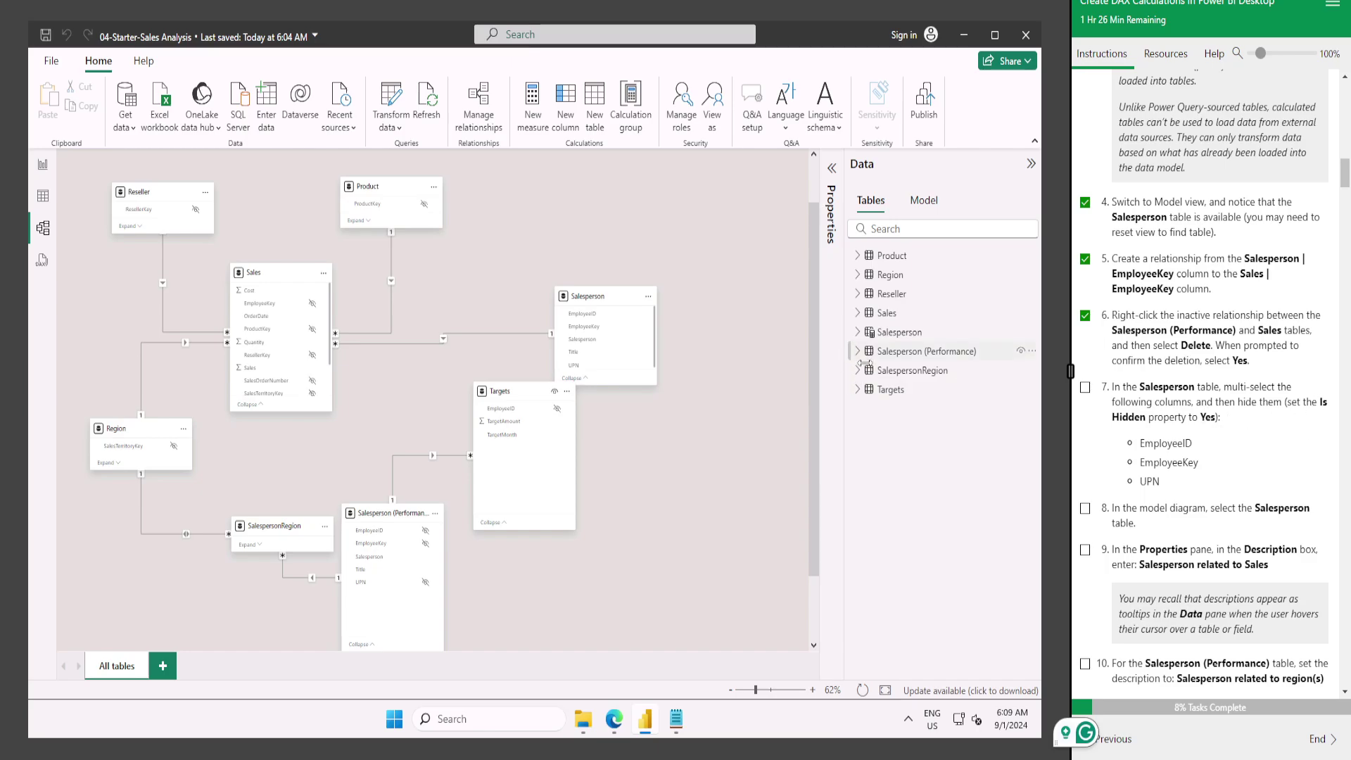
Hide the EmployeeID, EmployeeKey and UPN columns of the Salesperson table and mark lab tasks 7 and 8 as done.
{"action": "left_click", "coordinate": [860, 333]}
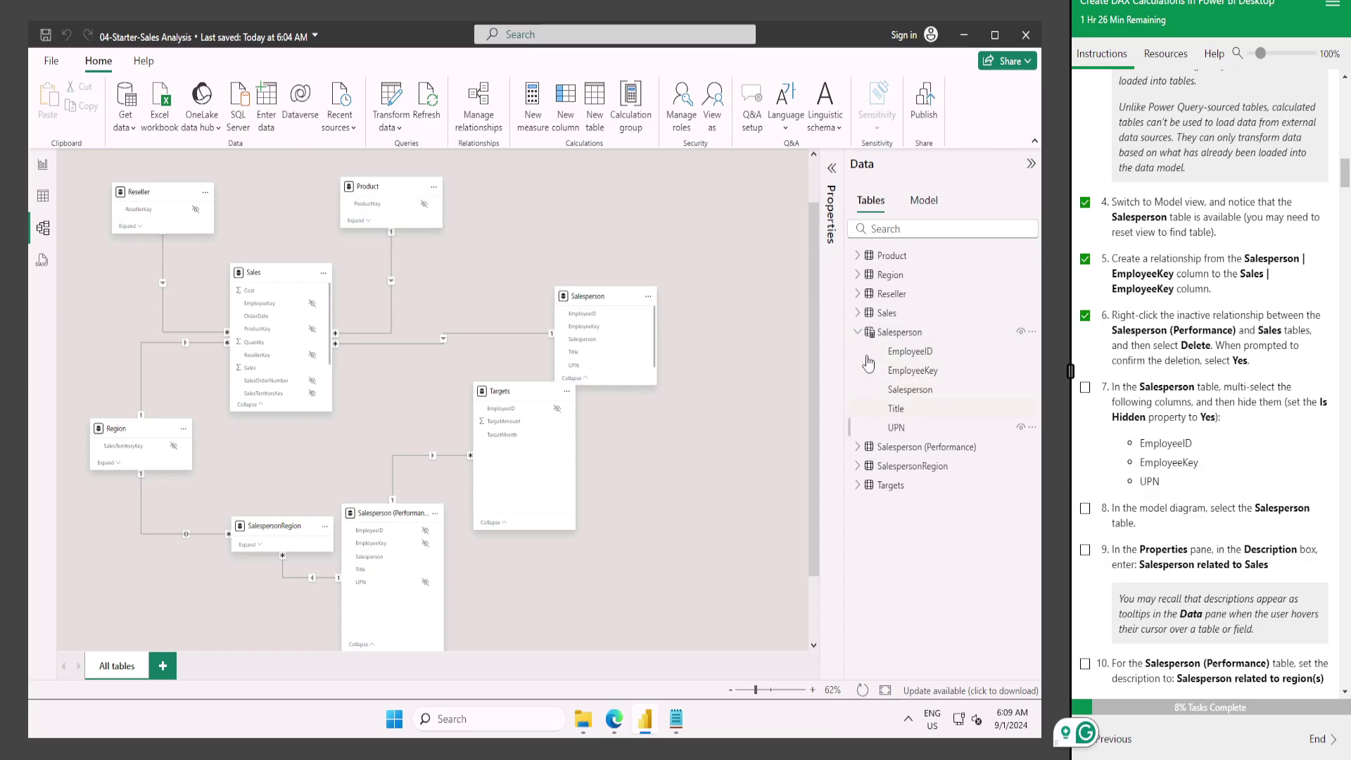
{"action": "left_click", "coordinate": [919, 353]}
{"action": "left_click", "coordinate": [913, 371], "text": "ctrl"}
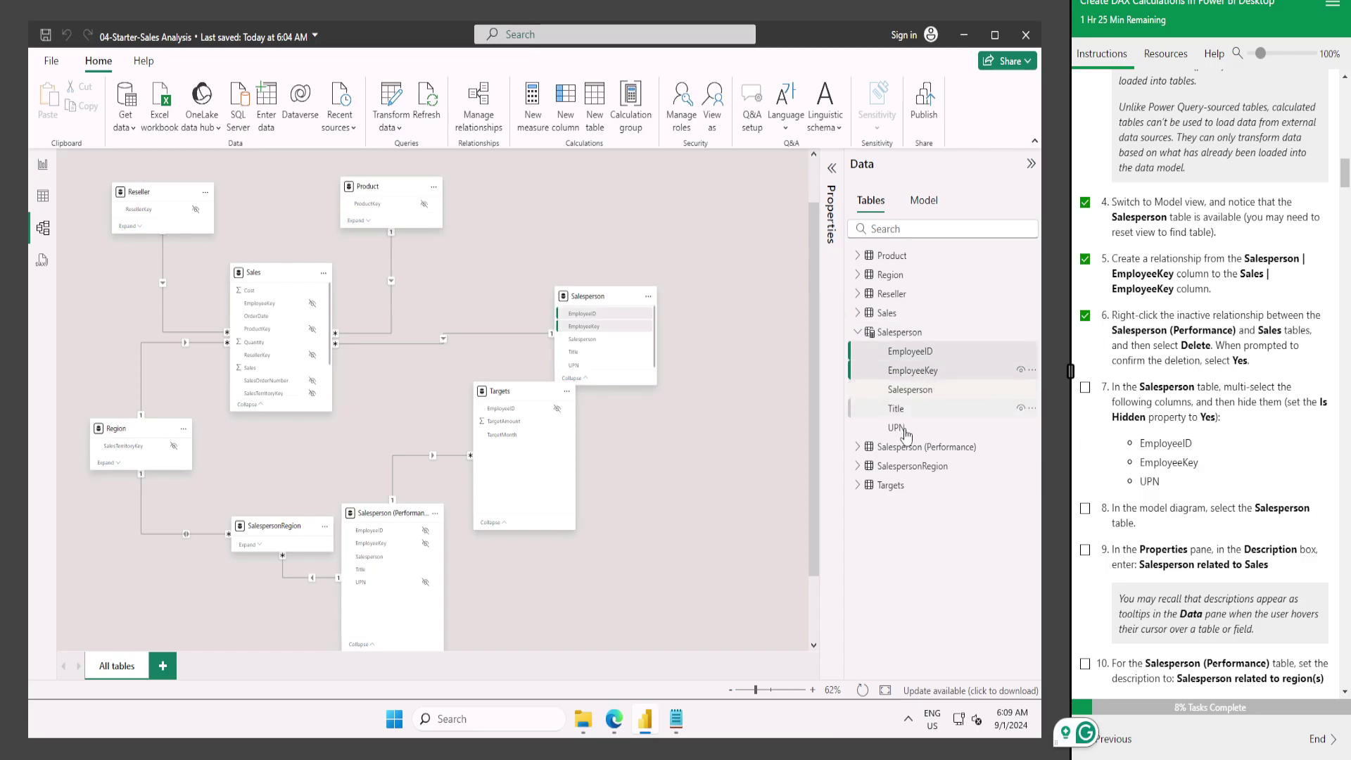
{"action": "left_click", "coordinate": [901, 428], "text": "ctrl"}
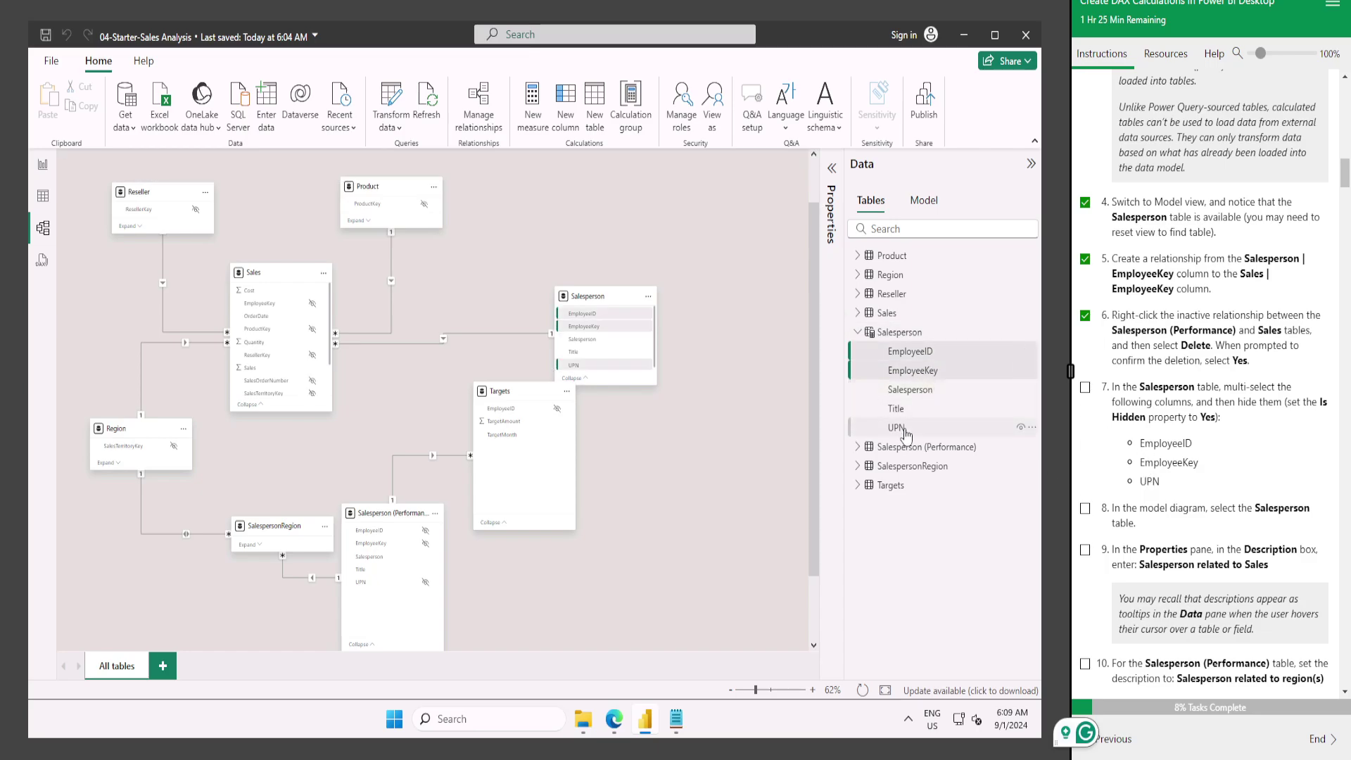
{"action": "left_click", "coordinate": [836, 207]}
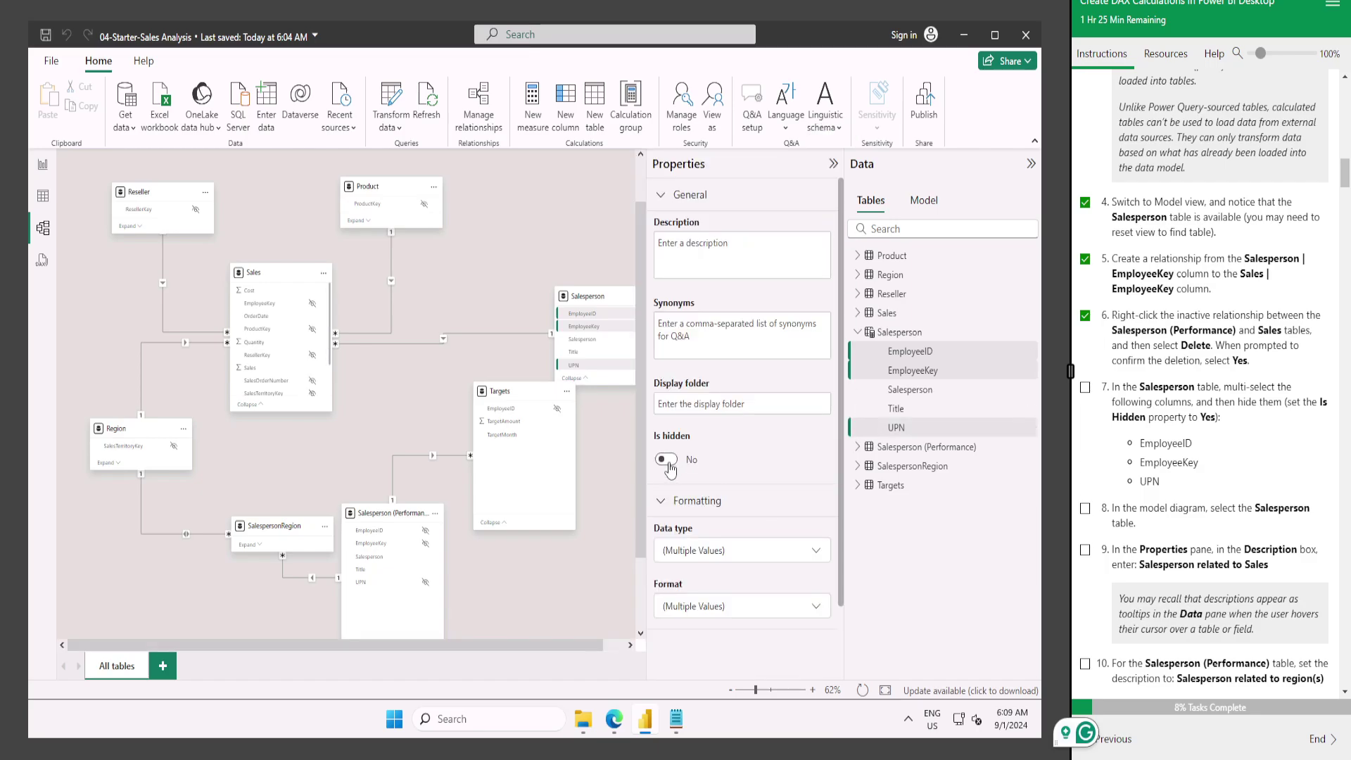
{"action": "left_click", "coordinate": [666, 459]}
{"action": "left_click", "coordinate": [1086, 388]}
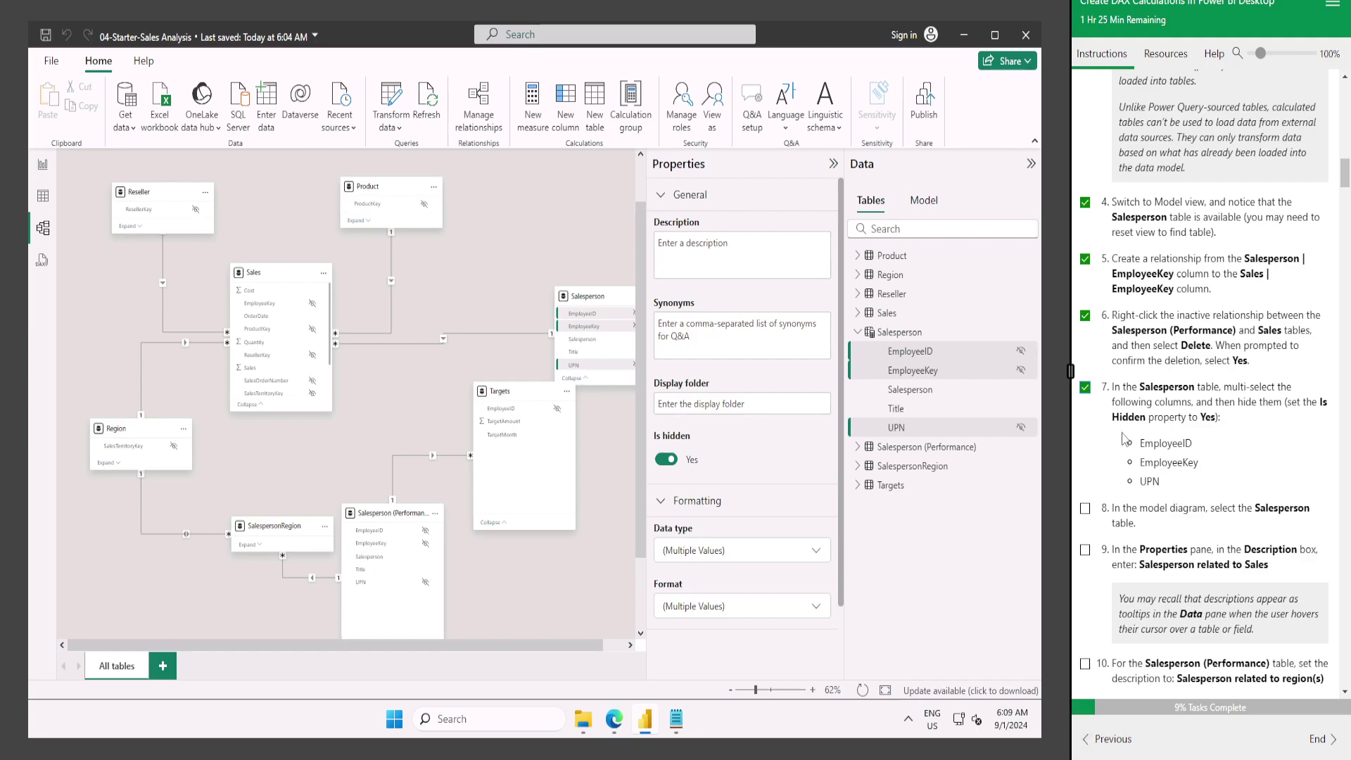
{"action": "scroll", "coordinate": [1125, 437], "scroll_direction": "down", "scroll_amount": 1}
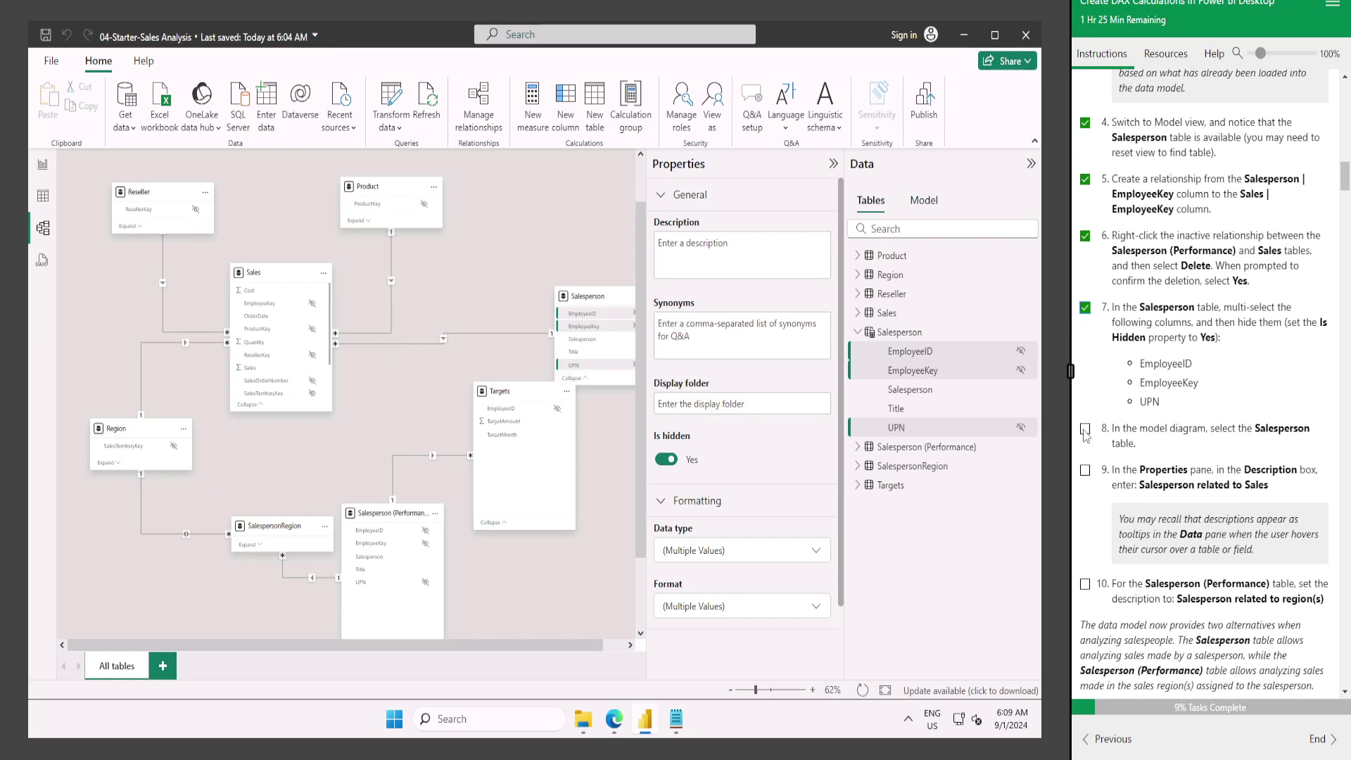
{"action": "left_click", "coordinate": [1085, 429]}
Set the description of the selected Salesperson columns to "Salesperson related to Sales" and mark lab task 9 as done.
{"action": "scroll", "coordinate": [1294, 498], "scroll_direction": "down", "scroll_amount": 1}
{"action": "left_click_drag", "start_coordinate": [1139, 406], "coordinate": [1269, 406]}
{"action": "left_click", "coordinate": [707, 249]}
{"action": "type", "text": "Salesperson = 'Salesperson (Performance)"}
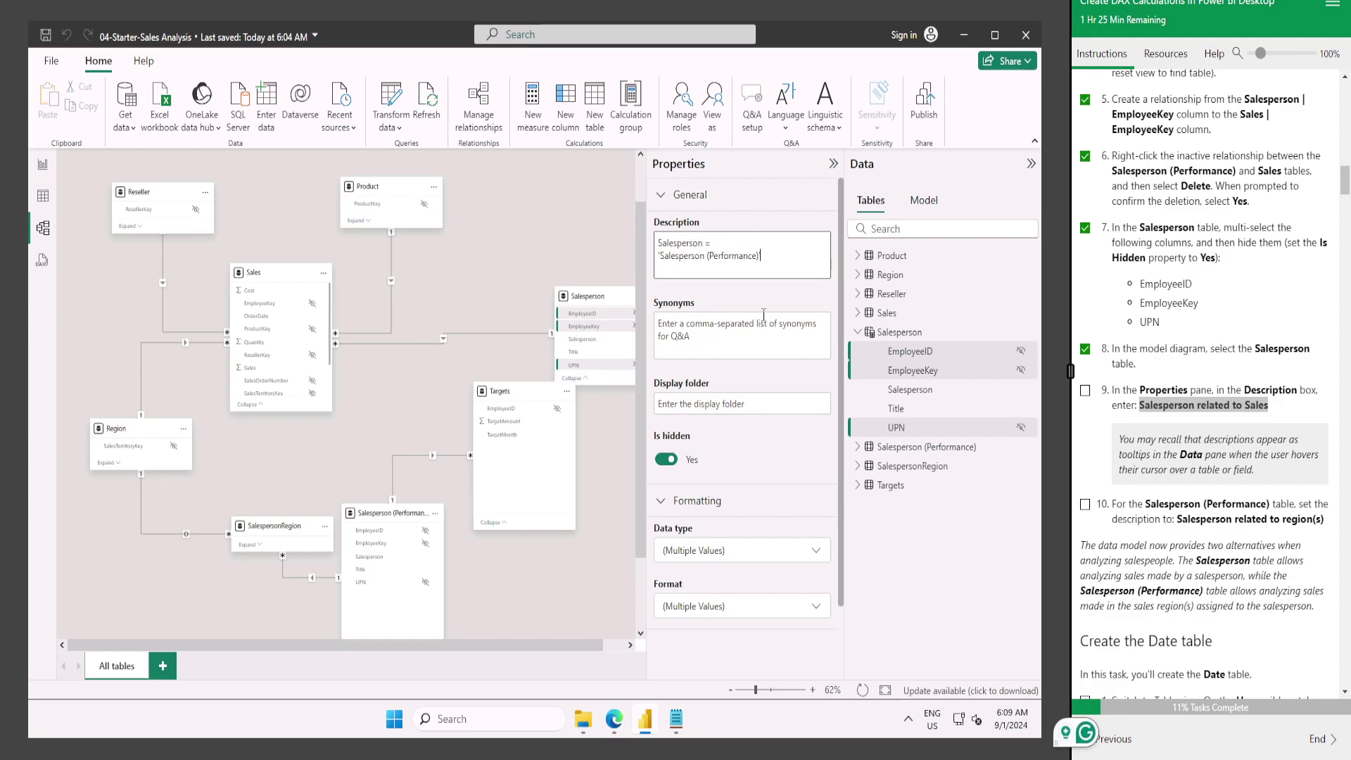
{"action": "key", "text": "ctrl+a"}
{"action": "key", "text": "BackSpace"}
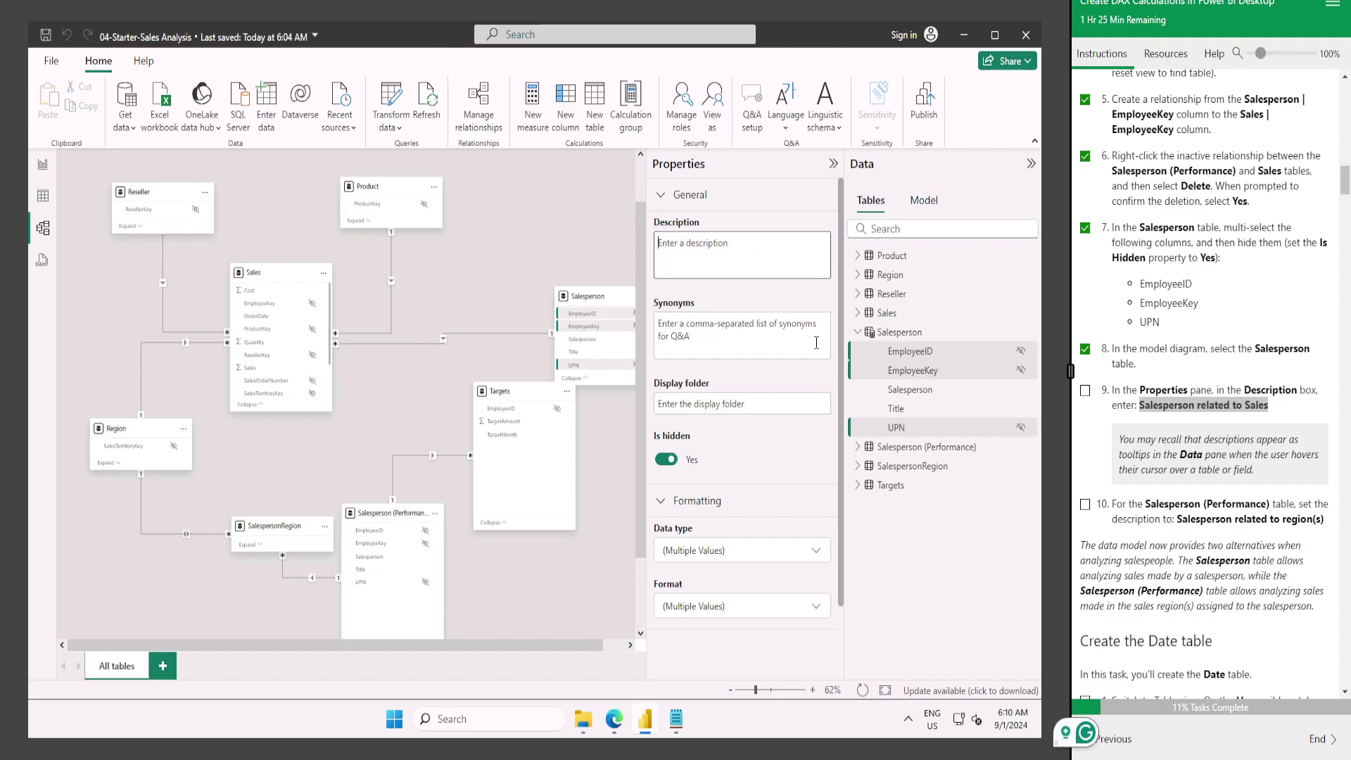
{"action": "type", "text": "Salesperson related to Sales"}
{"action": "left_click", "coordinate": [592, 244]}
{"action": "left_click", "coordinate": [1085, 390]}
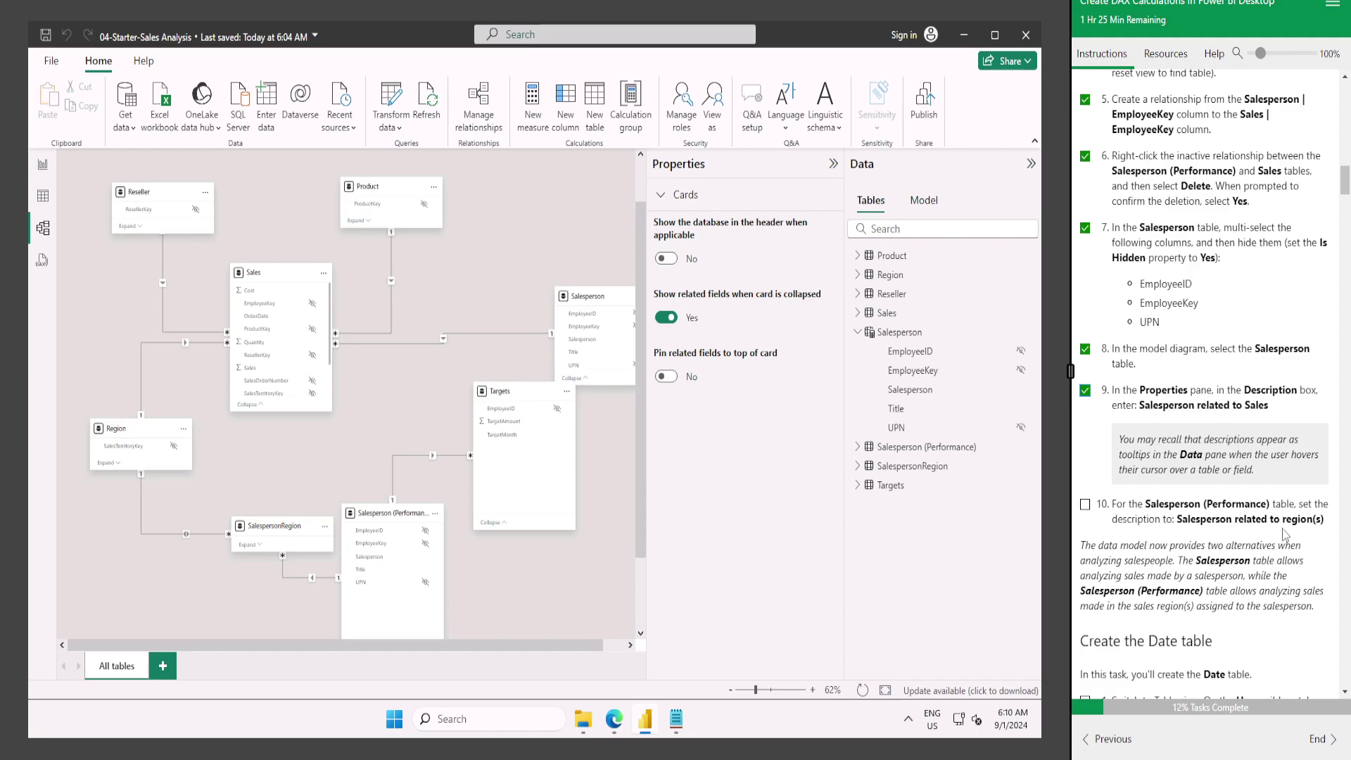
Set the description of the Salesperson (Performance) table to "Salesperson related to region(s)" and mark lab task 10 as done.
{"action": "left_click", "coordinate": [930, 457]}
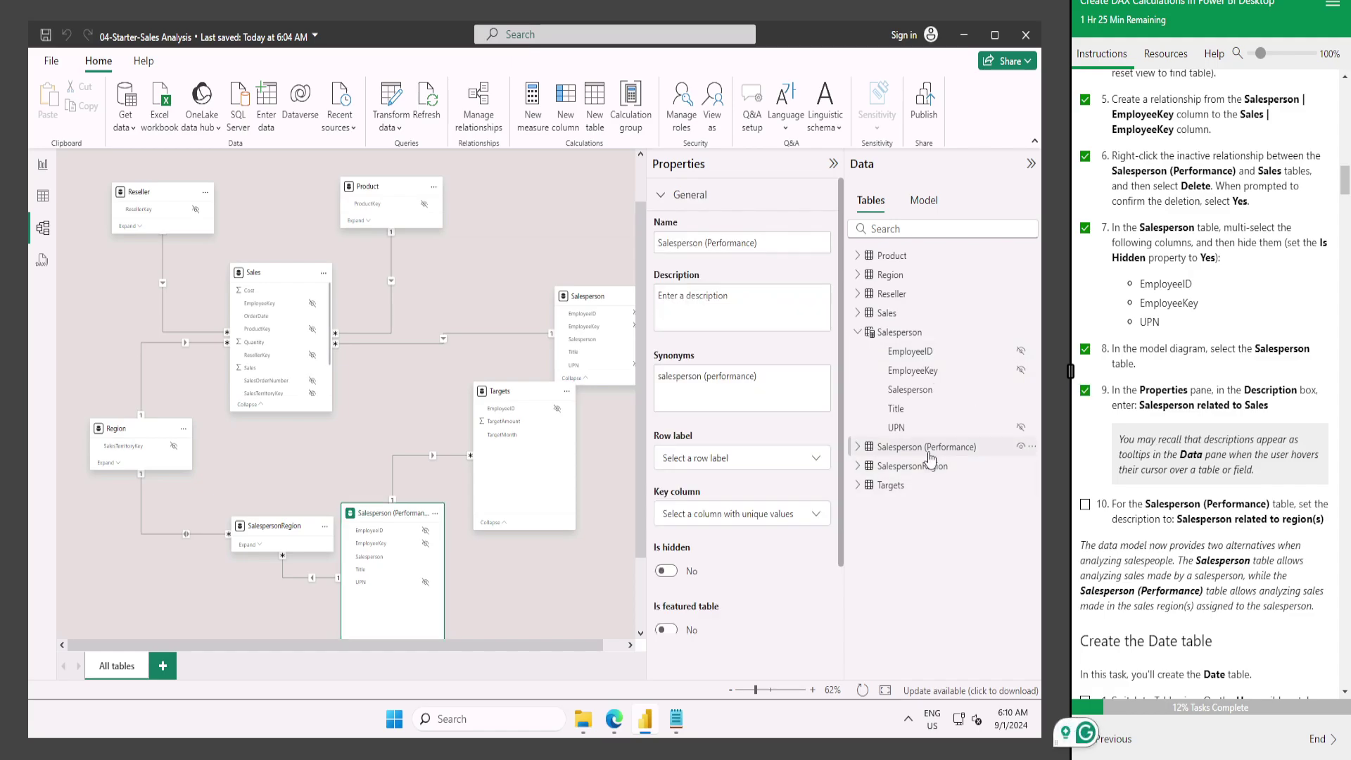
{"action": "left_click", "coordinate": [754, 298]}
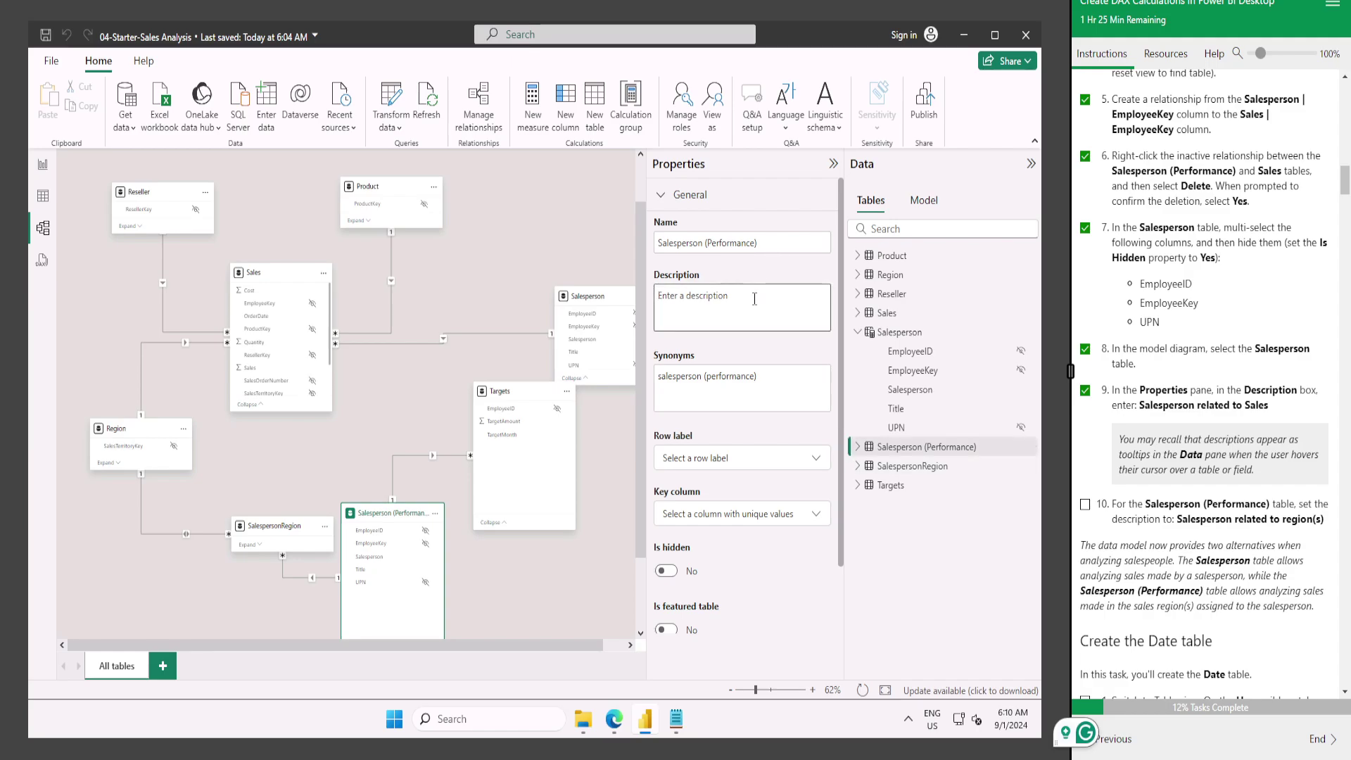
{"action": "type", "text": "Salesperson (perform"}
{"action": "key", "text": "BackSpace"}
{"action": "key", "text": "BackSpace"}
{"action": "key", "text": "BackSpace"}
{"action": "key", "text": "BackSpace"}
{"action": "key", "text": "BackSpace"}
{"action": "key", "text": "BackSpace"}
{"action": "key", "text": "BackSpace"}
{"action": "key", "text": "BackSpace"}
{"action": "key", "text": "BackSpace"}
{"action": "key", "text": "BackSpace"}
{"action": "key", "text": "BackSpace"}
{"action": "key", "text": "BackSpace"}
{"action": "key", "text": "BackSpace"}
{"action": "type", "text": "gions"}
{"action": "scroll", "coordinate": [459, 361], "scroll_direction": "down", "scroll_amount": 1}
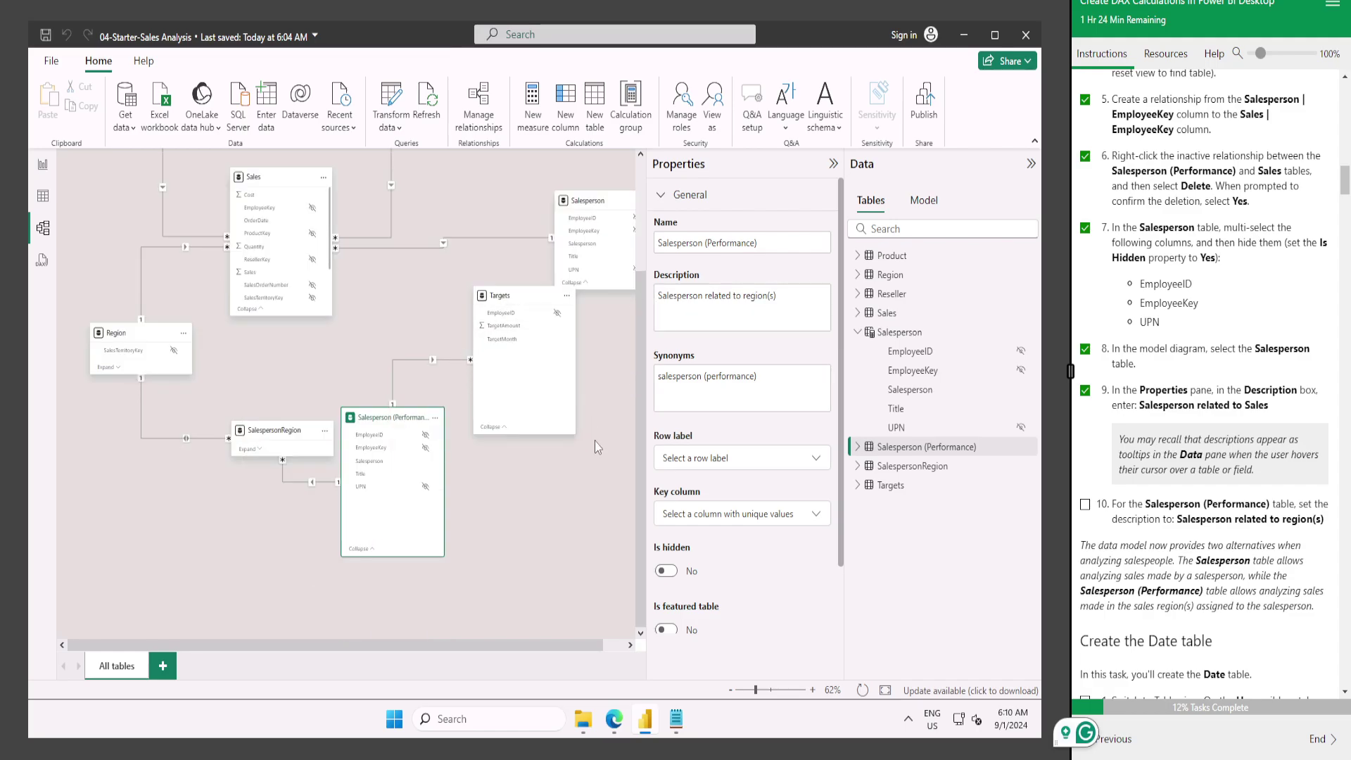
{"action": "left_click", "coordinate": [1085, 505]}
{"action": "scroll", "coordinate": [1122, 493], "scroll_direction": "down", "scroll_amount": 3}
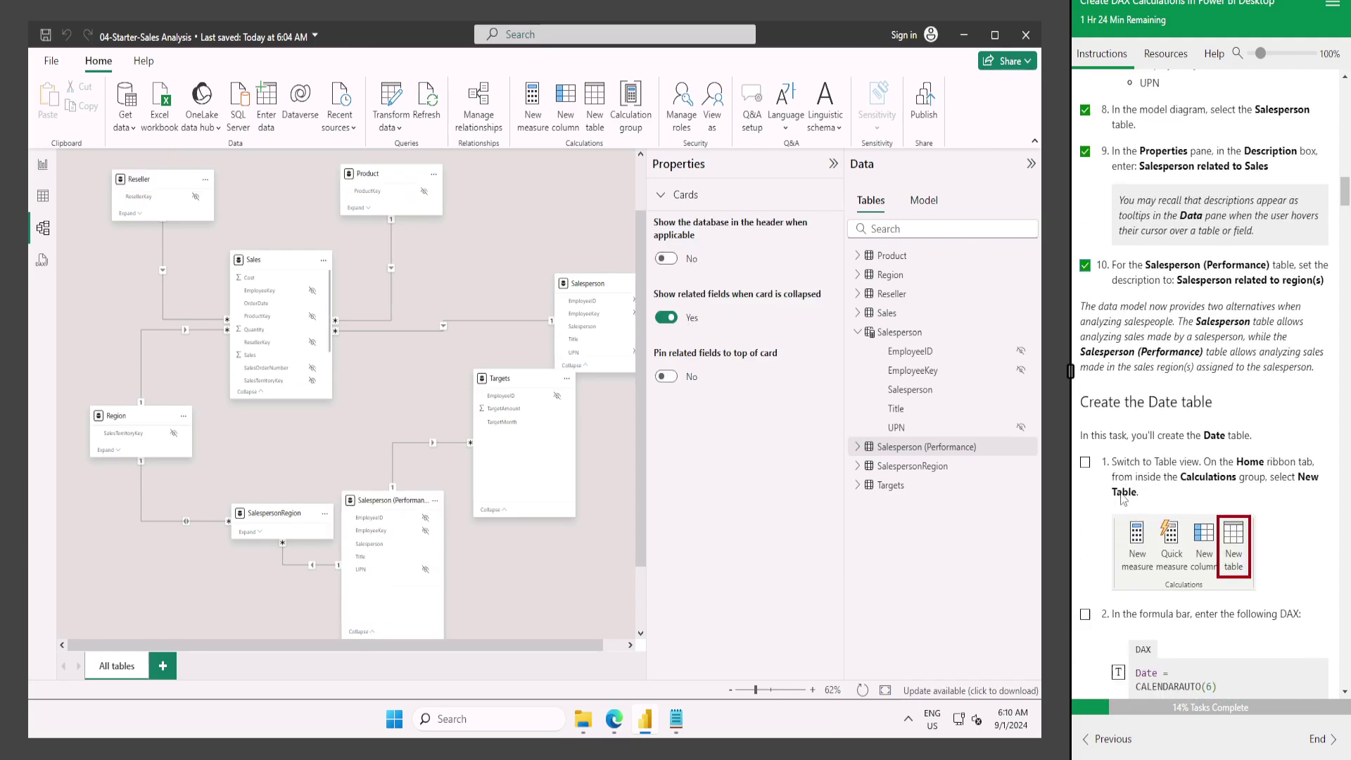
Switch to Table view and add a new calculated table.
{"action": "scroll", "coordinate": [1174, 425], "scroll_direction": "down", "scroll_amount": 1}
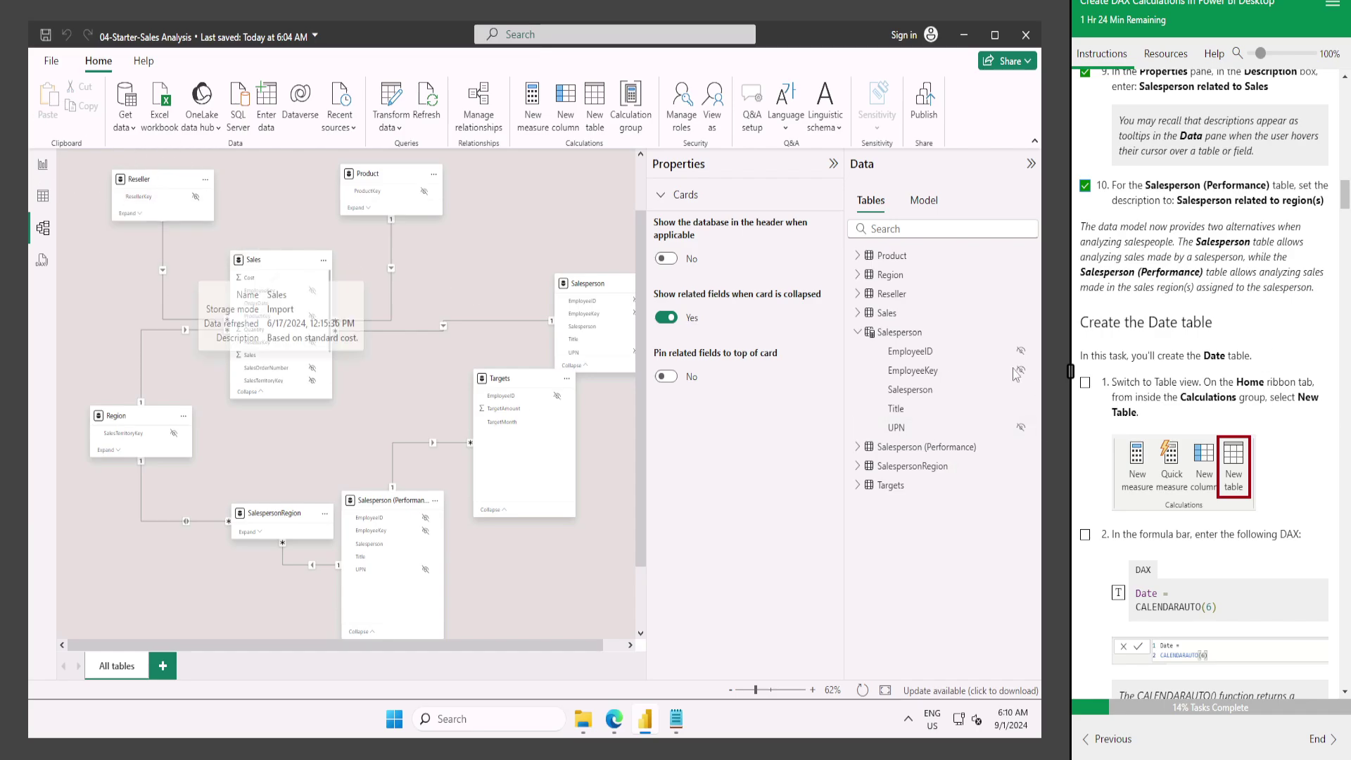
{"action": "left_click", "coordinate": [40, 196]}
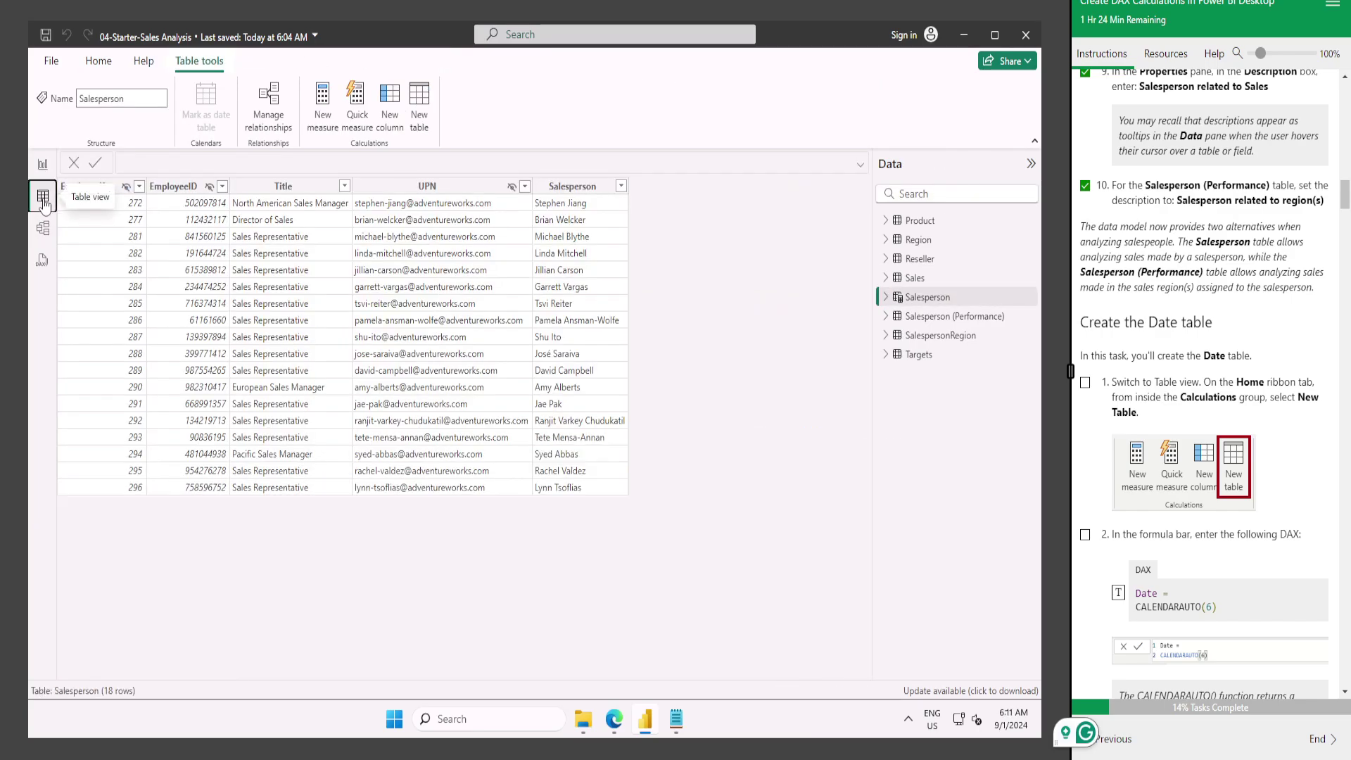
{"action": "scroll", "coordinate": [1235, 436], "scroll_direction": "down", "scroll_amount": 1}
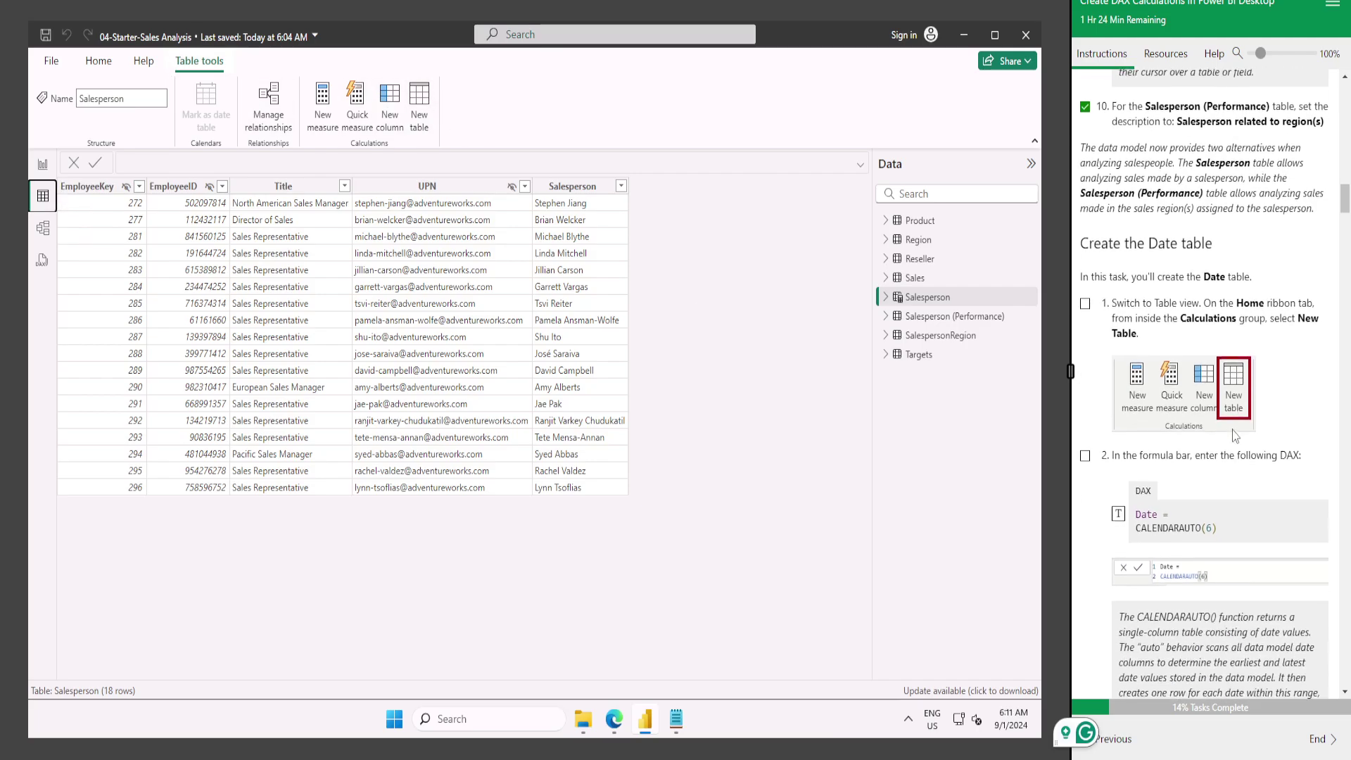
{"action": "scroll", "coordinate": [1235, 436], "scroll_direction": "down", "scroll_amount": 1}
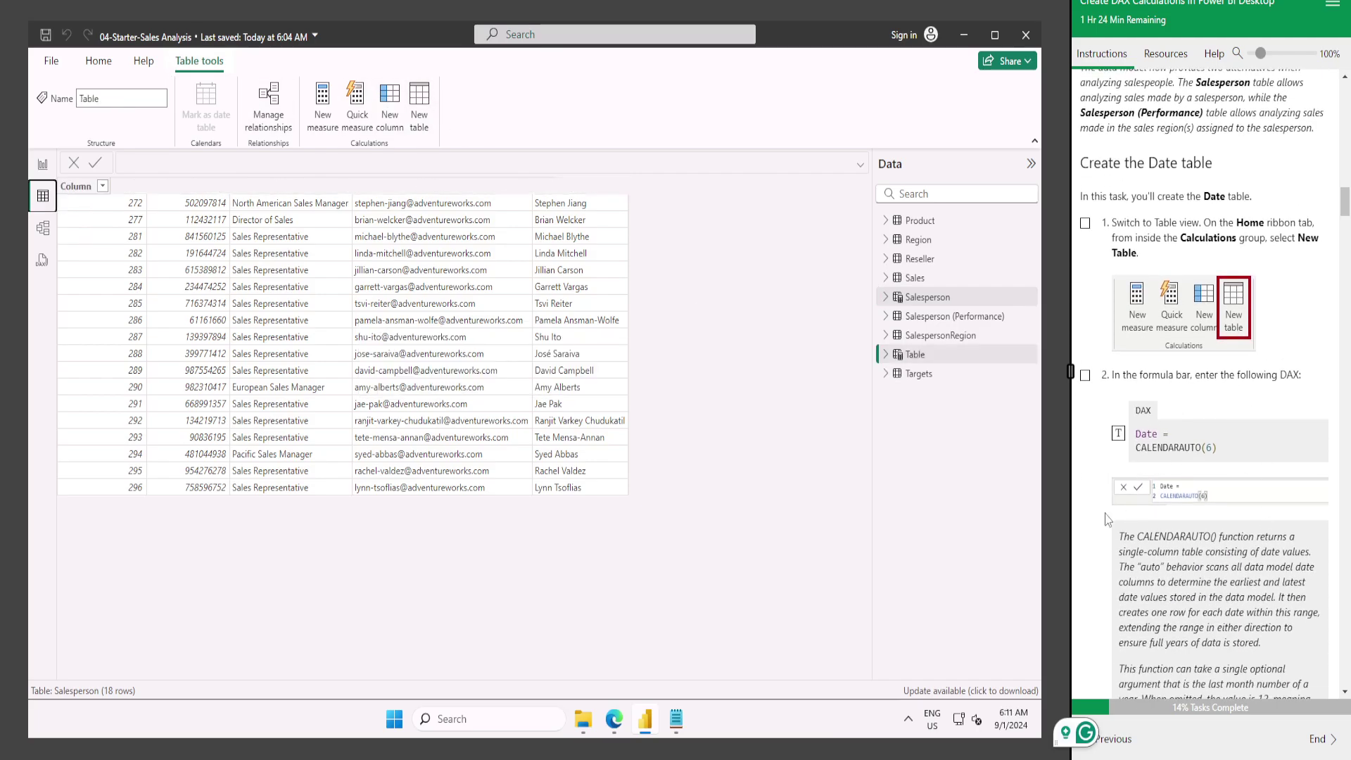
Define the new table as Date = CALENDARAUTO(6) using the Date definition from the snippets file, and mark lab tasks 1 and 2 as done.
{"action": "left_click", "coordinate": [677, 721]}
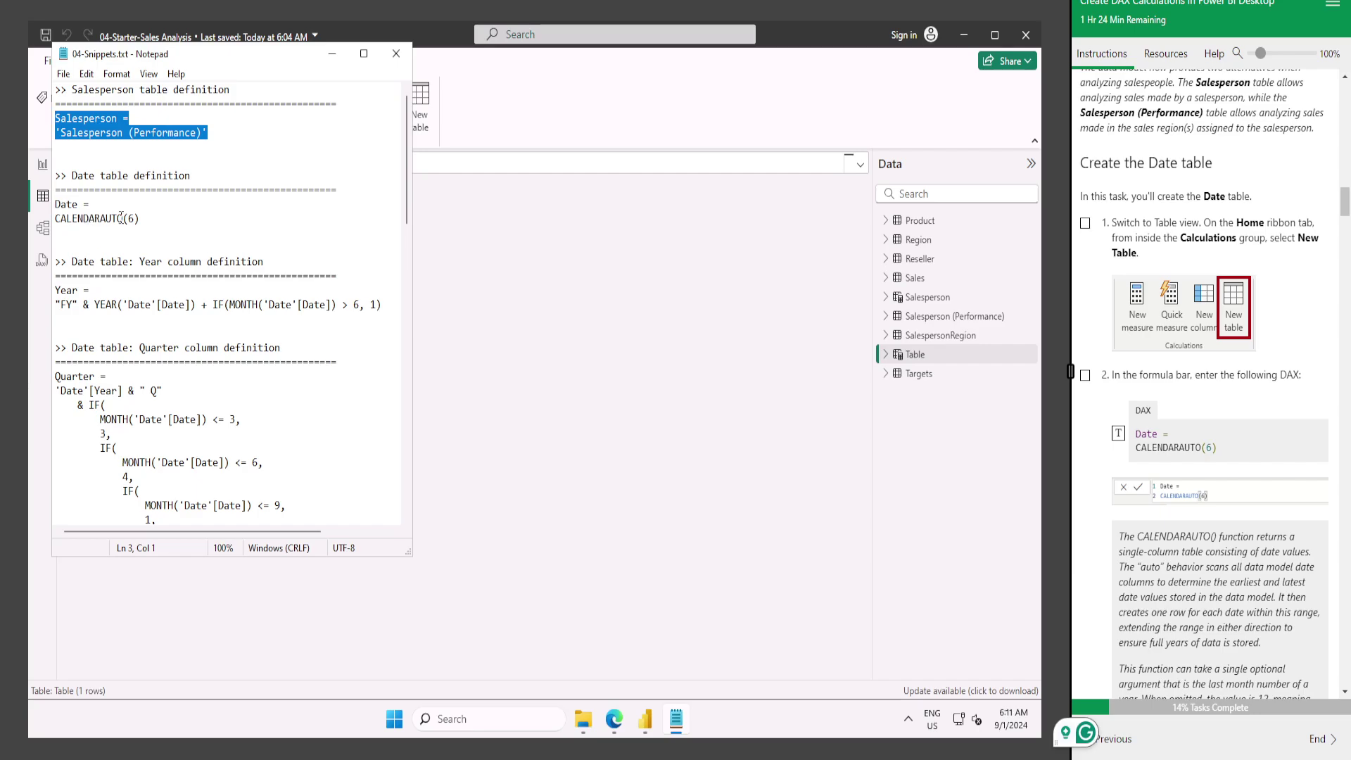
{"action": "left_click_drag", "start_coordinate": [140, 218], "coordinate": [55, 204]}
{"action": "key", "text": "ctrl+c"}
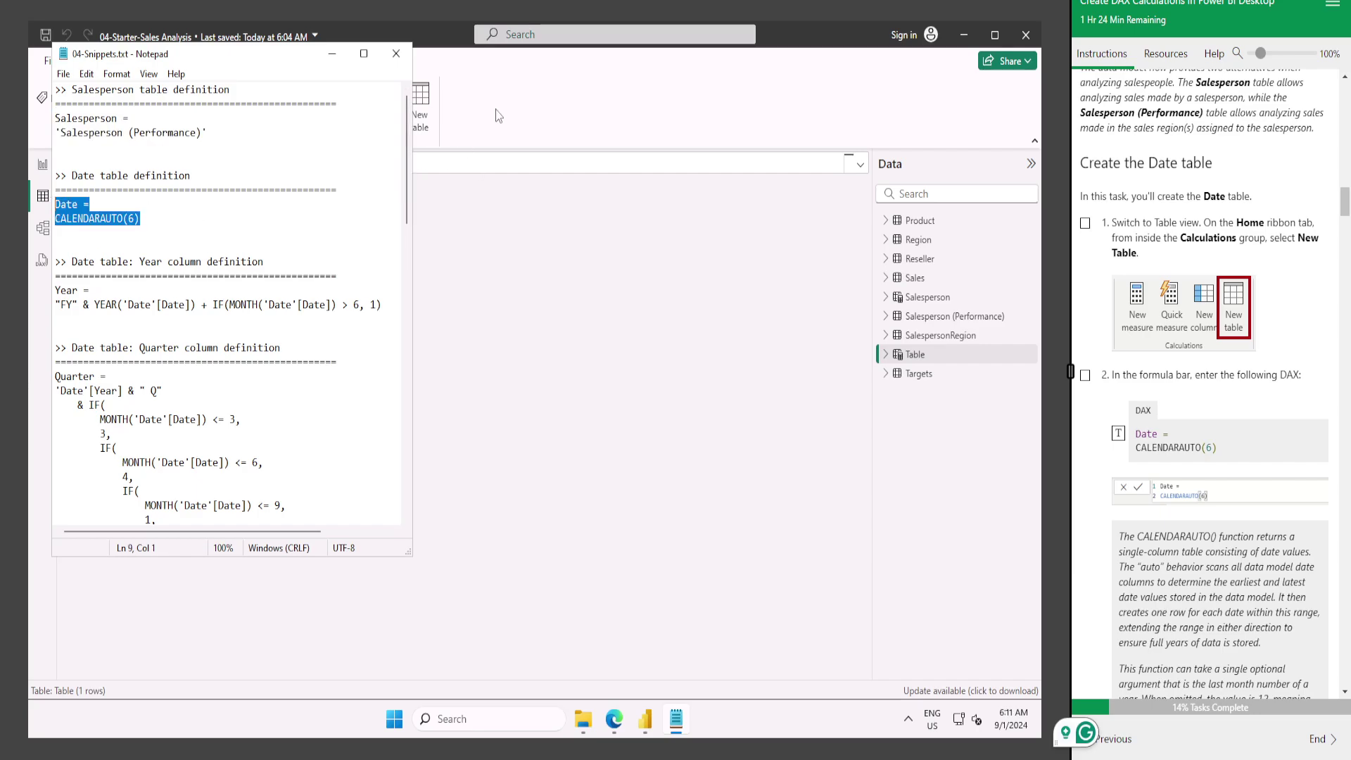
{"action": "left_click", "coordinate": [333, 55]}
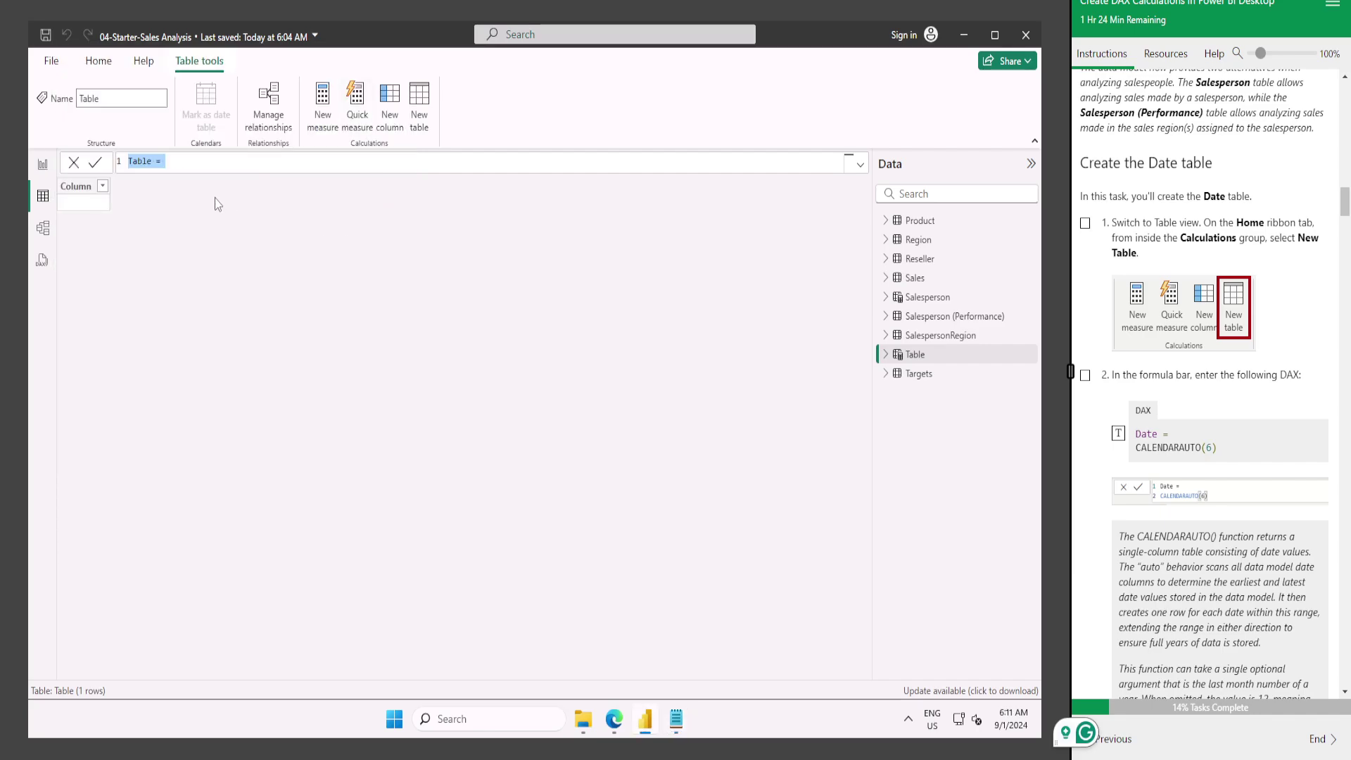
{"action": "key", "text": "ctrl+v"}
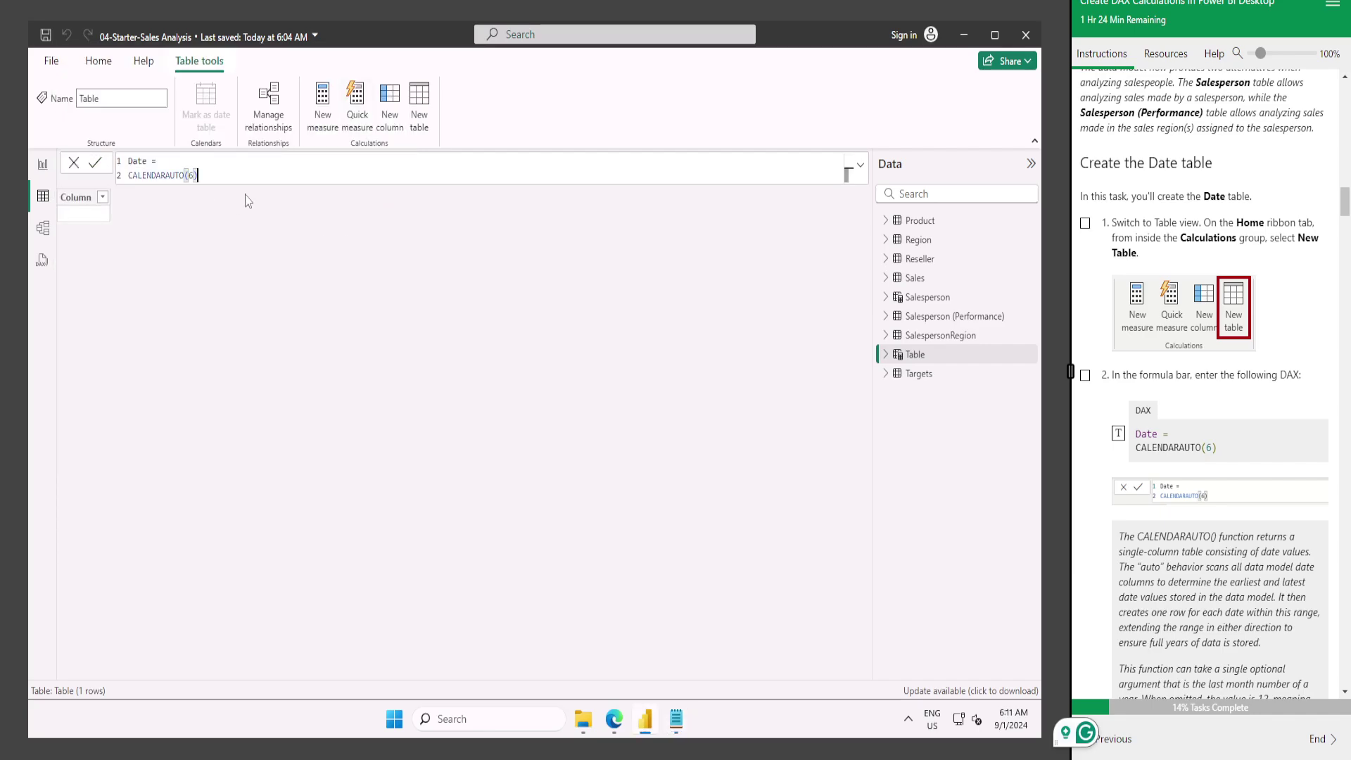
{"action": "left_click", "coordinate": [95, 162]}
{"action": "left_click", "coordinate": [1086, 224]}
{"action": "left_click", "coordinate": [1086, 375]}
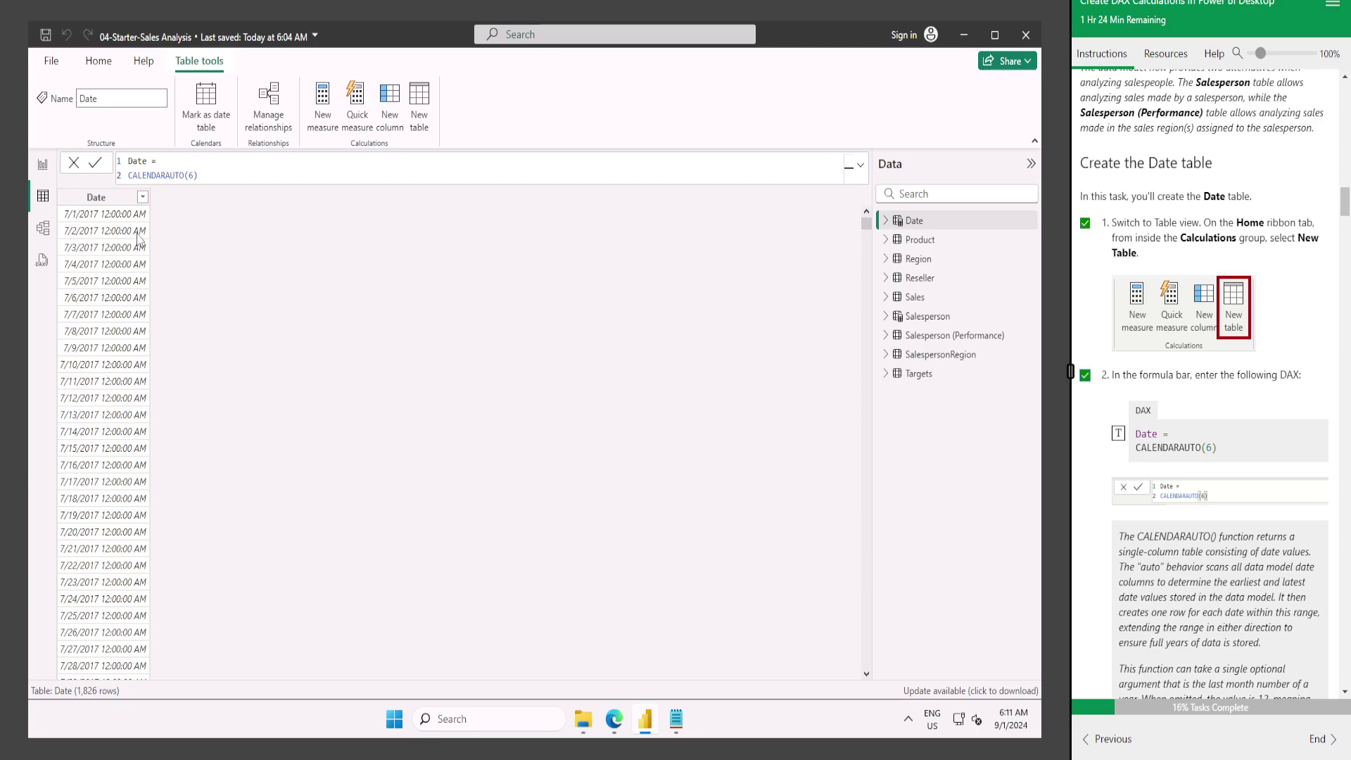
Read the lab notes on the date format and row count of the Date table, and mark lab tasks 3 and 4 as done.
{"action": "scroll", "coordinate": [1086, 415], "scroll_direction": "down", "scroll_amount": 3}
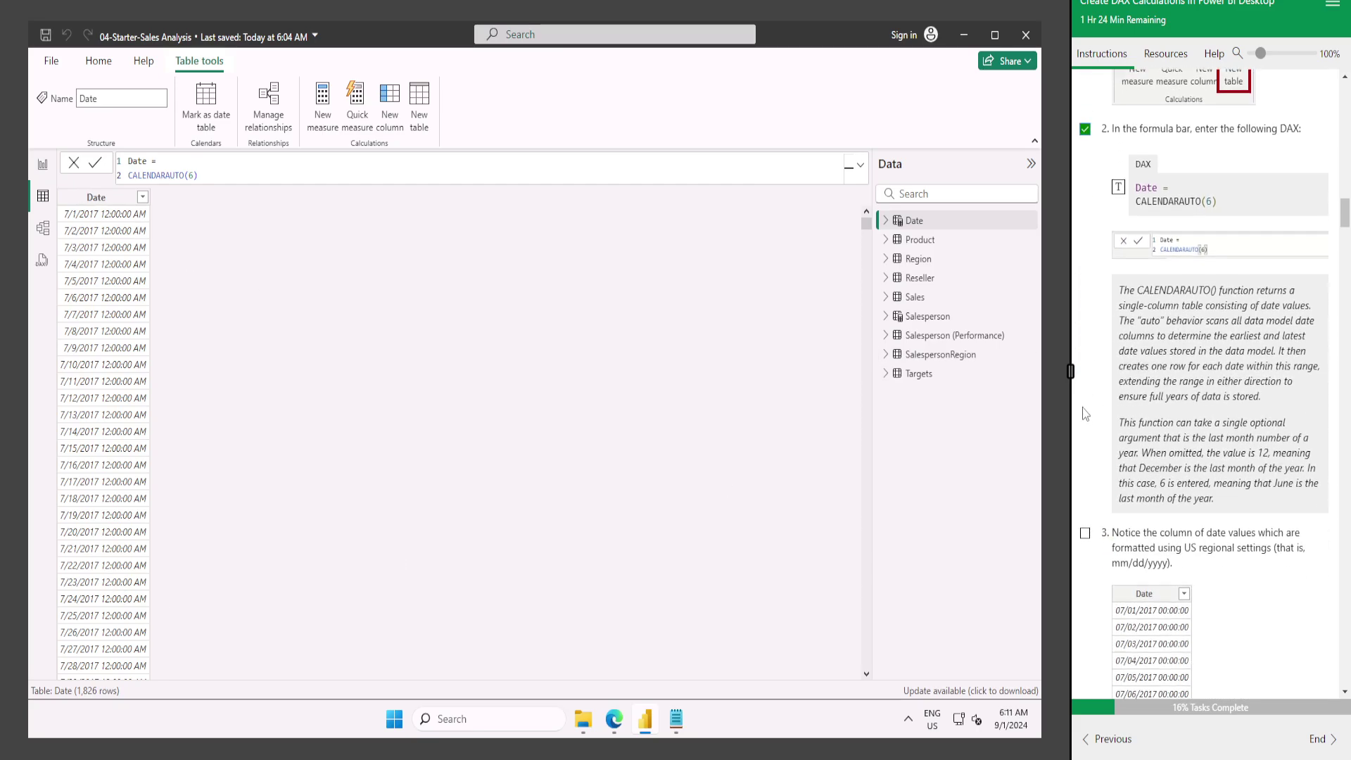
{"action": "scroll", "coordinate": [1086, 414], "scroll_direction": "down", "scroll_amount": 1}
{"action": "left_click", "coordinate": [1085, 459]}
{"action": "scroll", "coordinate": [1189, 396], "scroll_direction": "down", "scroll_amount": 1}
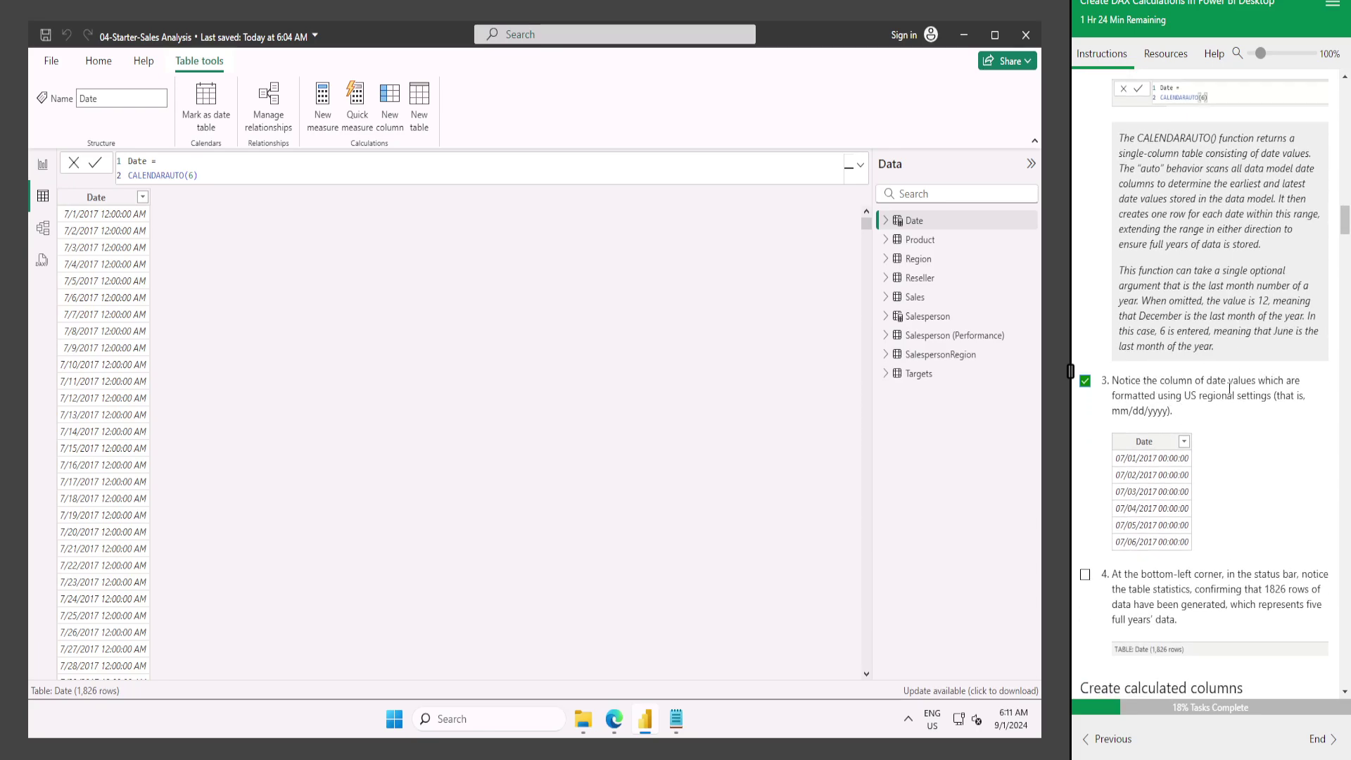
{"action": "scroll", "coordinate": [1149, 414], "scroll_direction": "down", "scroll_amount": 2}
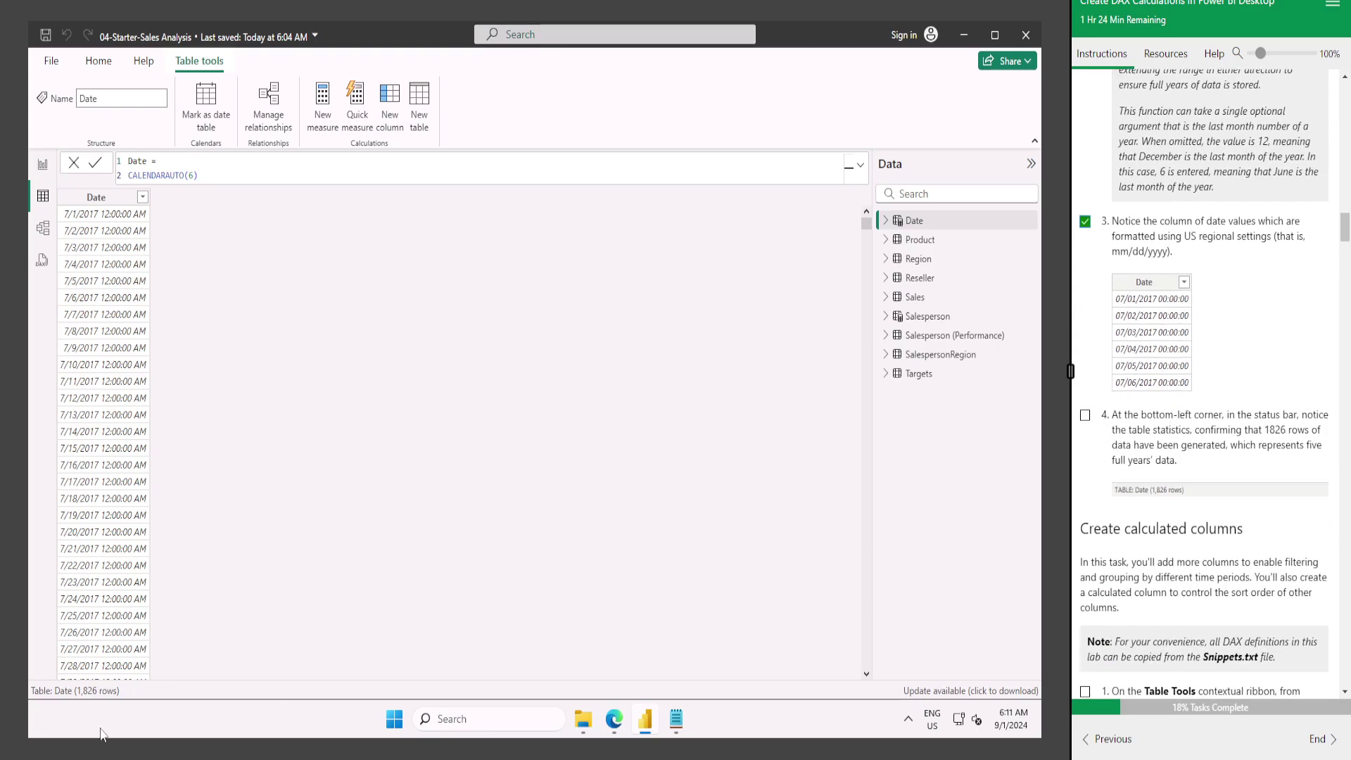
{"action": "left_click", "coordinate": [1084, 416]}
{"action": "scroll", "coordinate": [1232, 510], "scroll_direction": "down", "scroll_amount": 4}
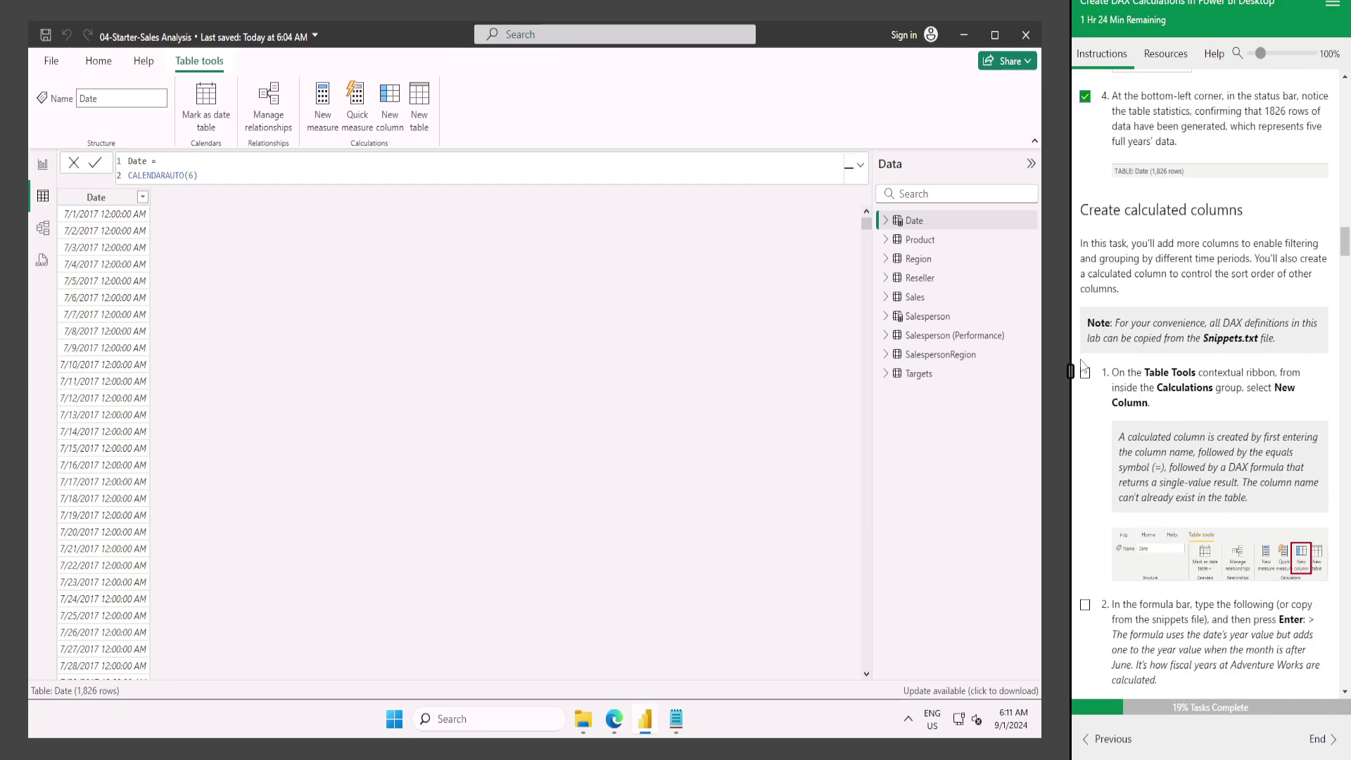
Add a new calculated column to the Date table and try to insert the Year formula directly from the lab instructions.
{"action": "left_click", "coordinate": [392, 106]}
{"action": "scroll", "coordinate": [1096, 520], "scroll_direction": "down", "scroll_amount": 3}
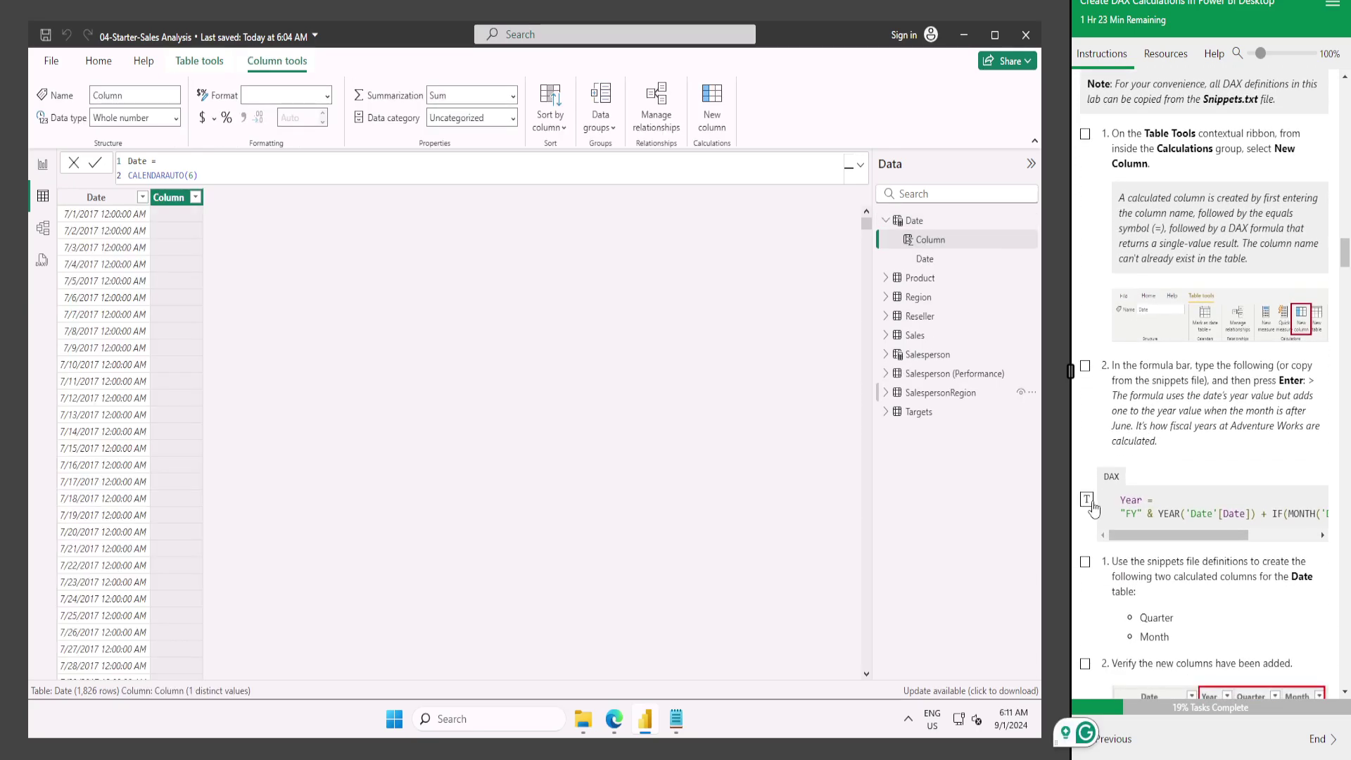
{"action": "left_click", "coordinate": [1087, 499]}
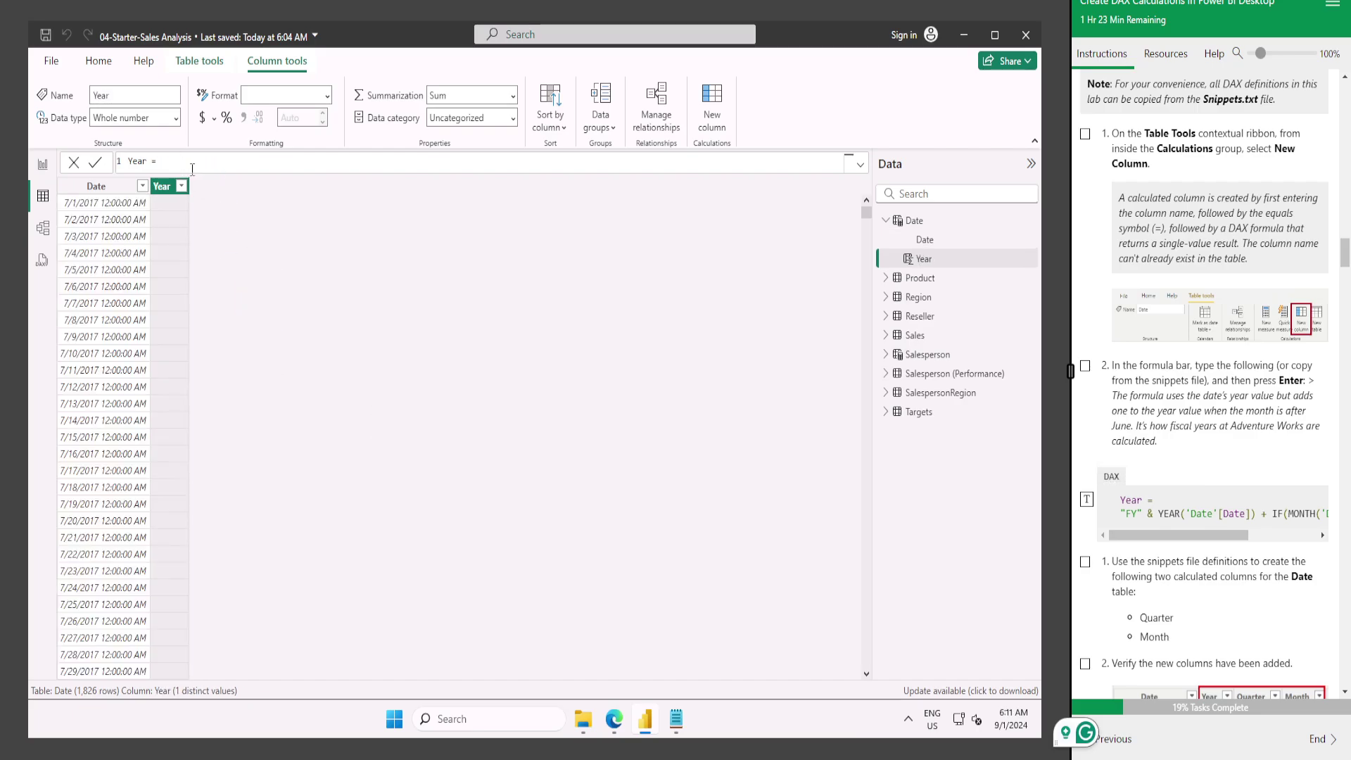
{"action": "left_click", "coordinate": [860, 164]}
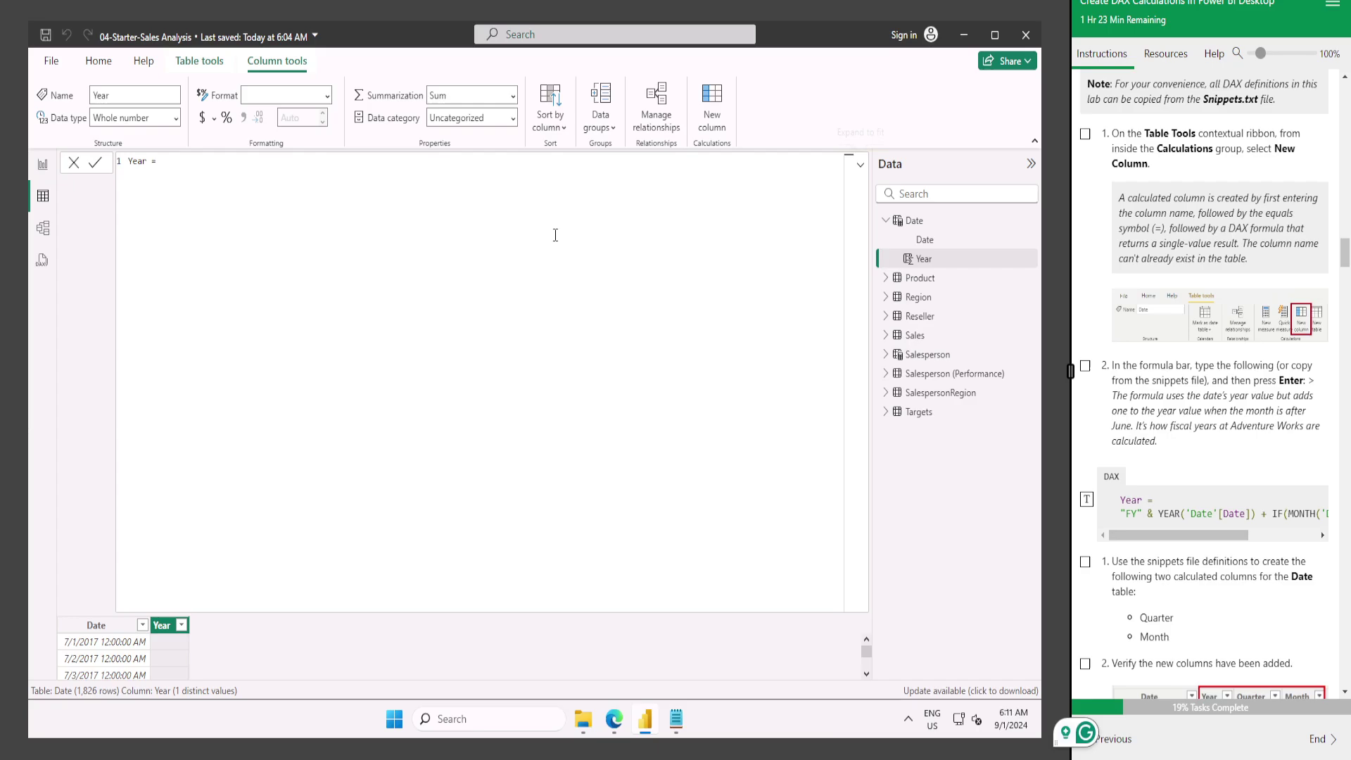
{"action": "key", "text": "ctrl+a"}
{"action": "left_click", "coordinate": [1087, 499]}
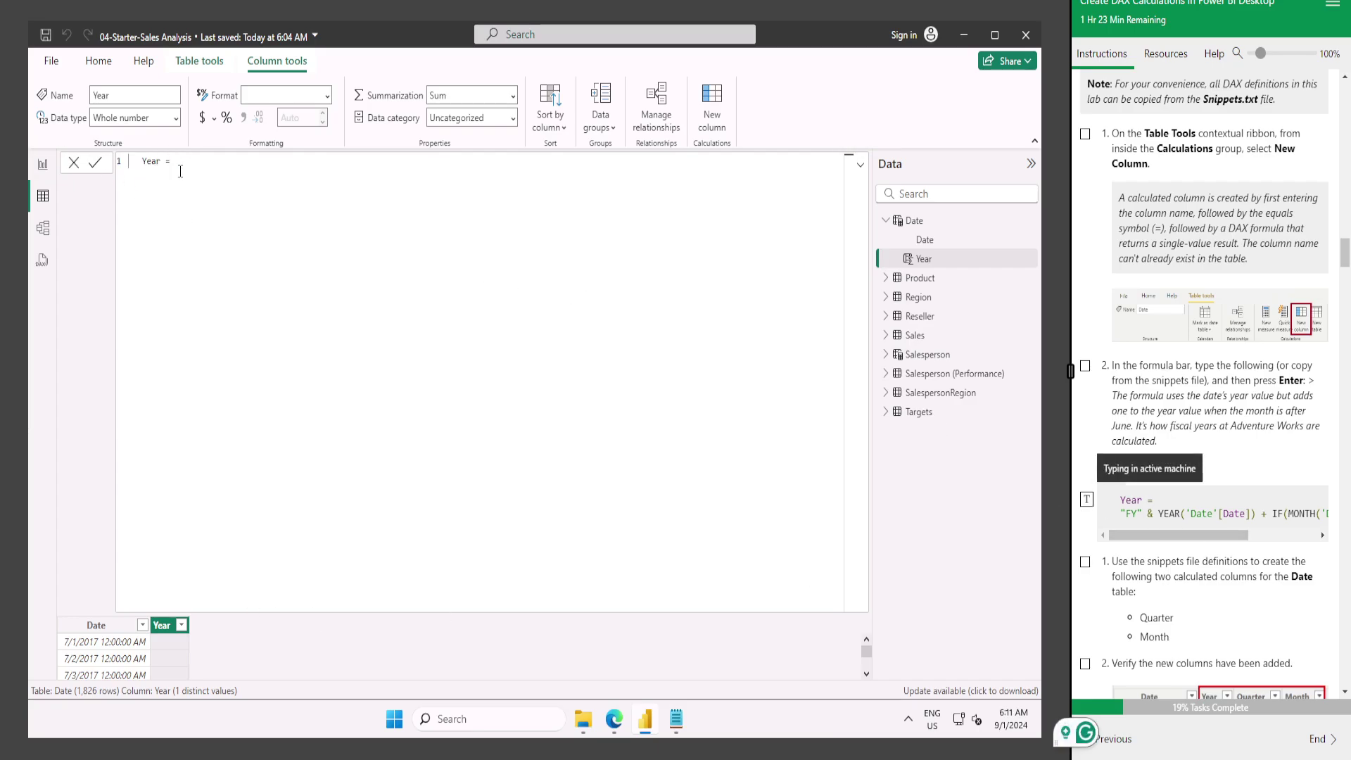
Define the column as Year = "FY" & YEAR('Date'[Date]) + IF(MONTH('Date'[Date]) > 6, 1) from the snippets file and mark tasks 1 and 2 done.
{"action": "left_click", "coordinate": [676, 719]}
{"action": "left_click", "coordinate": [150, 383]}
{"action": "left_click", "coordinate": [677, 719]}
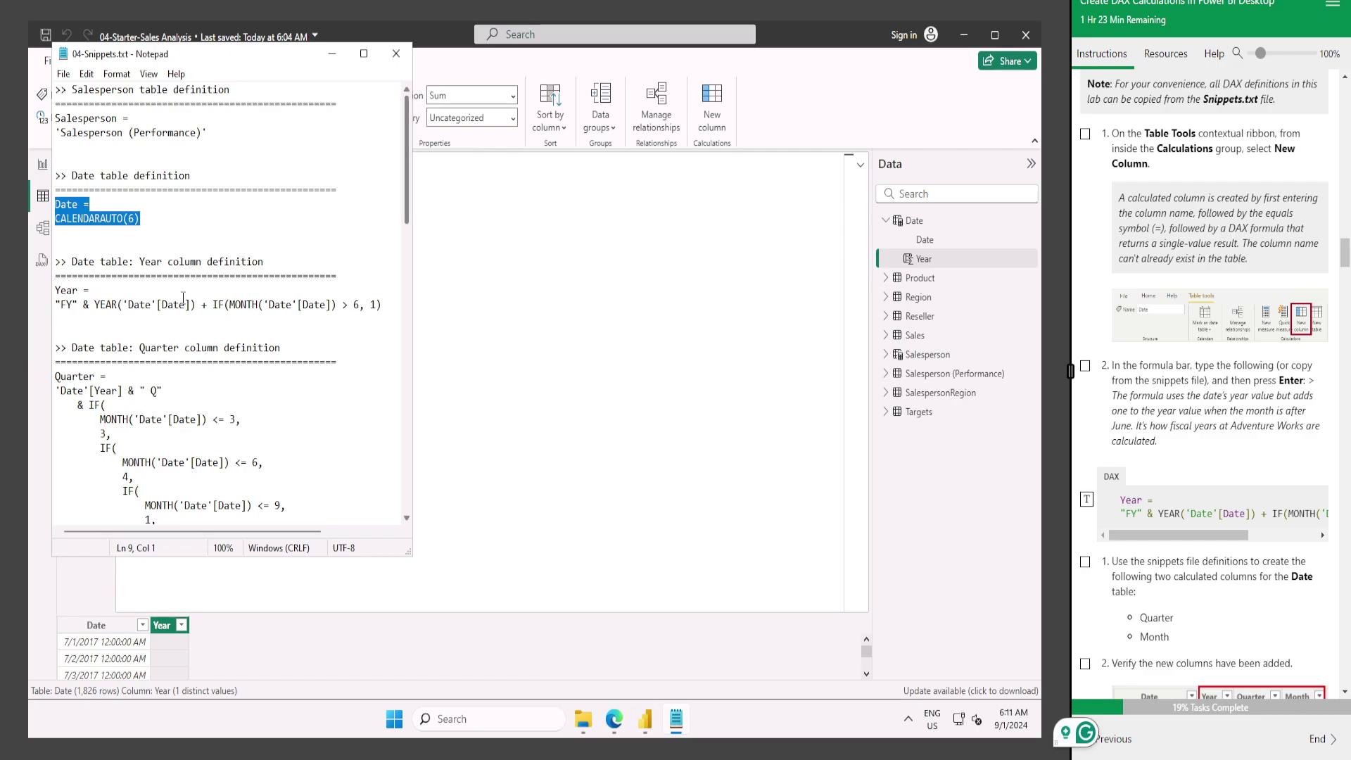
{"action": "left_click_drag", "start_coordinate": [384, 306], "coordinate": [56, 290]}
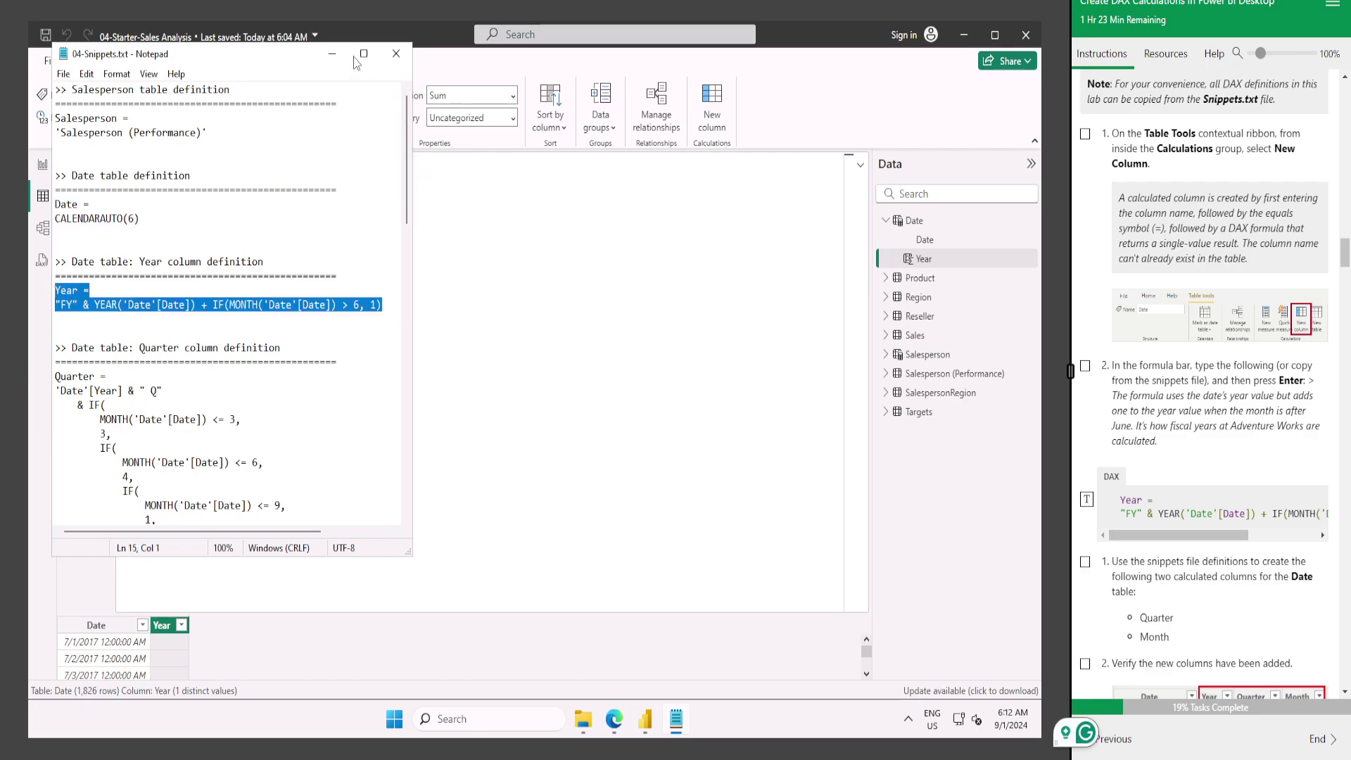
{"action": "left_click", "coordinate": [332, 54]}
{"action": "key", "text": "ctrl+a"}
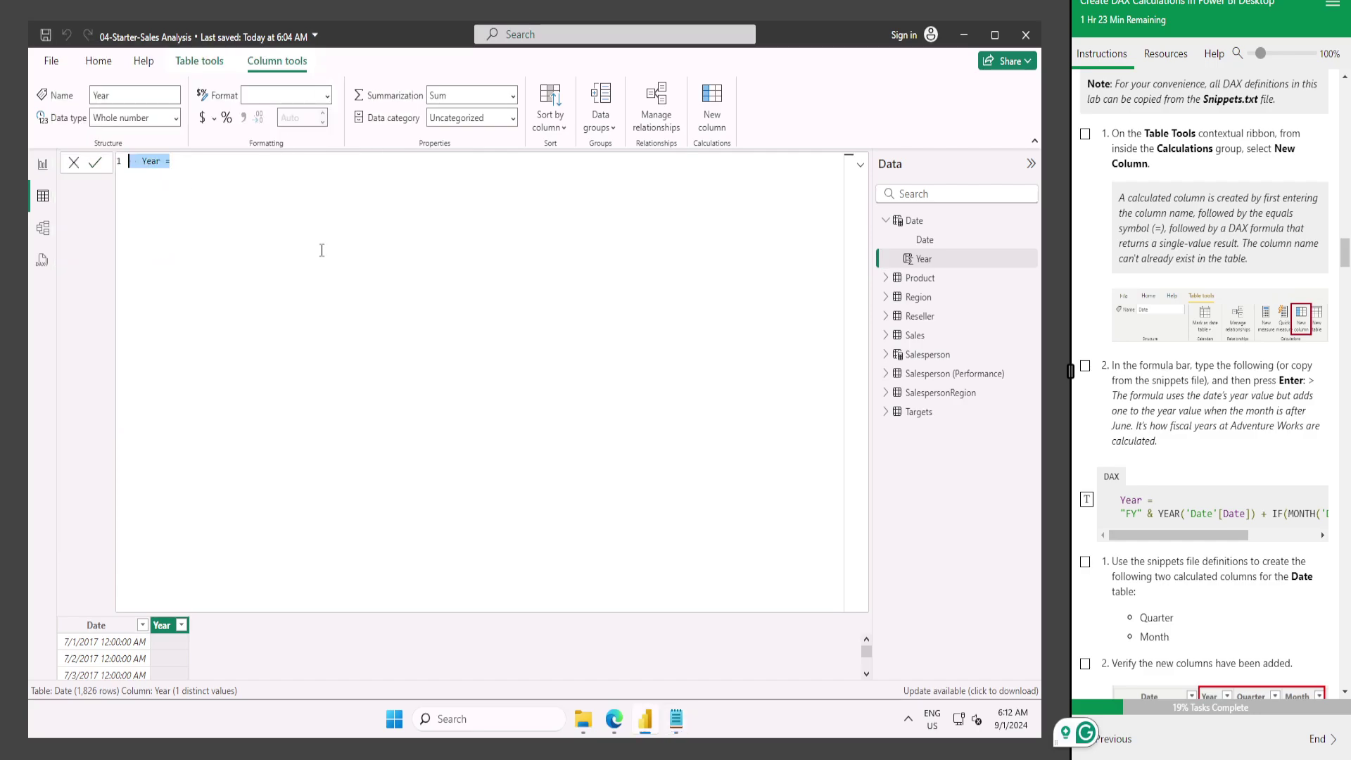
{"action": "key", "text": "ctrl+v"}
{"action": "key", "text": "Return"}
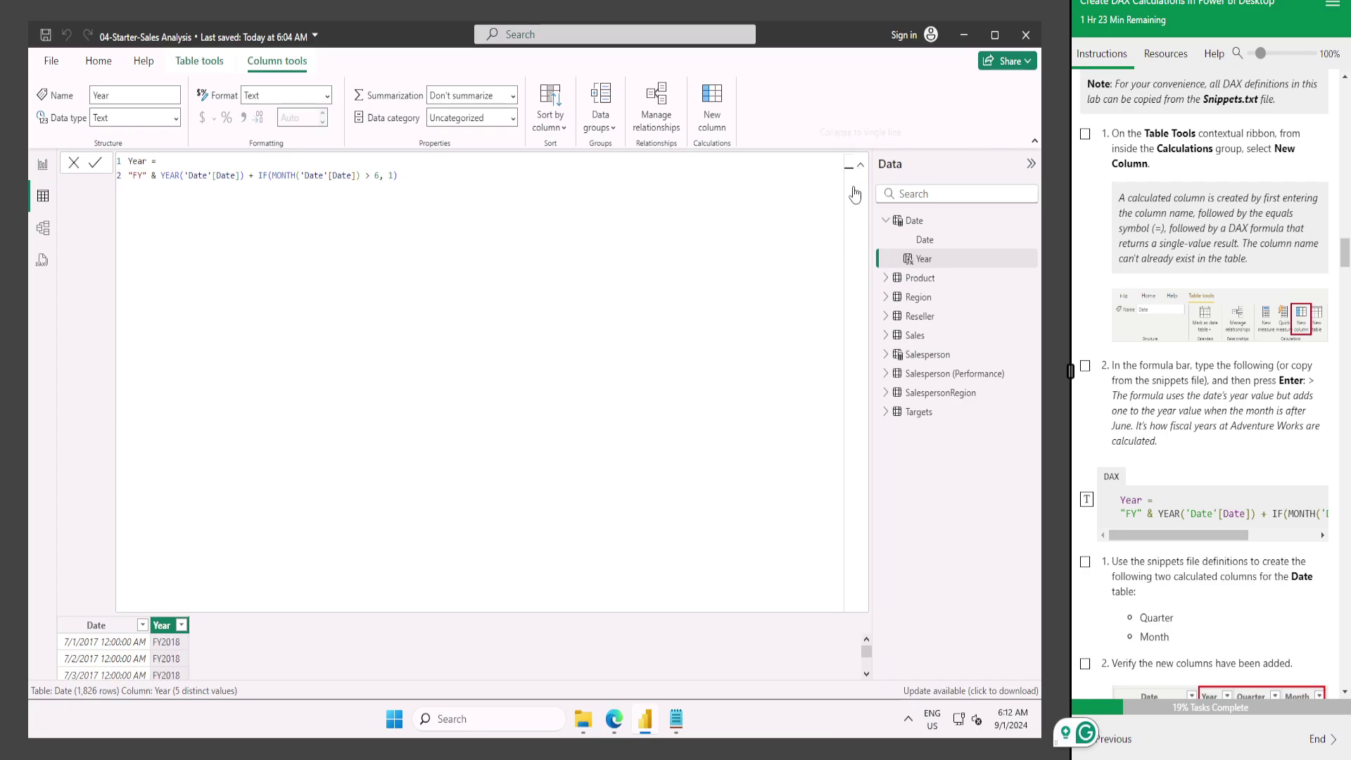
{"action": "left_click", "coordinate": [860, 165]}
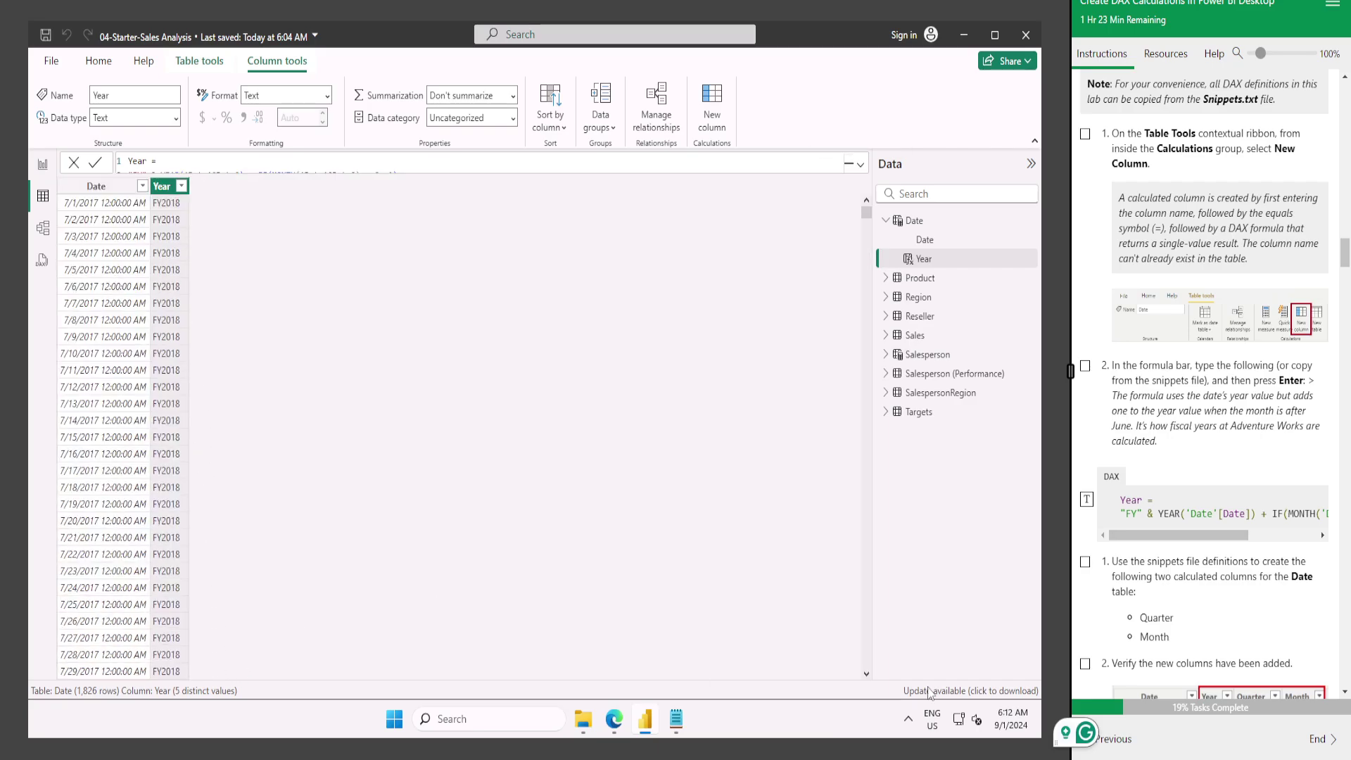
{"action": "left_click", "coordinate": [1085, 367]}
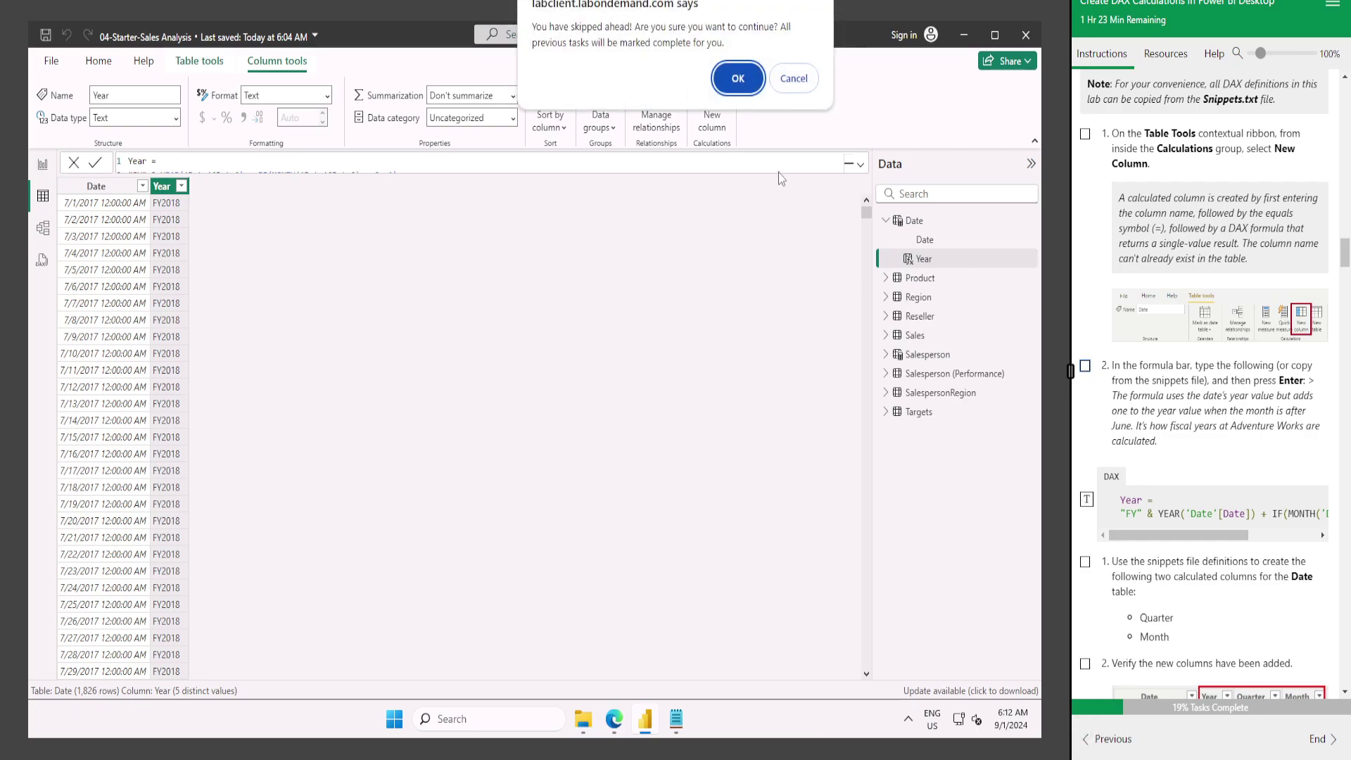
{"action": "left_click", "coordinate": [736, 69]}
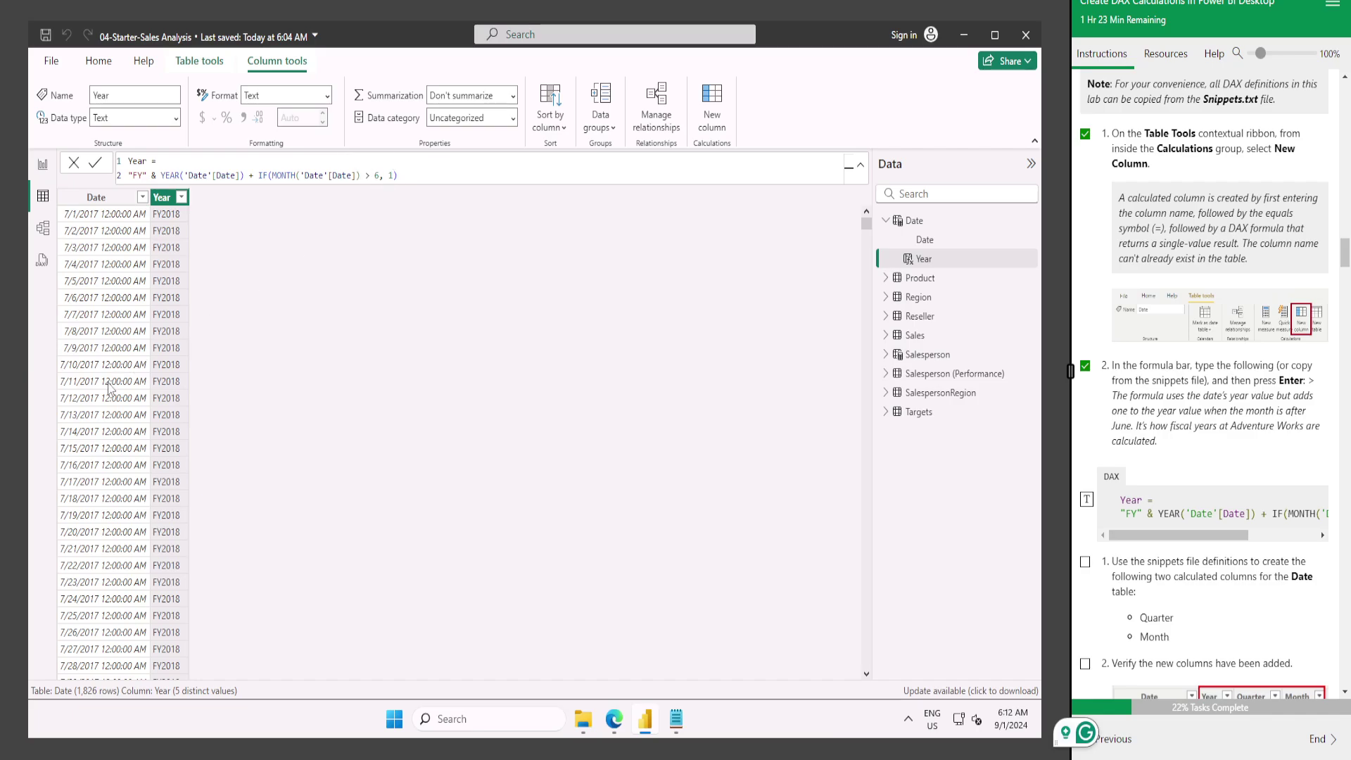
Examine how the fiscal year values in the Year column change along the dates of the Date table.
{"action": "scroll", "coordinate": [156, 382], "scroll_direction": "down", "scroll_amount": 15}
{"action": "scroll", "coordinate": [156, 382], "scroll_direction": "down", "scroll_amount": 19}
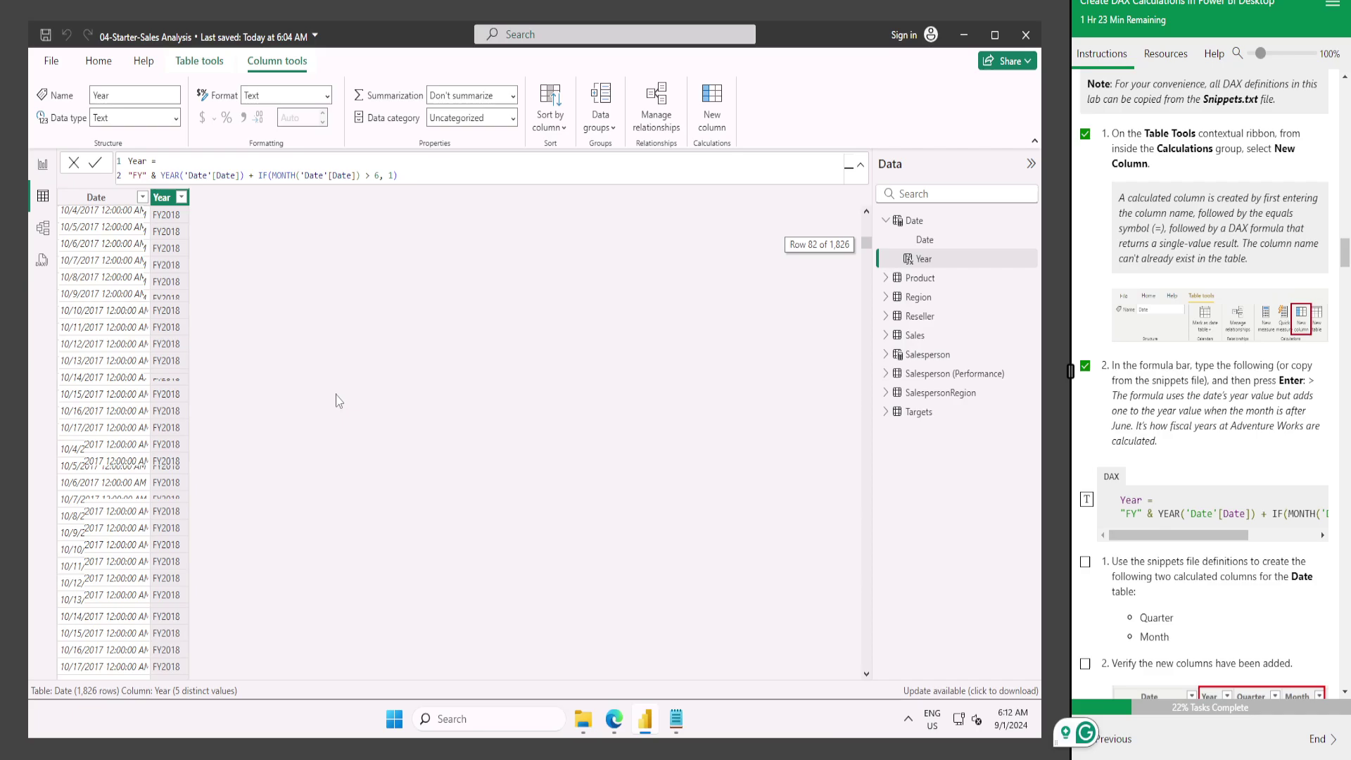
{"action": "scroll", "coordinate": [339, 391], "scroll_direction": "down", "scroll_amount": 20}
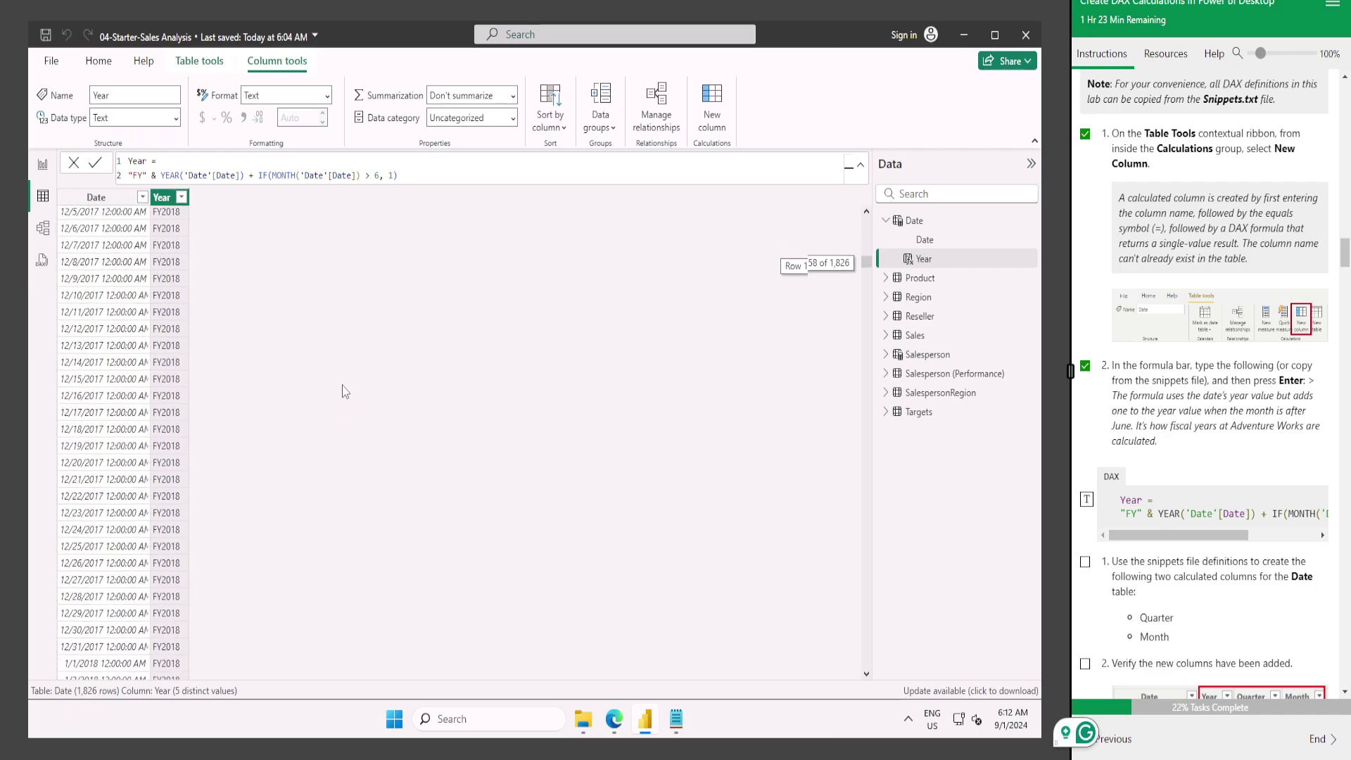
{"action": "scroll", "coordinate": [345, 386], "scroll_direction": "down", "scroll_amount": 20}
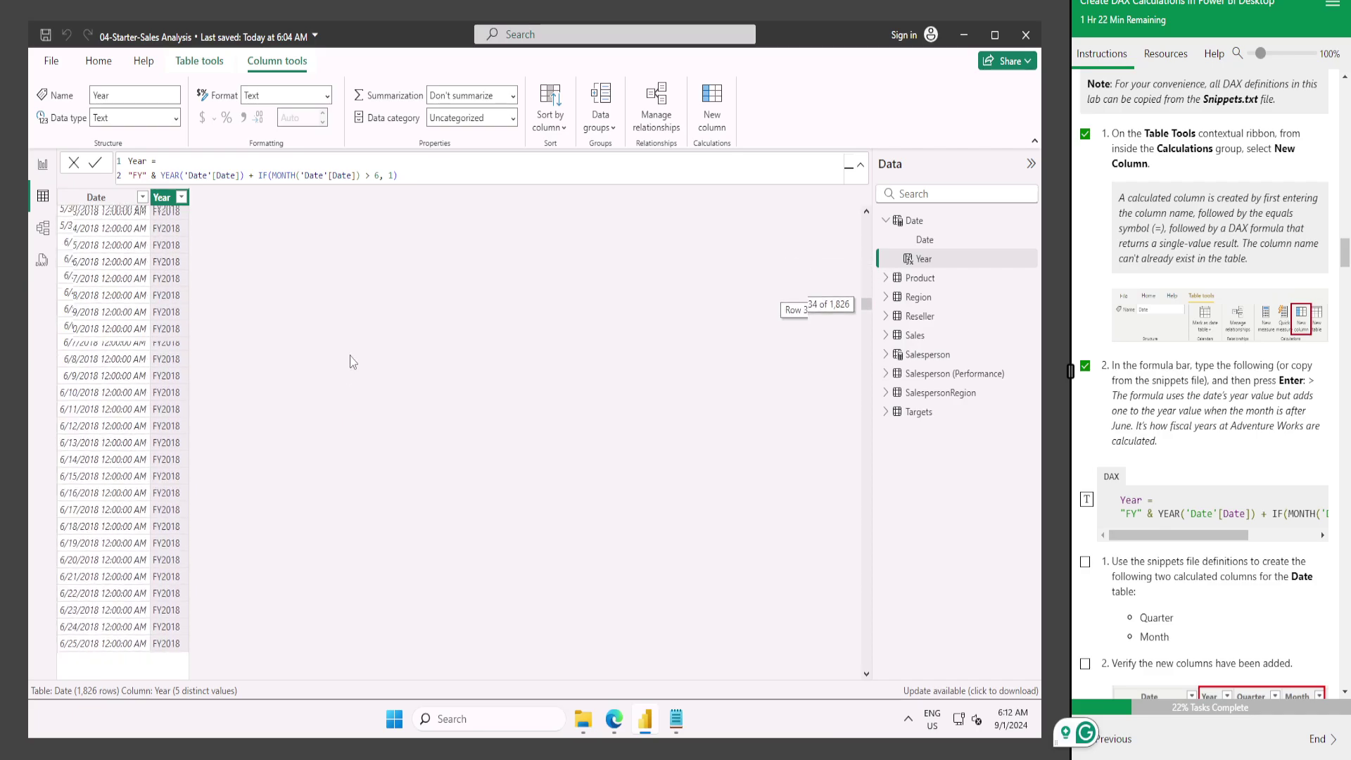
{"action": "scroll", "coordinate": [349, 354], "scroll_direction": "down", "scroll_amount": 20}
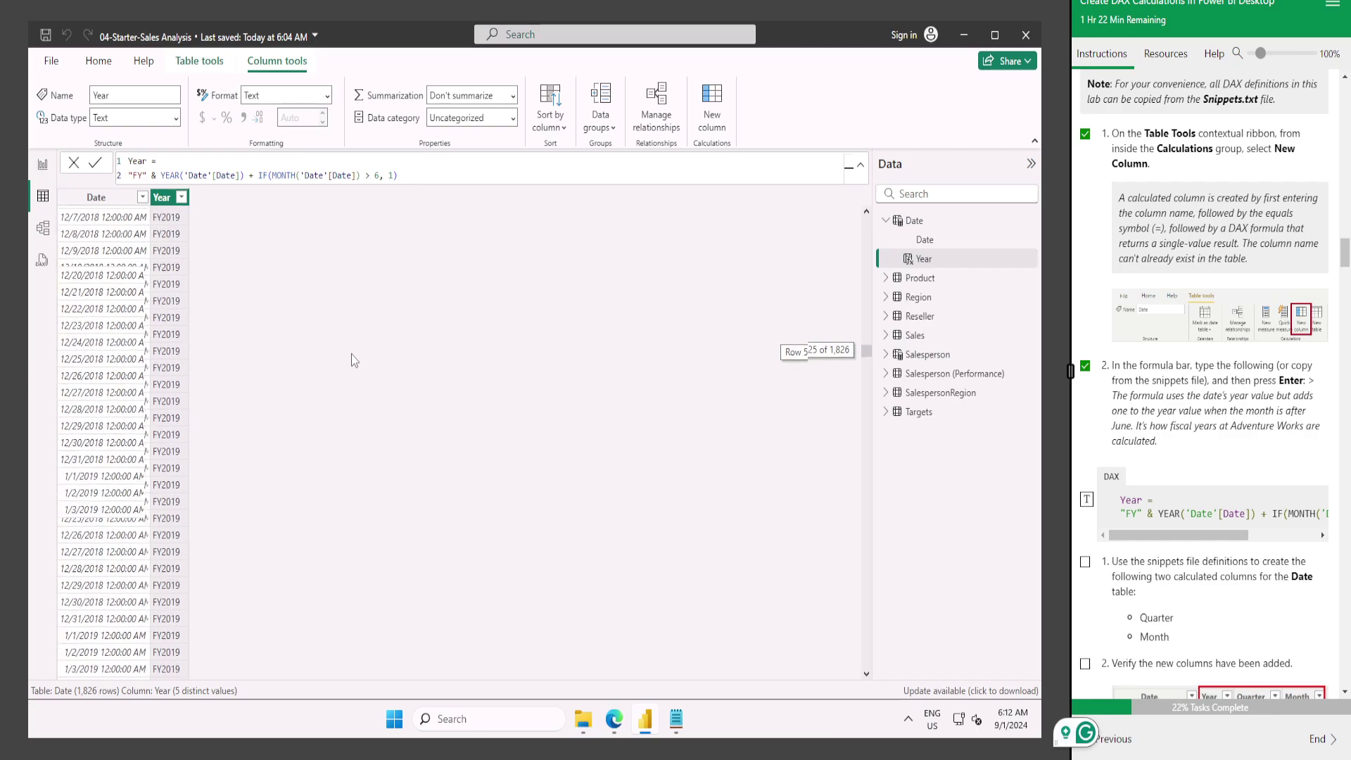
{"action": "scroll", "coordinate": [350, 349], "scroll_direction": "down", "scroll_amount": 20}
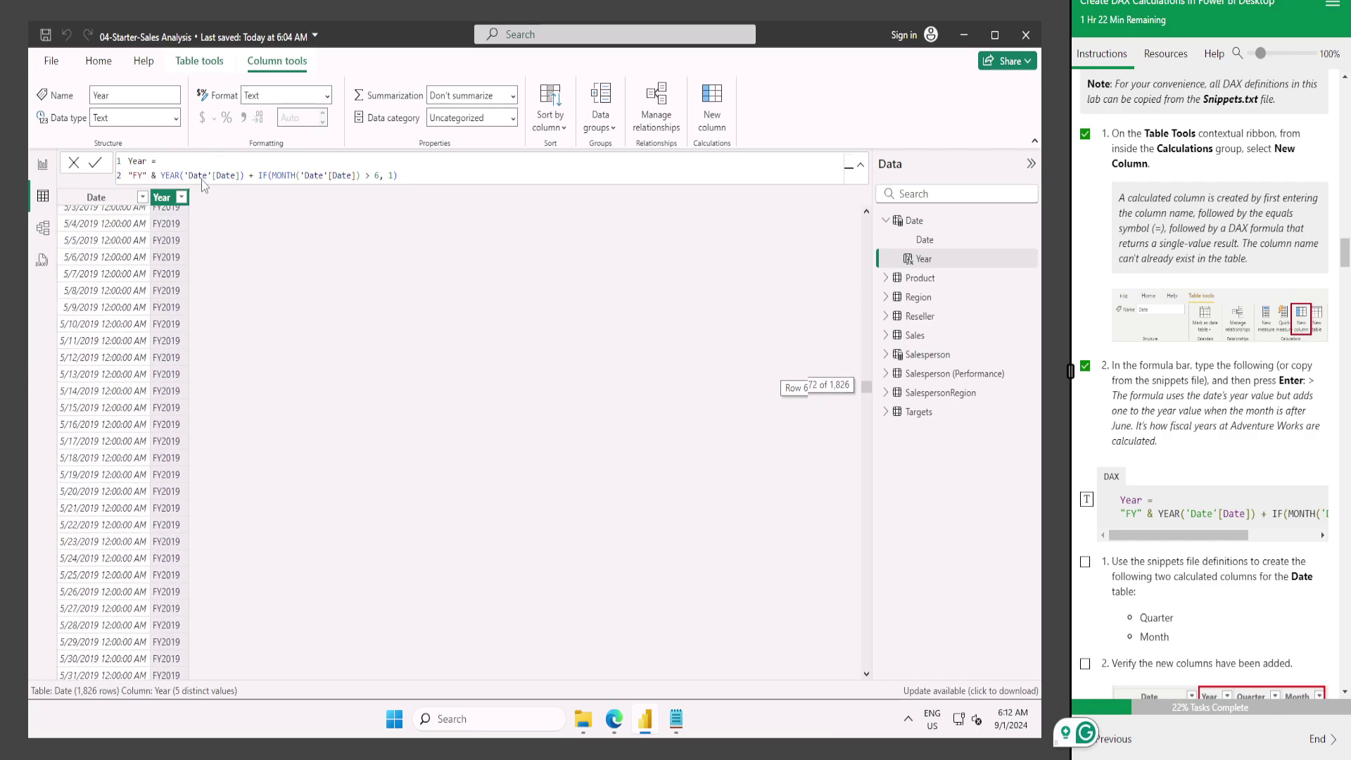
{"action": "scroll", "coordinate": [315, 425], "scroll_direction": "down", "scroll_amount": 20}
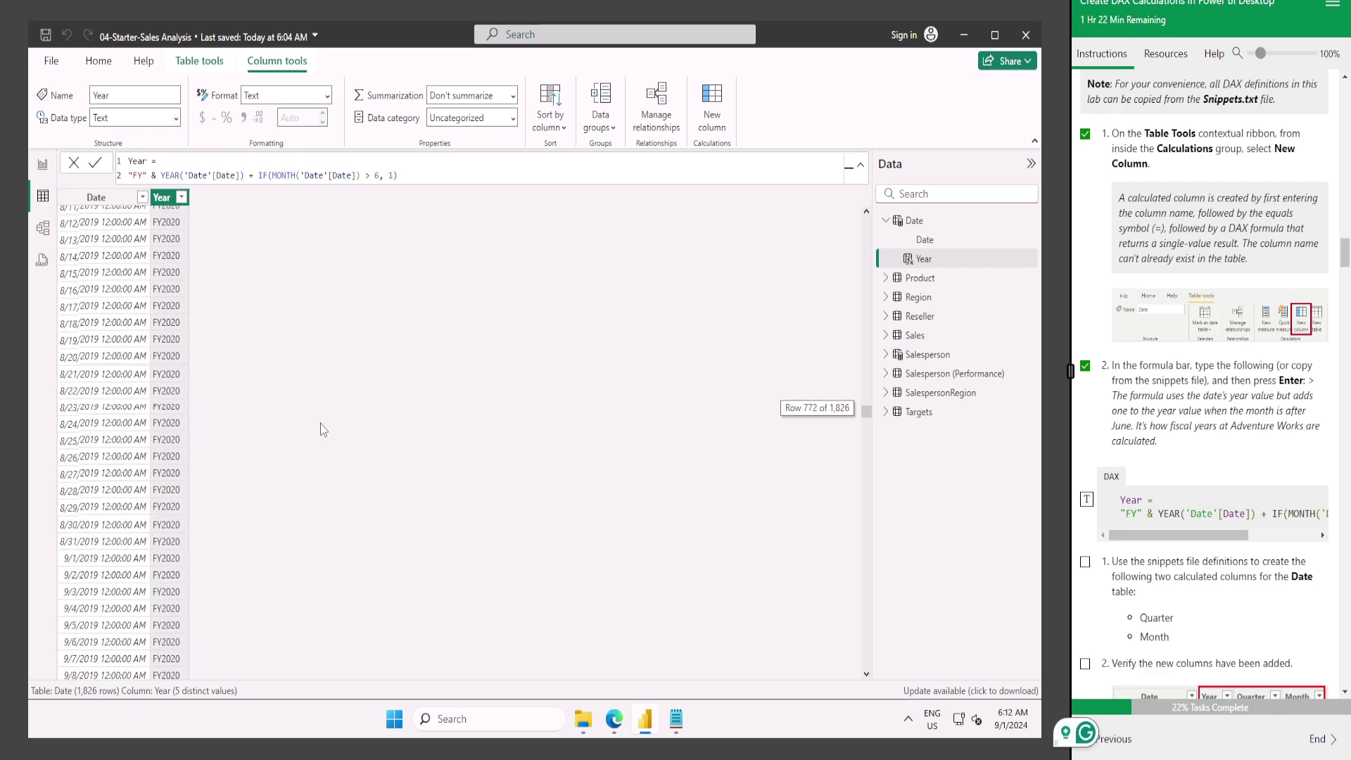
{"action": "scroll", "coordinate": [378, 318], "scroll_direction": "down", "scroll_amount": 20}
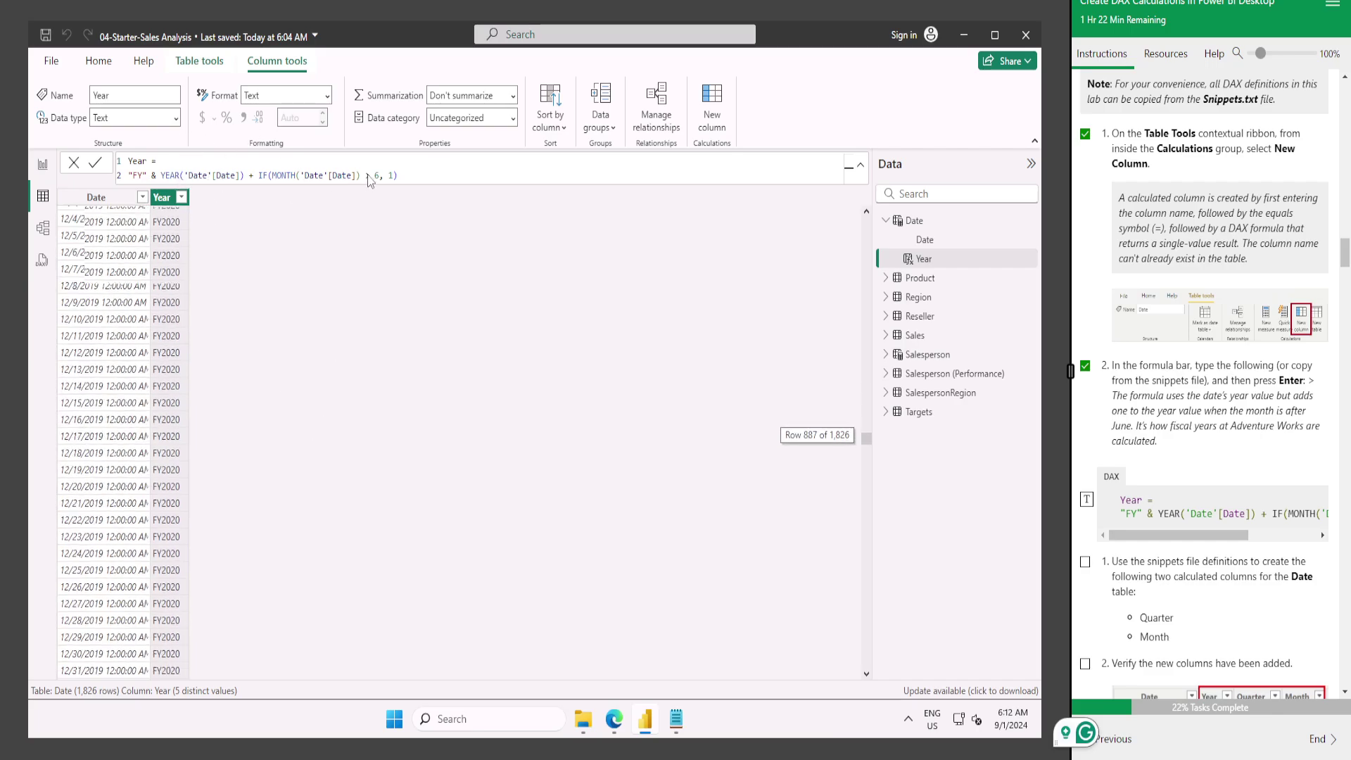
Look through the 2019 to 2021 rows of the Date table to check the fiscal year switch after June.
{"action": "scroll", "coordinate": [379, 318], "scroll_direction": "down", "scroll_amount": 20}
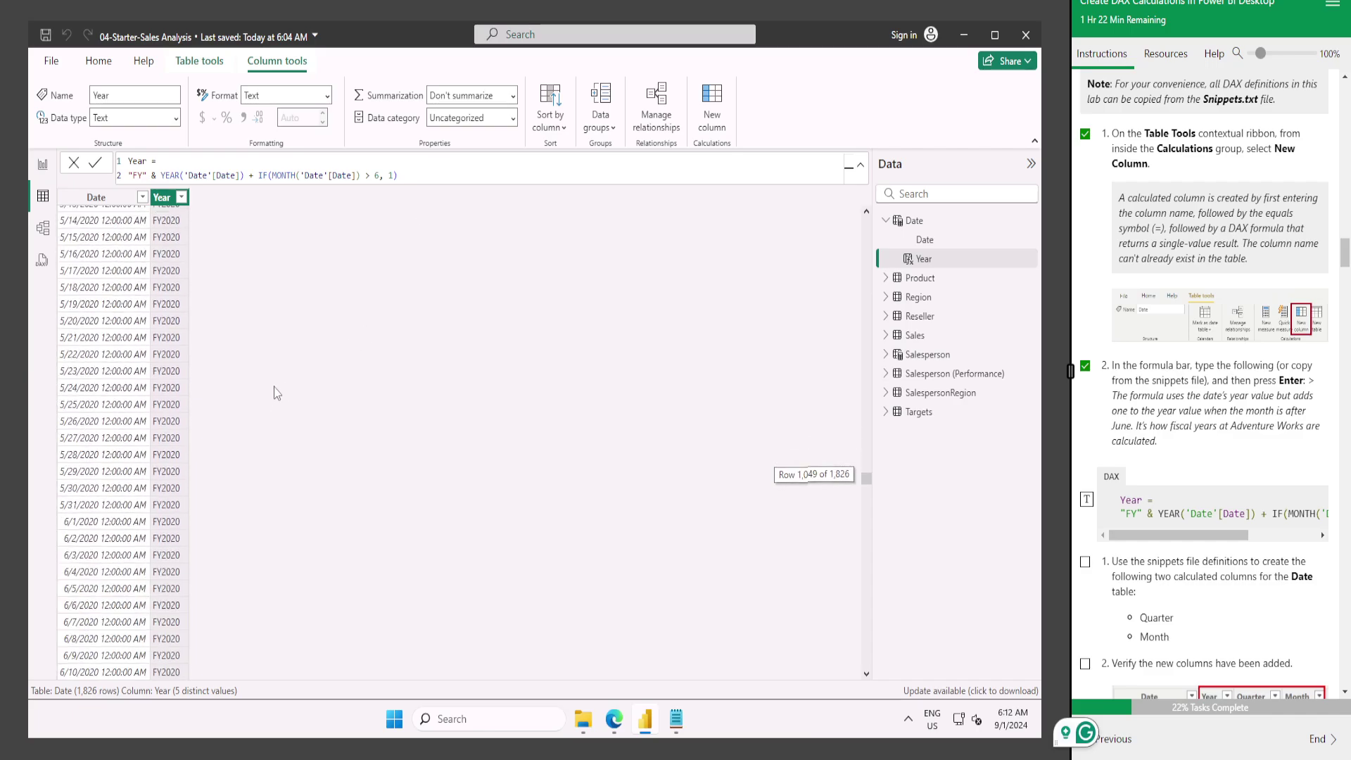
{"action": "scroll", "coordinate": [287, 390], "scroll_direction": "down", "scroll_amount": 20}
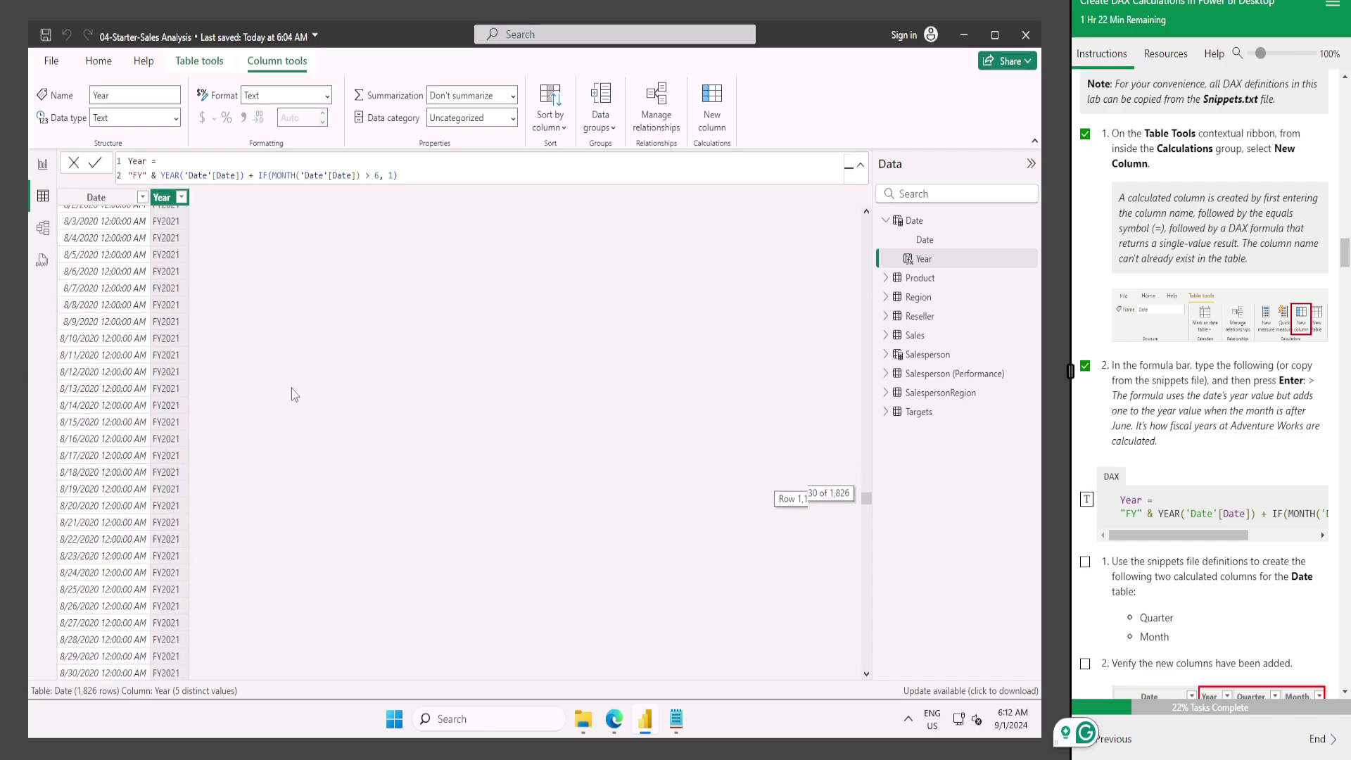
{"action": "scroll", "coordinate": [328, 397], "scroll_direction": "down", "scroll_amount": 20}
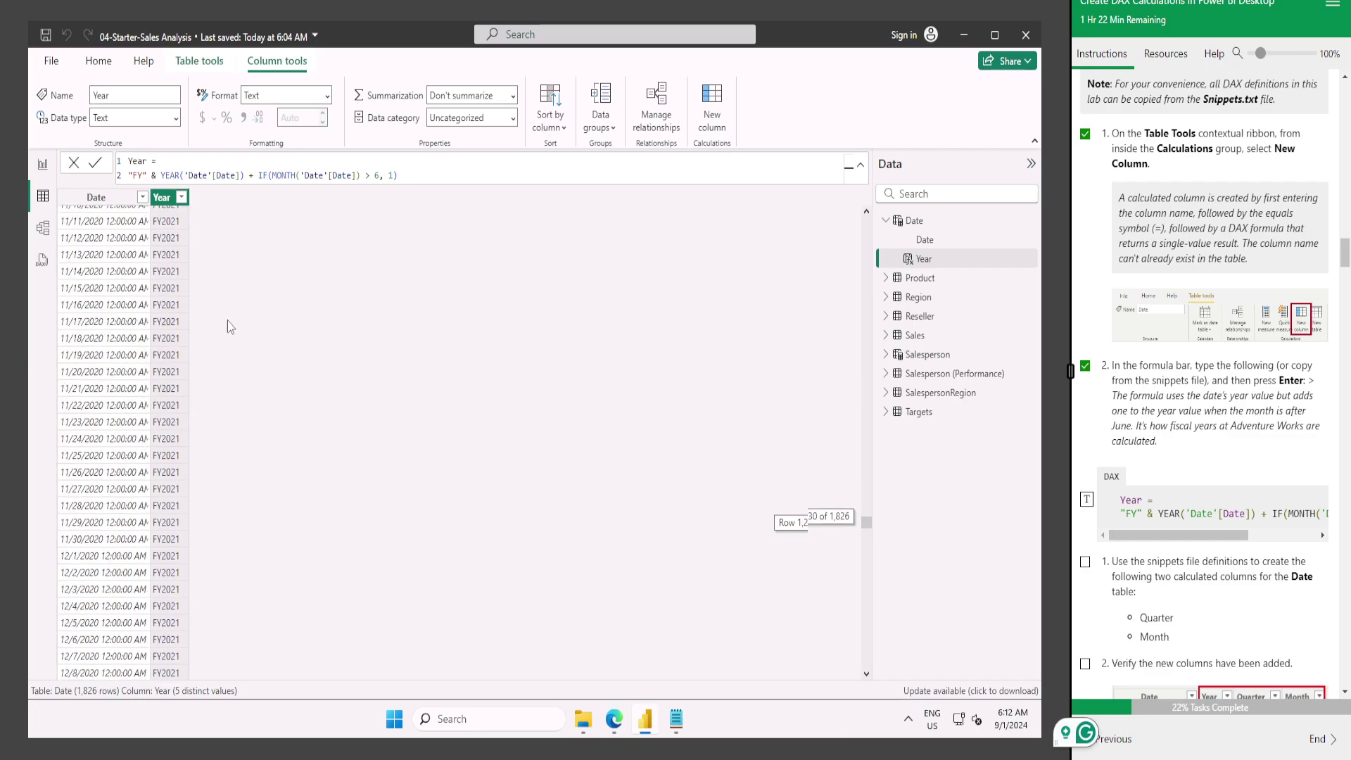
{"action": "scroll", "coordinate": [190, 282], "scroll_direction": "down", "scroll_amount": 20}
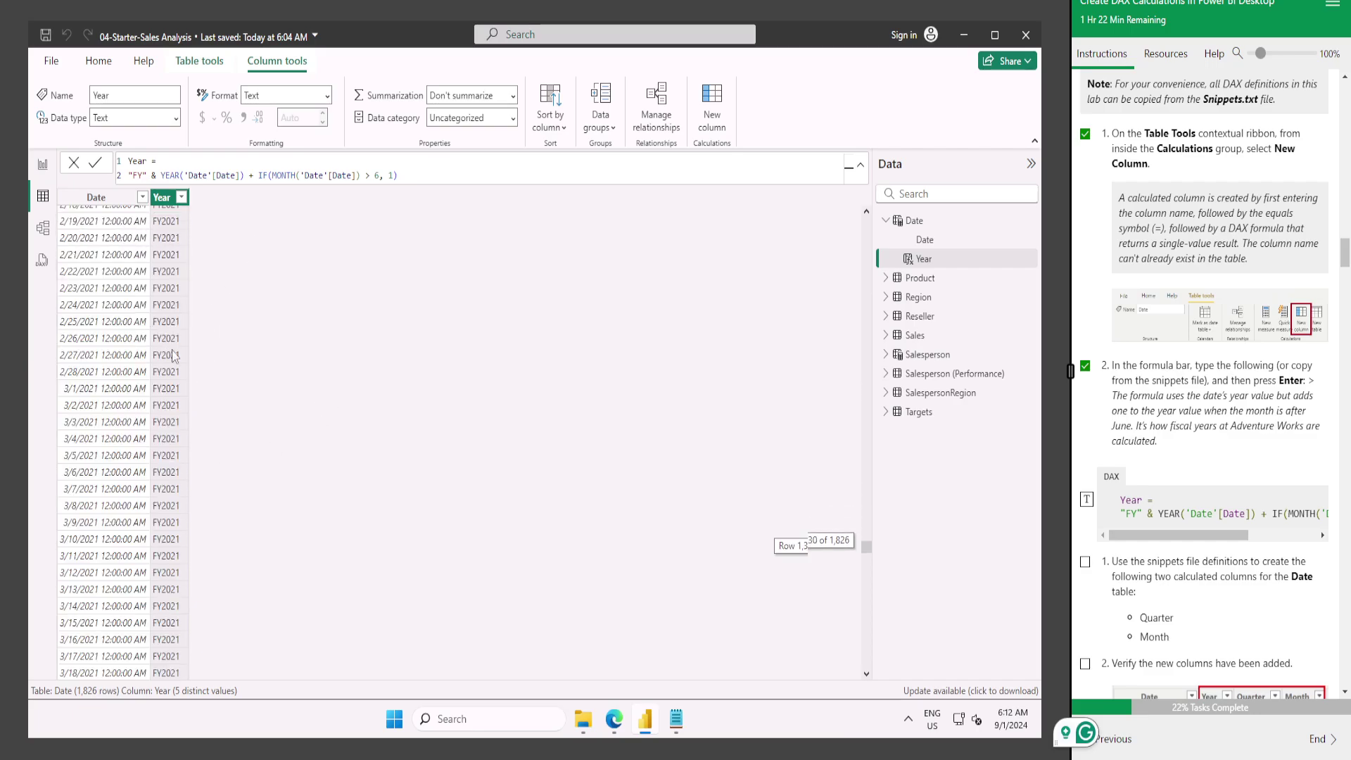
{"action": "scroll", "coordinate": [192, 339], "scroll_direction": "up", "scroll_amount": 6}
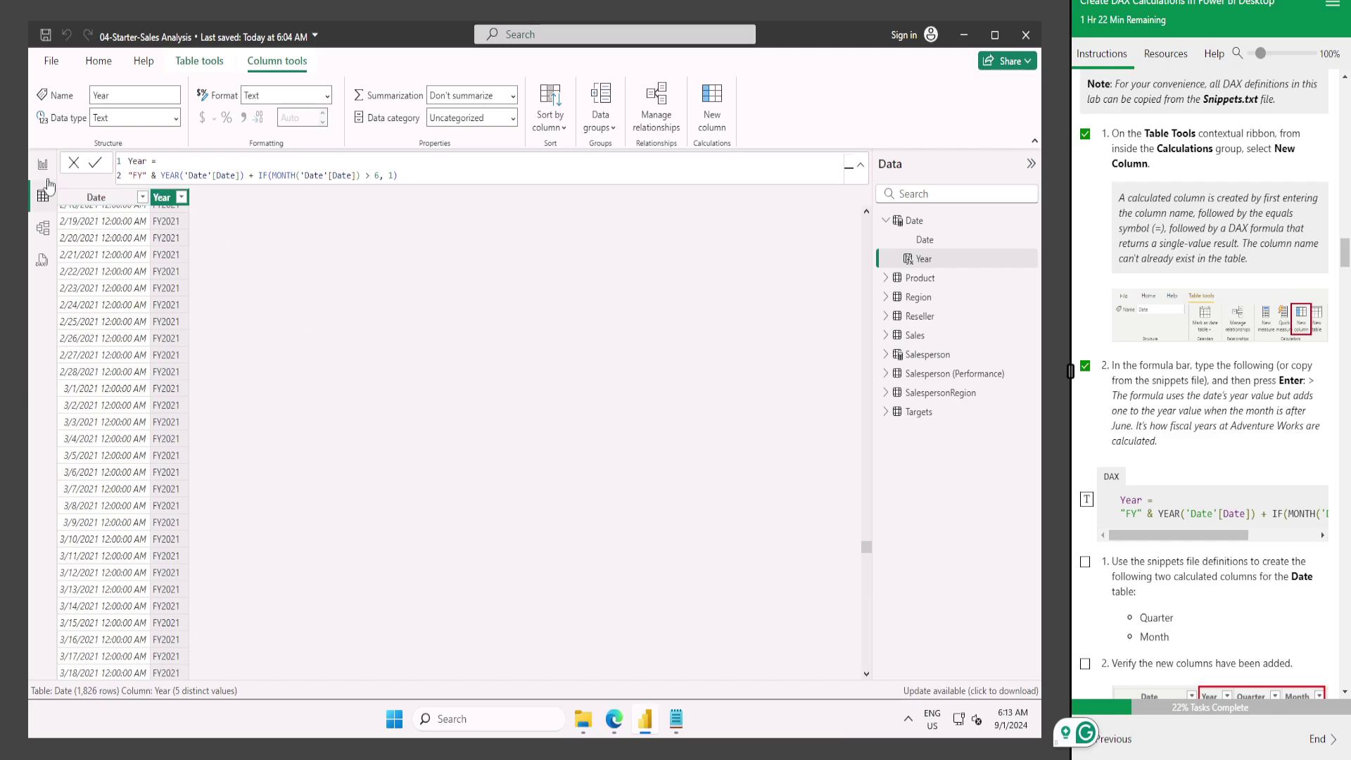
Mark the lab task on the Quarter and Month columns as done and copy the Quarter column definition from the snippets file.
{"action": "scroll", "coordinate": [1077, 465], "scroll_direction": "down", "scroll_amount": 3}
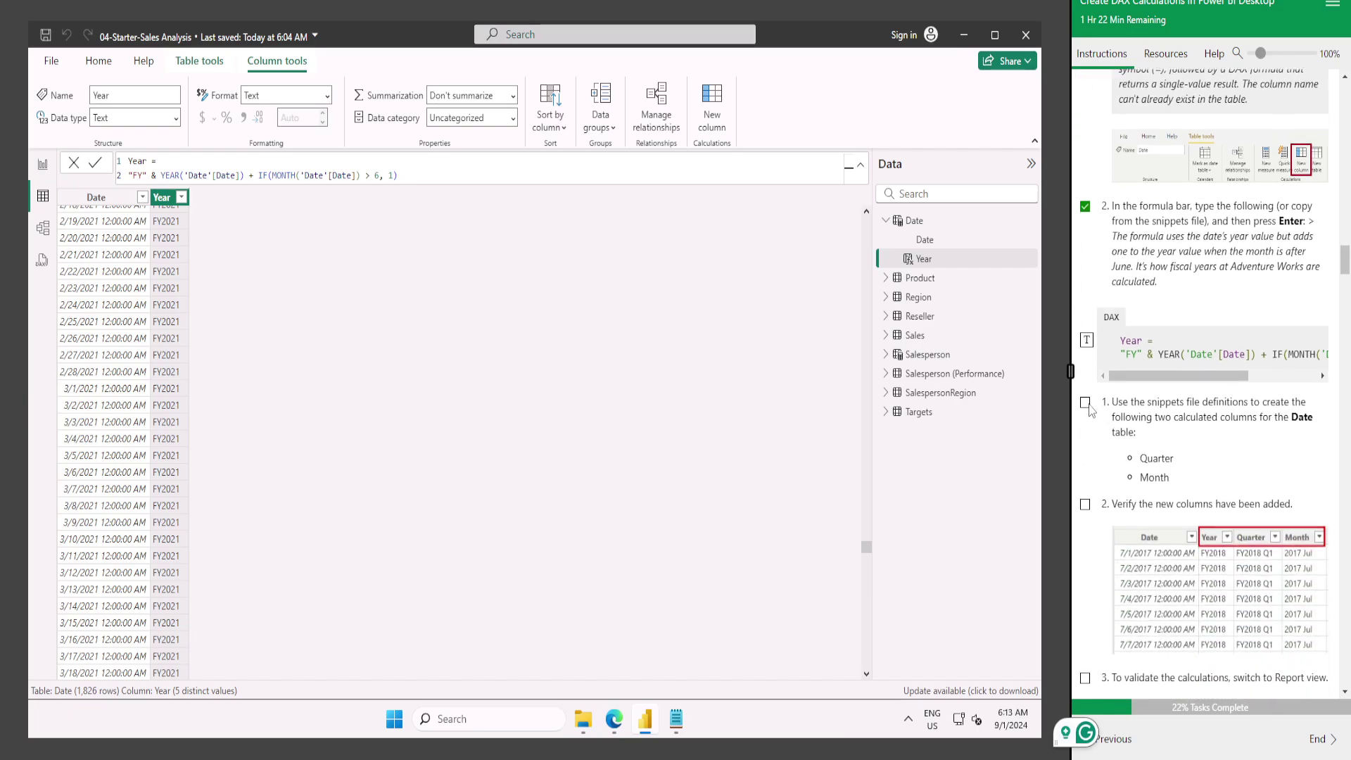
{"action": "left_click", "coordinate": [1085, 406]}
{"action": "scroll", "coordinate": [1189, 492], "scroll_direction": "down", "scroll_amount": 1}
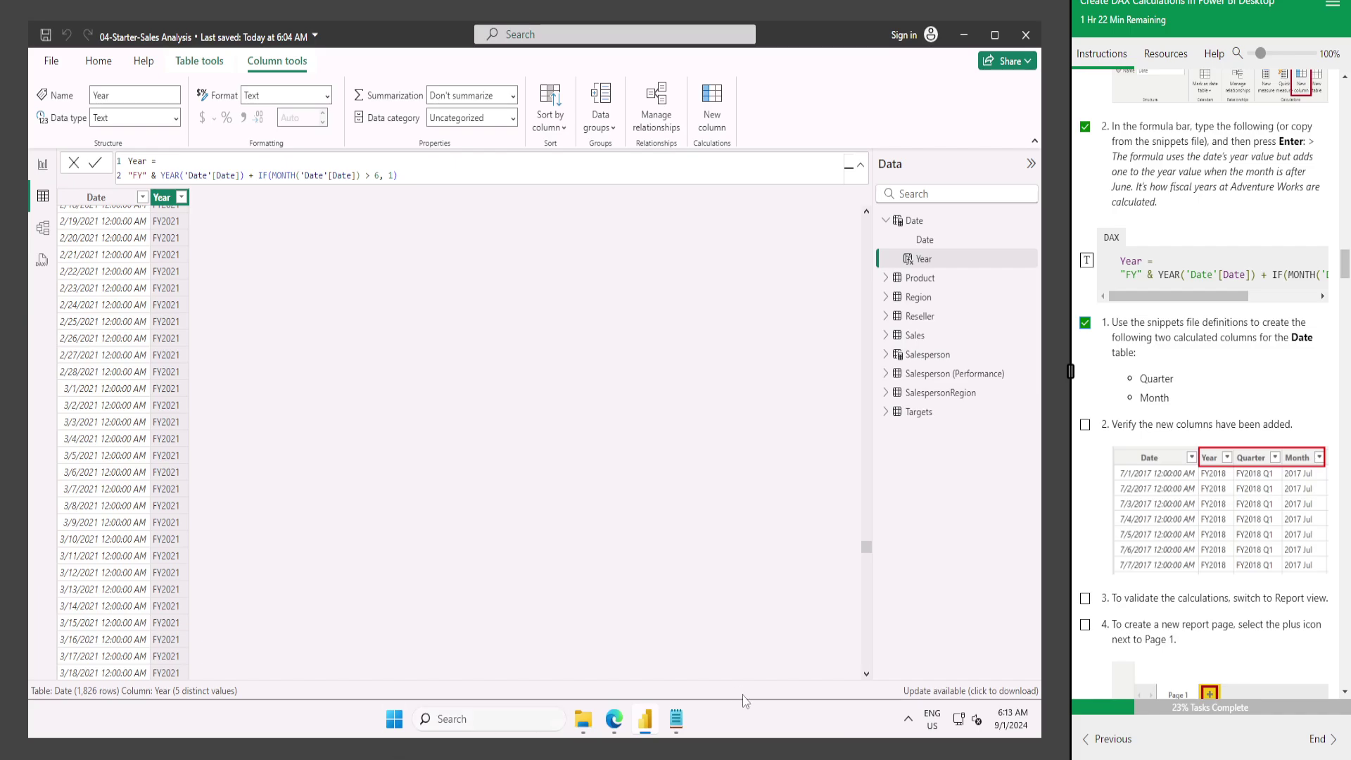
{"action": "left_click", "coordinate": [675, 718]}
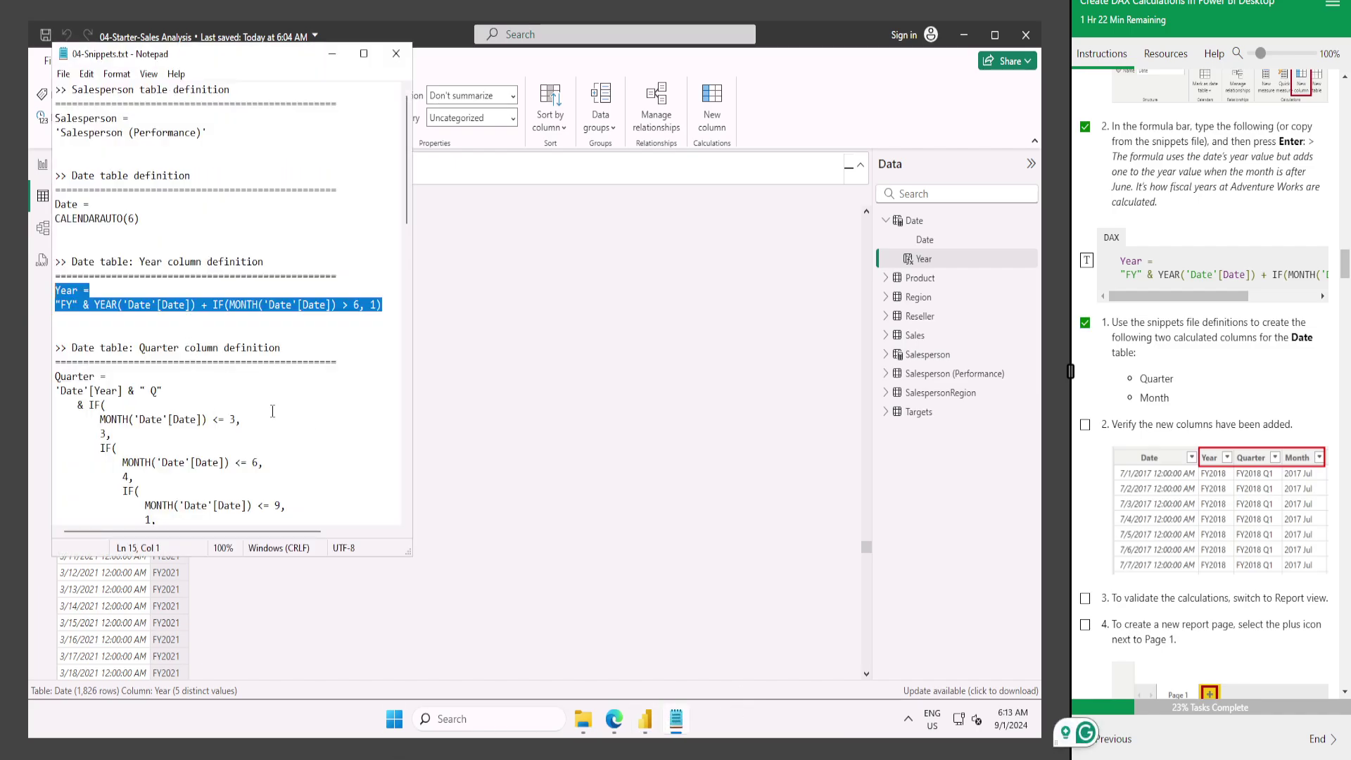
{"action": "scroll", "coordinate": [273, 411], "scroll_direction": "down", "scroll_amount": 2}
{"action": "left_click_drag", "start_coordinate": [109, 495], "coordinate": [41, 295]}
{"action": "key", "text": "ctrl+c"}
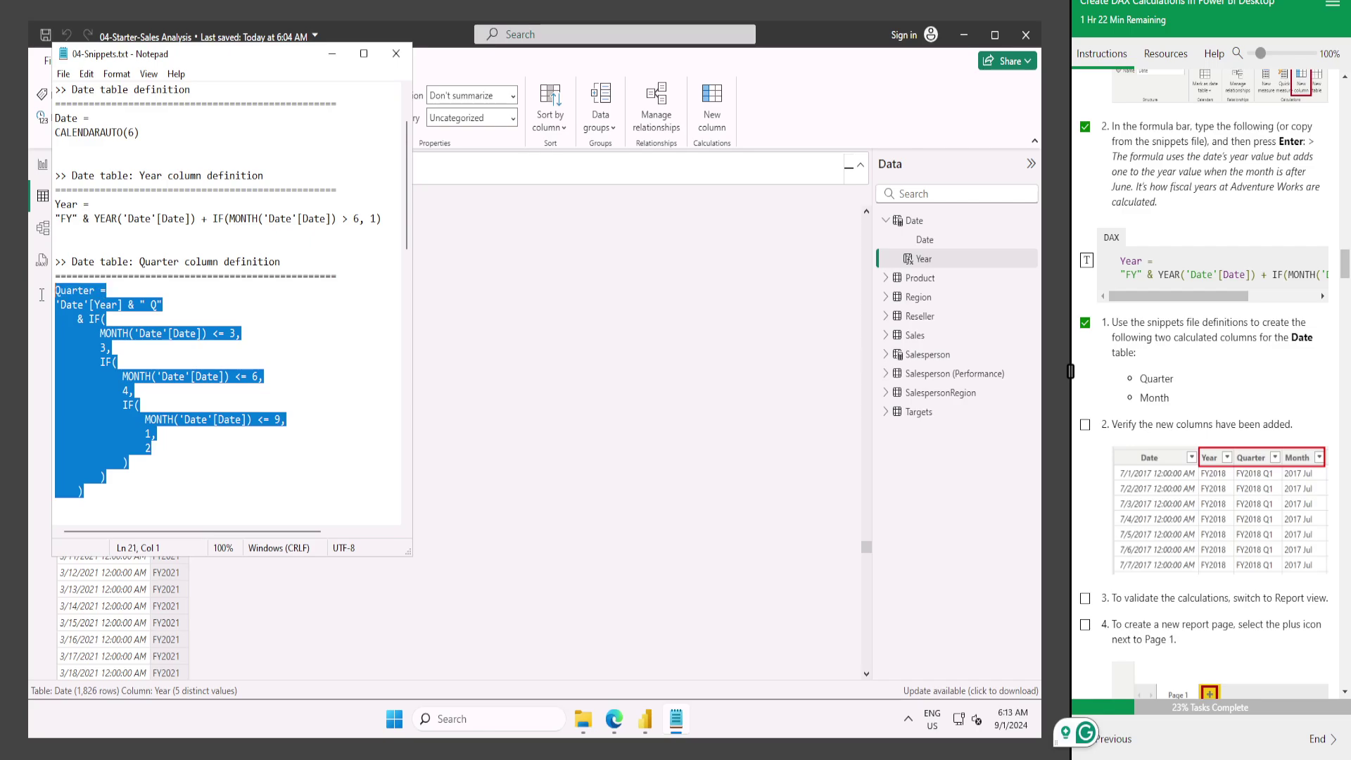
Add a calculated Quarter column to the Date table using the copied formula that joins 'Date'[Year] & " Q" with the nested month IFs.
{"action": "left_click", "coordinate": [329, 55]}
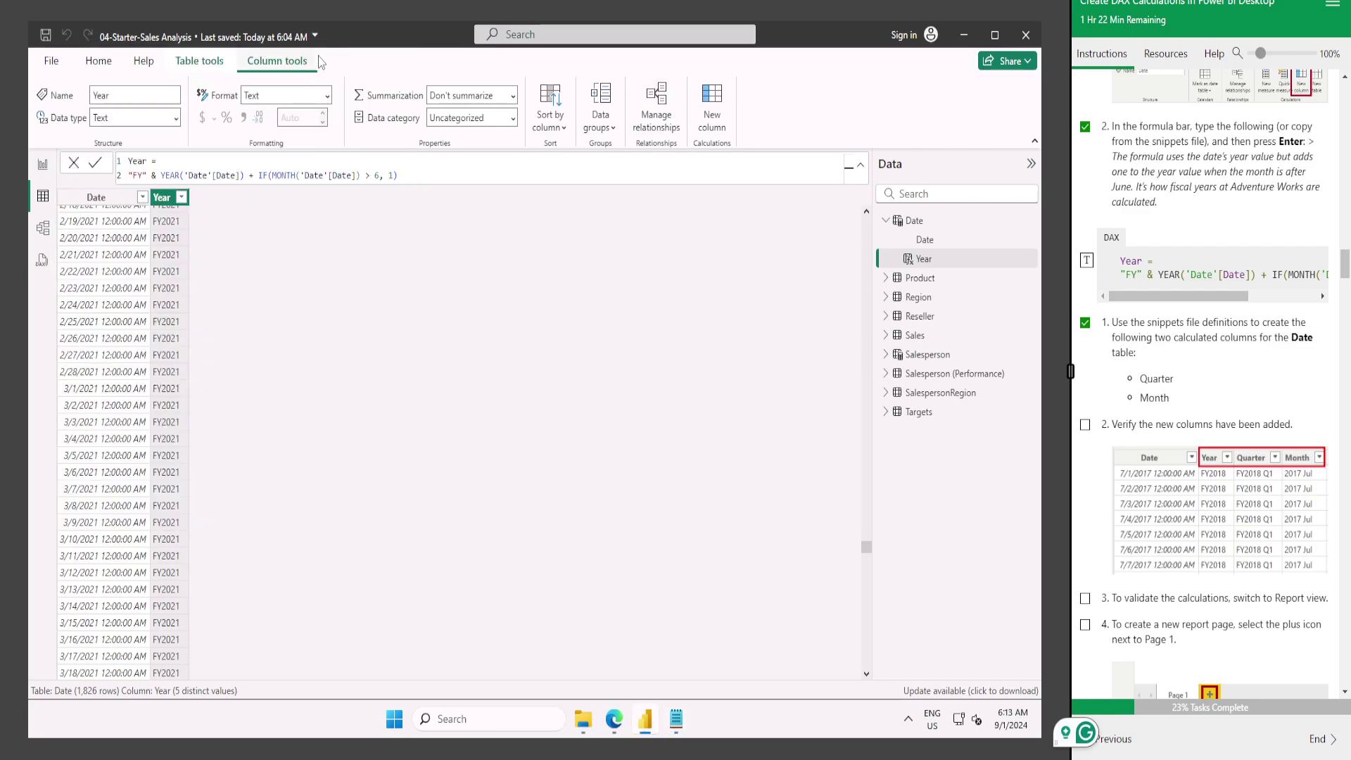
{"action": "left_click", "coordinate": [712, 105]}
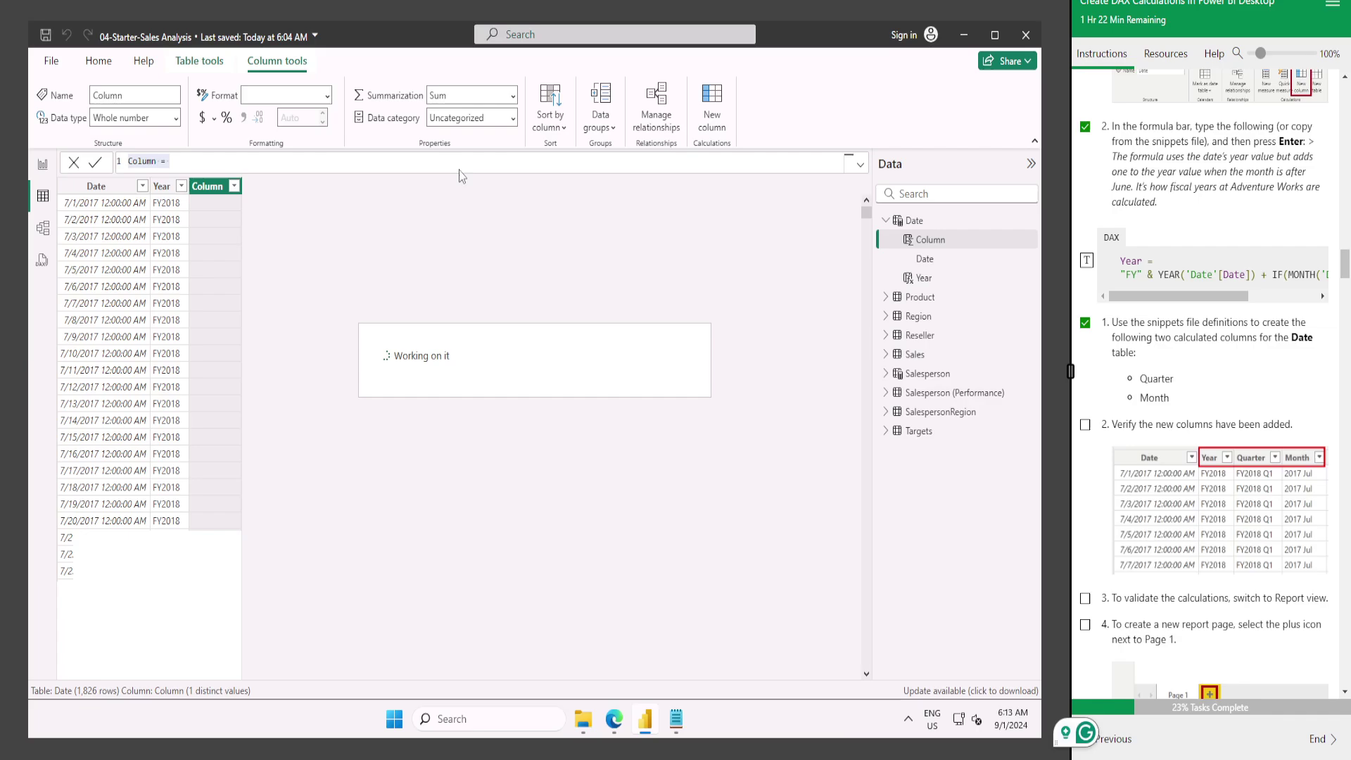
{"action": "key", "text": "ctrl+v"}
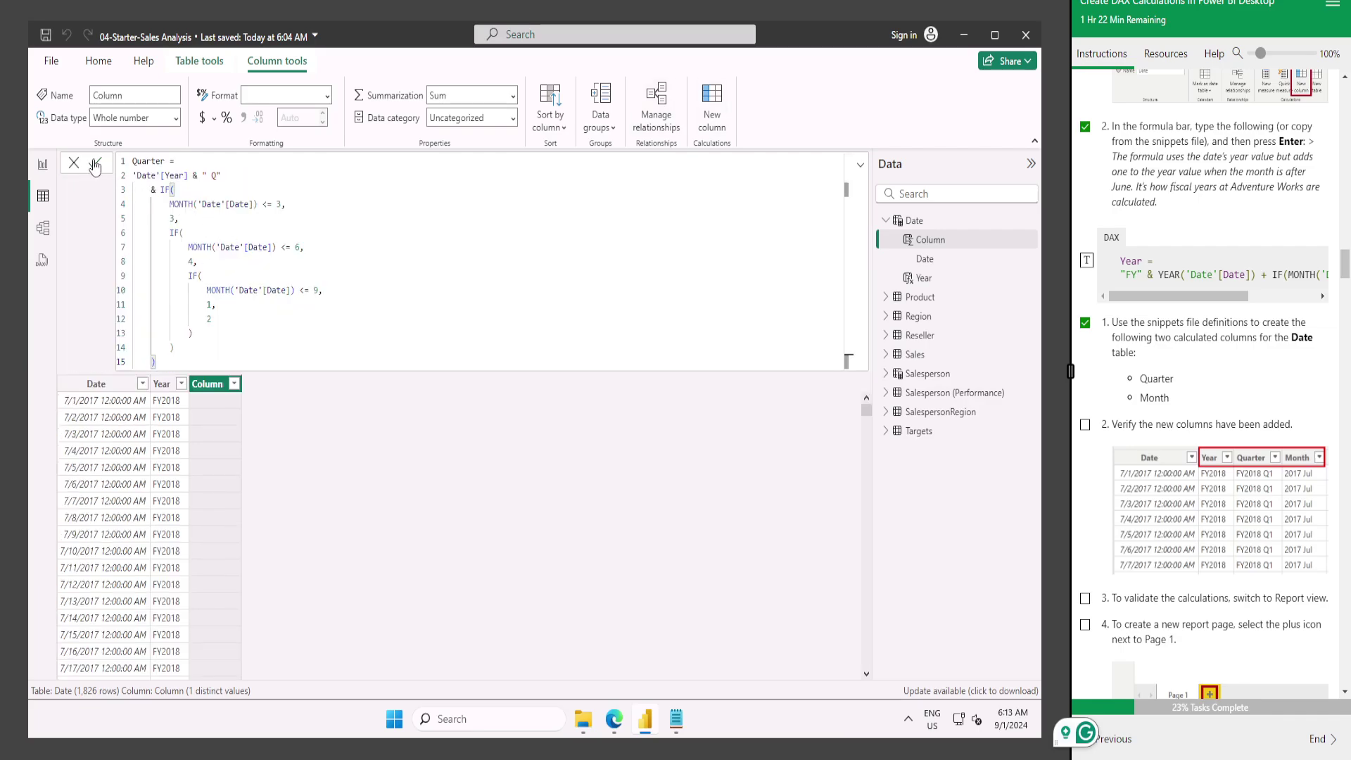
{"action": "key", "text": "Return"}
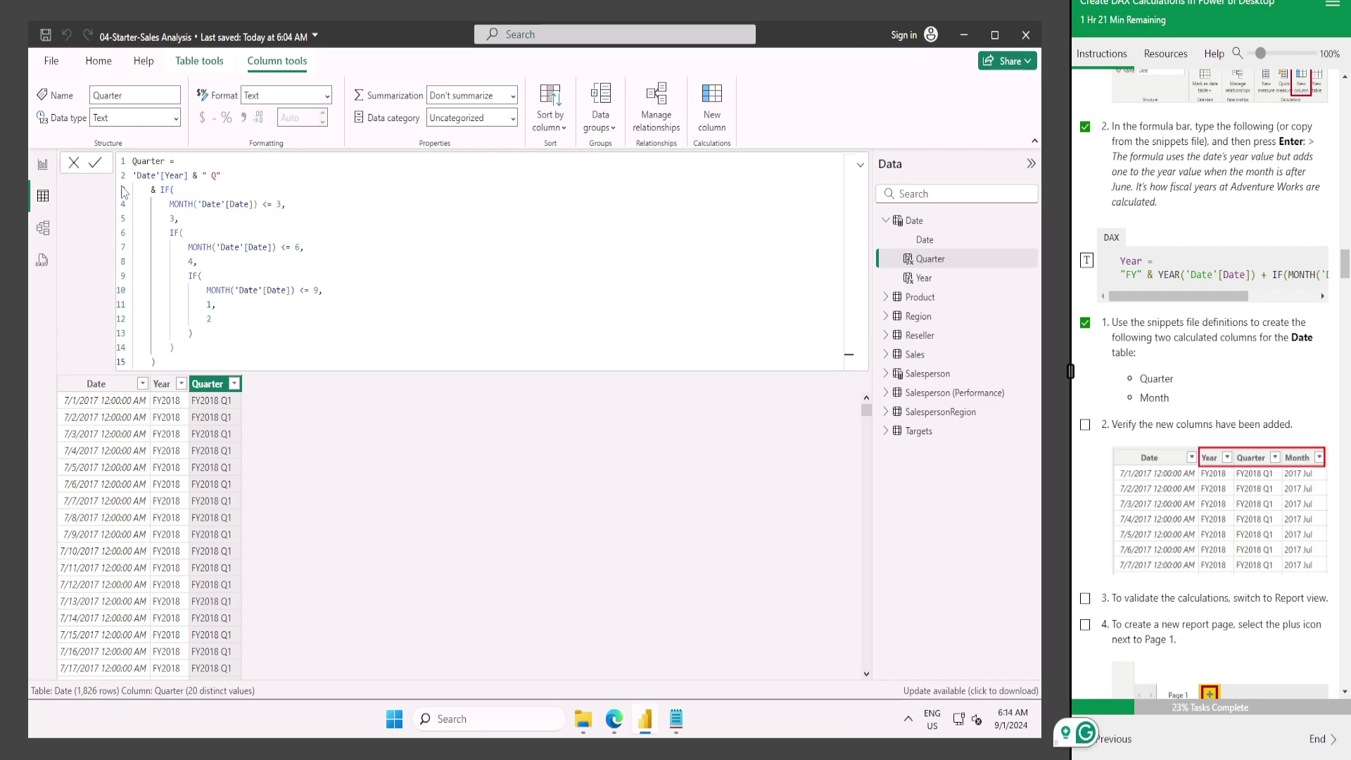
Mark lab tasks 2, 3 and 4 as done and add a new report page in Report view.
{"action": "left_click", "coordinate": [1085, 425]}
{"action": "scroll", "coordinate": [1103, 446], "scroll_direction": "down", "scroll_amount": 2}
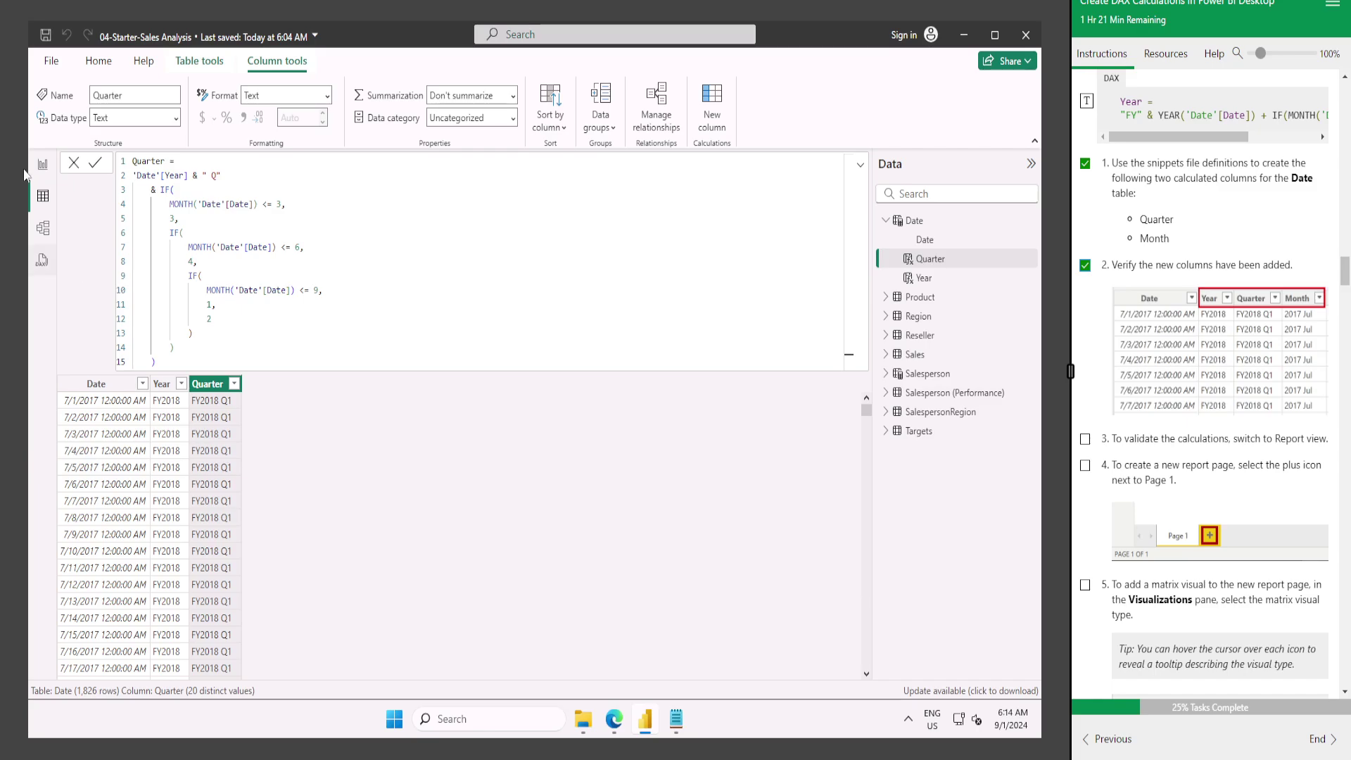
{"action": "left_click", "coordinate": [1085, 439]}
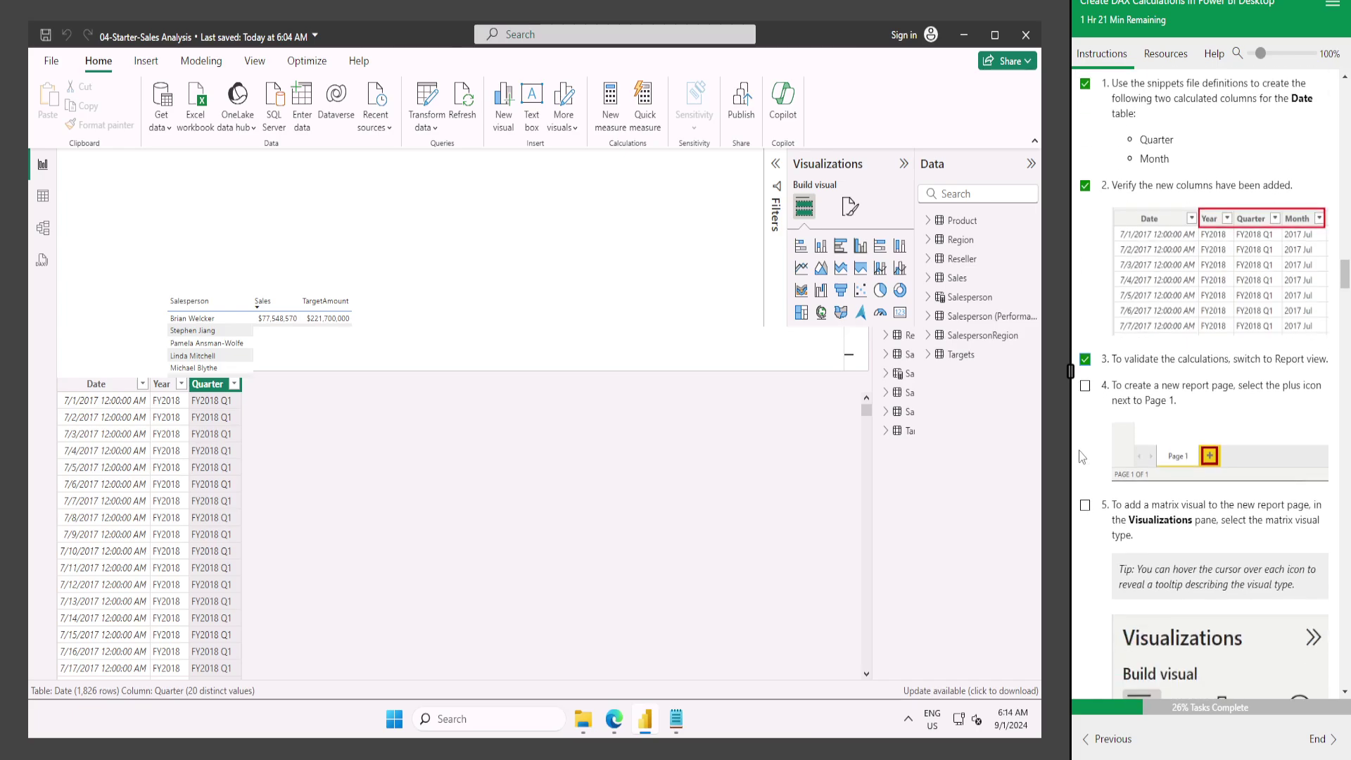
{"action": "left_click", "coordinate": [1084, 388]}
{"action": "left_click", "coordinate": [219, 665]}
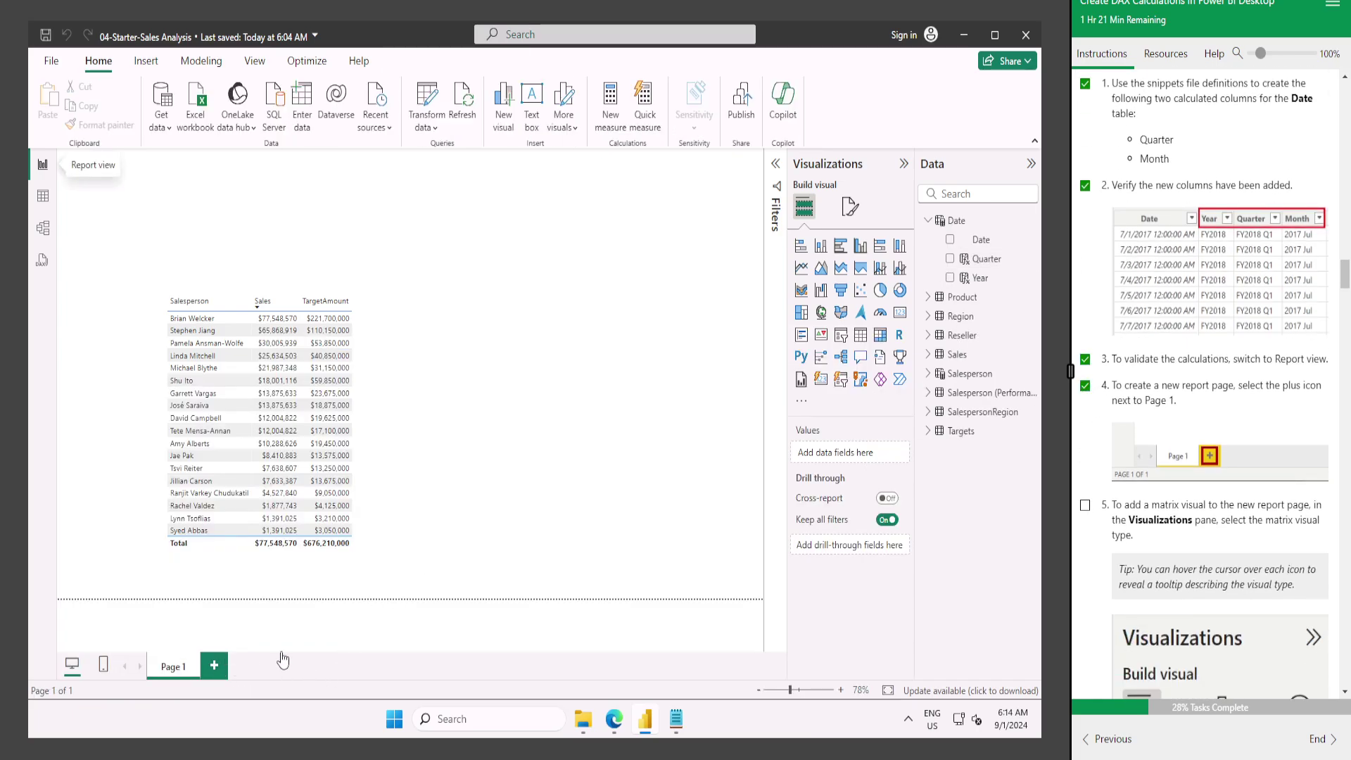
Mark lab task 5 as done and add a matrix visual to the new report page.
{"action": "scroll", "coordinate": [1131, 452], "scroll_direction": "down", "scroll_amount": 1}
{"action": "scroll", "coordinate": [1131, 453], "scroll_direction": "down", "scroll_amount": 1}
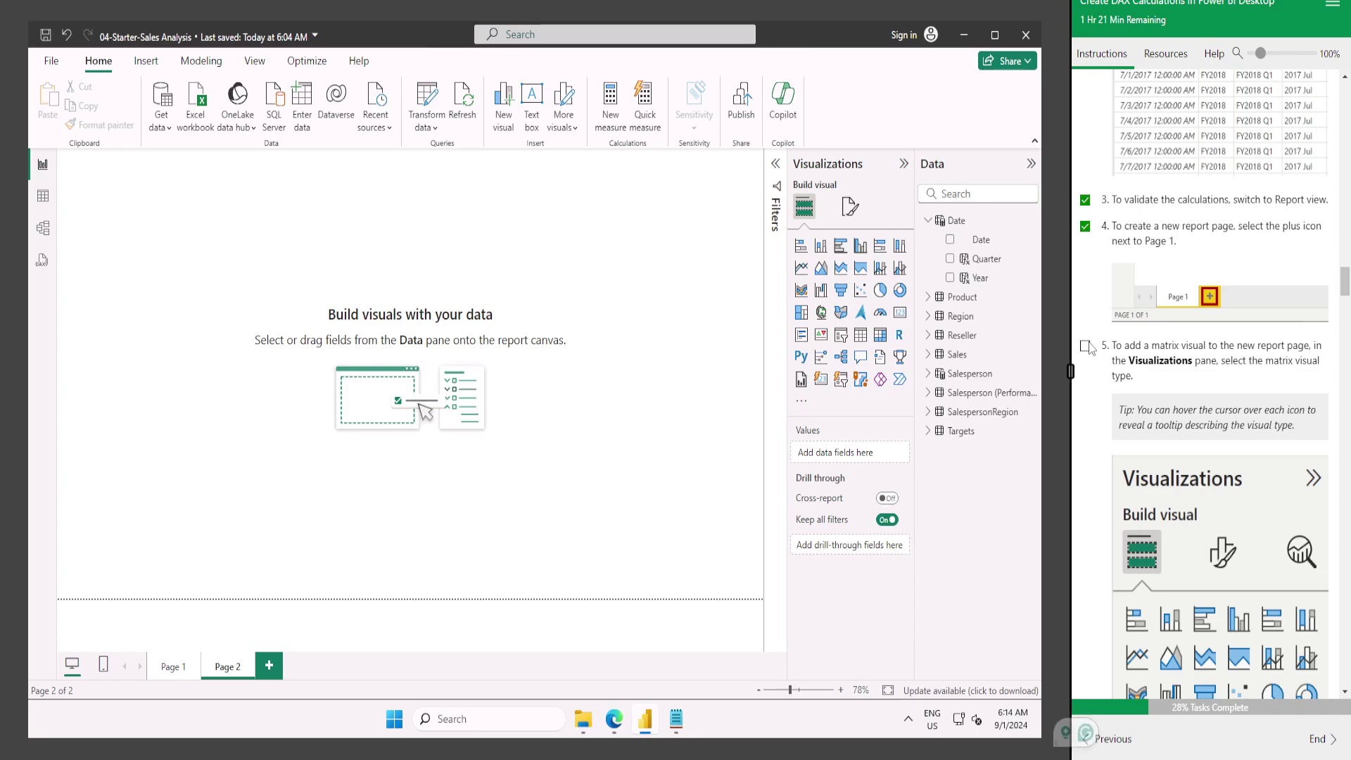
{"action": "left_click", "coordinate": [1086, 347]}
{"action": "scroll", "coordinate": [1127, 396], "scroll_direction": "down", "scroll_amount": 1}
{"action": "scroll", "coordinate": [1127, 396], "scroll_direction": "down", "scroll_amount": 1}
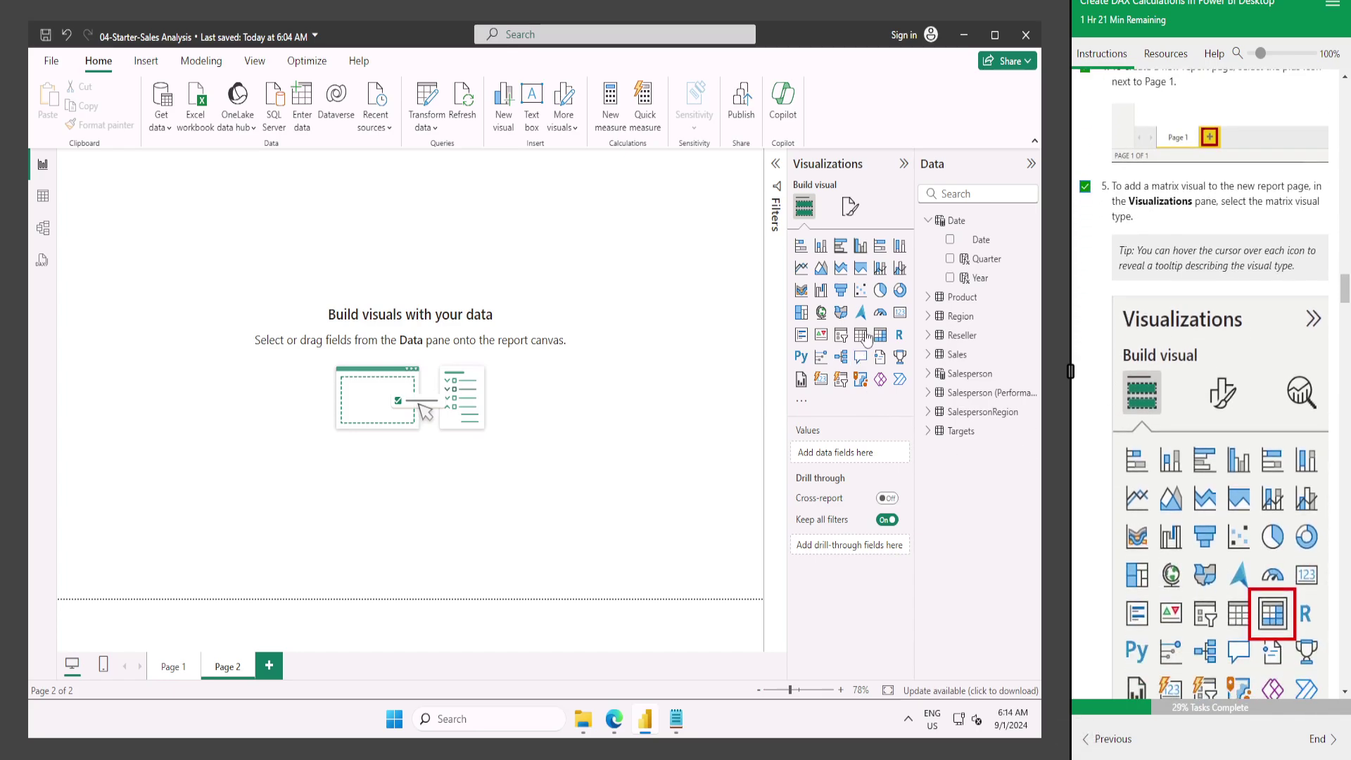
{"action": "scroll", "coordinate": [1224, 436], "scroll_direction": "down", "scroll_amount": 1}
{"action": "scroll", "coordinate": [1224, 437], "scroll_direction": "down", "scroll_amount": 5}
{"action": "left_click", "coordinate": [880, 334]}
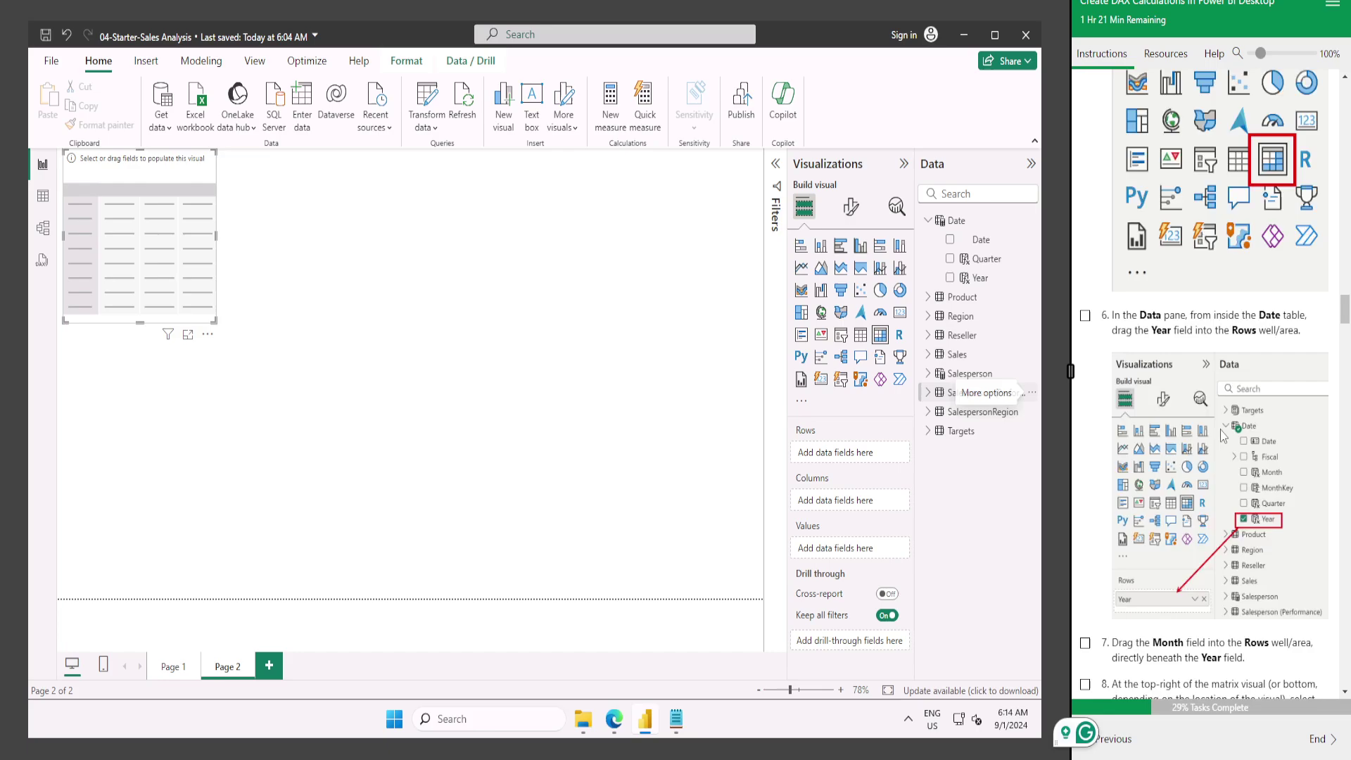
Add the Date table's Year field to the matrix's Rows and mark lab task 6 as done.
{"action": "left_click_drag", "start_coordinate": [971, 278], "coordinate": [837, 454]}
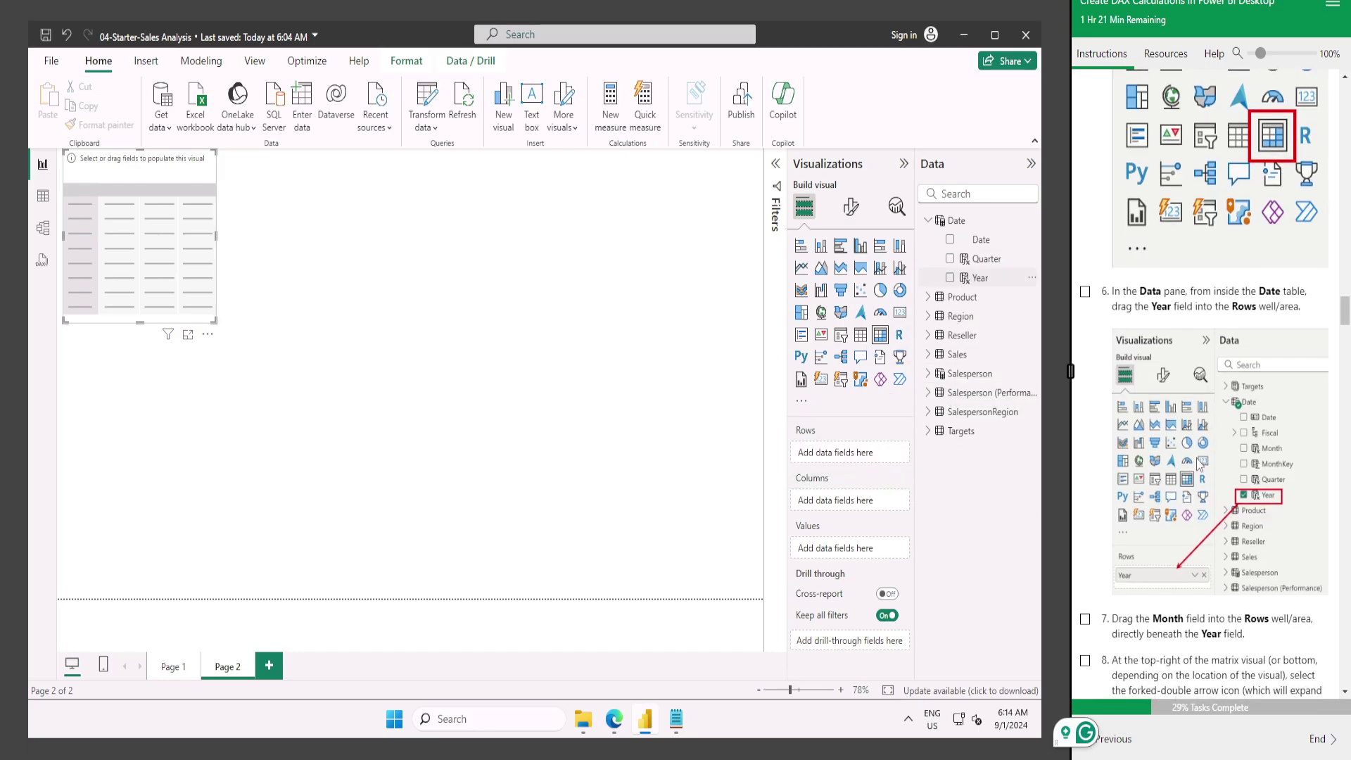
{"action": "scroll", "coordinate": [1089, 145], "scroll_direction": "down", "scroll_amount": 2}
{"action": "left_click", "coordinate": [1085, 133]}
{"action": "scroll", "coordinate": [1165, 398], "scroll_direction": "down", "scroll_amount": 1}
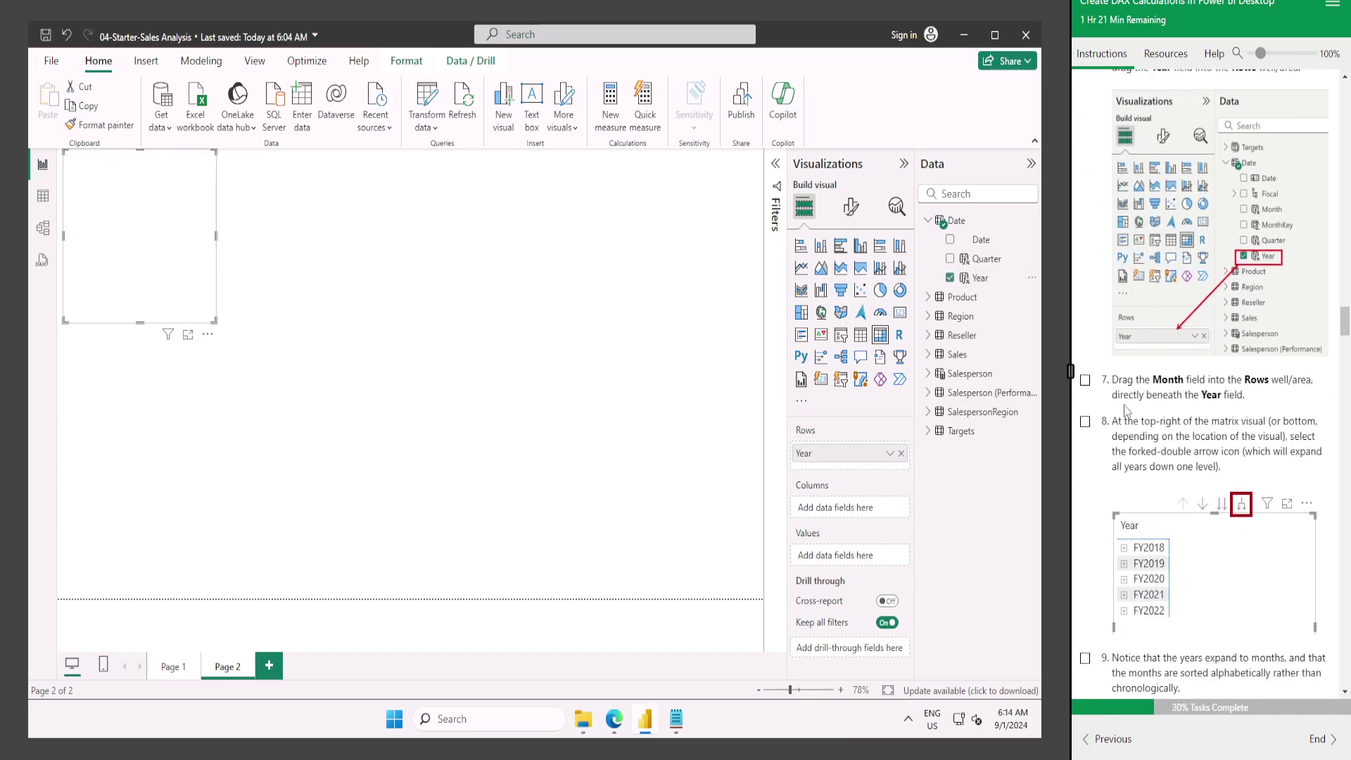
Move the matrix visual out of the page corner toward the middle of the report page.
{"action": "left_click_drag", "start_coordinate": [188, 201], "coordinate": [276, 289]}
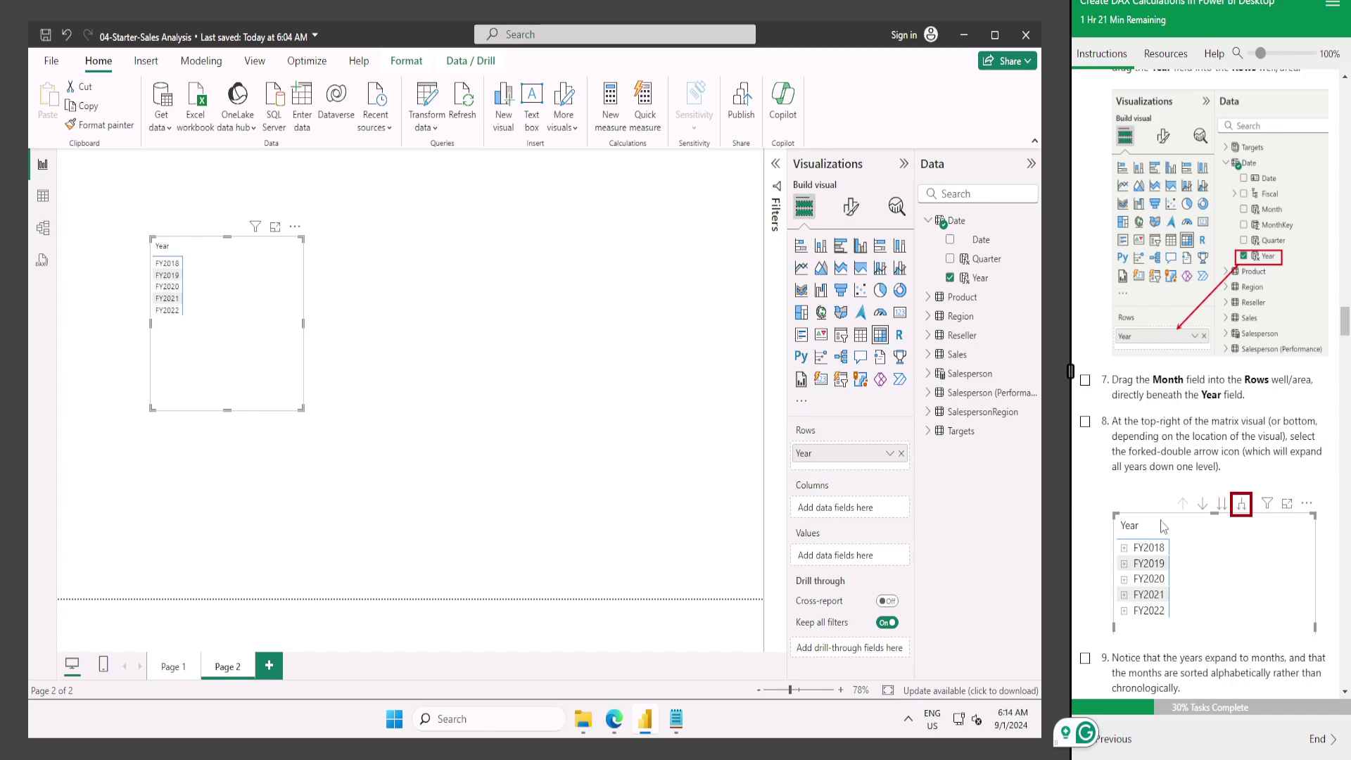
{"action": "left_click_drag", "start_coordinate": [222, 313], "coordinate": [322, 332]}
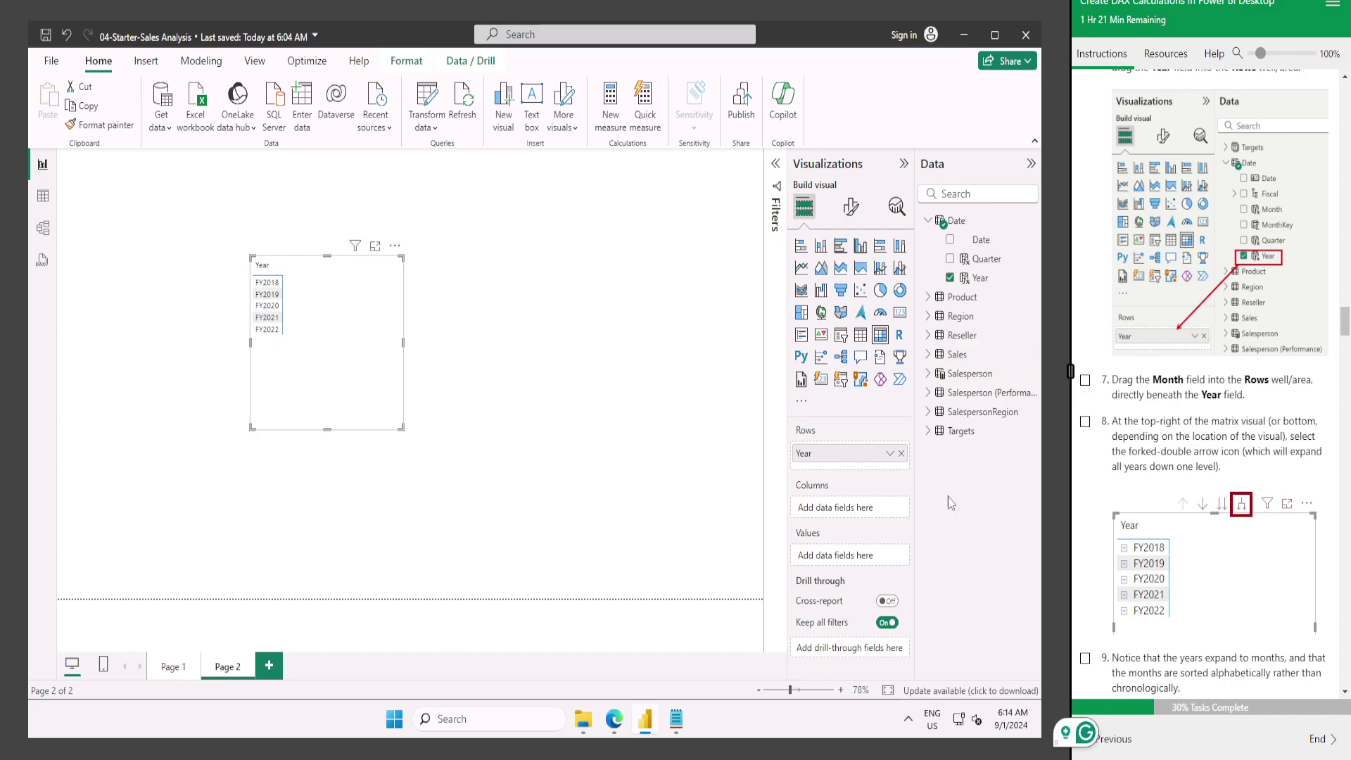
Return to the Date table in Table view and copy the Month column definition from the snippets file.
{"action": "left_click", "coordinate": [44, 204]}
{"action": "scroll", "coordinate": [1196, 352], "scroll_direction": "up", "scroll_amount": 10}
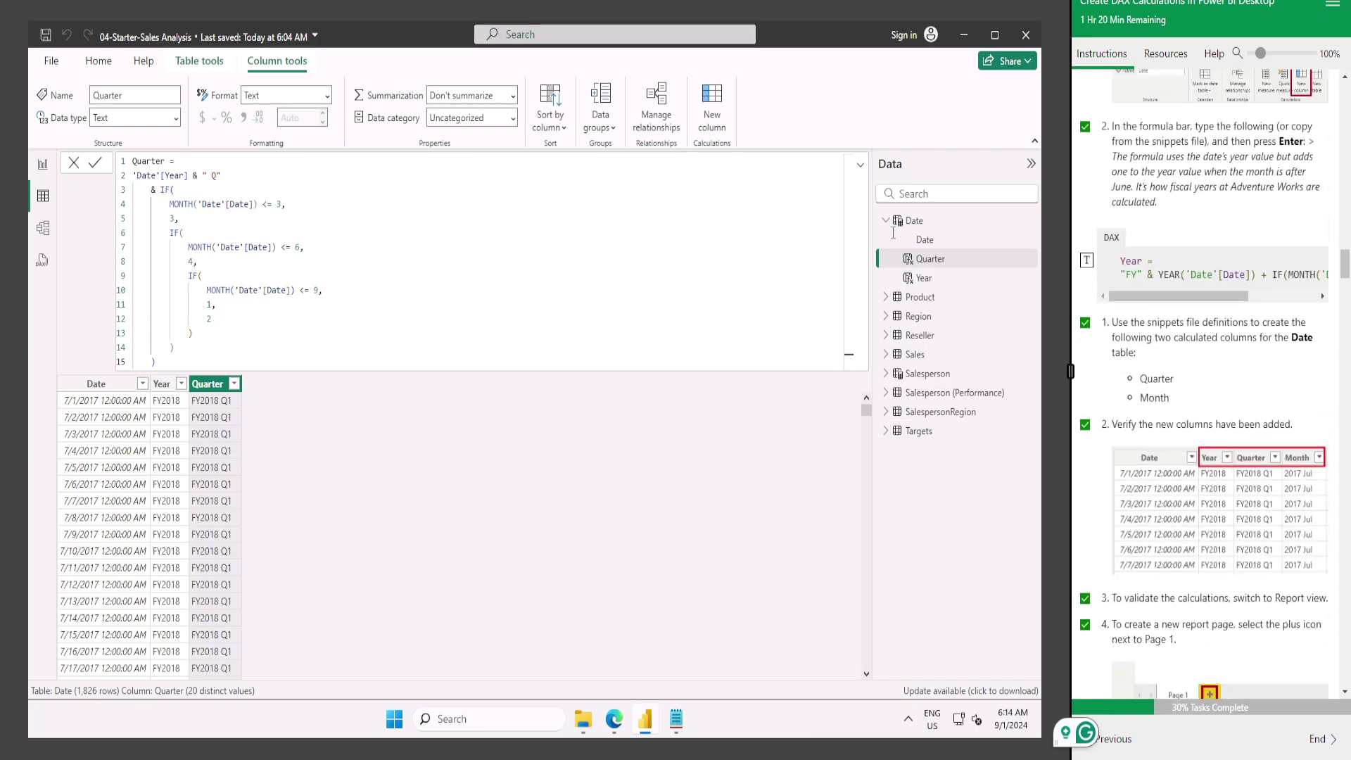
{"action": "left_click", "coordinate": [859, 174]}
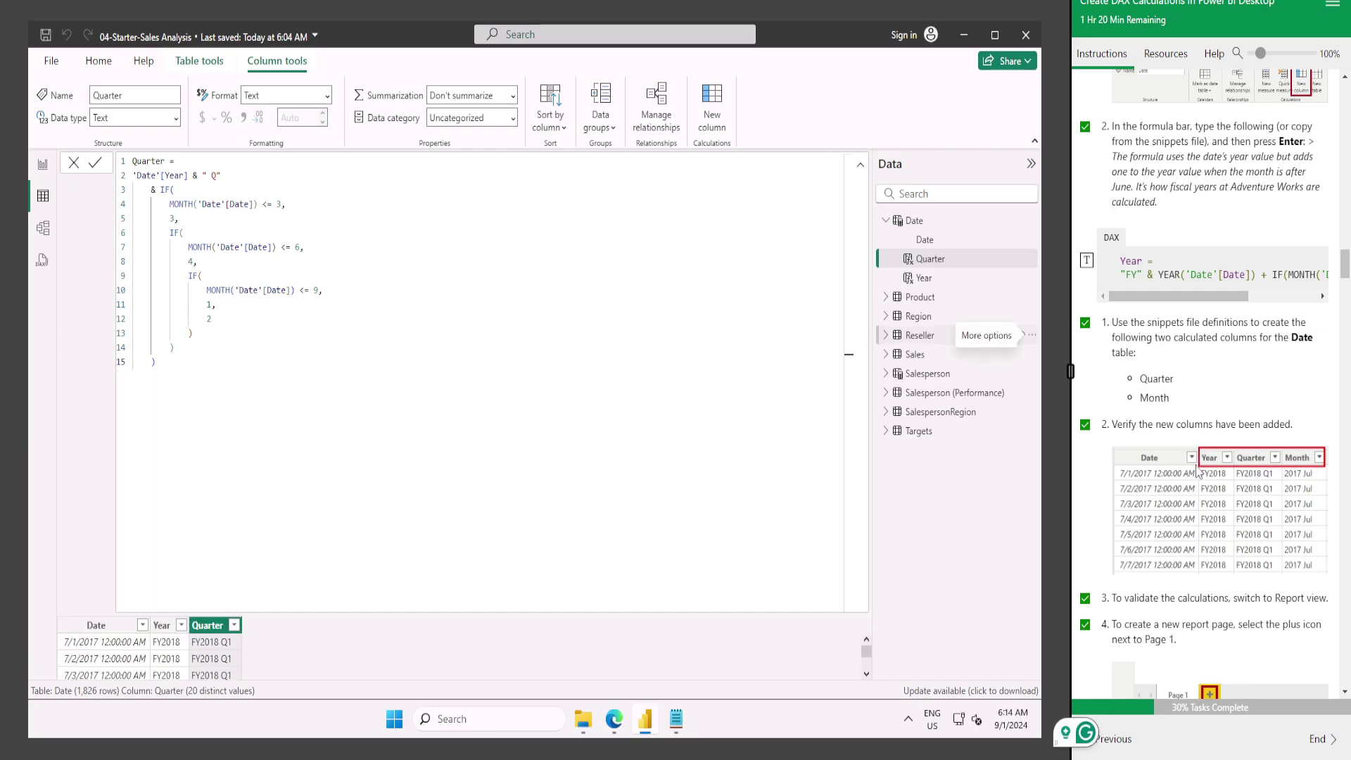
{"action": "scroll", "coordinate": [1273, 464], "scroll_direction": "down", "scroll_amount": 2}
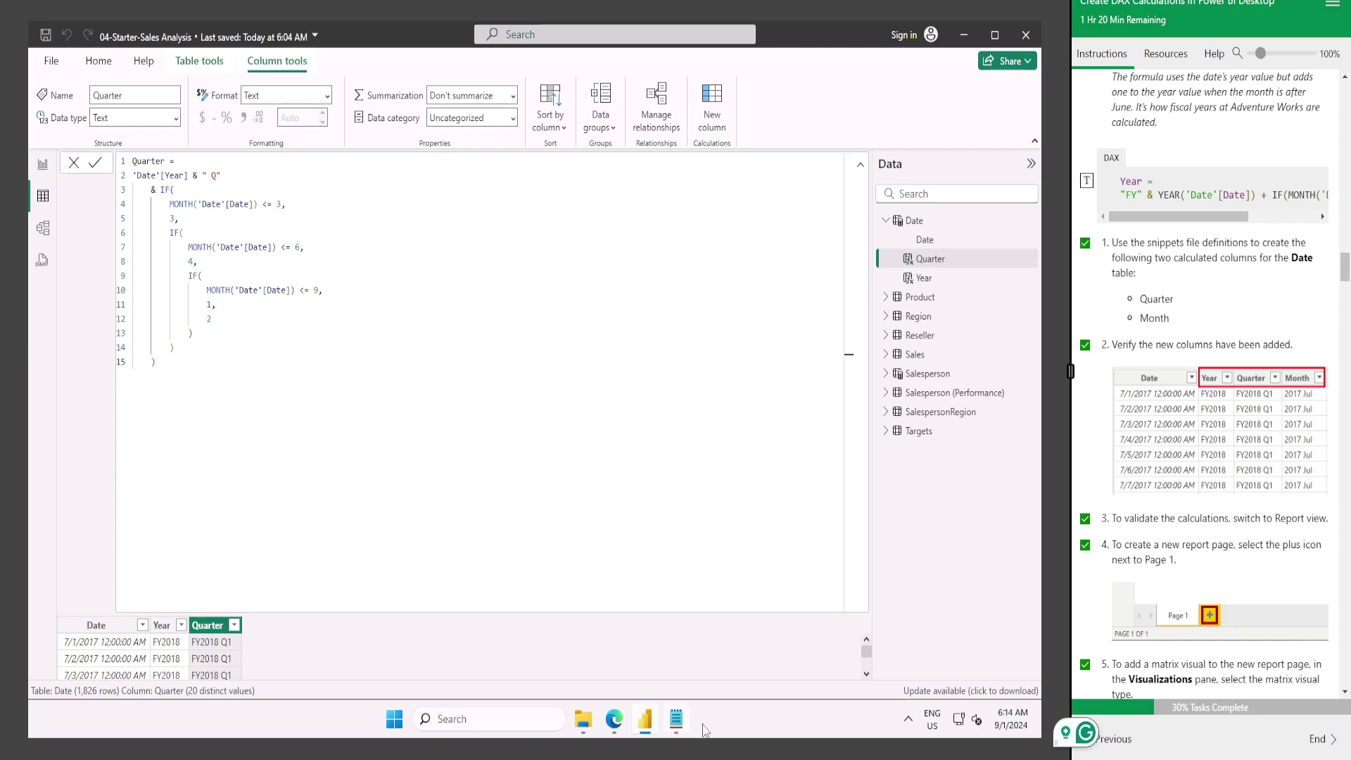
{"action": "left_click", "coordinate": [676, 719]}
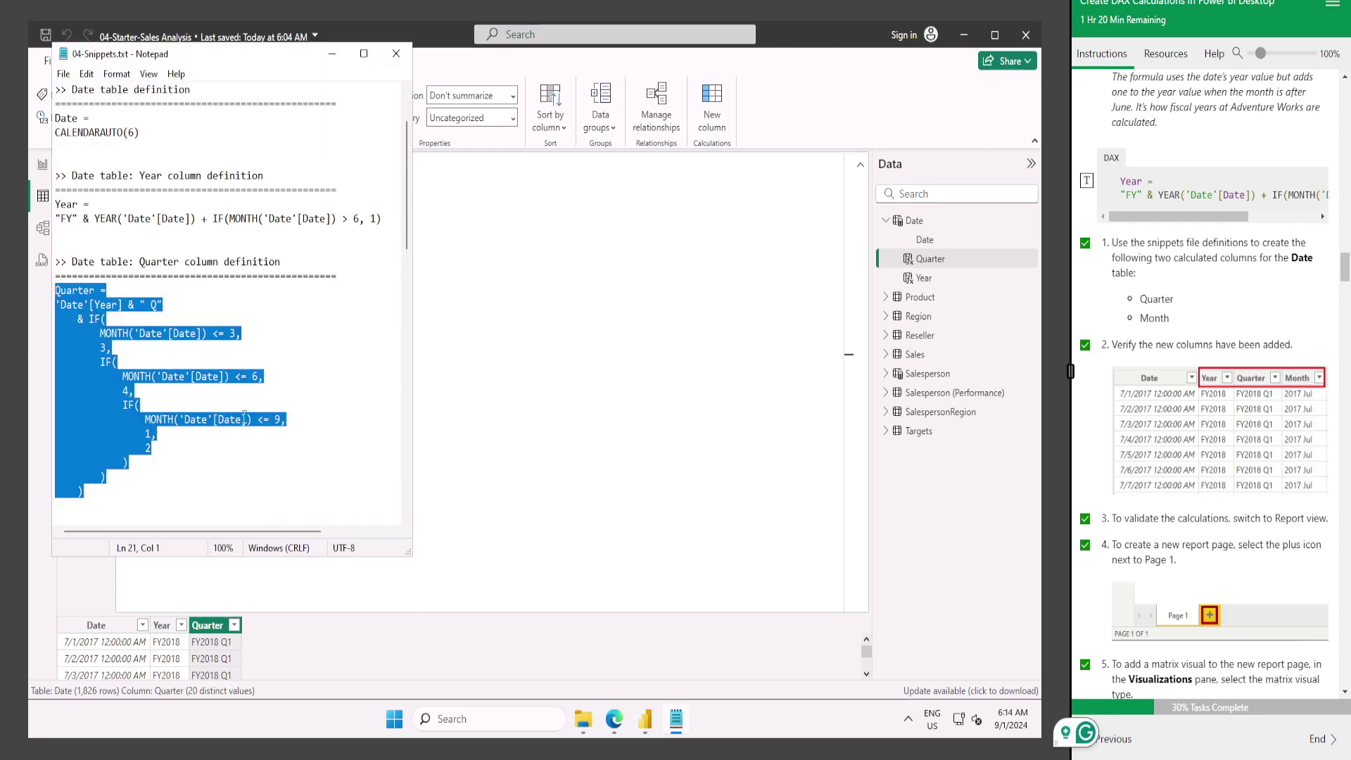
{"action": "left_click", "coordinate": [244, 420]}
{"action": "scroll", "coordinate": [174, 337], "scroll_direction": "down", "scroll_amount": 4}
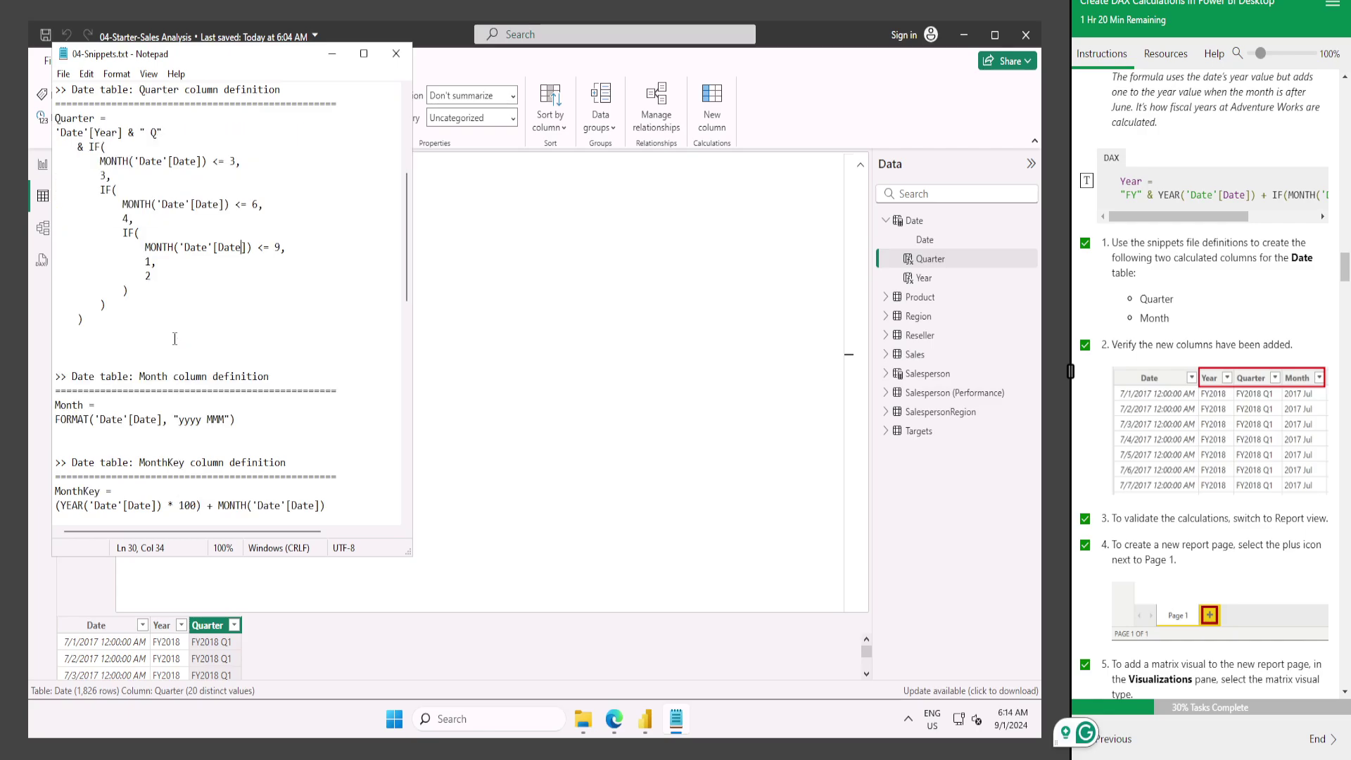
{"action": "left_click_drag", "start_coordinate": [272, 423], "coordinate": [41, 399]}
{"action": "key", "text": "ctrl+c"}
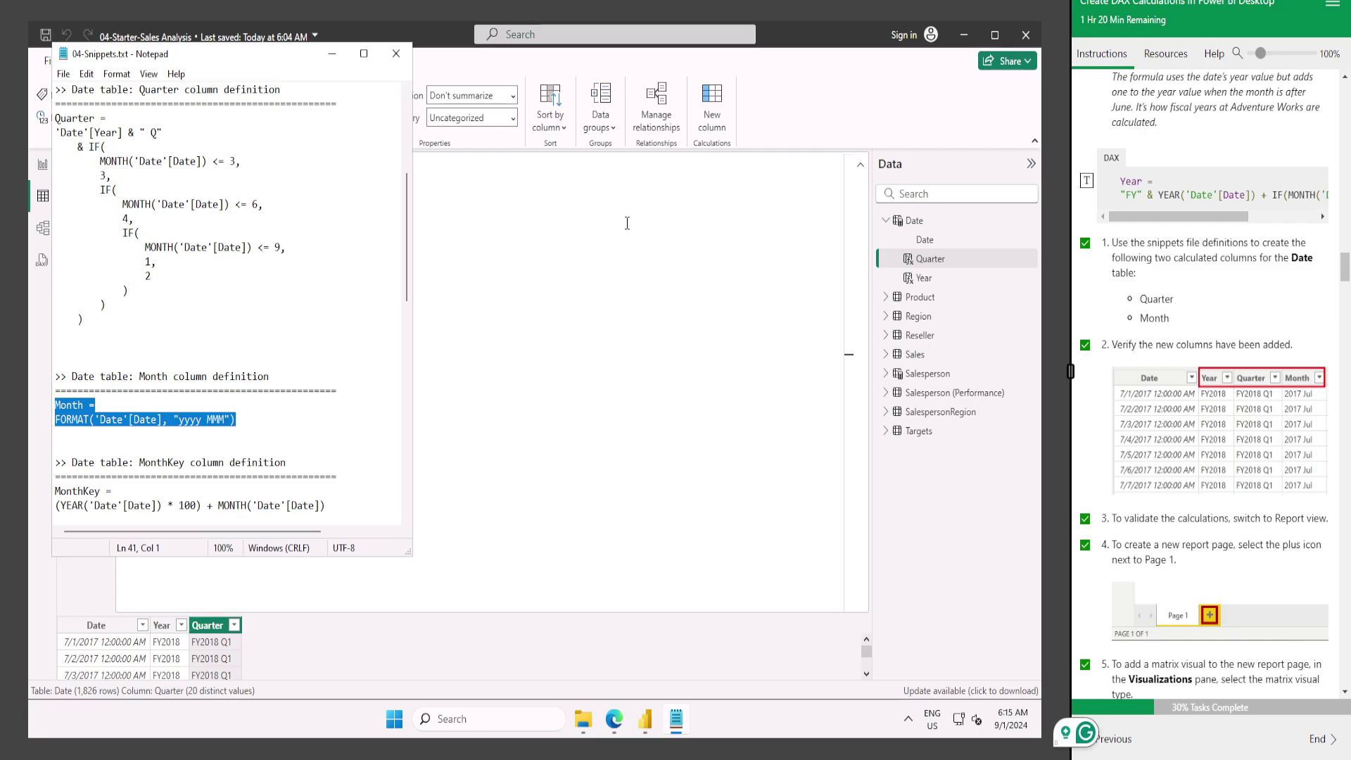
Add the calculated column Month = FORMAT('Date'[Date], "yyyy MMM") to the Date table and collapse the formula bar.
{"action": "left_click", "coordinate": [524, 157]}
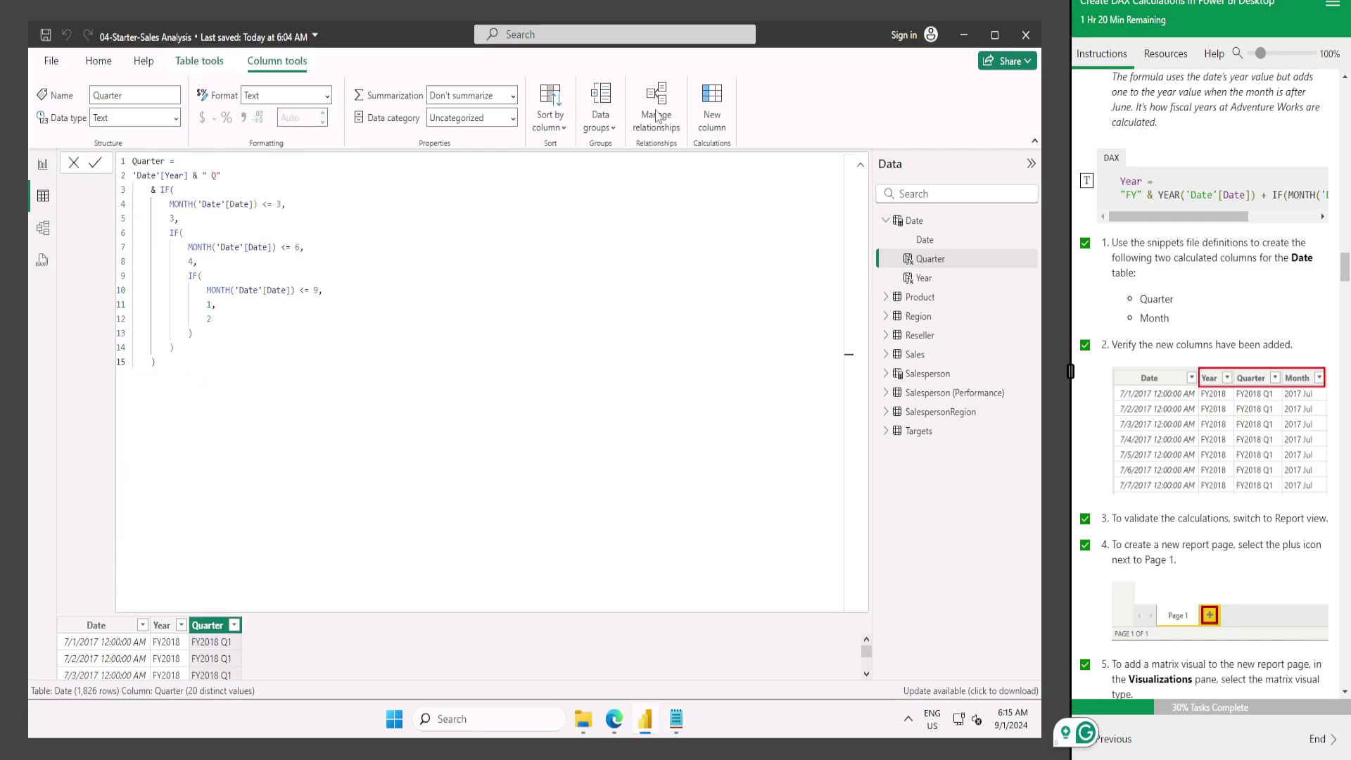
{"action": "left_click", "coordinate": [712, 104]}
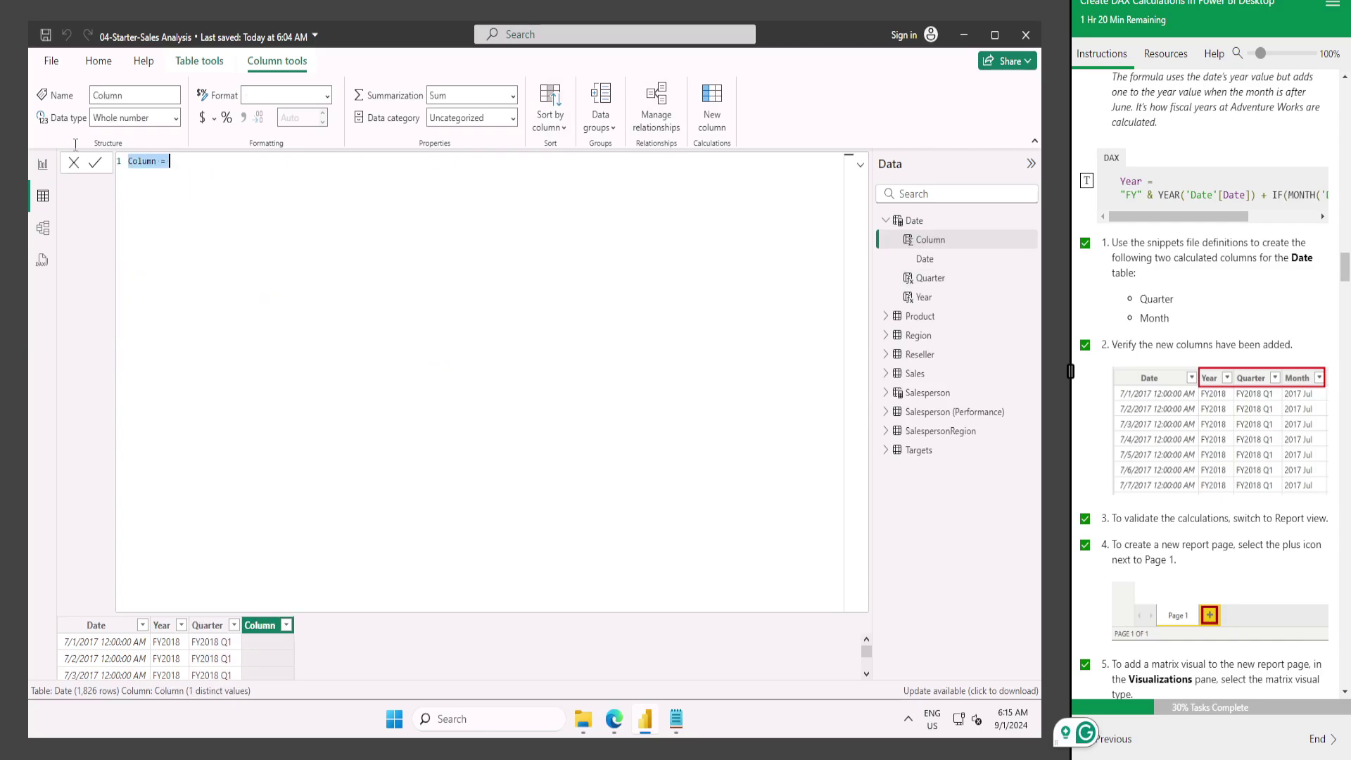
{"action": "key", "text": "ctrl+v"}
{"action": "key", "text": "Return"}
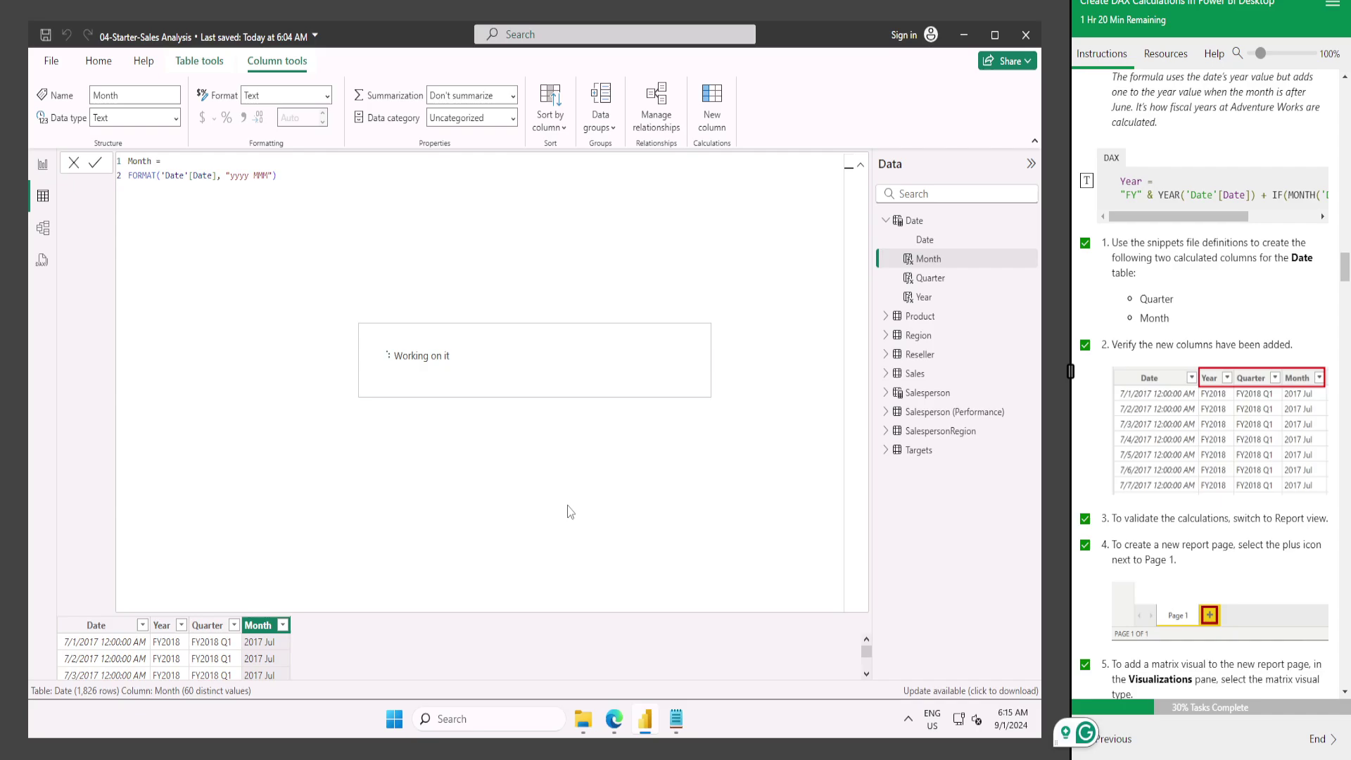
{"action": "left_click", "coordinate": [859, 168]}
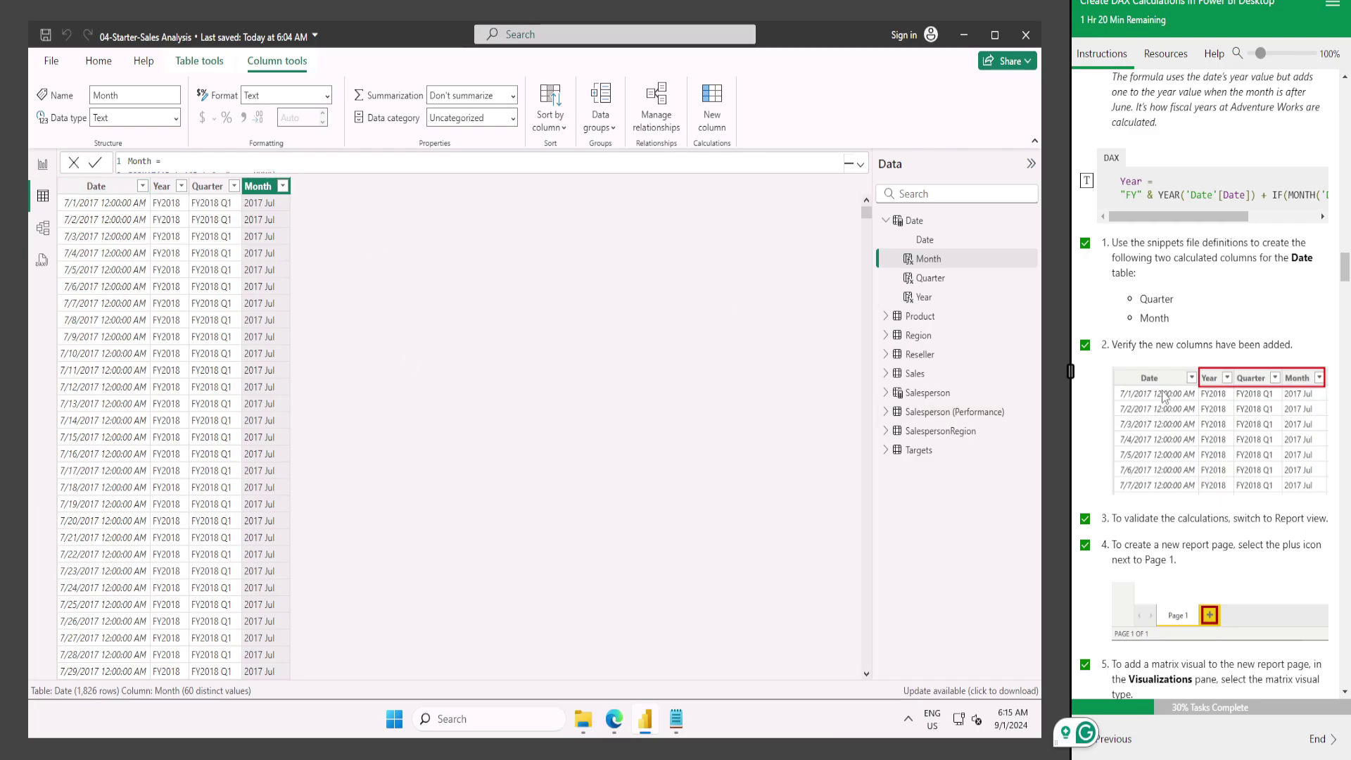
Find lab tasks 7 and 8 on adding the Month field to the matrix rows and expanding the years.
{"action": "scroll", "coordinate": [1165, 398], "scroll_direction": "down", "scroll_amount": 7}
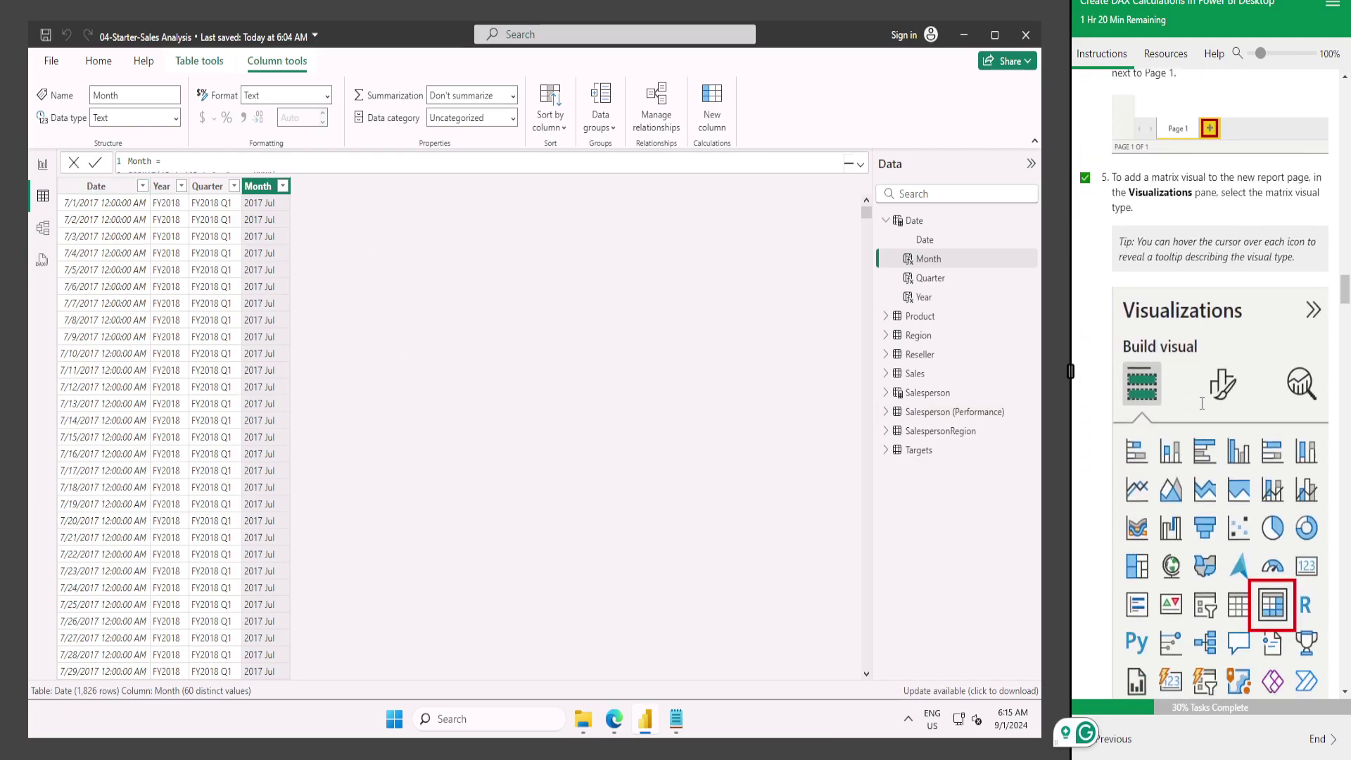
{"action": "scroll", "coordinate": [1202, 403], "scroll_direction": "down", "scroll_amount": 8}
{"action": "scroll", "coordinate": [1201, 410], "scroll_direction": "down", "scroll_amount": 1}
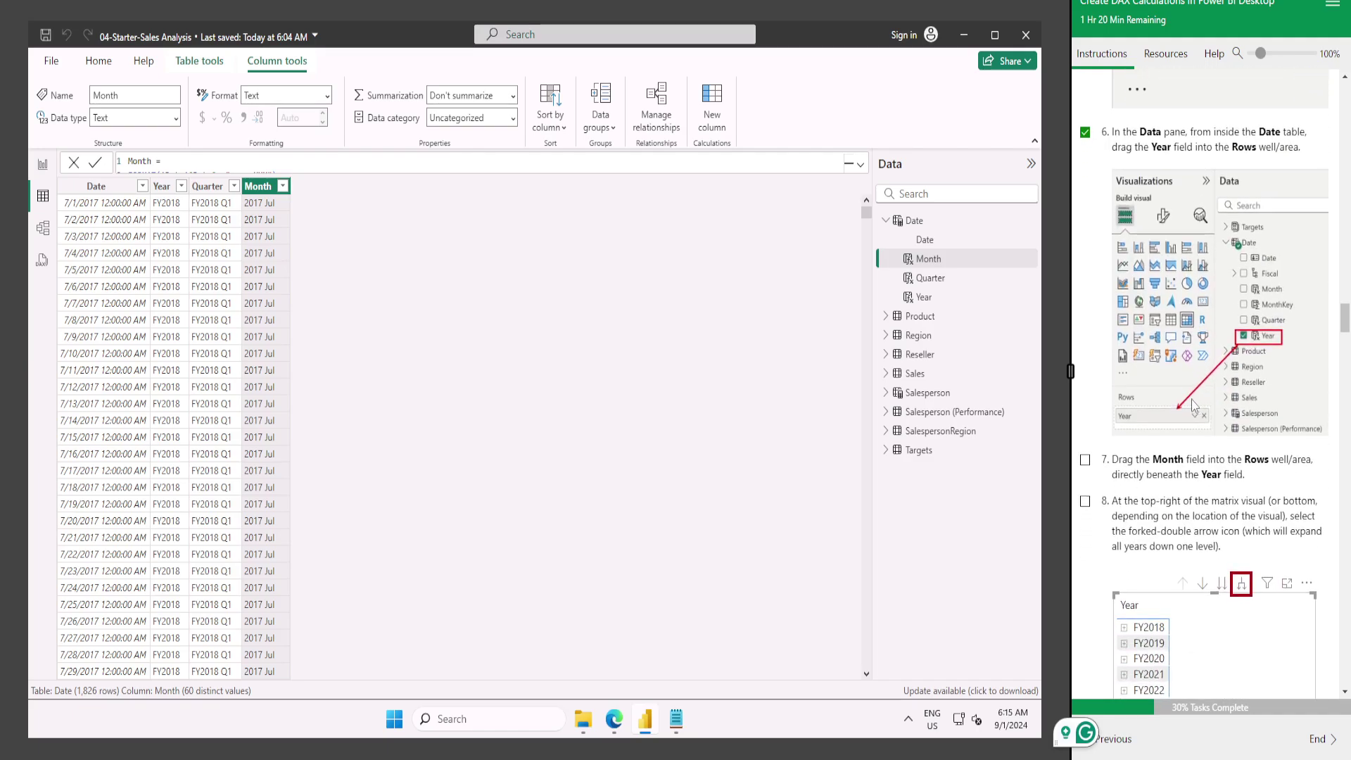
Add the Month field beneath Year in the matrix rows, expand all years one level, and check off lab tasks 7 and 8.
{"action": "scroll", "coordinate": [1195, 406], "scroll_direction": "down", "scroll_amount": 1}
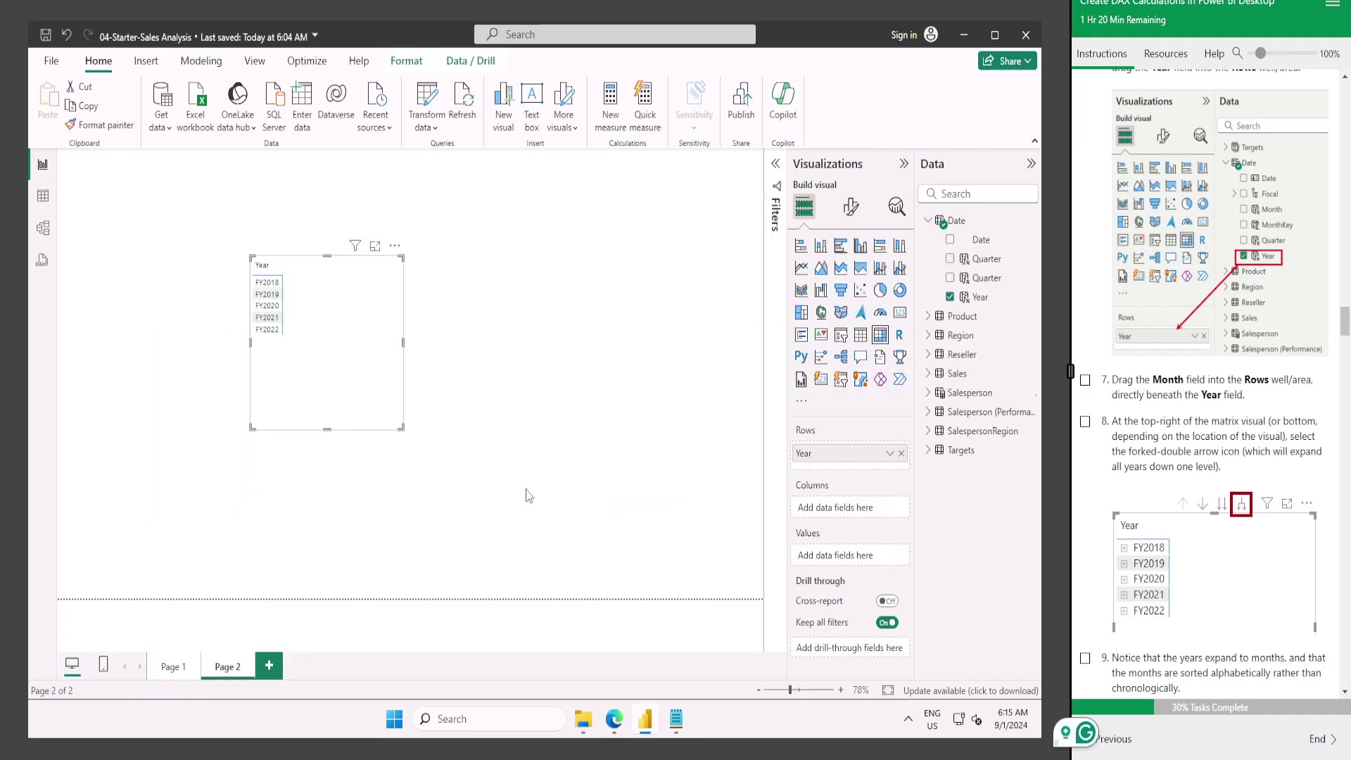
{"action": "left_click_drag", "start_coordinate": [980, 266], "coordinate": [847, 469]}
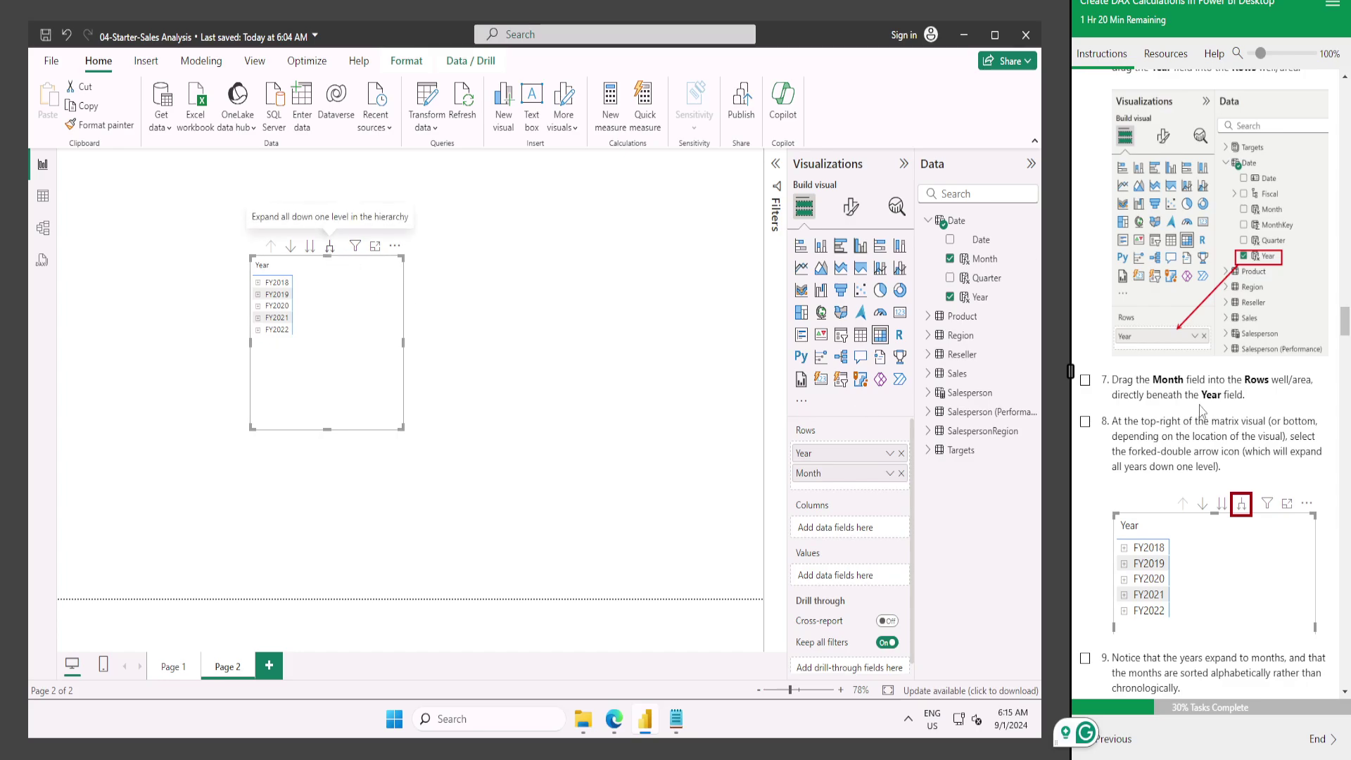
{"action": "scroll", "coordinate": [1084, 301], "scroll_direction": "down", "scroll_amount": 1}
{"action": "left_click", "coordinate": [1084, 301]}
{"action": "left_click", "coordinate": [1086, 343]}
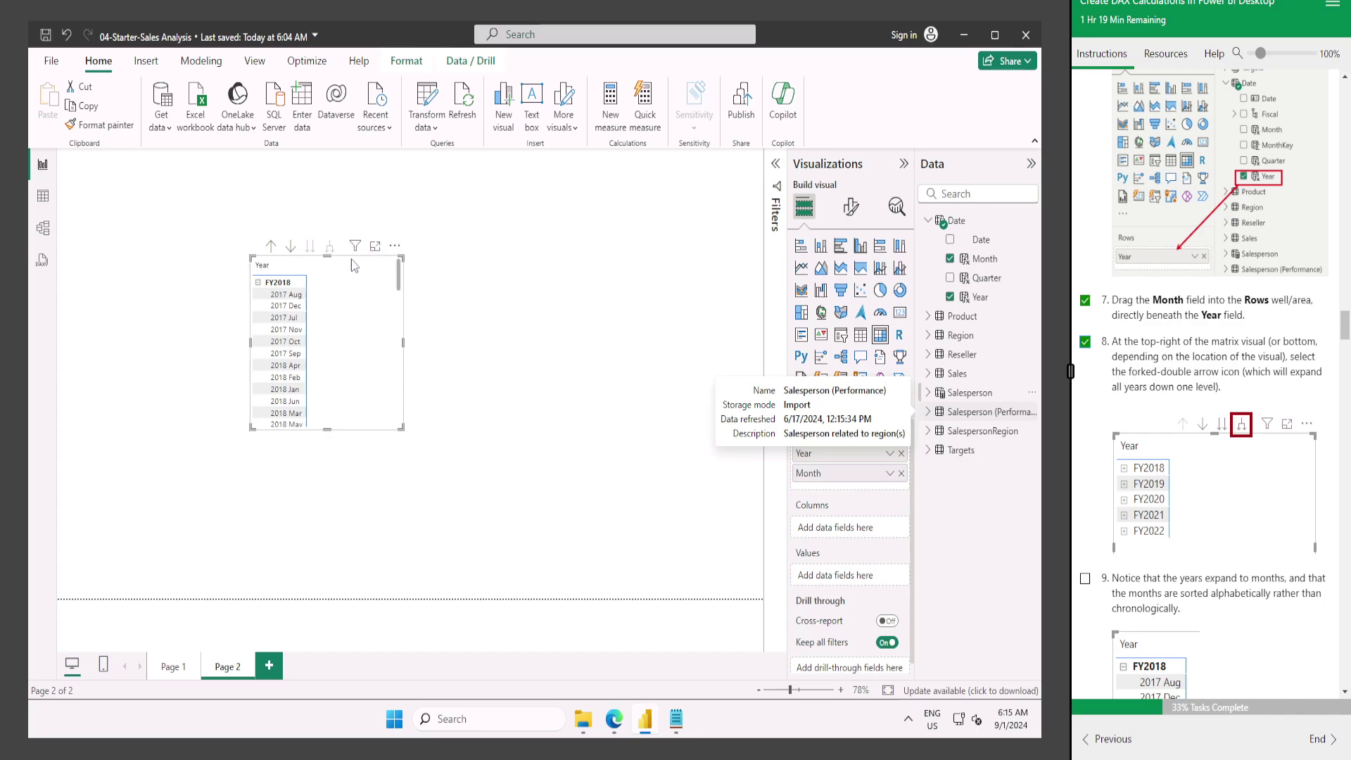
Check off lab tasks 9, 10 and 11 in the instructions, covering the month sort order and the MonthKey column.
{"action": "scroll", "coordinate": [1088, 347], "scroll_direction": "down", "scroll_amount": 3}
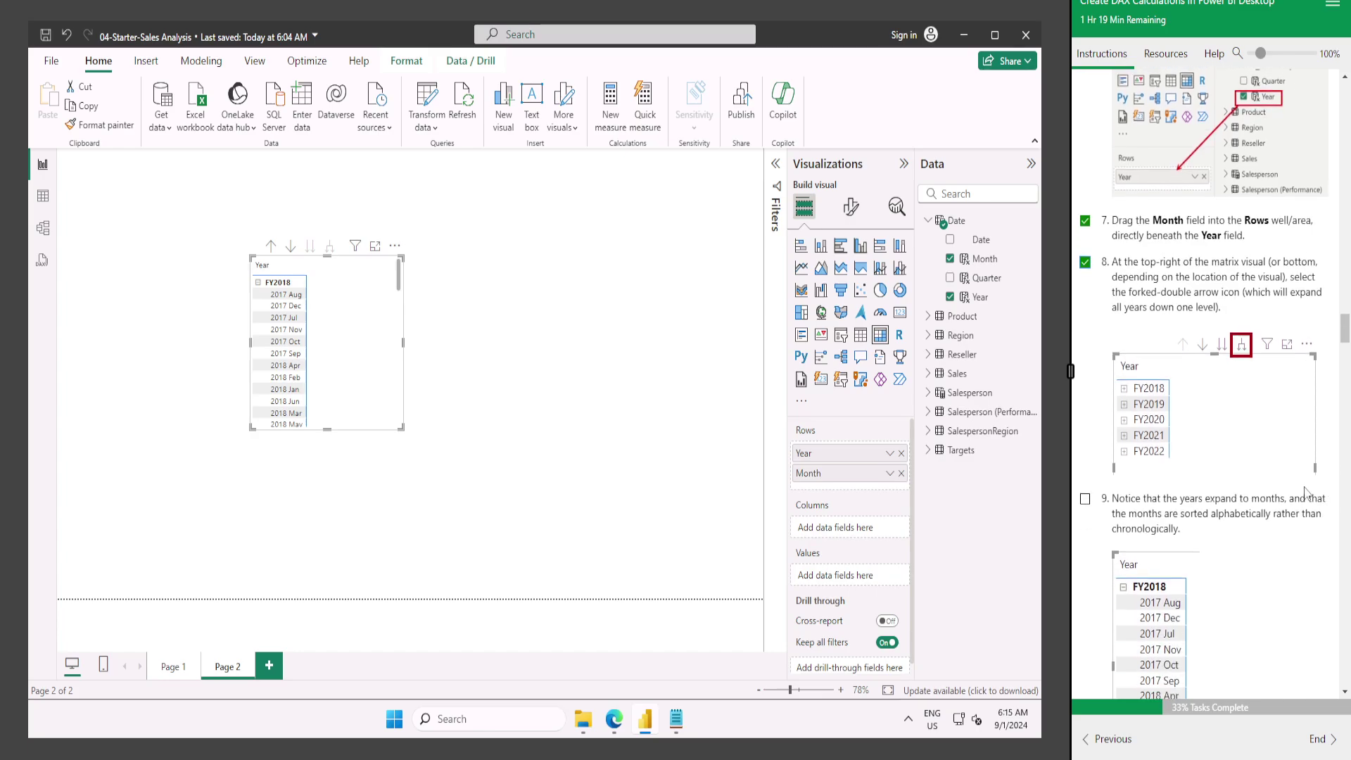
{"action": "left_click", "coordinate": [1085, 341]}
{"action": "scroll", "coordinate": [1088, 345], "scroll_direction": "down", "scroll_amount": 1}
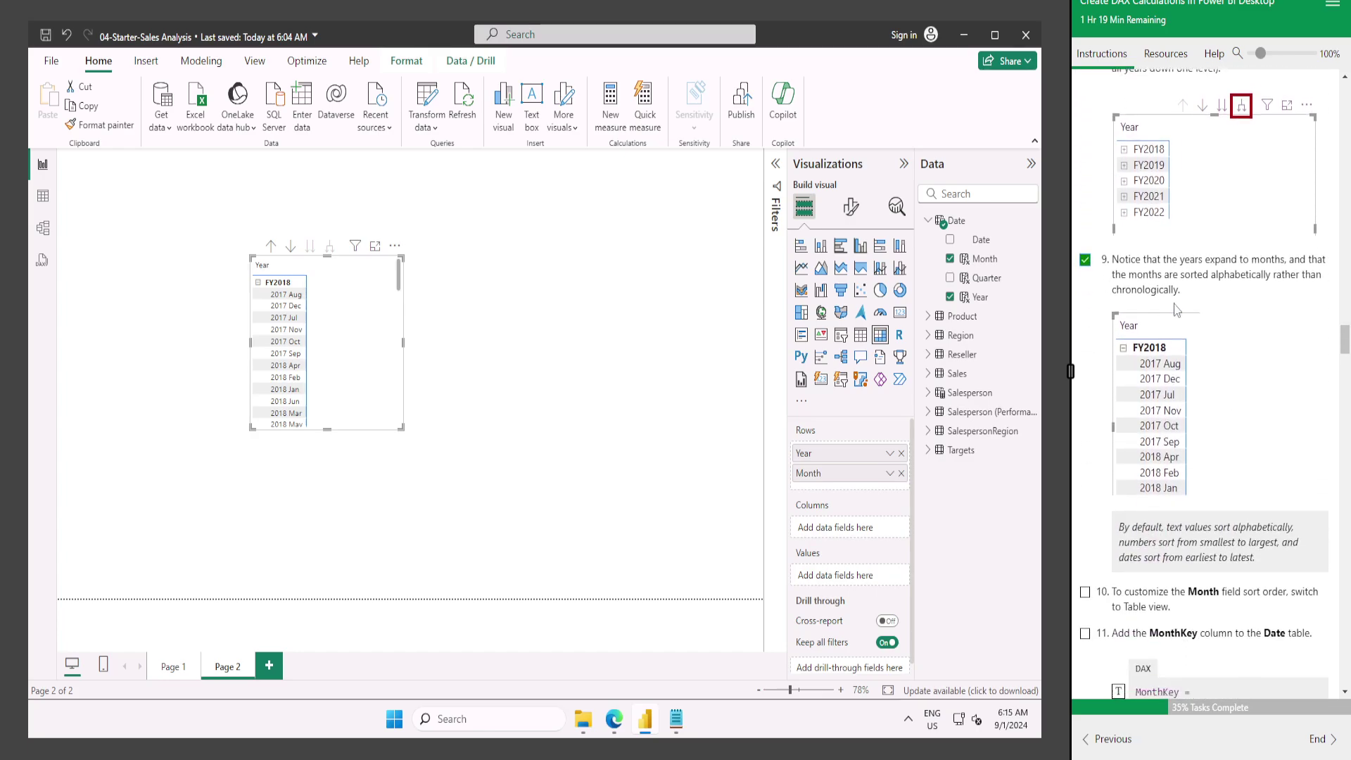
{"action": "scroll", "coordinate": [1170, 376], "scroll_direction": "down", "scroll_amount": 2}
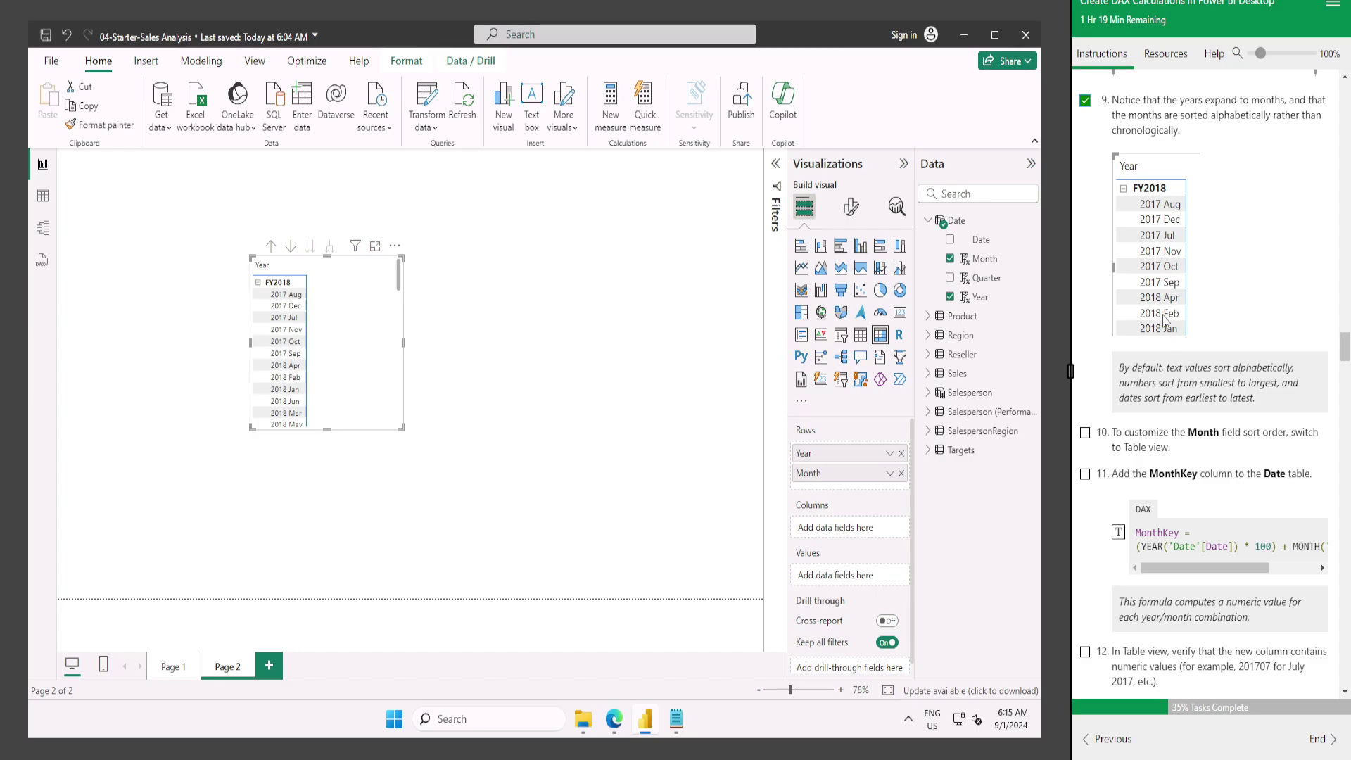
{"action": "left_click", "coordinate": [1085, 432]}
{"action": "left_click", "coordinate": [1085, 473]}
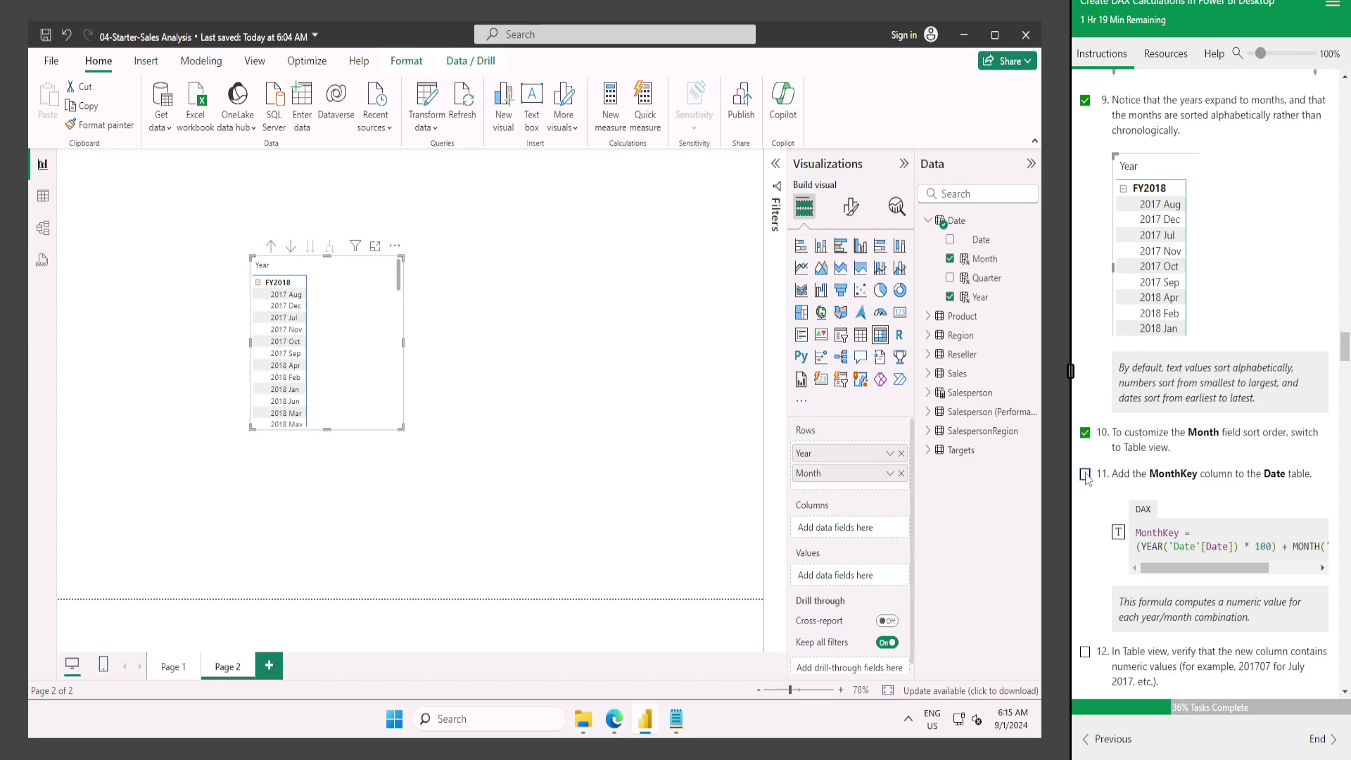
Show the Date table in Table view and copy the MonthKey column definition from the 04-Snippets.txt file in Notepad.
{"action": "left_click", "coordinate": [42, 196]}
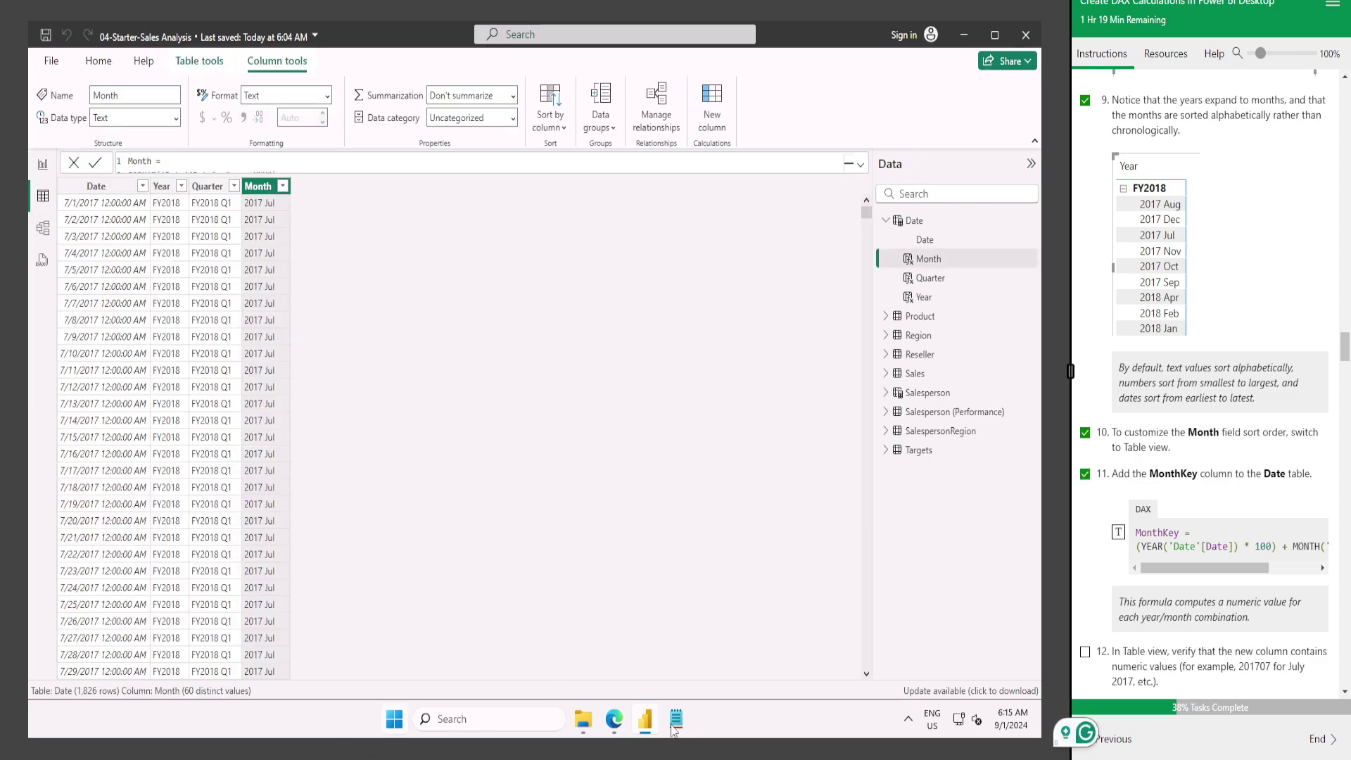
{"action": "left_click", "coordinate": [677, 730]}
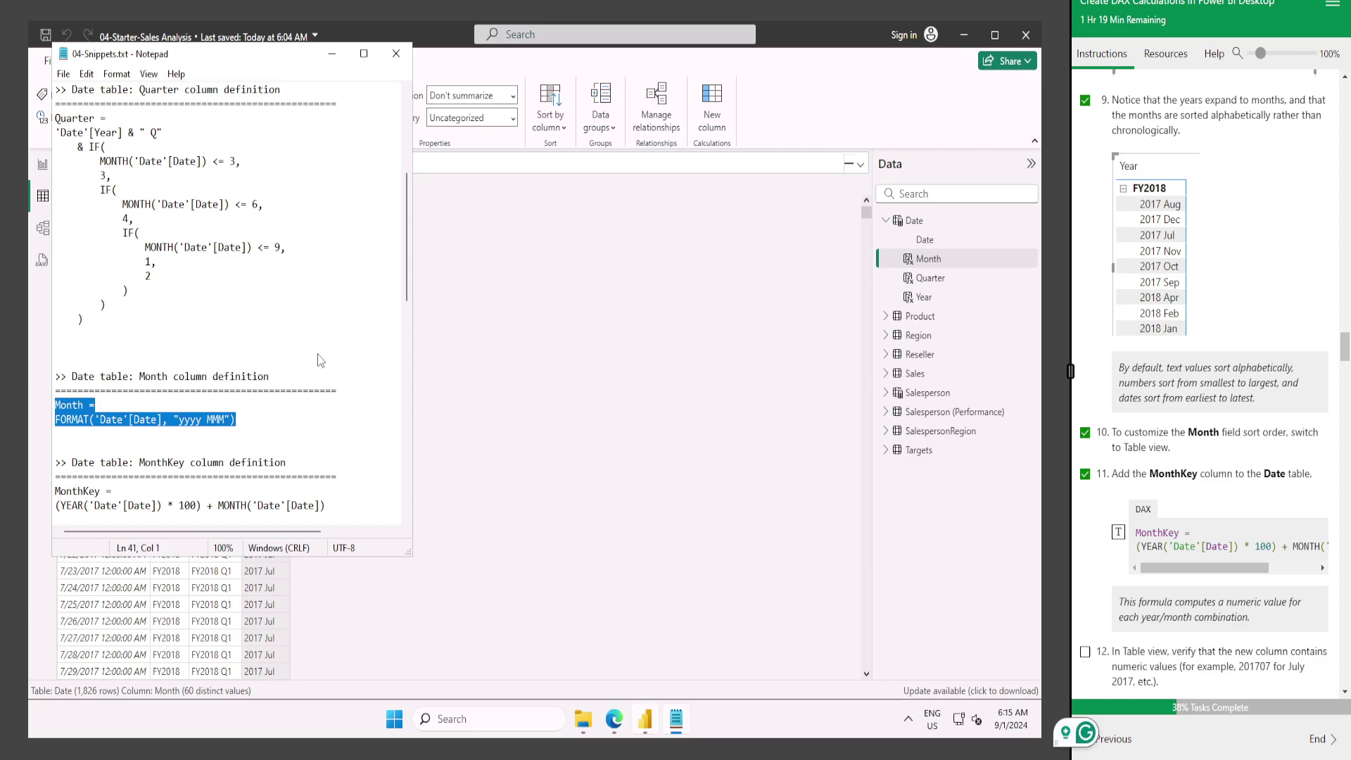
{"action": "left_click", "coordinate": [192, 347]}
{"action": "scroll", "coordinate": [192, 298], "scroll_direction": "down", "scroll_amount": 4}
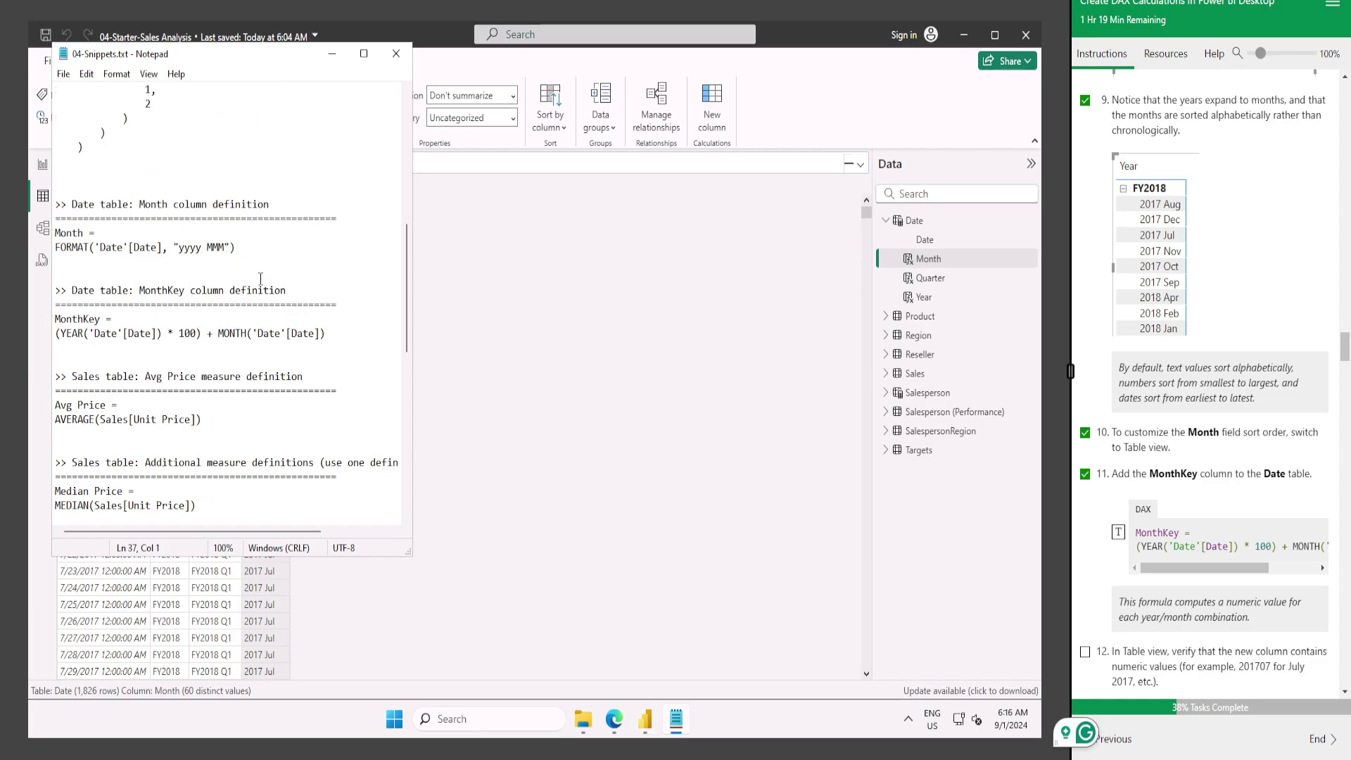
{"action": "left_click_drag", "start_coordinate": [330, 335], "coordinate": [56, 305]}
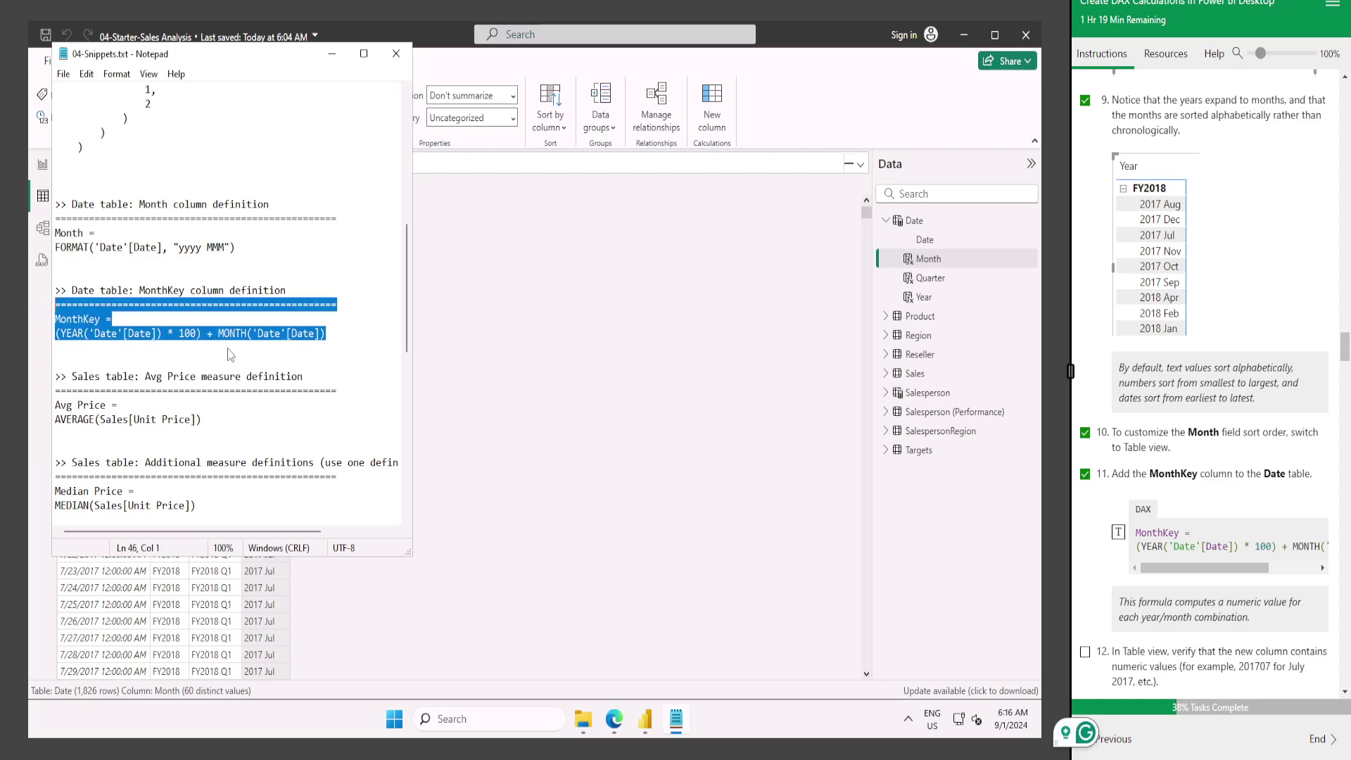
{"action": "left_click_drag", "start_coordinate": [328, 335], "coordinate": [43, 317]}
{"action": "key", "text": "ctrl+c"}
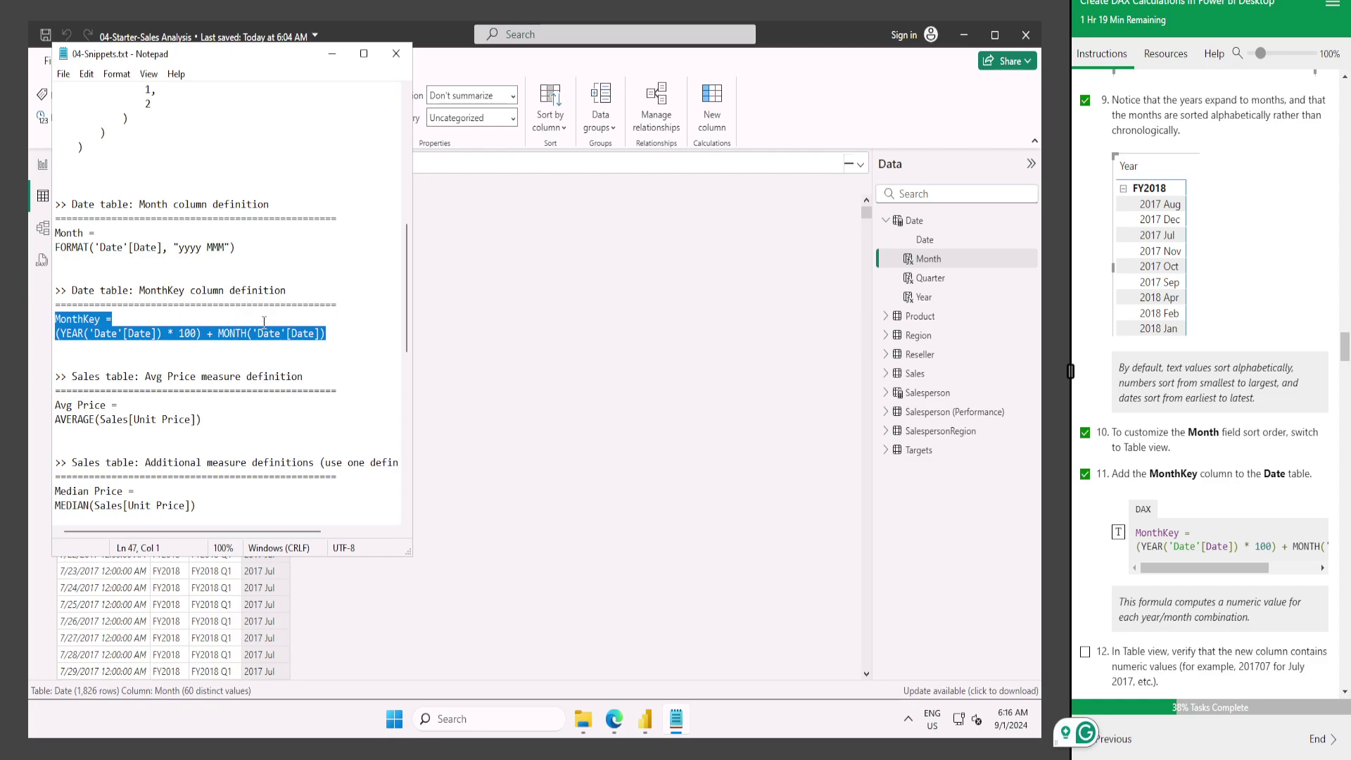
Add the calculated column MonthKey = (YEAR('Date'[Date]) * 100) + MONTH('Date'[Date]) to the Date table and check off lab task 12.
{"action": "left_click", "coordinate": [796, 74]}
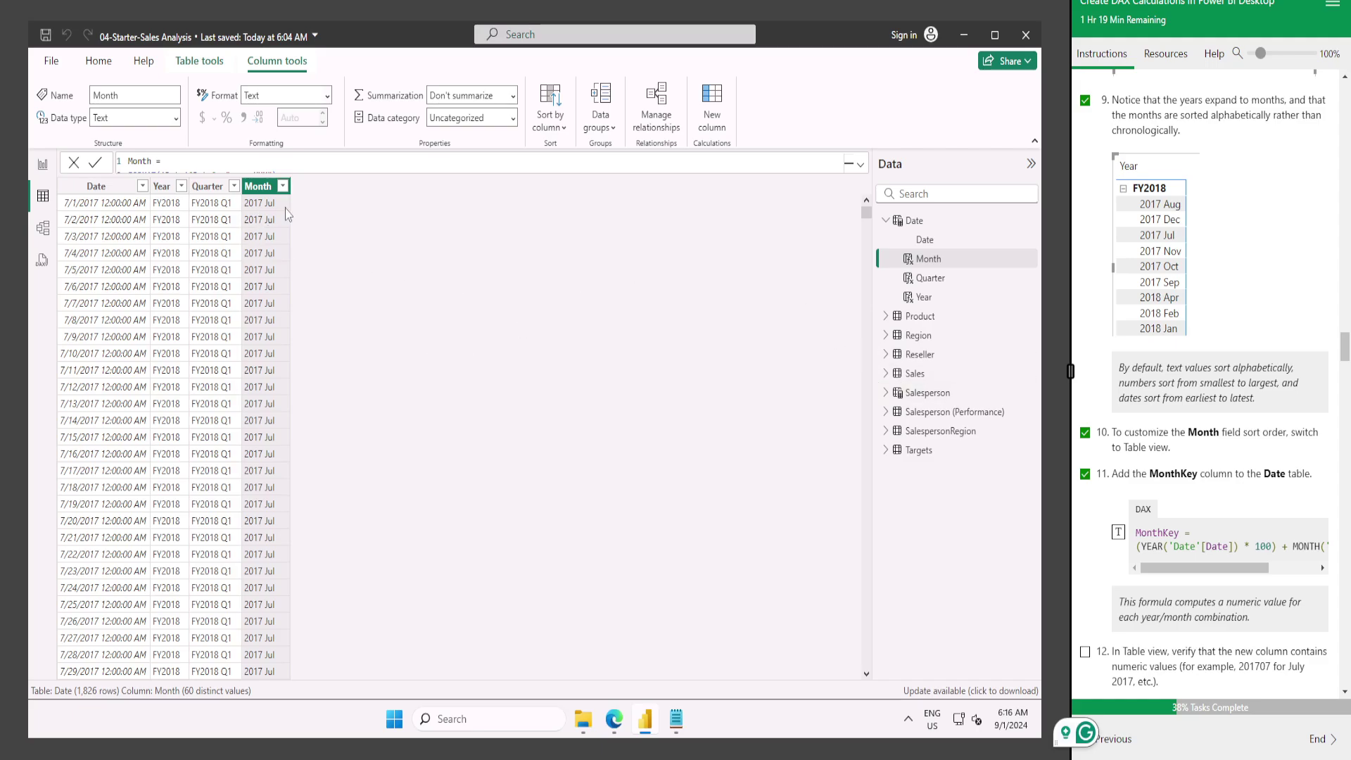
{"action": "left_click", "coordinate": [705, 102]}
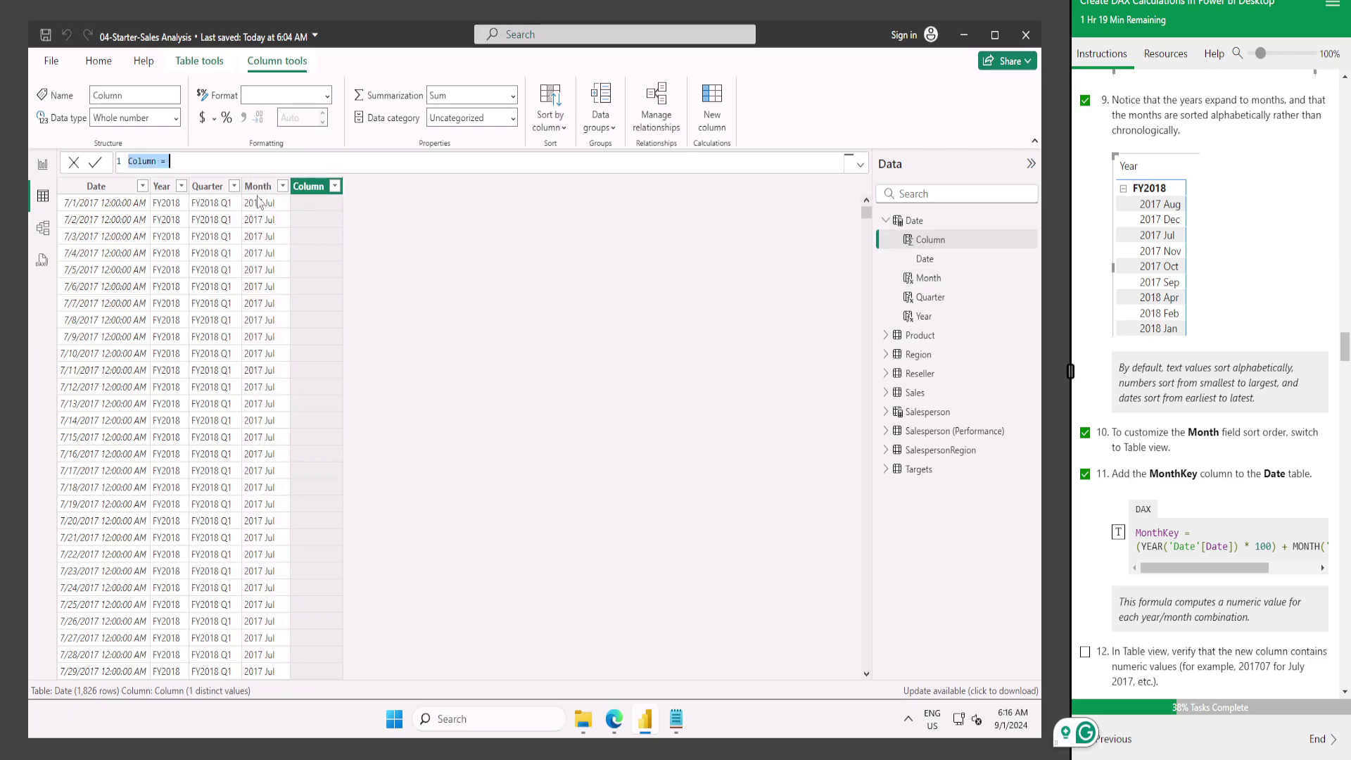
{"action": "key", "text": "ctrl+v"}
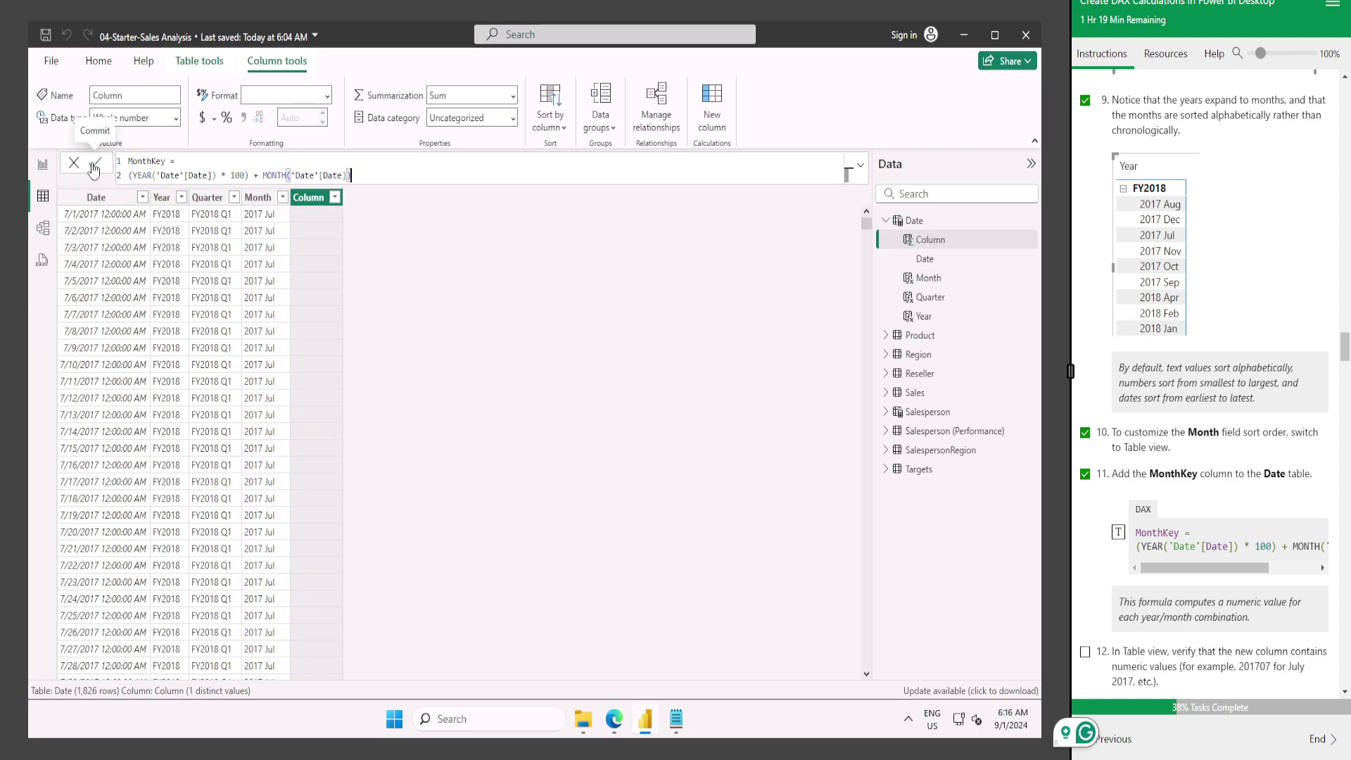
{"action": "scroll", "coordinate": [1124, 548], "scroll_direction": "down", "scroll_amount": 3}
{"action": "key", "text": "Return"}
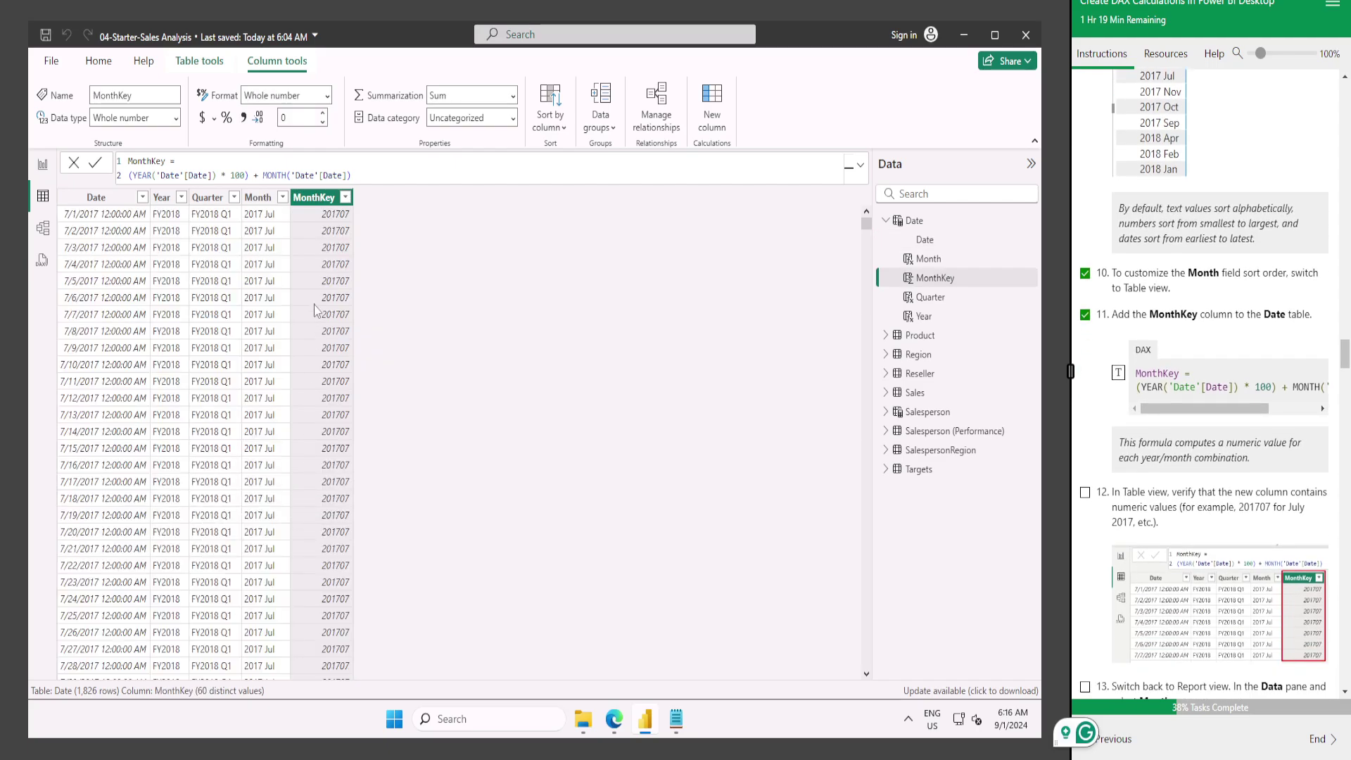
{"action": "scroll", "coordinate": [1126, 441], "scroll_direction": "down", "scroll_amount": 1}
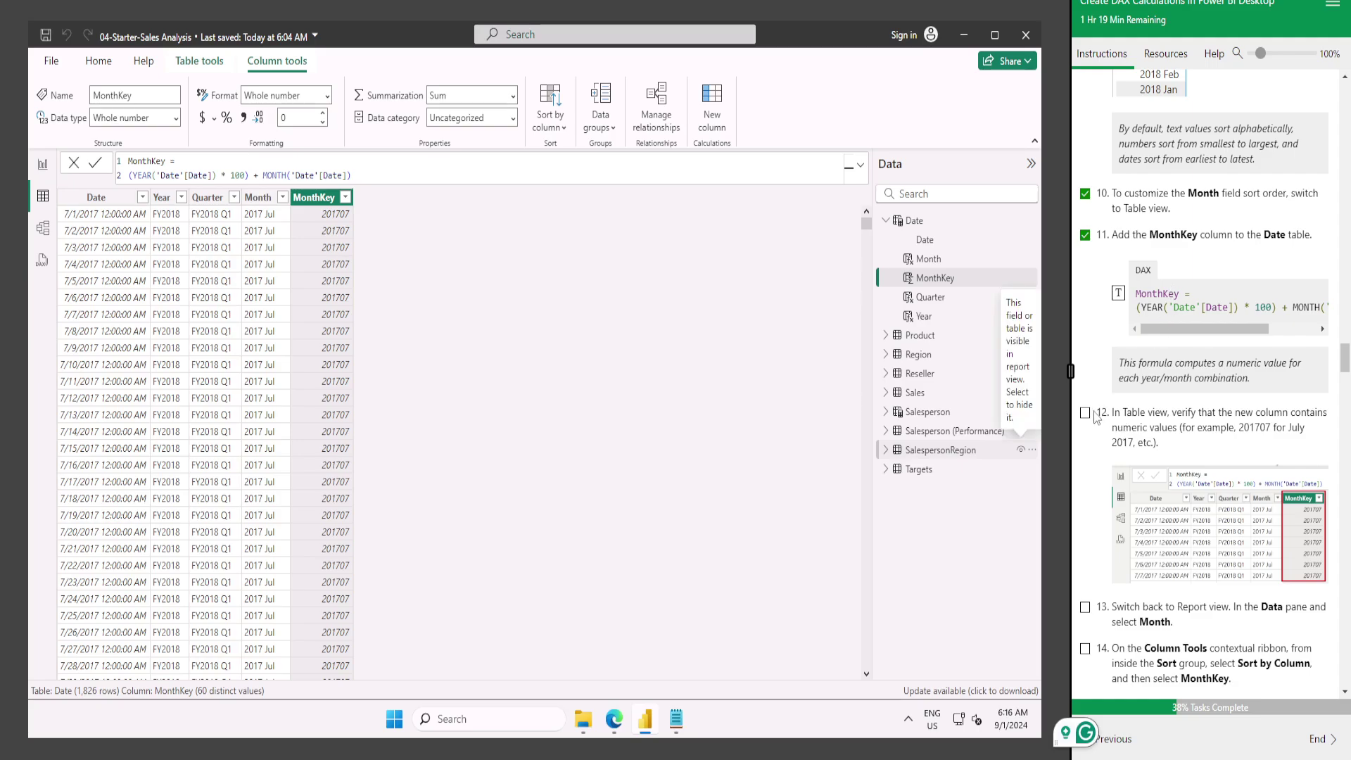
{"action": "left_click", "coordinate": [1086, 413]}
{"action": "scroll", "coordinate": [1119, 457], "scroll_direction": "down", "scroll_amount": 2}
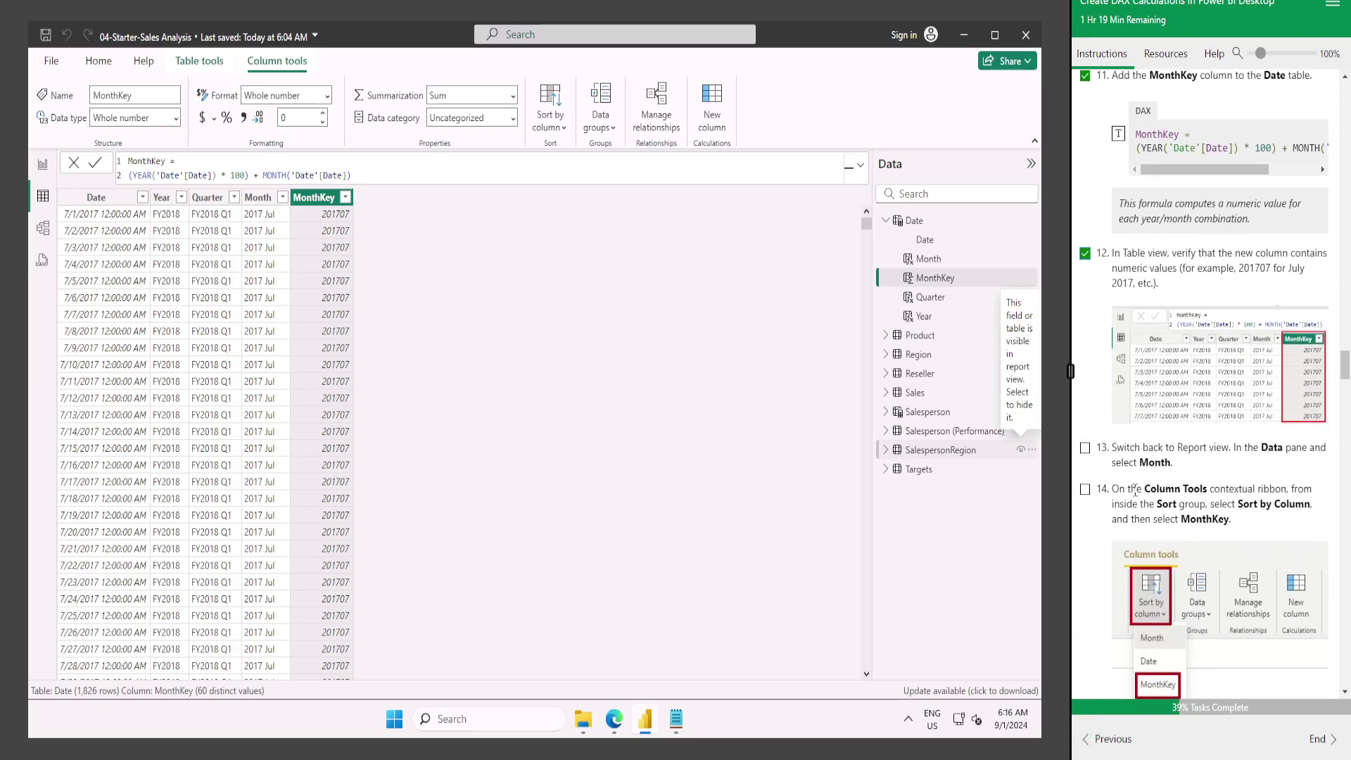
Return to Report view and sort the Date table's Month column by MonthKey.
{"action": "left_click", "coordinate": [39, 167]}
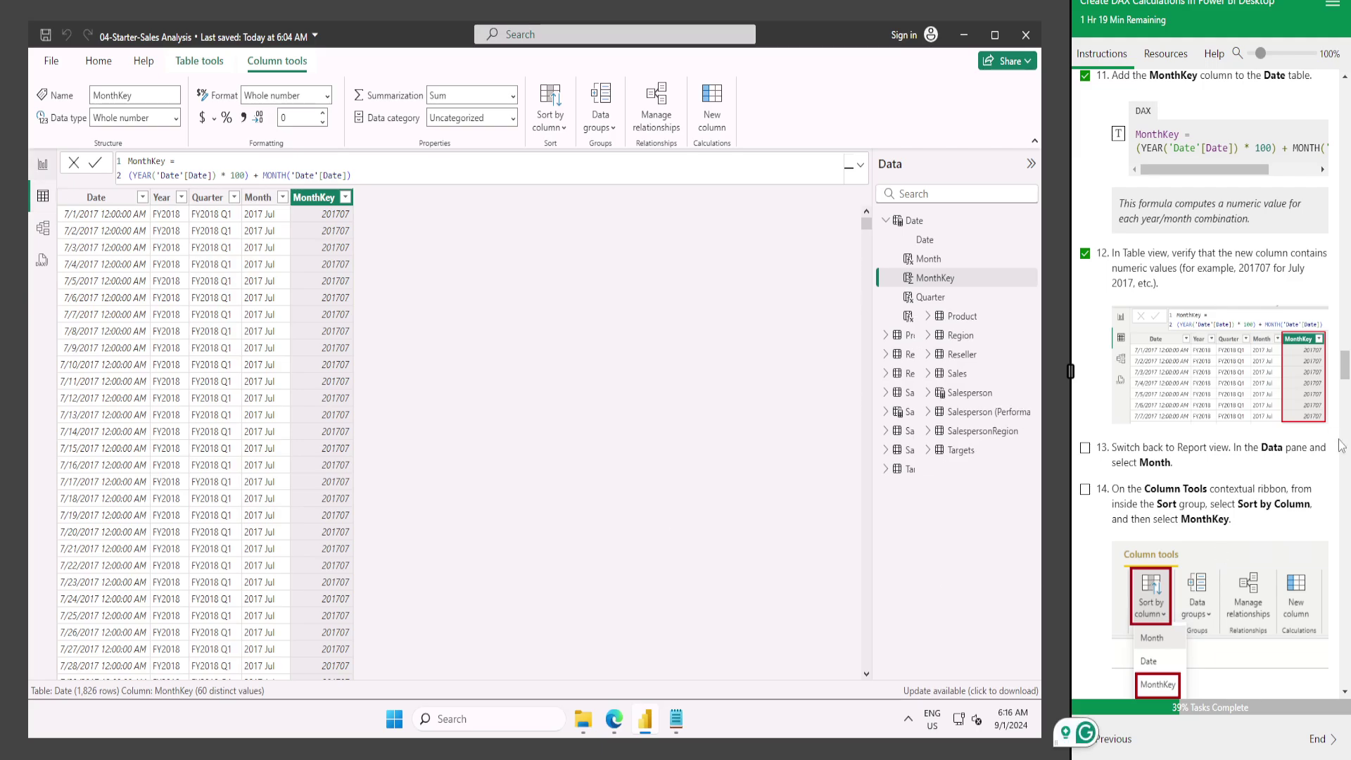
{"action": "scroll", "coordinate": [1277, 427], "scroll_direction": "down", "scroll_amount": 3}
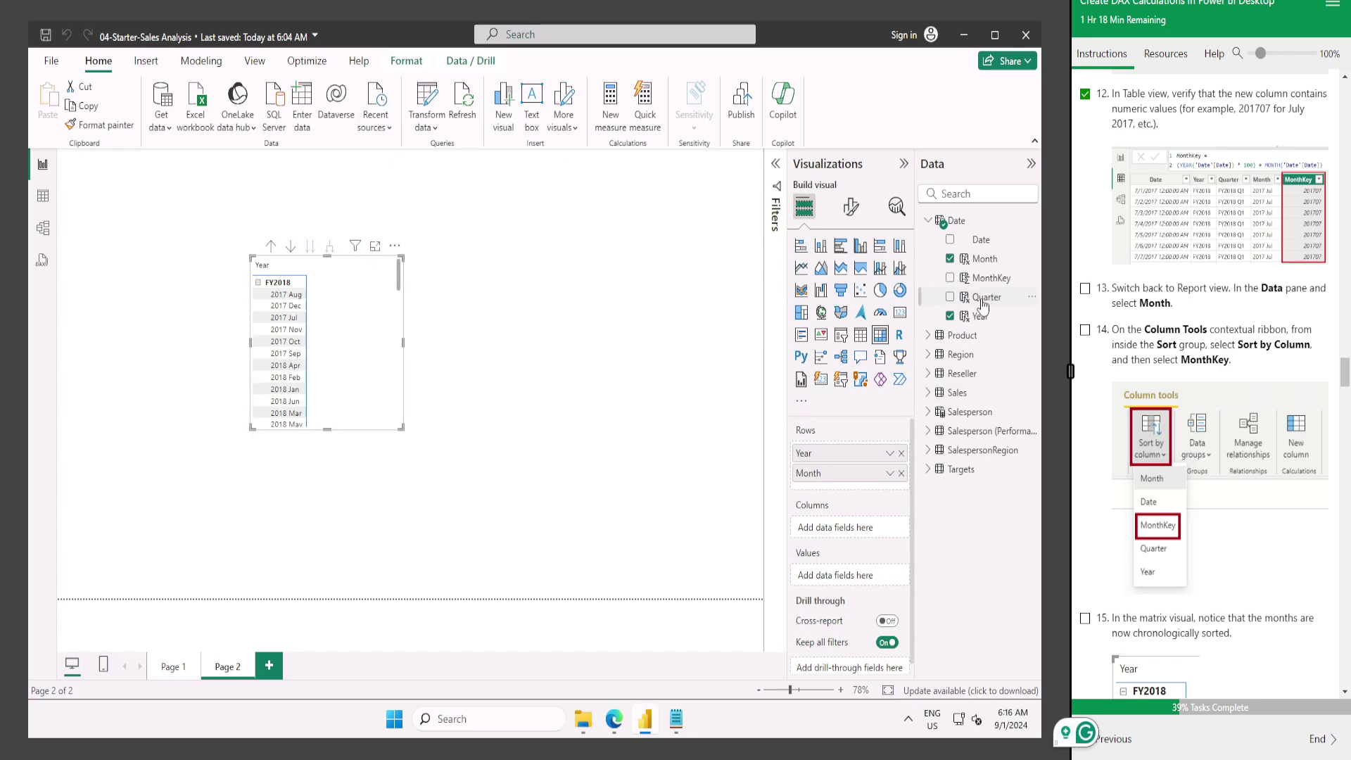
{"action": "left_click", "coordinate": [983, 261]}
{"action": "left_click", "coordinate": [555, 109]}
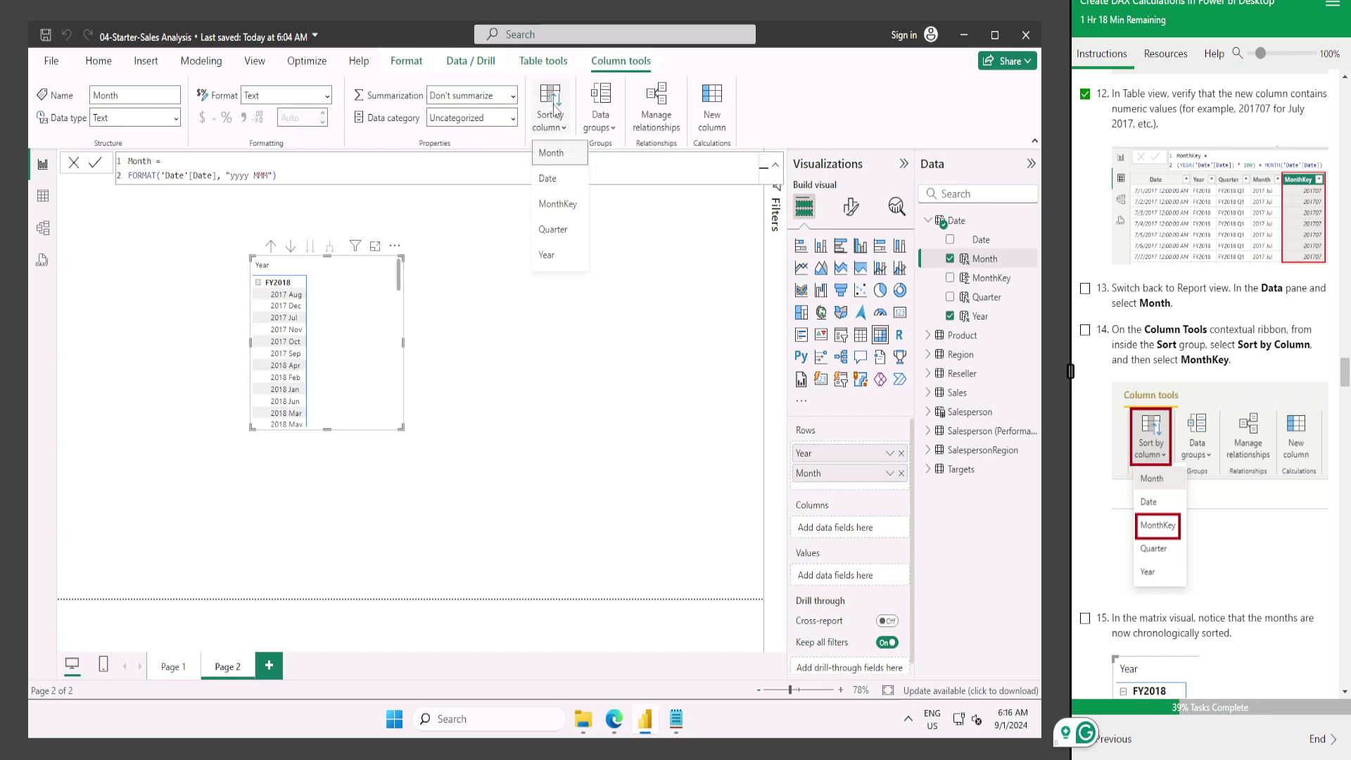
{"action": "left_click", "coordinate": [558, 258]}
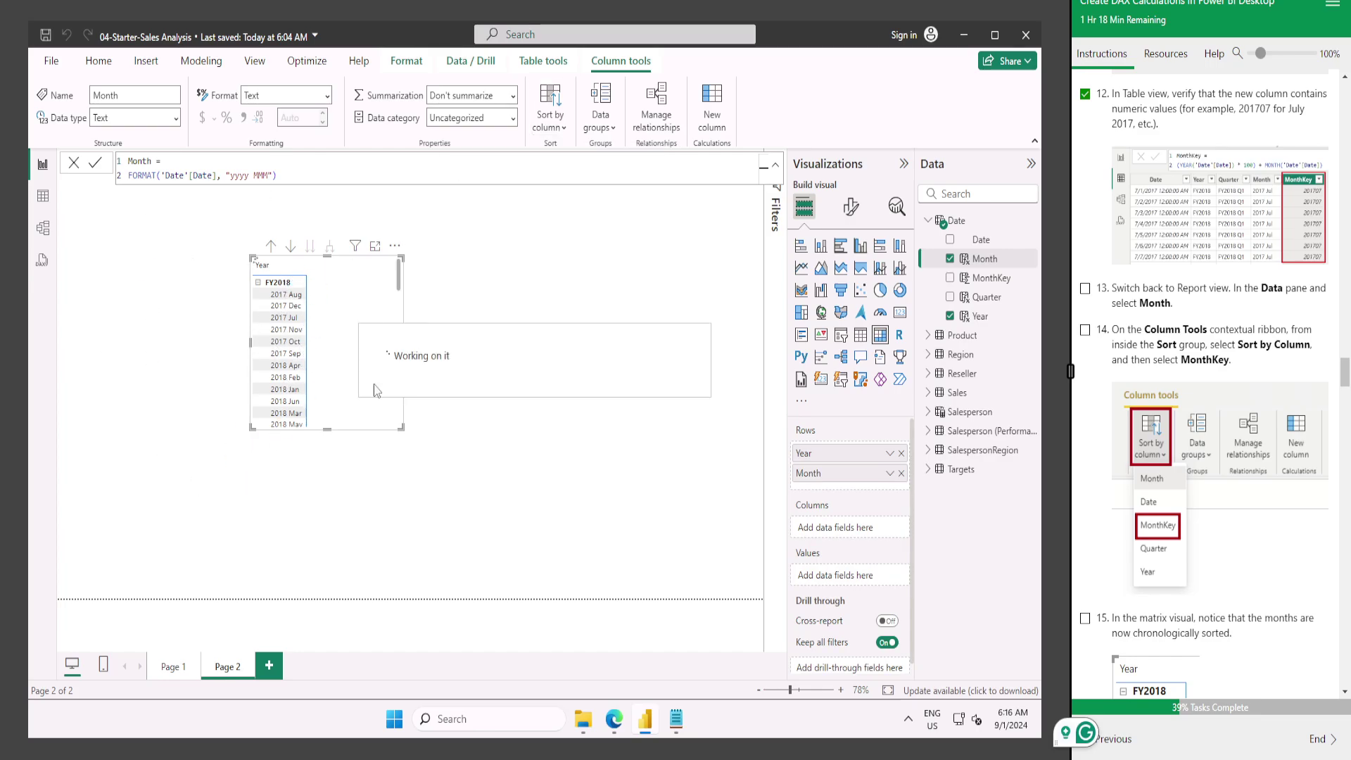
Check off lab tasks 13, 14 and 15 on sorting the months chronologically.
{"action": "left_click", "coordinate": [1085, 288]}
{"action": "left_click", "coordinate": [1085, 329]}
{"action": "scroll", "coordinate": [1177, 396], "scroll_direction": "down", "scroll_amount": 1}
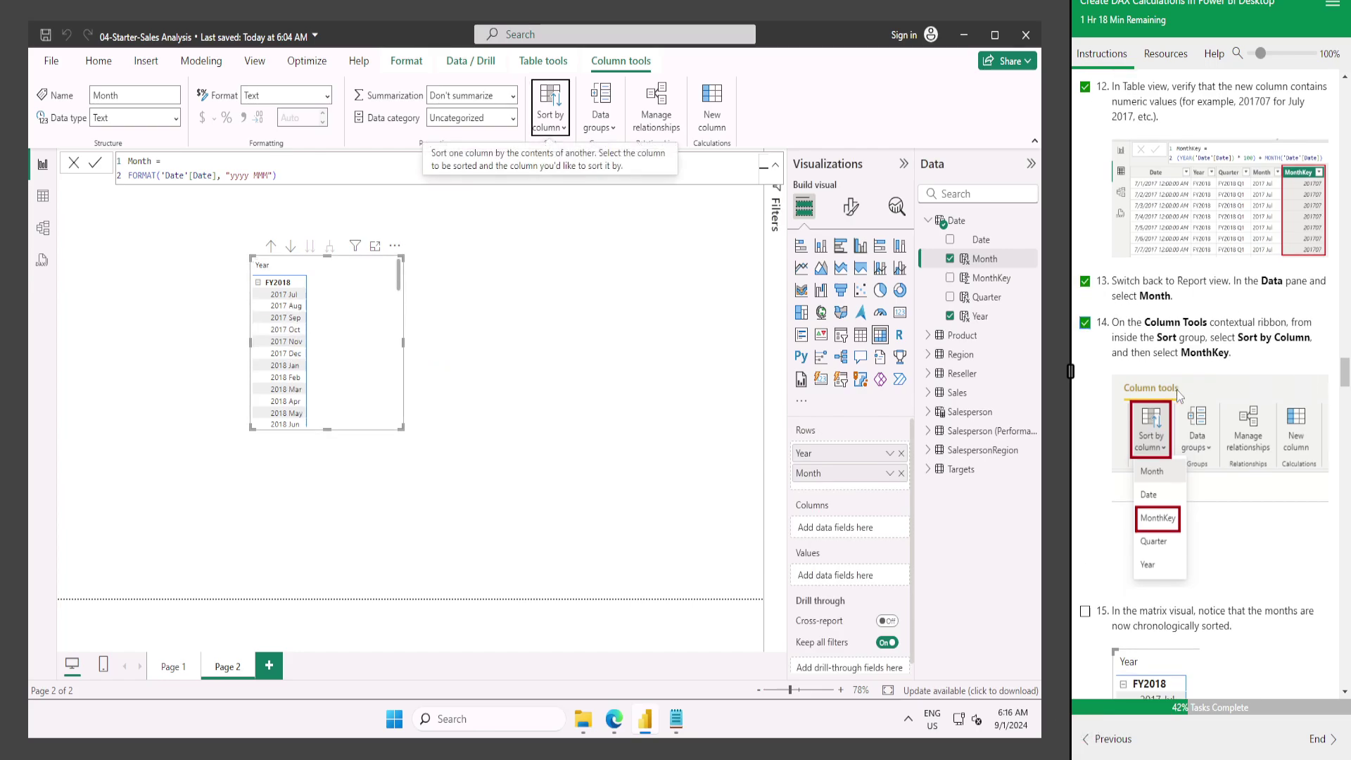
{"action": "scroll", "coordinate": [1177, 395], "scroll_direction": "down", "scroll_amount": 4}
{"action": "left_click", "coordinate": [1086, 299]}
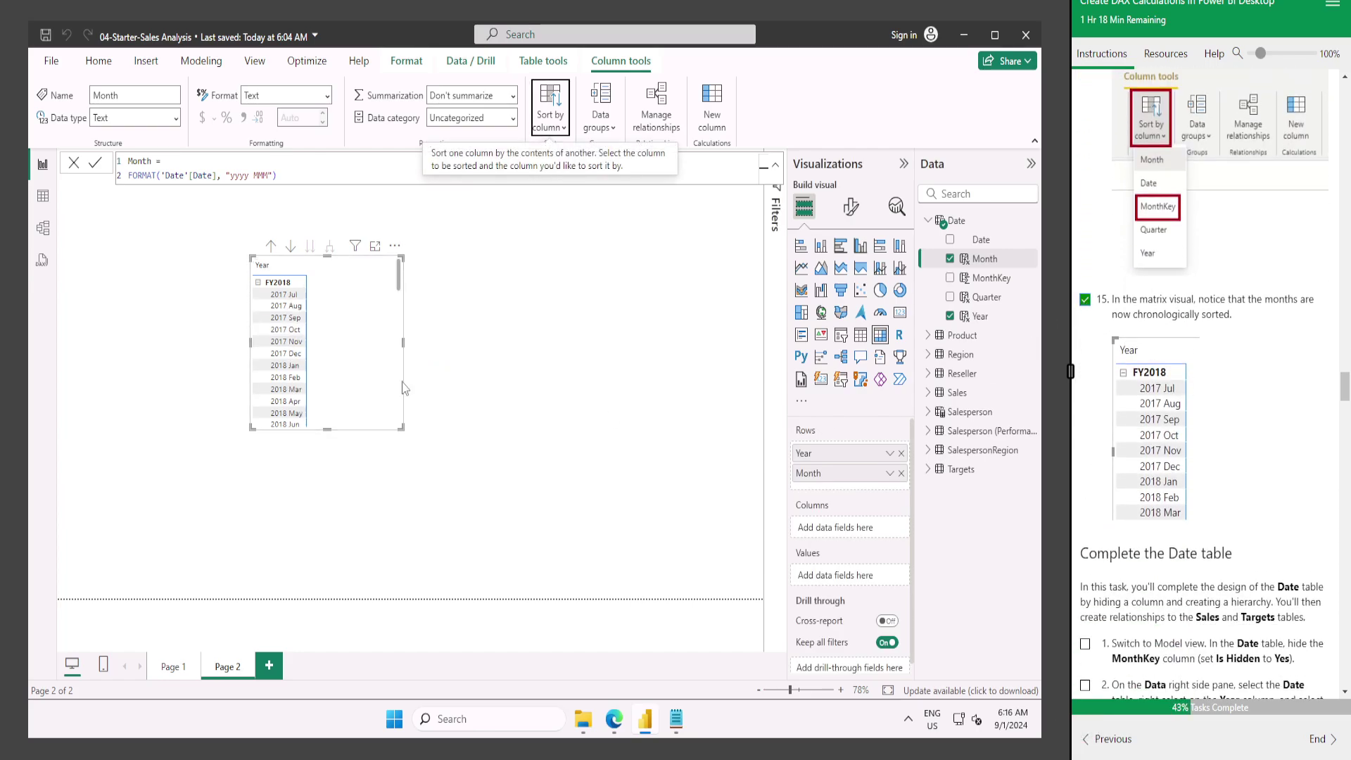
In Model view, set Is hidden to Yes for the Date table's MonthKey column and check off task 1 of Complete the Date table.
{"action": "scroll", "coordinate": [1182, 364], "scroll_direction": "down", "scroll_amount": 3}
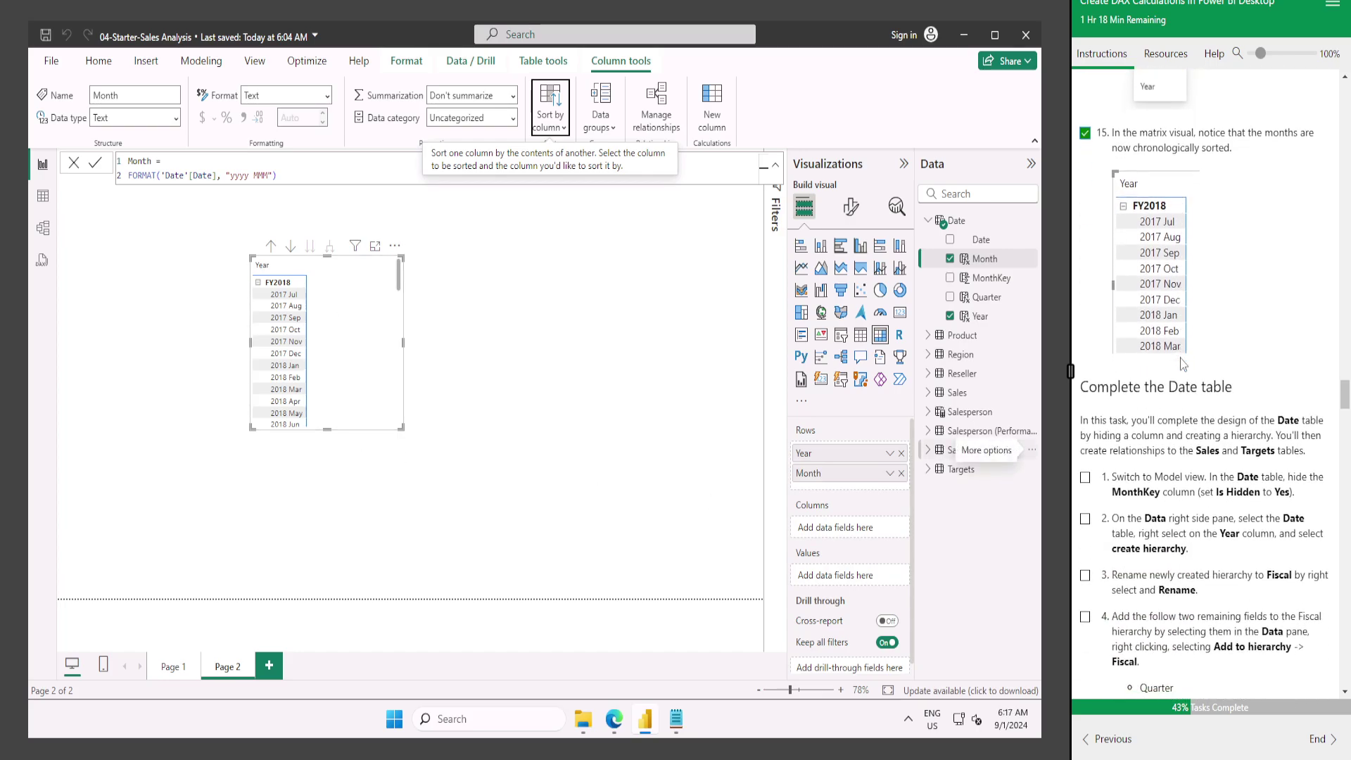
{"action": "scroll", "coordinate": [1182, 364], "scroll_direction": "down", "scroll_amount": 1}
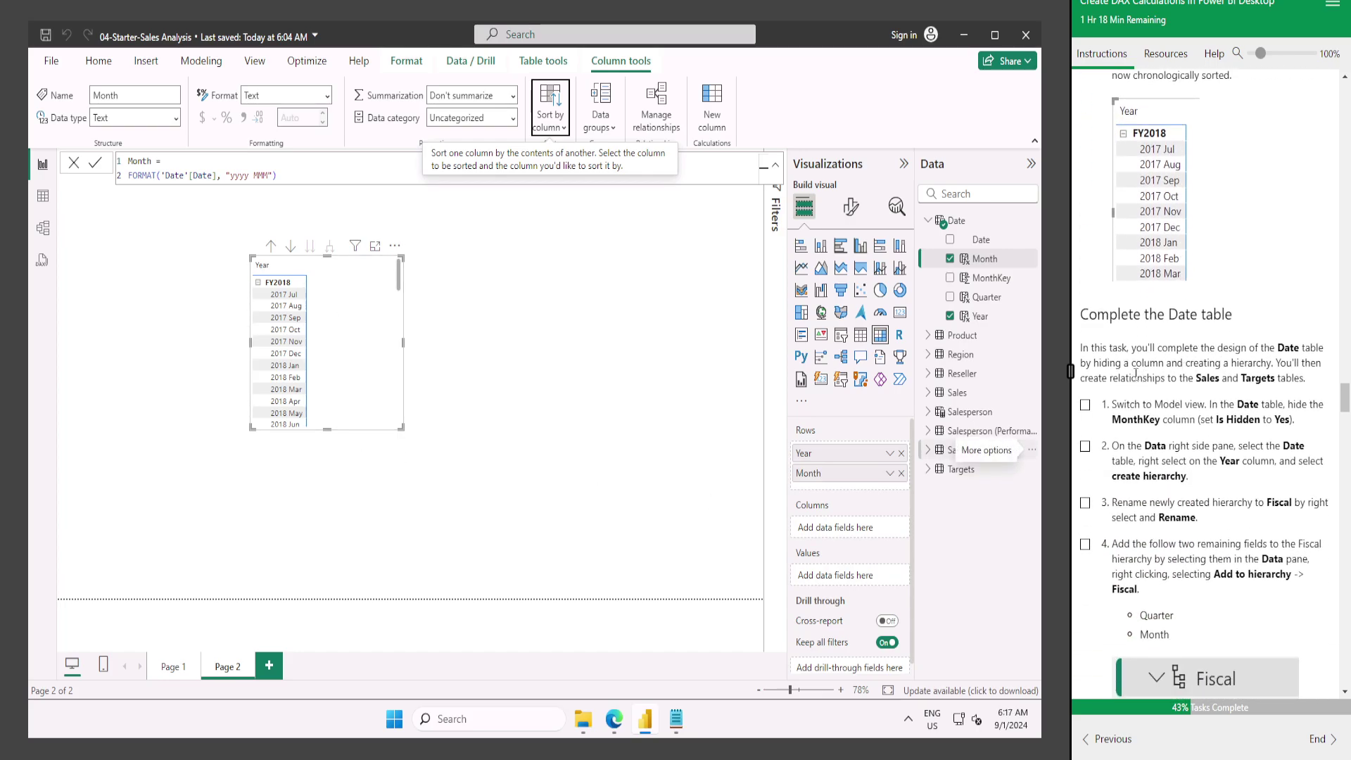
{"action": "scroll", "coordinate": [1145, 373], "scroll_direction": "down", "scroll_amount": 1}
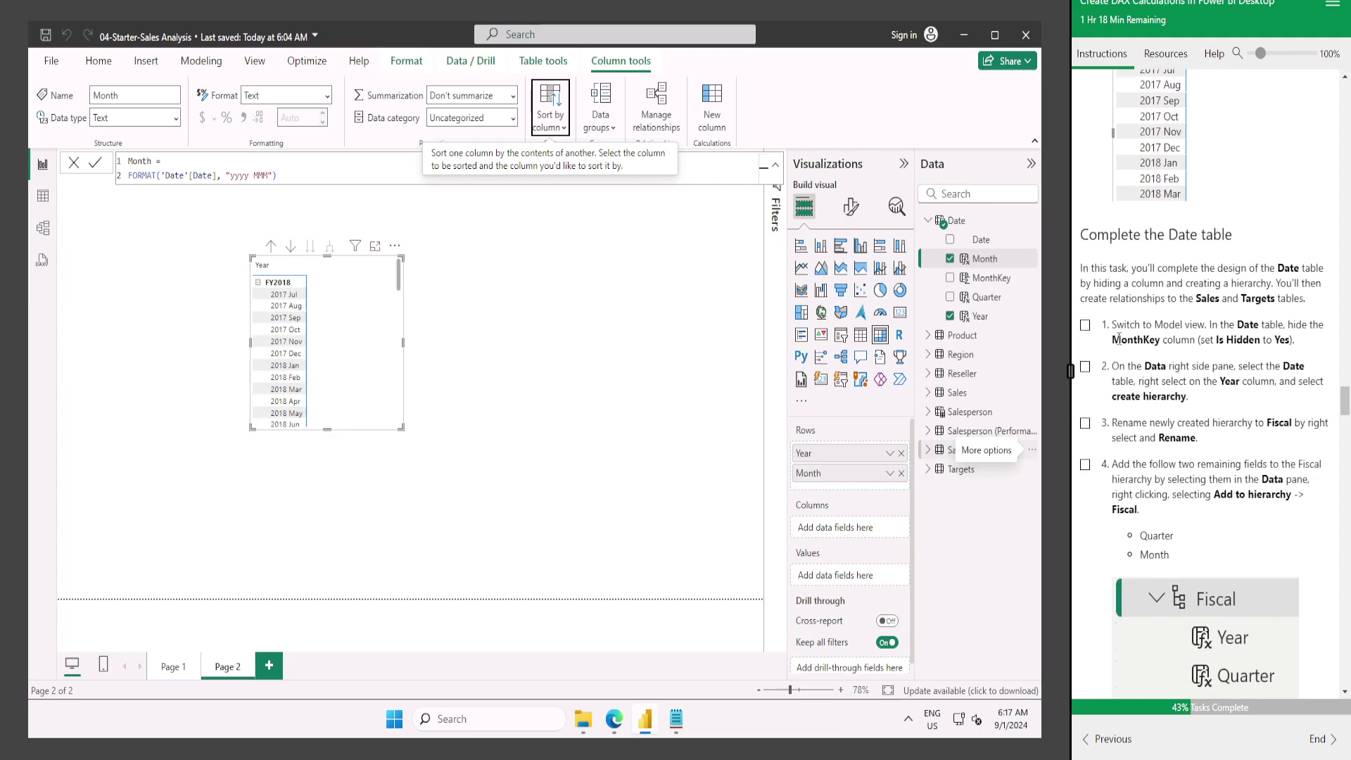
{"action": "left_click", "coordinate": [43, 195]}
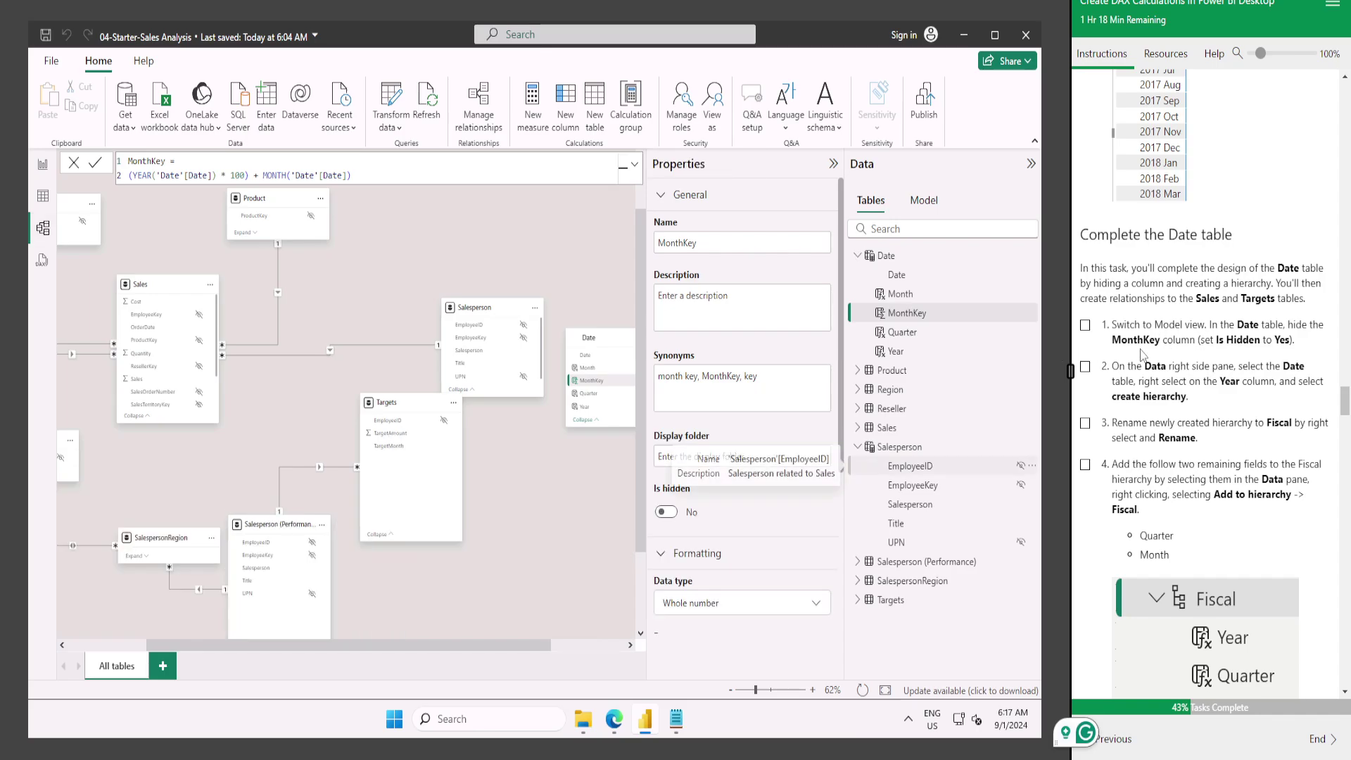
{"action": "right_click", "coordinate": [912, 317]}
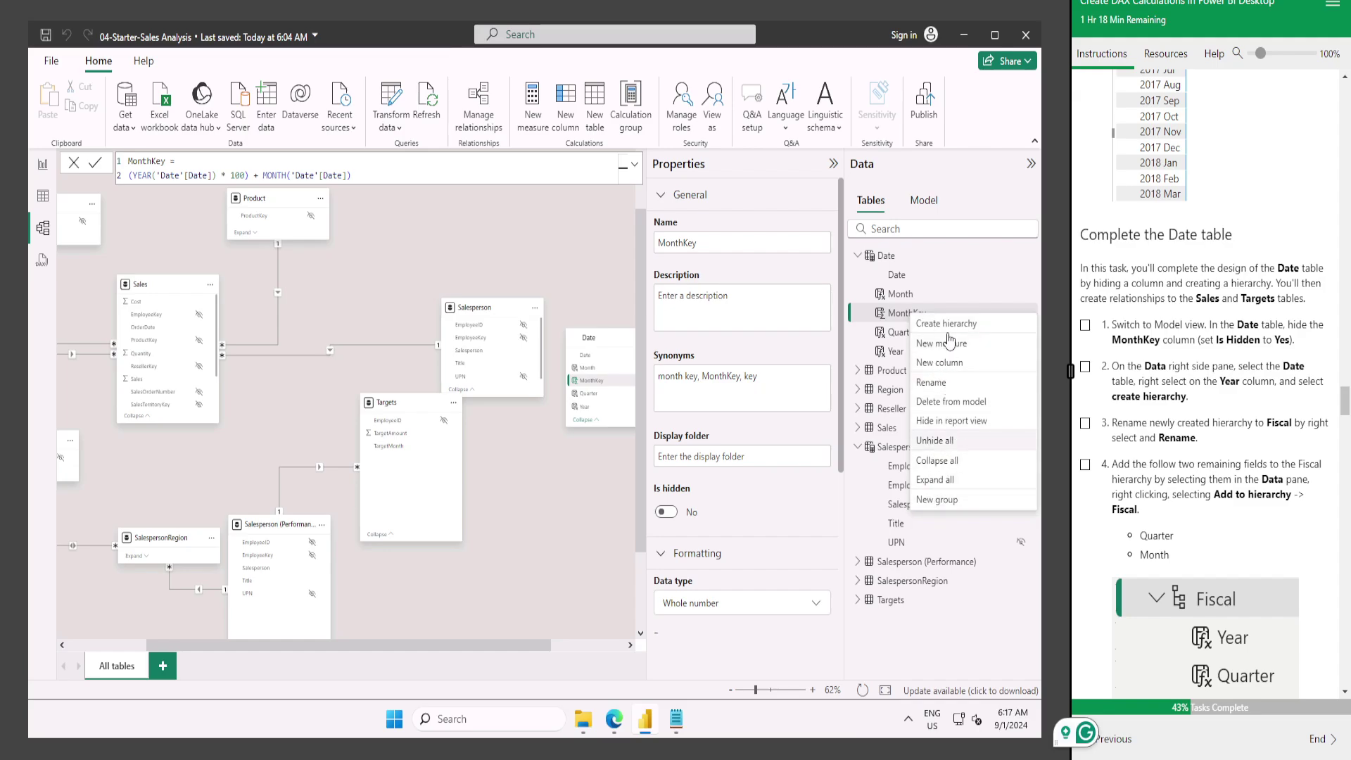
{"action": "left_click", "coordinate": [666, 513]}
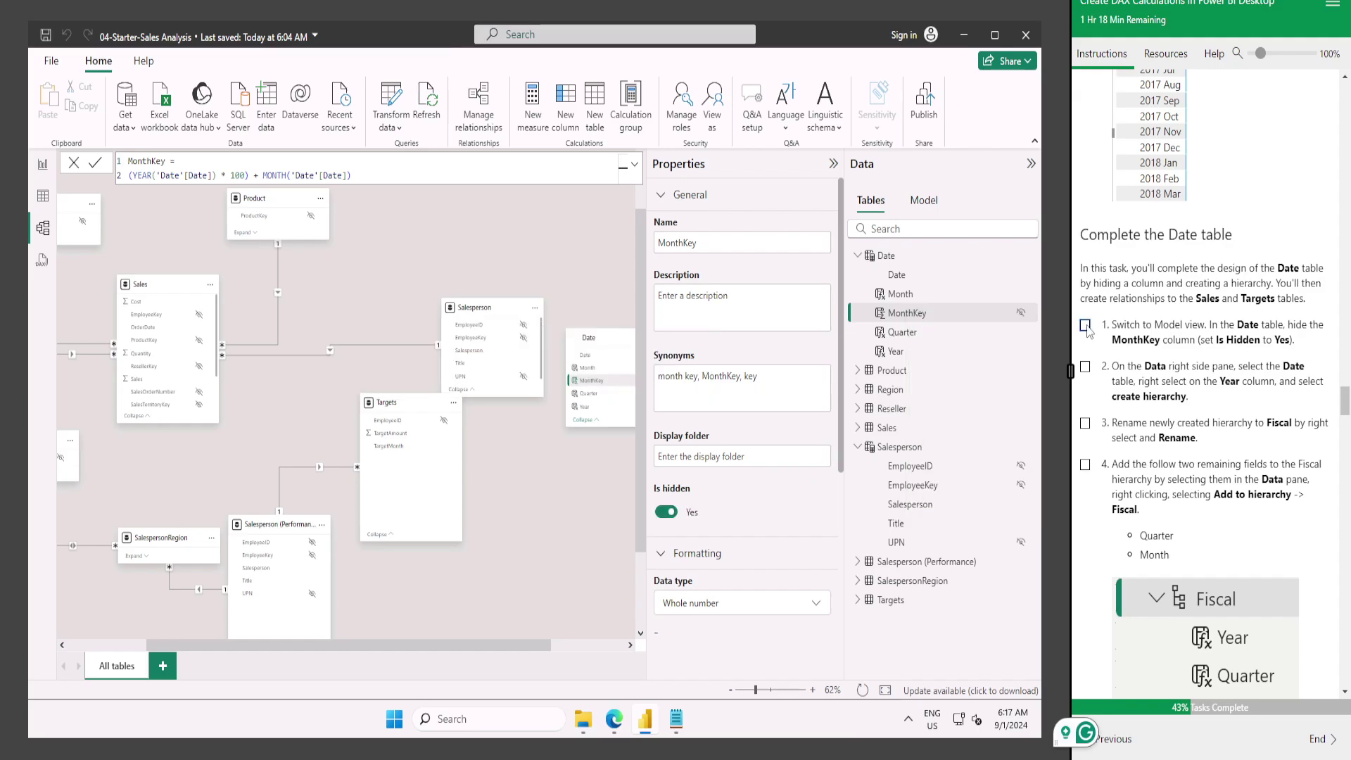
{"action": "scroll", "coordinate": [1105, 362], "scroll_direction": "down", "scroll_amount": 1}
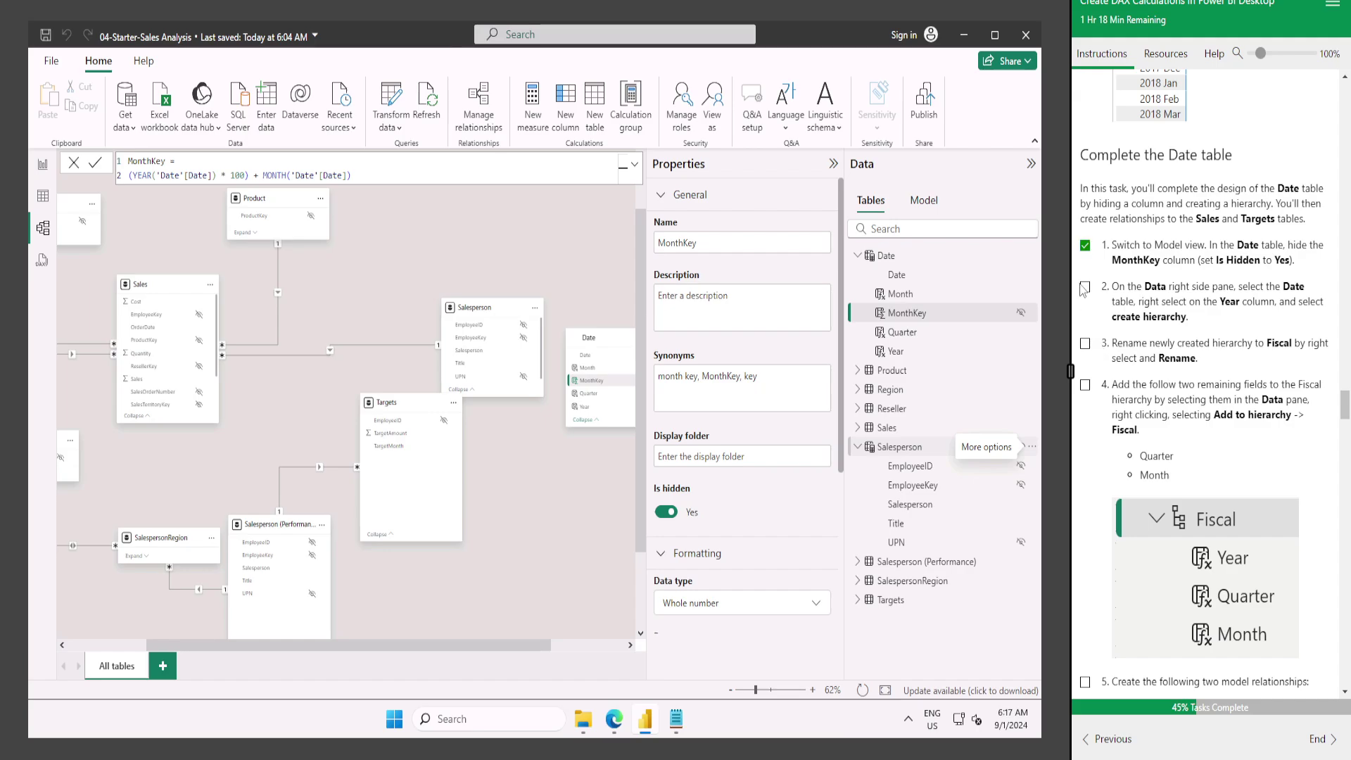
Check off lab task 2 and create a hierarchy from the Date table's Year column.
{"action": "left_click", "coordinate": [1086, 287]}
{"action": "right_click", "coordinate": [900, 356]}
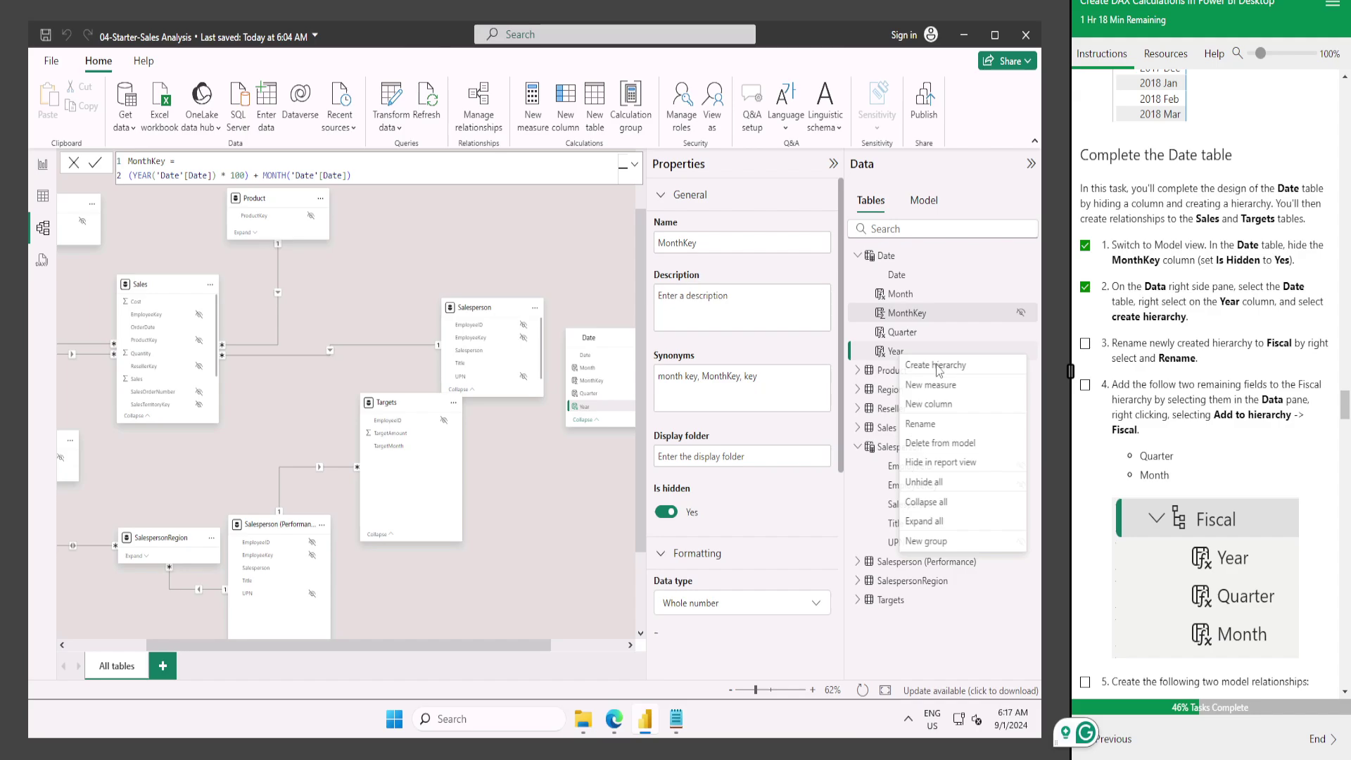
{"action": "left_click", "coordinate": [938, 366]}
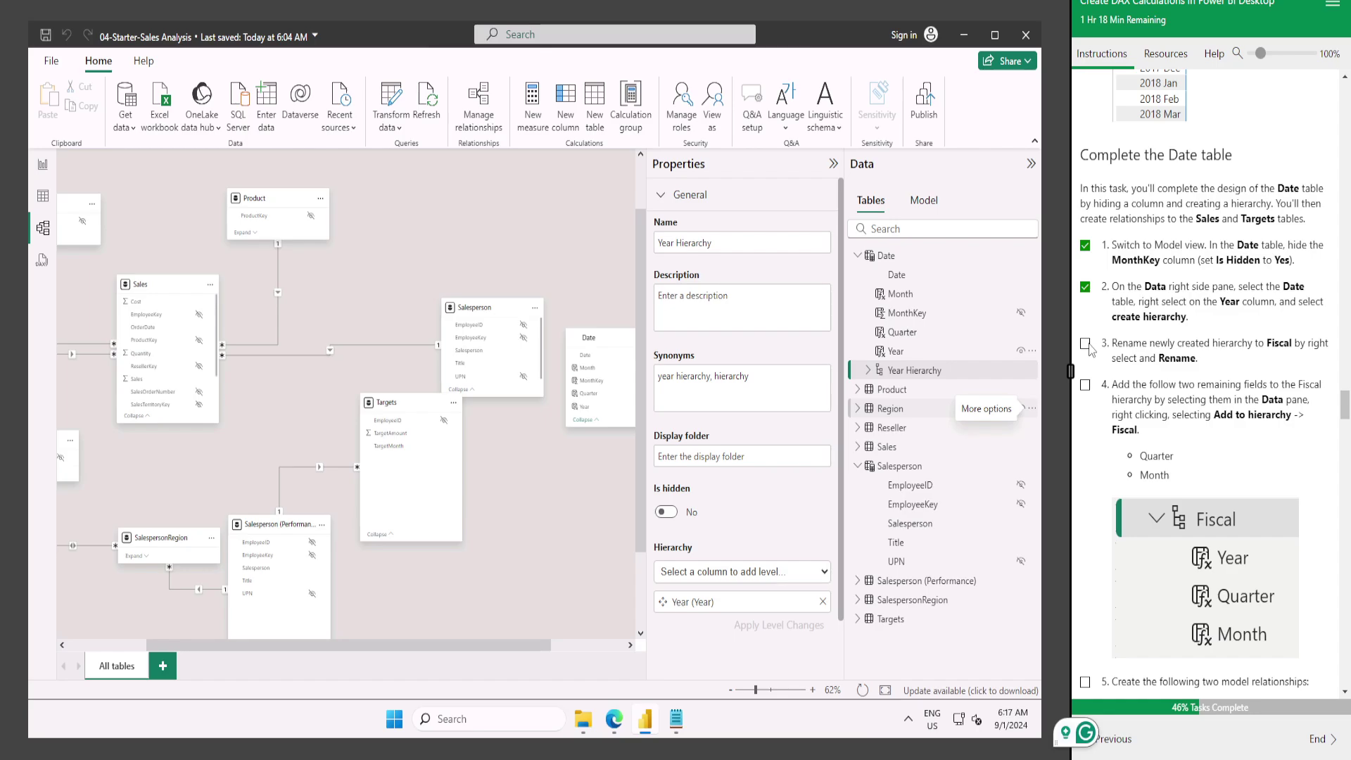
Rename the new Year hierarchy in the Date table to Fiscal.
{"action": "left_click", "coordinate": [773, 243]}
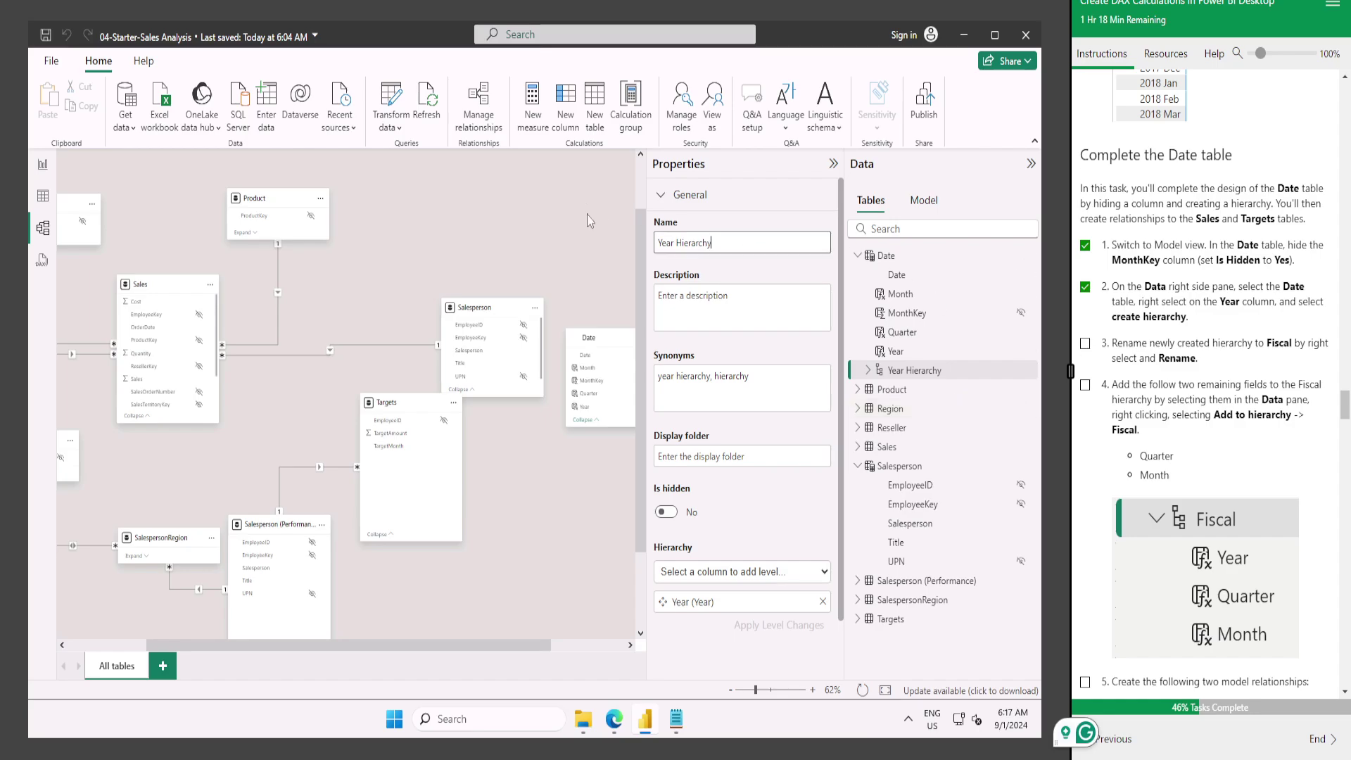
{"action": "double_click", "coordinate": [711, 244]}
{"action": "key", "text": "BackSpace"}
{"action": "type", "text": "Fiscal"}
{"action": "left_click", "coordinate": [802, 327]}
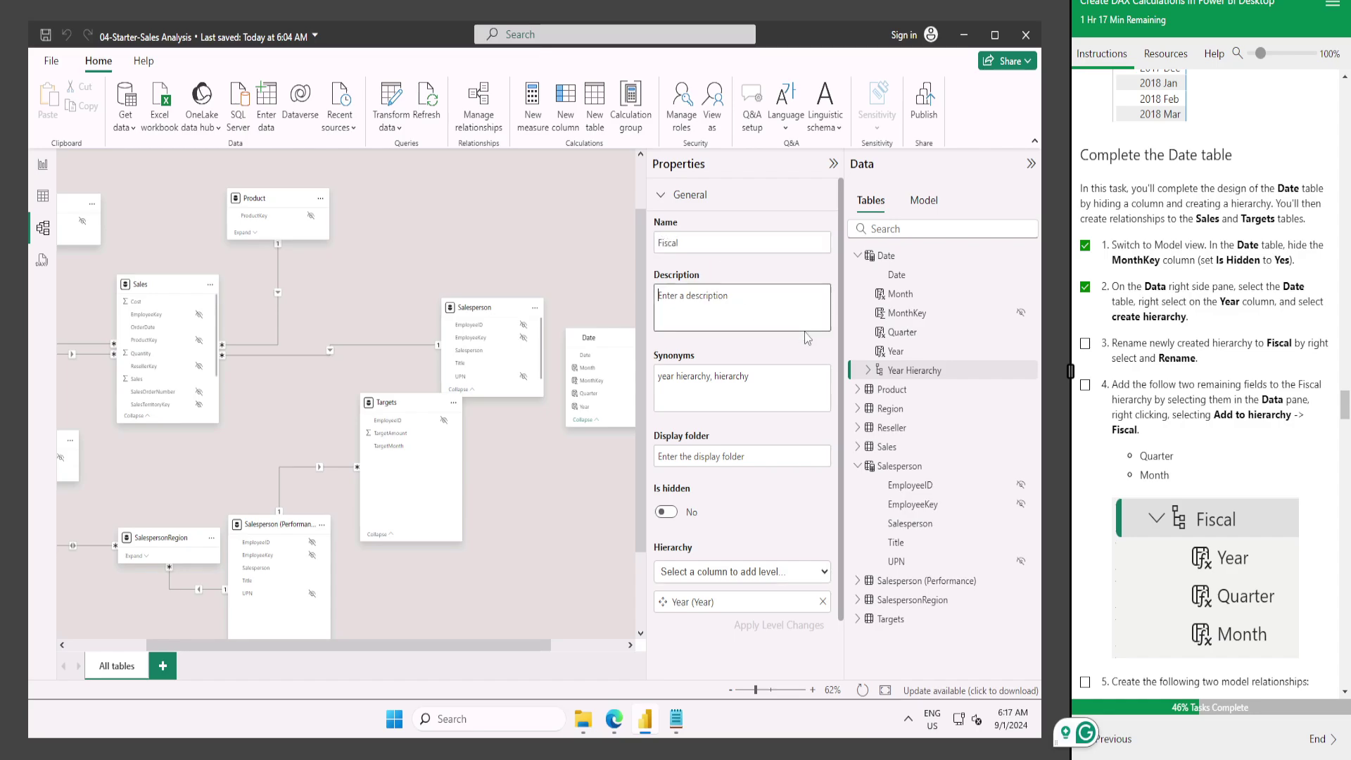
Check off lab task 3 of Complete the Date table.
{"action": "left_click", "coordinate": [1085, 342]}
{"action": "scroll", "coordinate": [1151, 419], "scroll_direction": "down", "scroll_amount": 1}
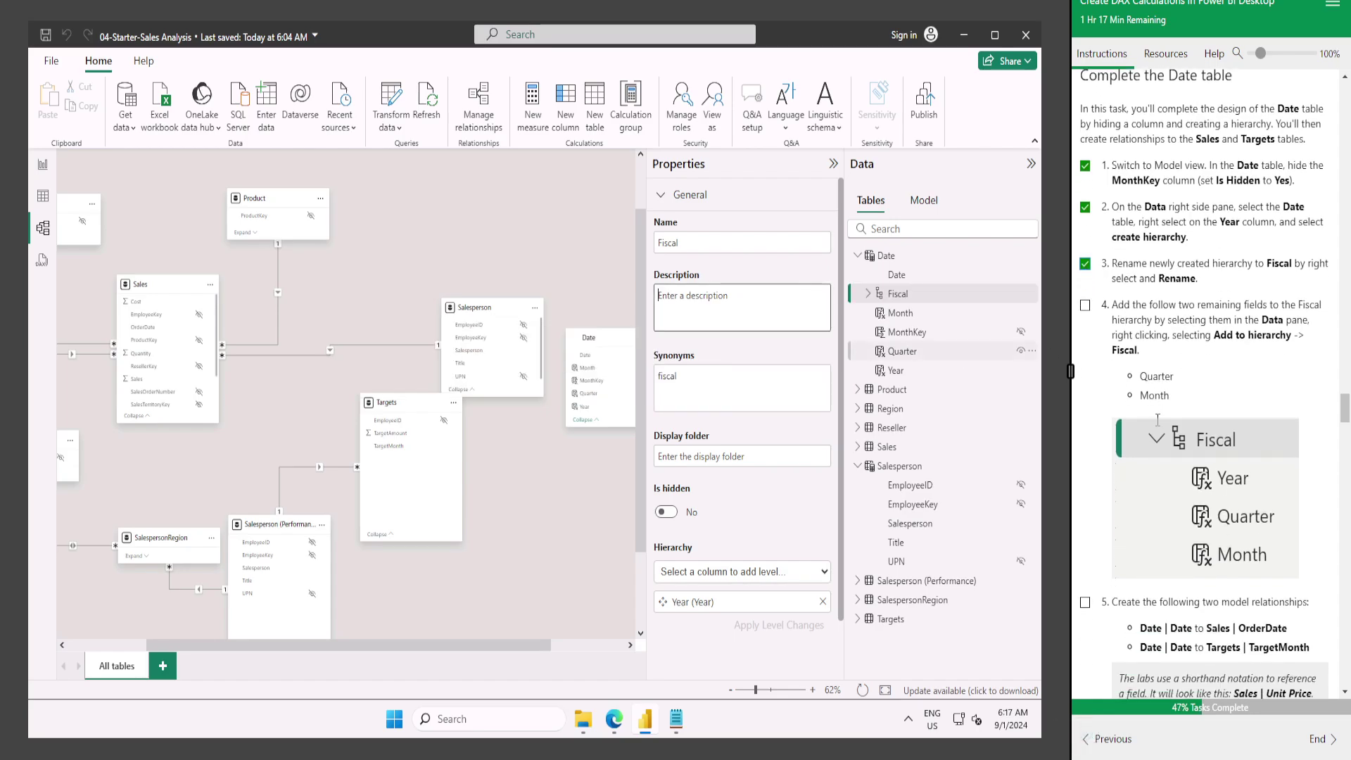
{"action": "scroll", "coordinate": [1157, 390], "scroll_direction": "down", "scroll_amount": 1}
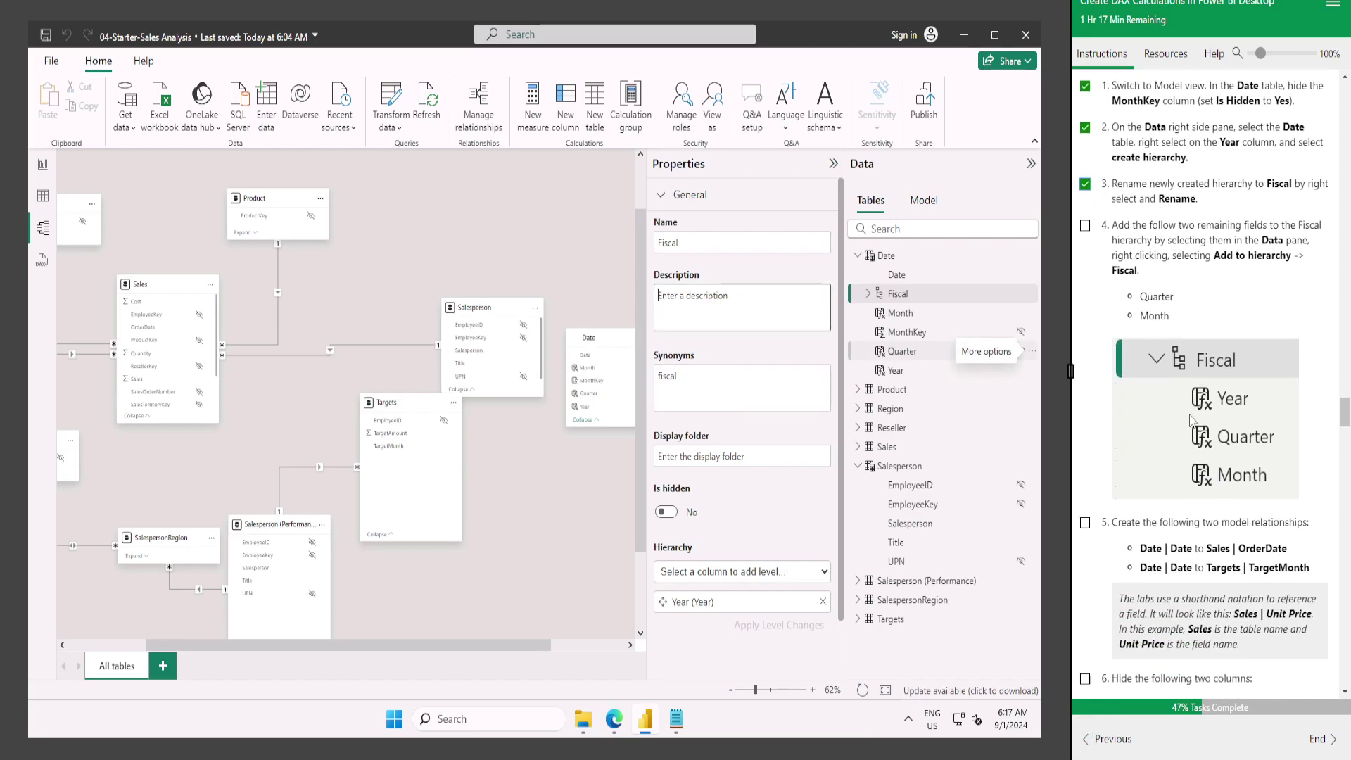
{"action": "scroll", "coordinate": [758, 551], "scroll_direction": "down", "scroll_amount": 1}
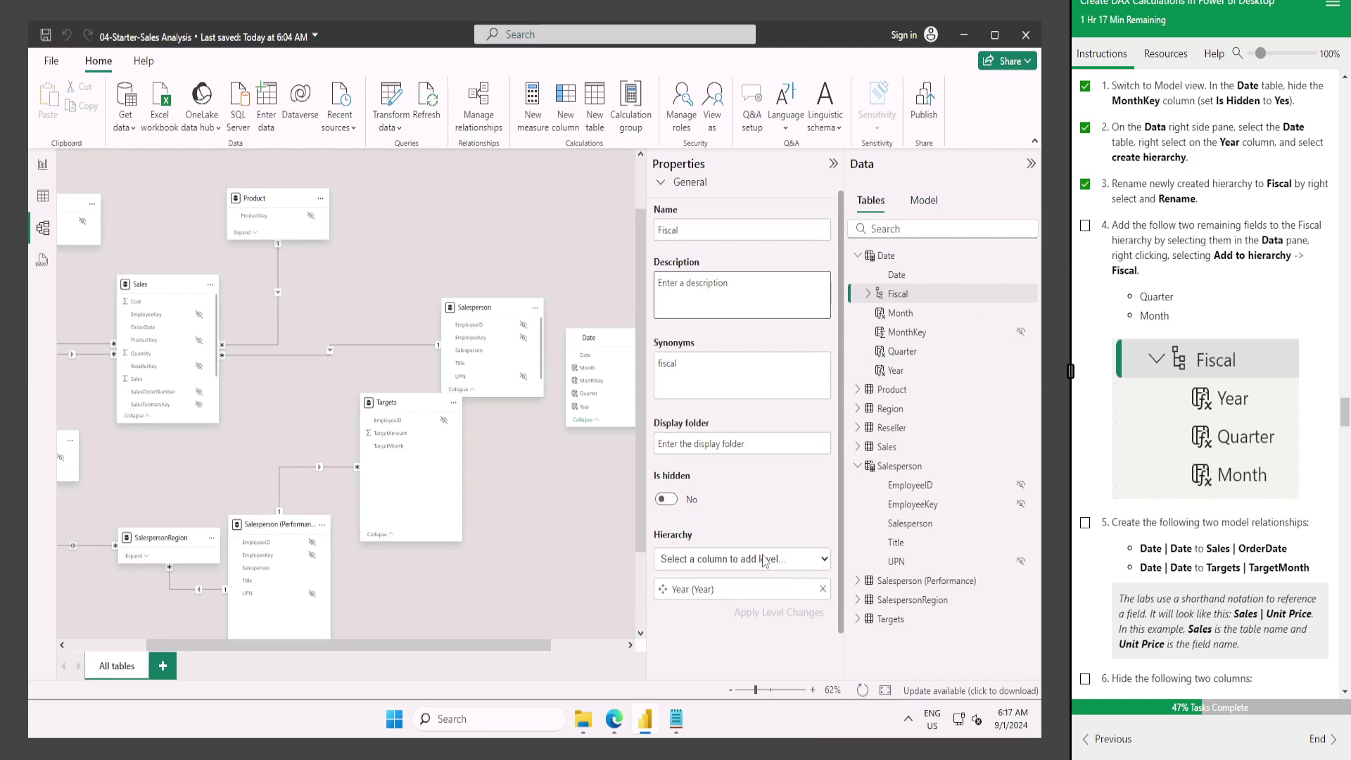
Add Quarter and Month as levels of the Fiscal hierarchy, apply the level changes, and check off lab tasks 4 and 5.
{"action": "left_click", "coordinate": [764, 560]}
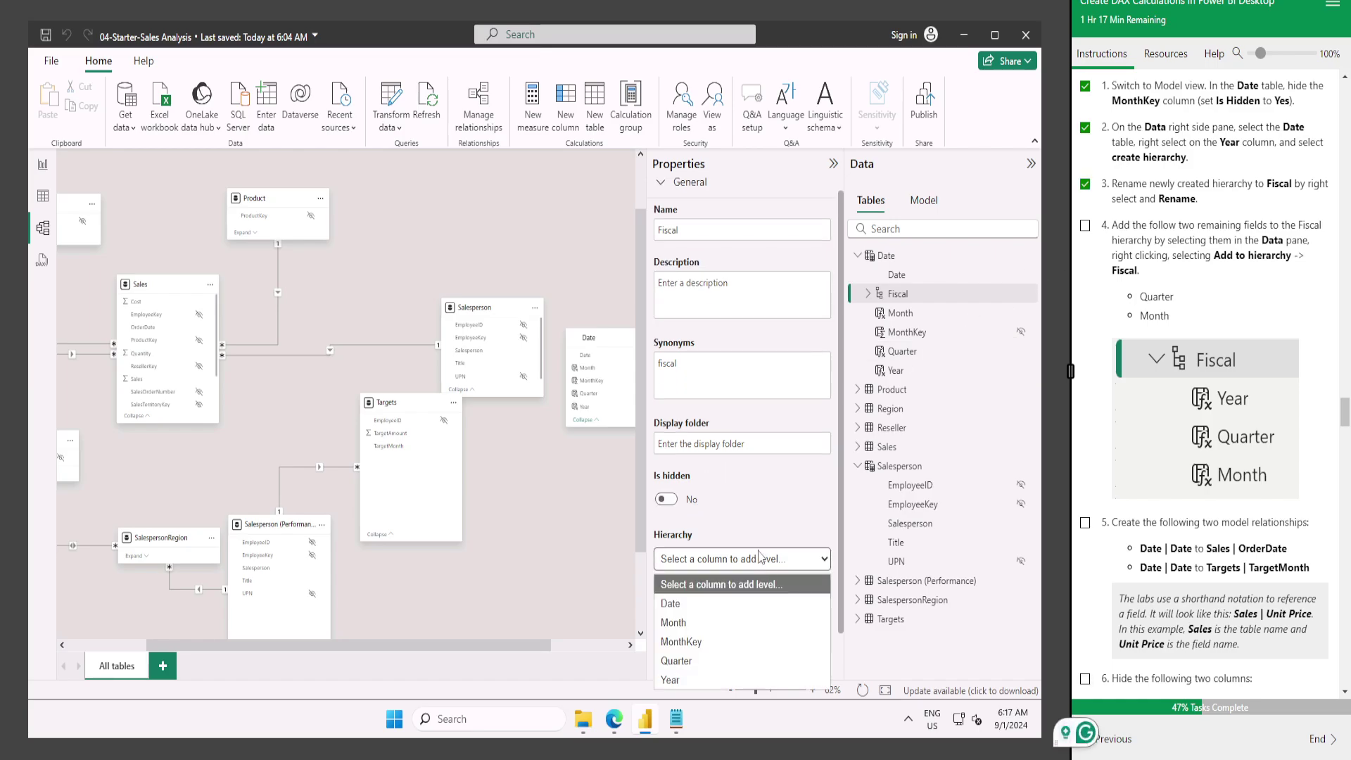
{"action": "left_click", "coordinate": [686, 662]}
{"action": "left_click", "coordinate": [731, 559]}
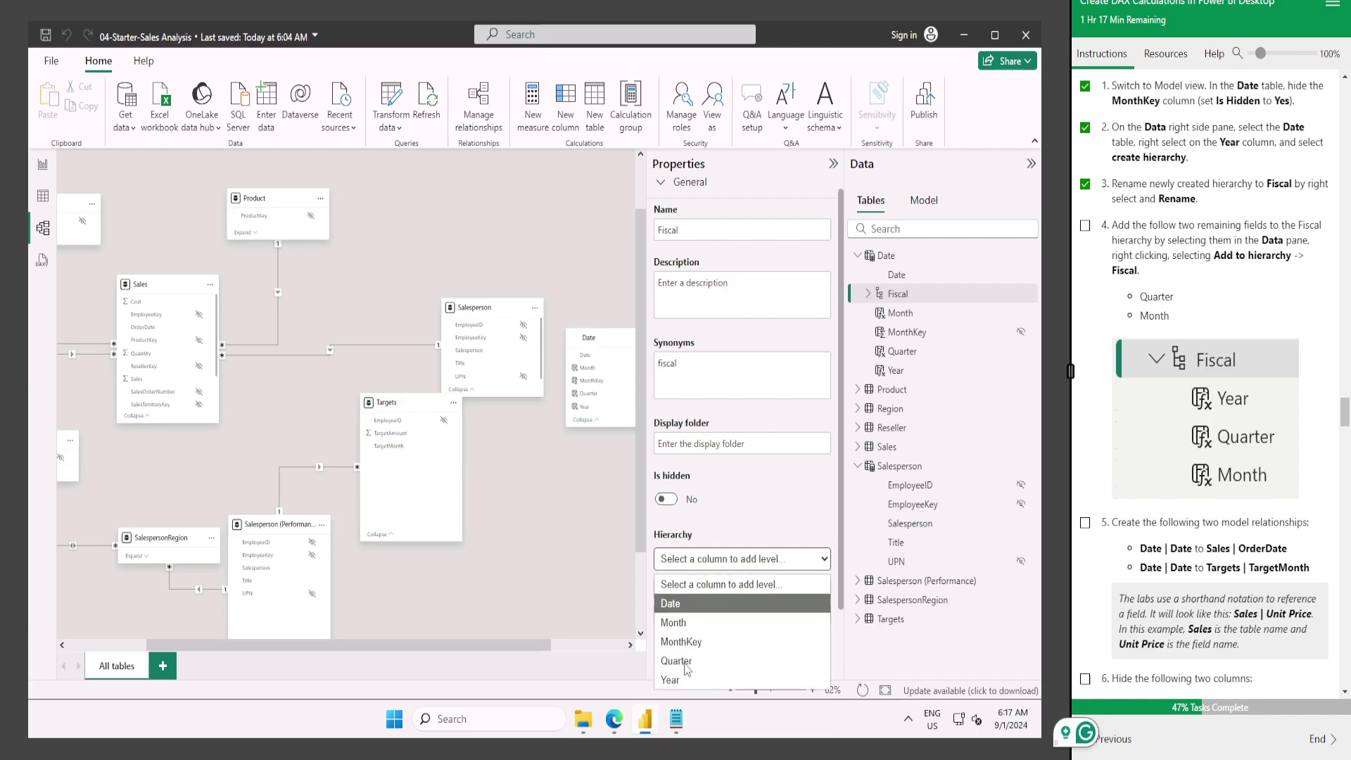
{"action": "left_click", "coordinate": [690, 626]}
{"action": "scroll", "coordinate": [754, 459], "scroll_direction": "down", "scroll_amount": 2}
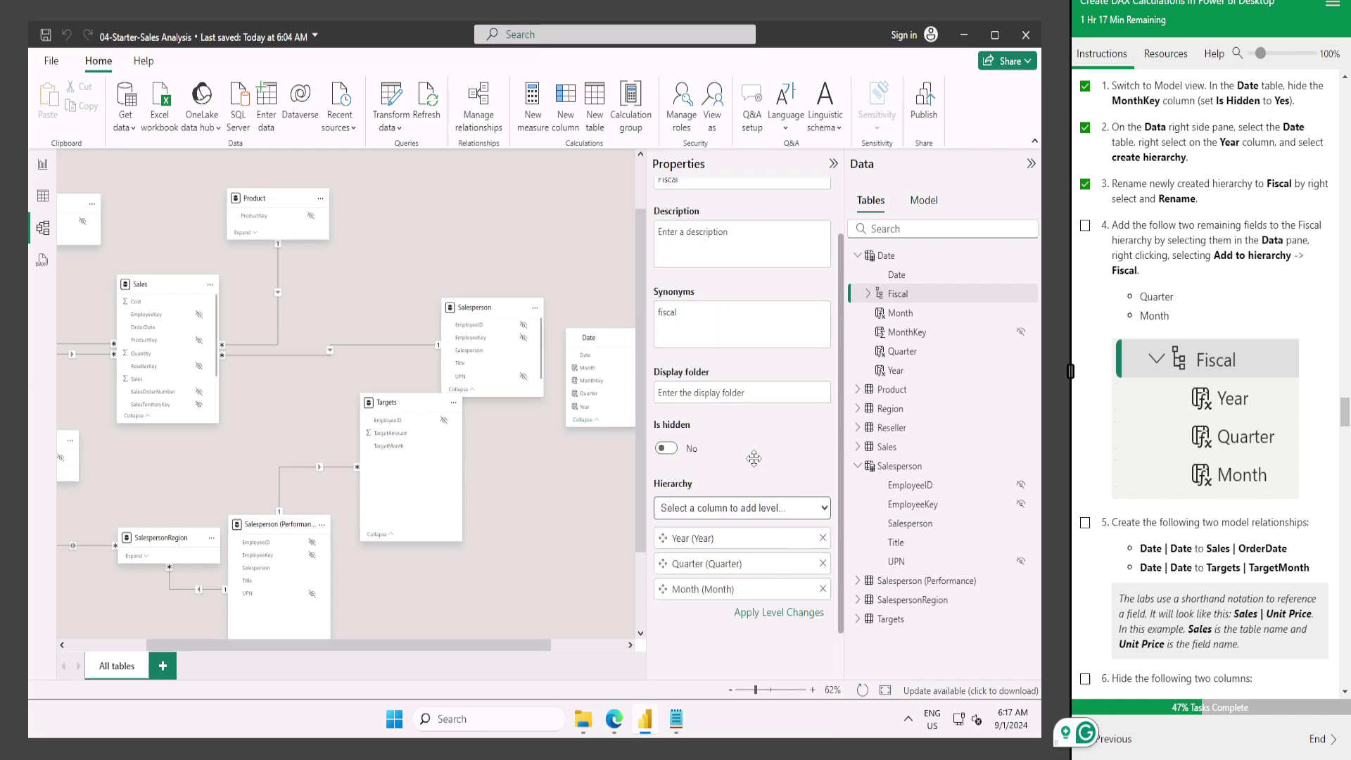
{"action": "left_click", "coordinate": [791, 614]}
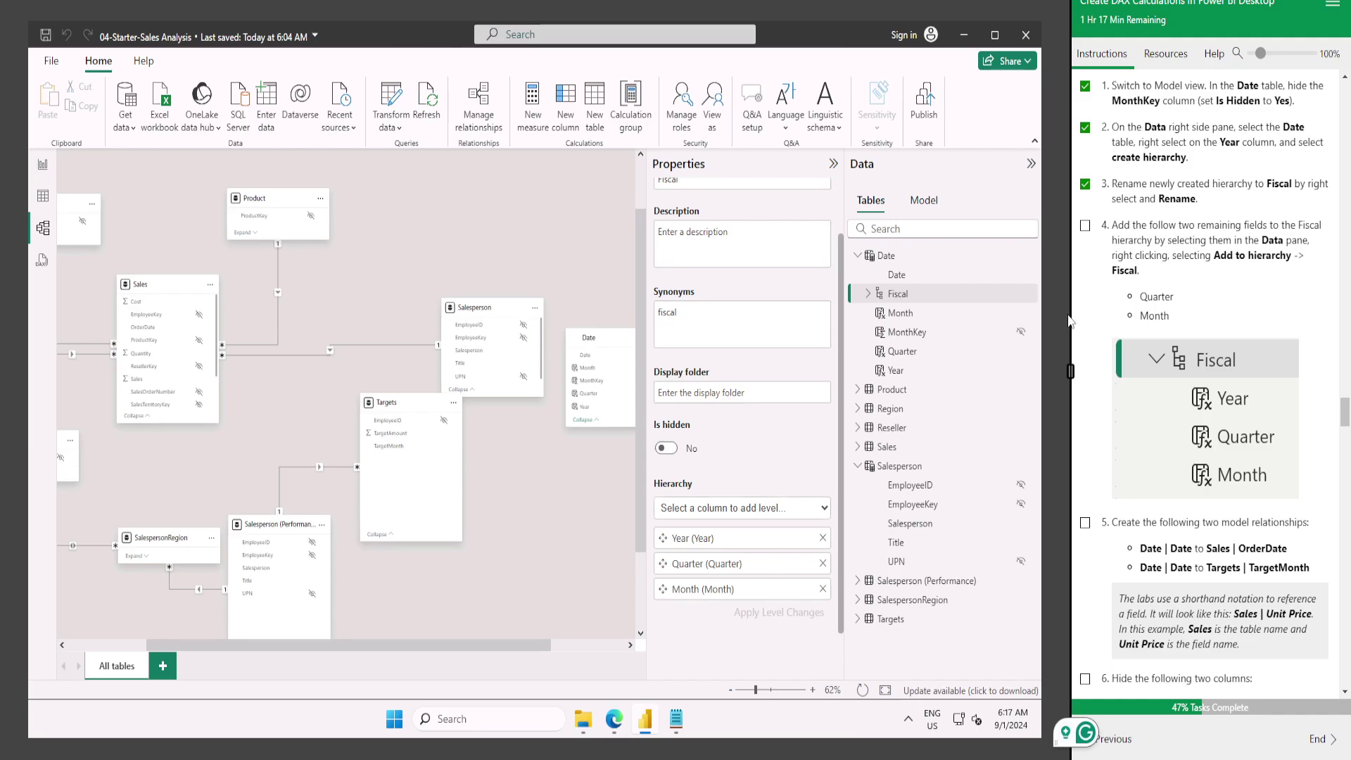
{"action": "left_click", "coordinate": [1084, 227]}
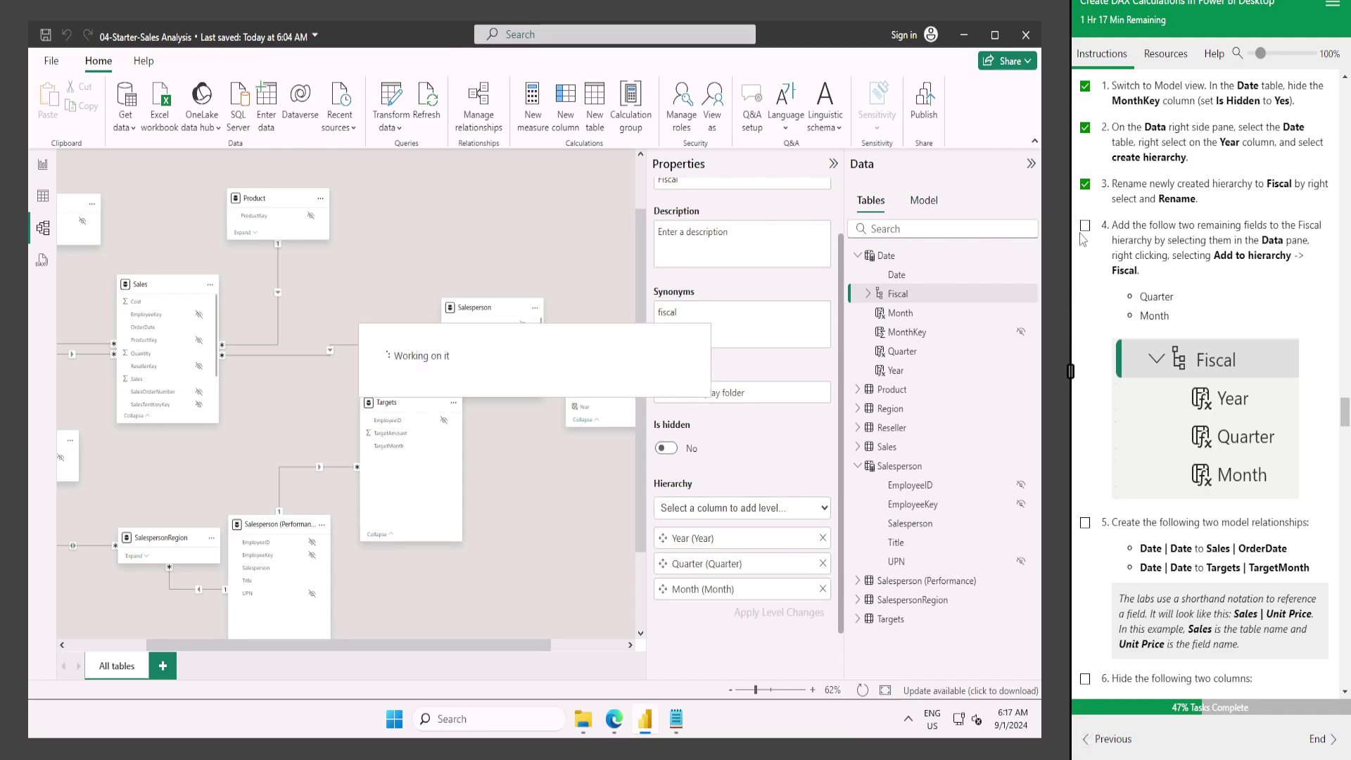
{"action": "left_click", "coordinate": [1085, 524]}
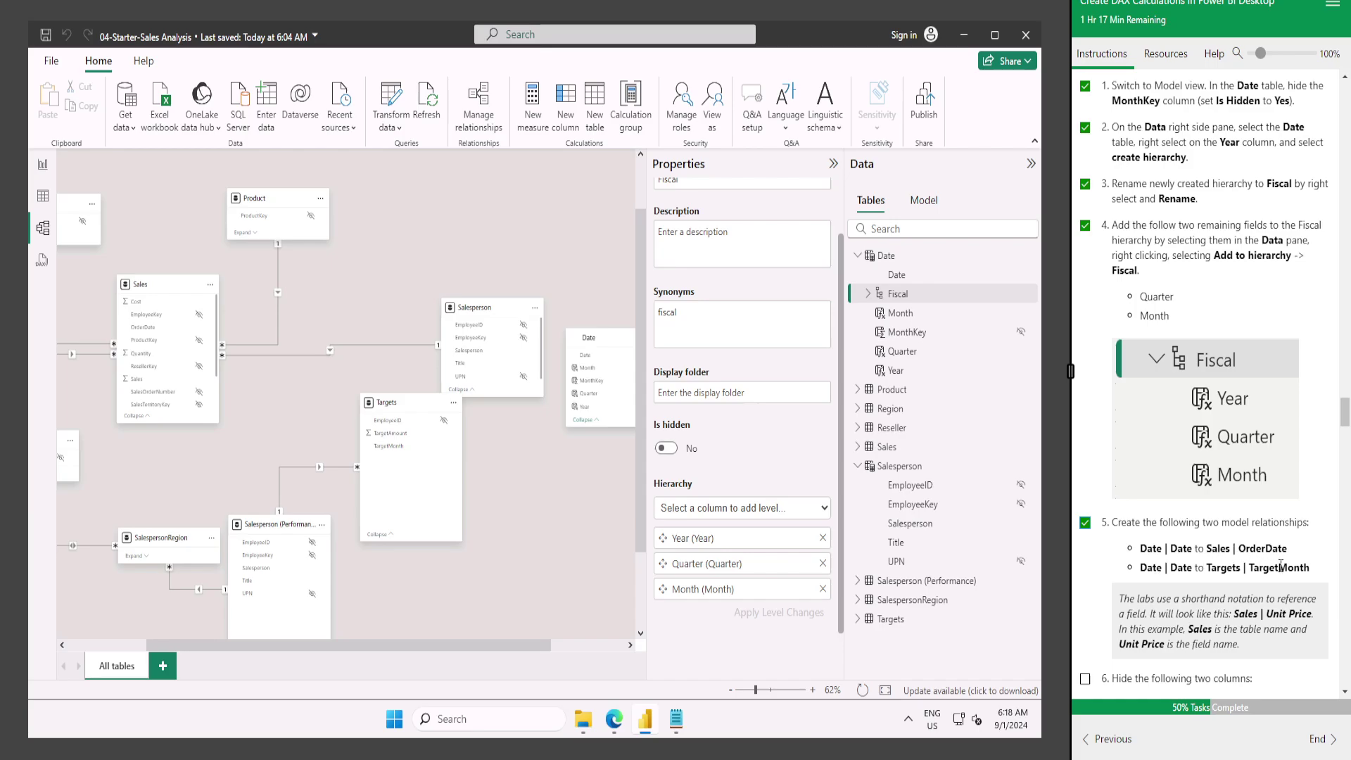
Move the Date table beside the Sales table and create a relationship between Sales OrderDate and the Date table's Date column.
{"action": "left_click", "coordinate": [511, 269]}
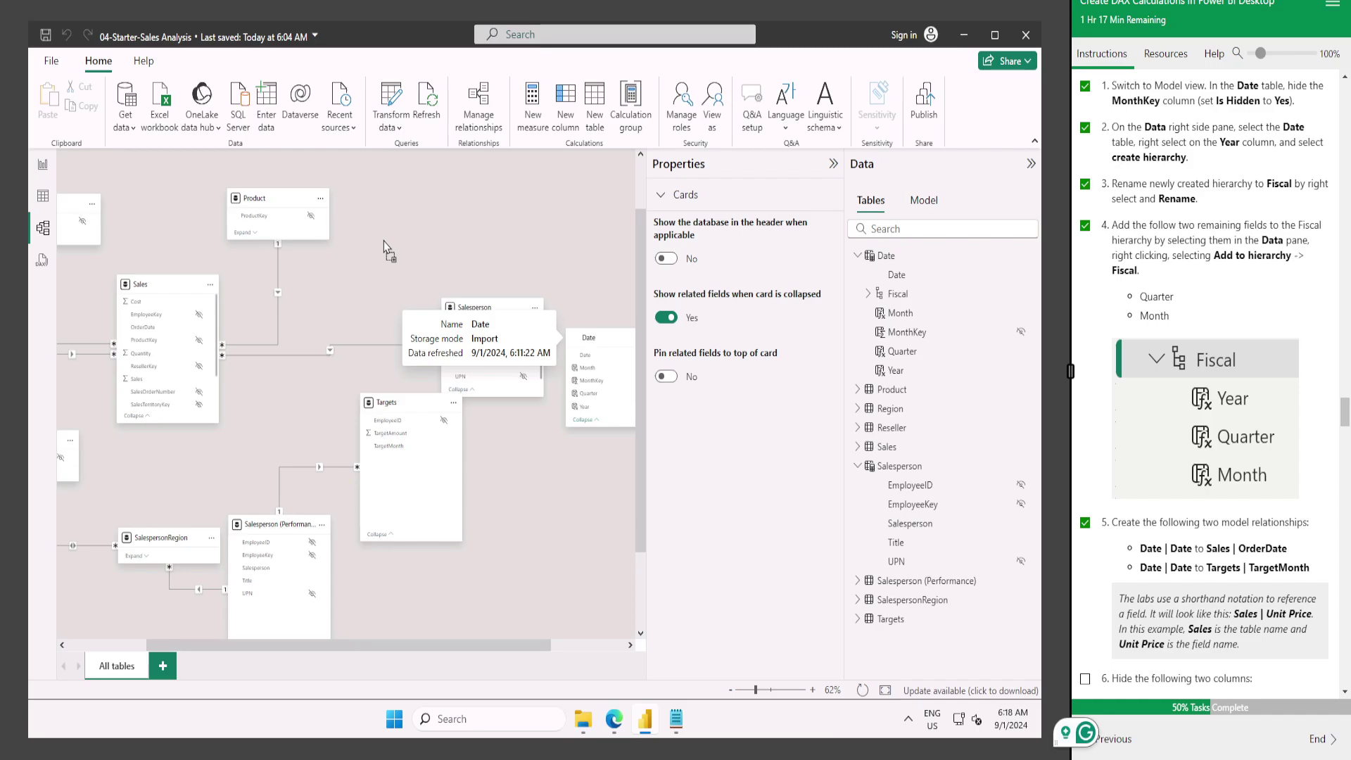
{"action": "left_click_drag", "start_coordinate": [573, 345], "coordinate": [383, 241]}
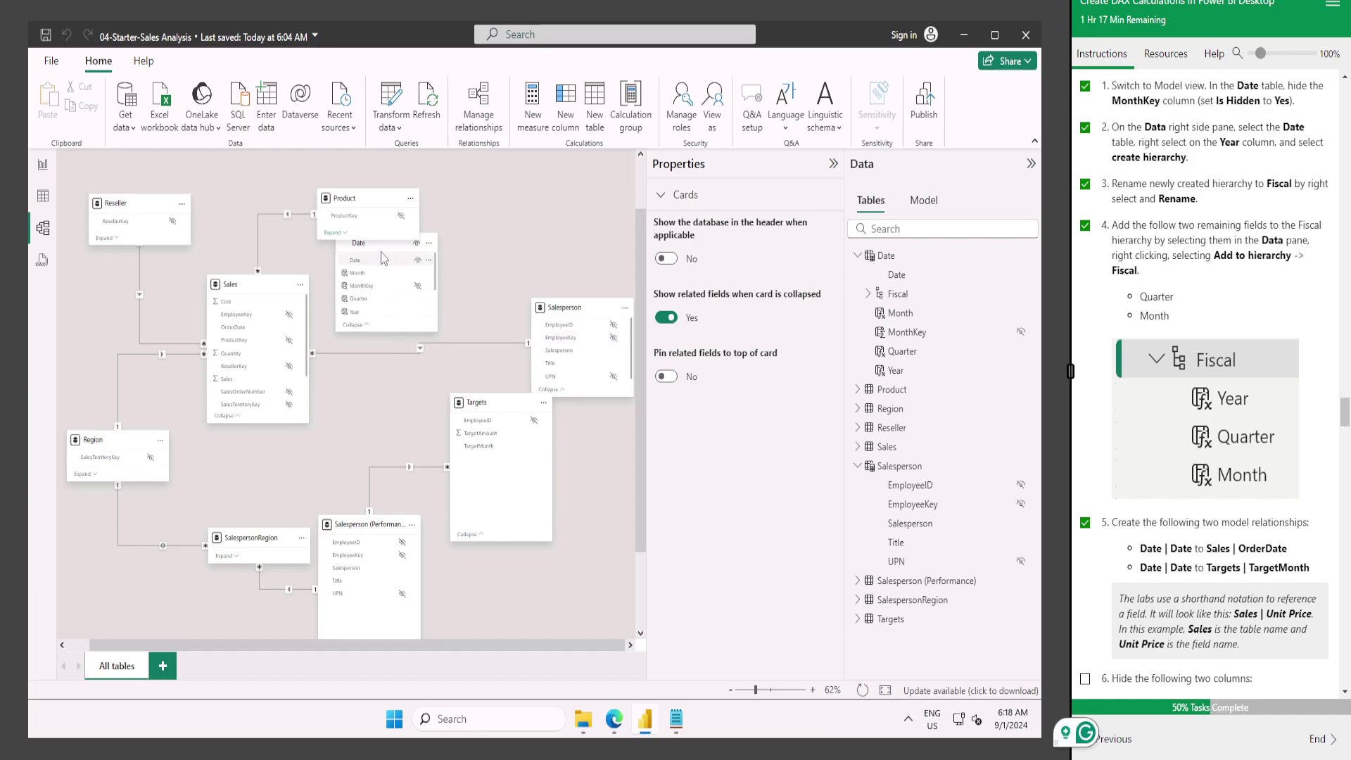
{"action": "left_click_drag", "start_coordinate": [354, 261], "coordinate": [319, 366]}
{"action": "scroll", "coordinate": [267, 351], "scroll_direction": "down", "scroll_amount": 2}
{"action": "scroll", "coordinate": [251, 343], "scroll_direction": "up", "scroll_amount": 3}
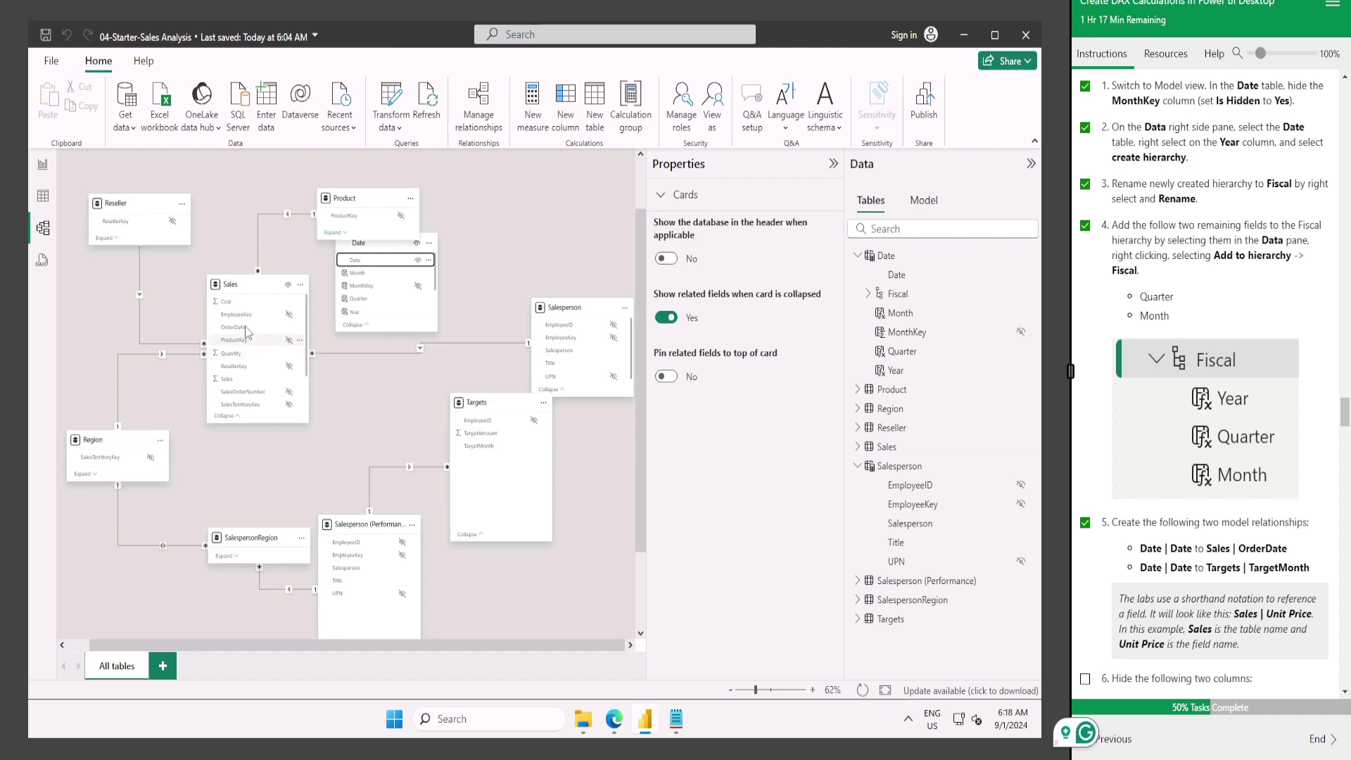
{"action": "left_click_drag", "start_coordinate": [236, 327], "coordinate": [383, 275]}
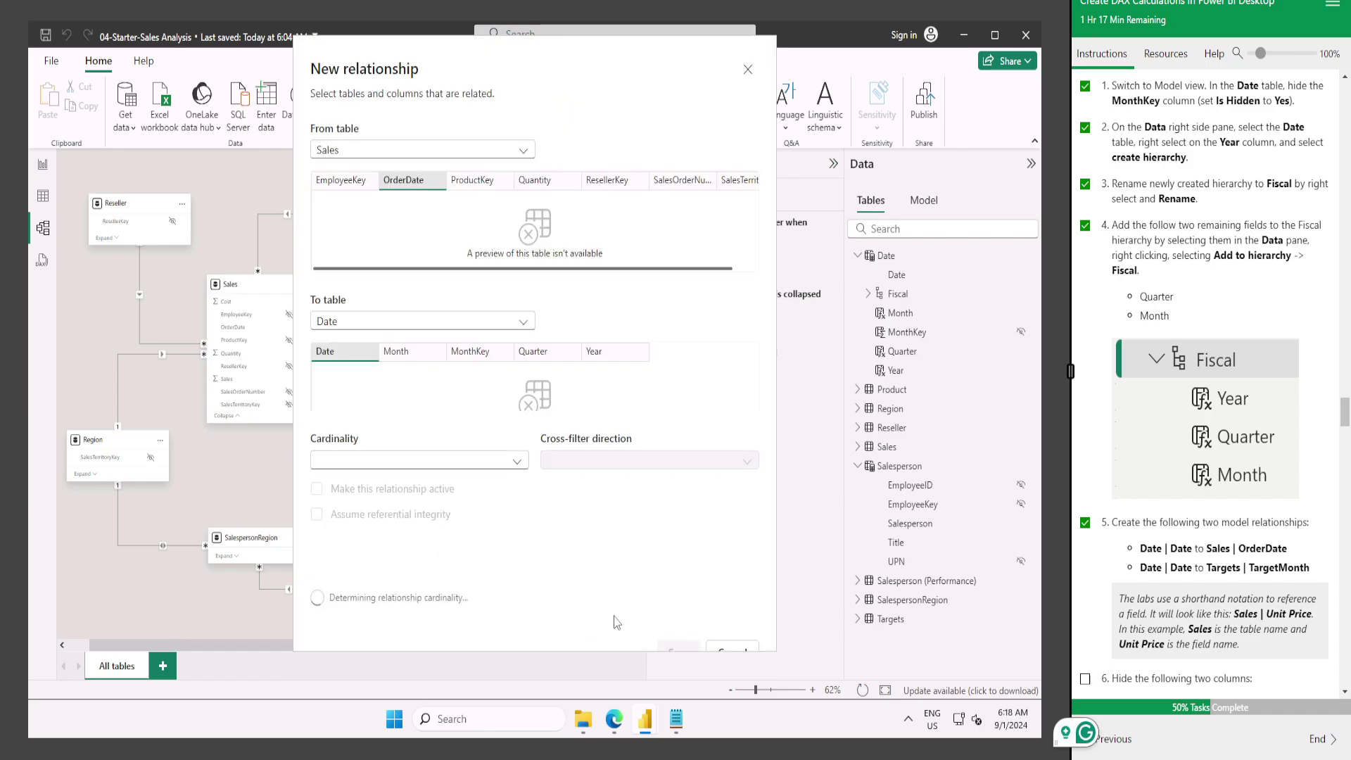
{"action": "key", "text": "Return"}
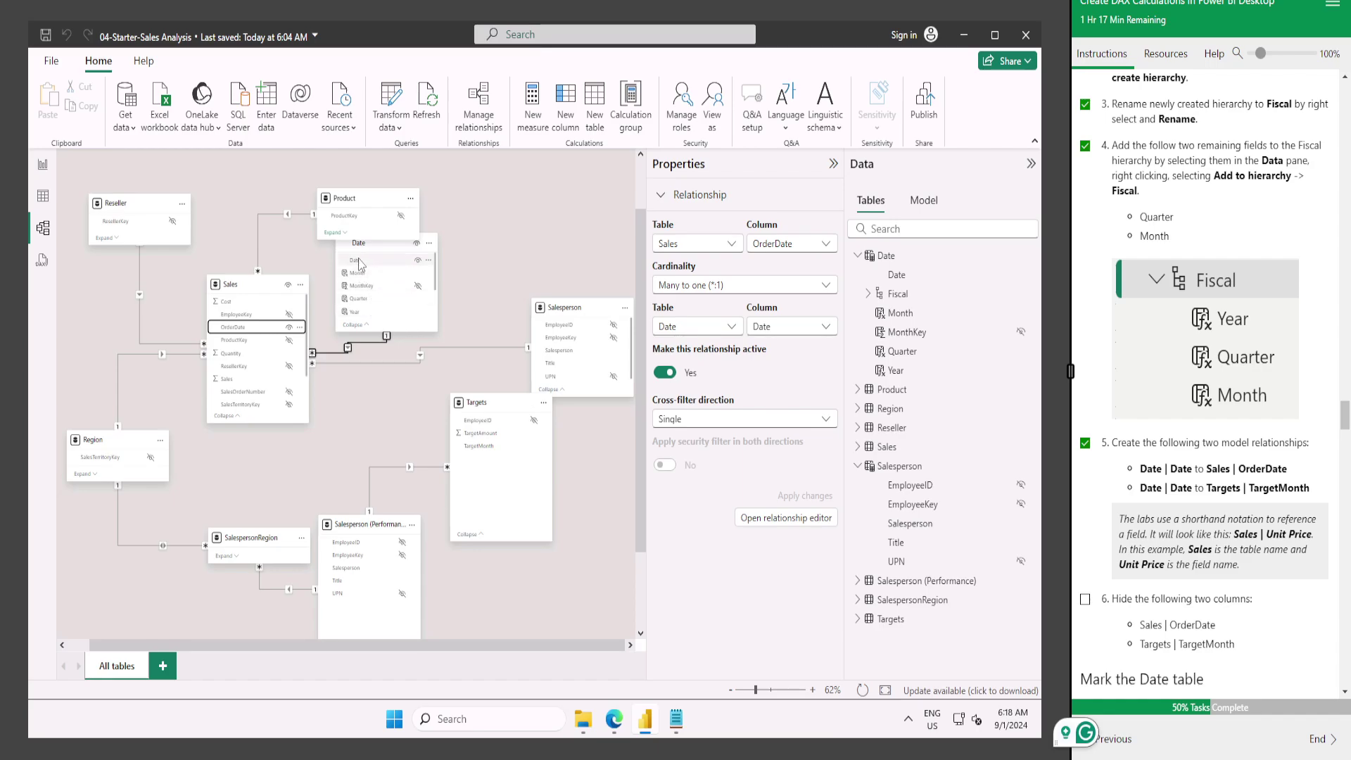
Create a relationship between the Date table's Date column and the Targets table's TargetMonth column.
{"action": "left_click_drag", "start_coordinate": [355, 260], "coordinate": [502, 454]}
{"action": "scroll", "coordinate": [1108, 451], "scroll_direction": "down", "scroll_amount": 3}
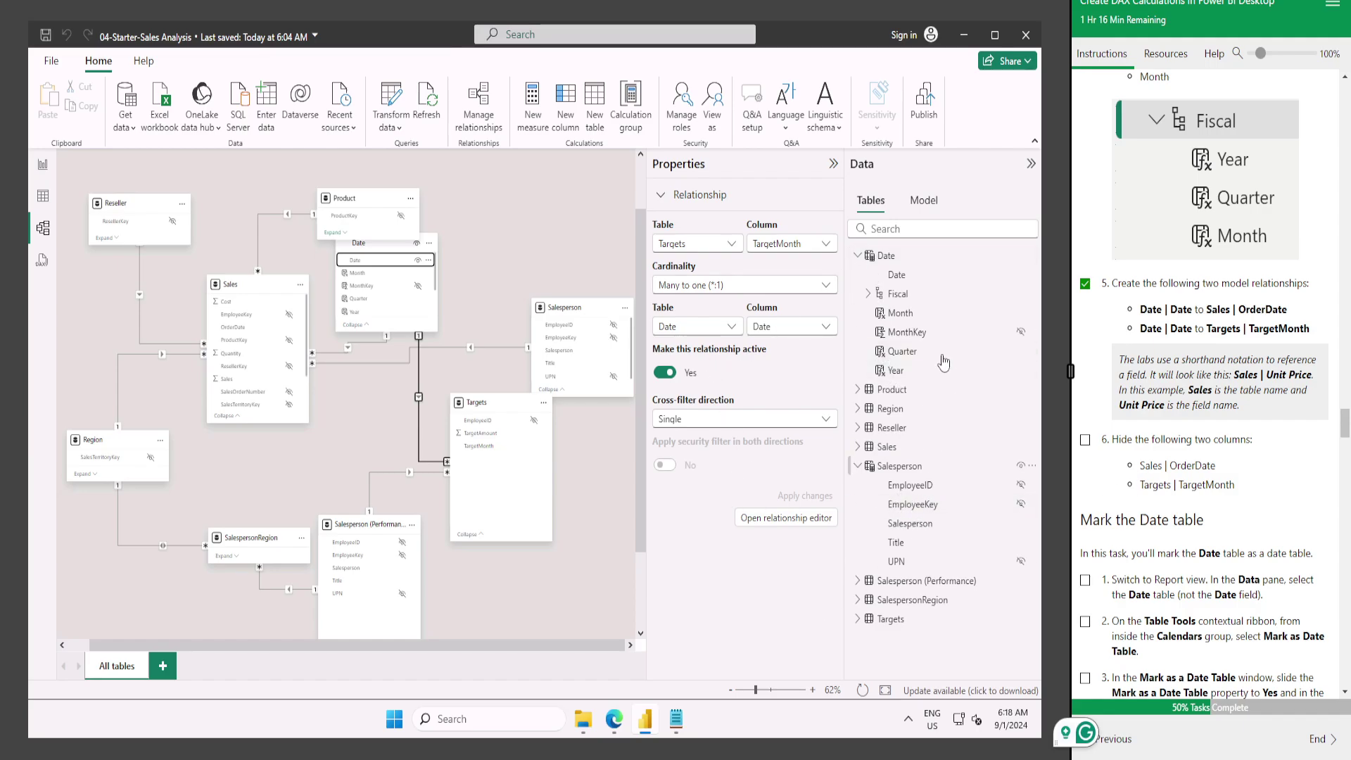
Collapse the Date and Salesperson tables in the field list and set Is hidden to Yes for the Sales table's OrderDate column.
{"action": "left_click", "coordinate": [858, 255]}
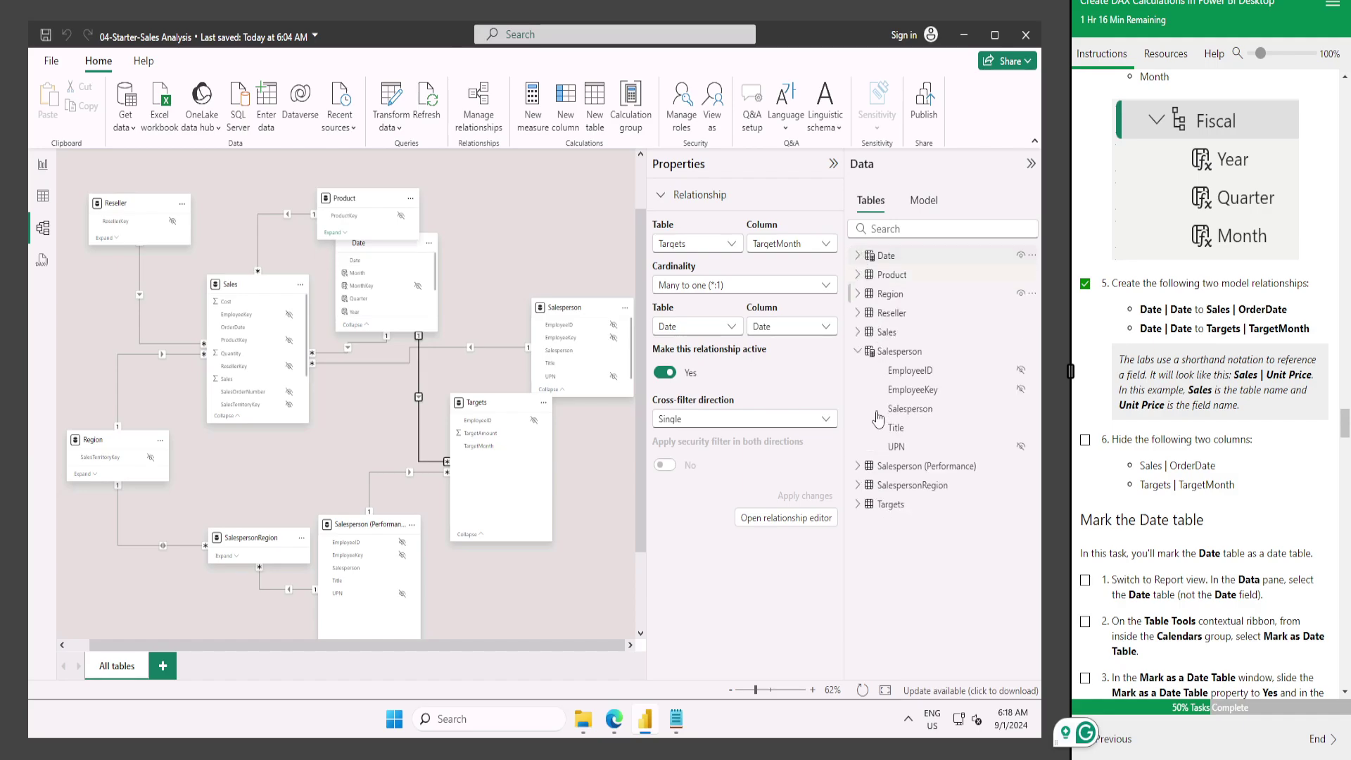
{"action": "left_click", "coordinate": [858, 351]}
{"action": "left_click", "coordinate": [858, 332]}
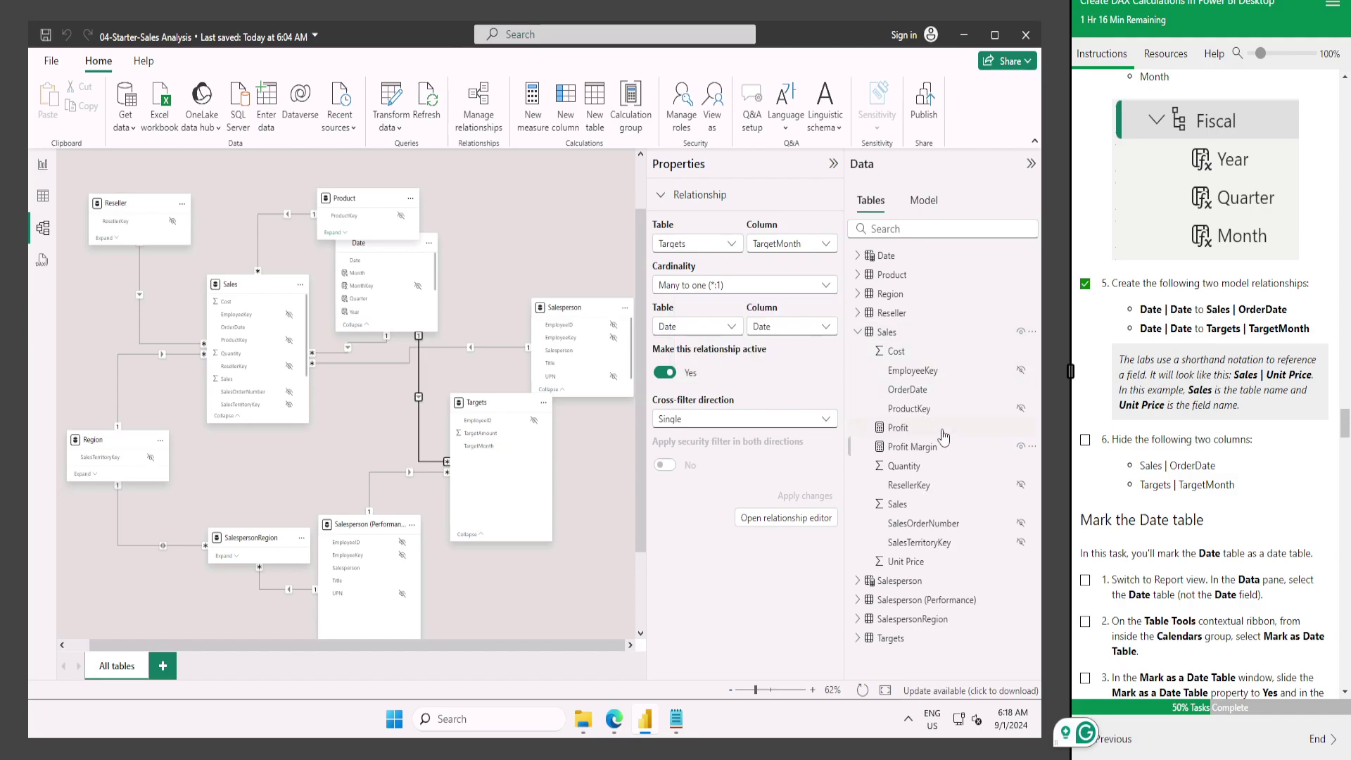
{"action": "left_click", "coordinate": [915, 390]}
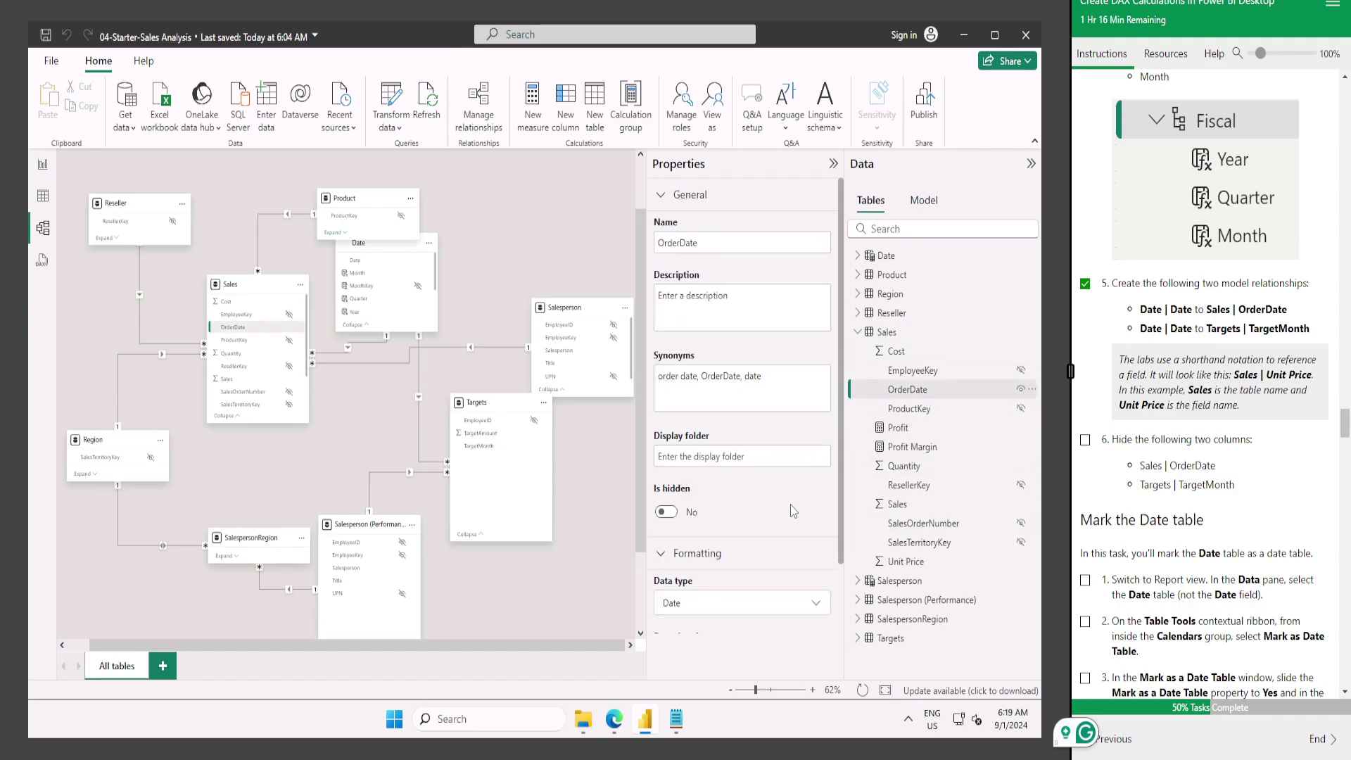
{"action": "left_click", "coordinate": [666, 513]}
Set Is hidden to Yes for the Targets table's TargetMonth column and check off lab task 6.
{"action": "left_click", "coordinate": [858, 638]}
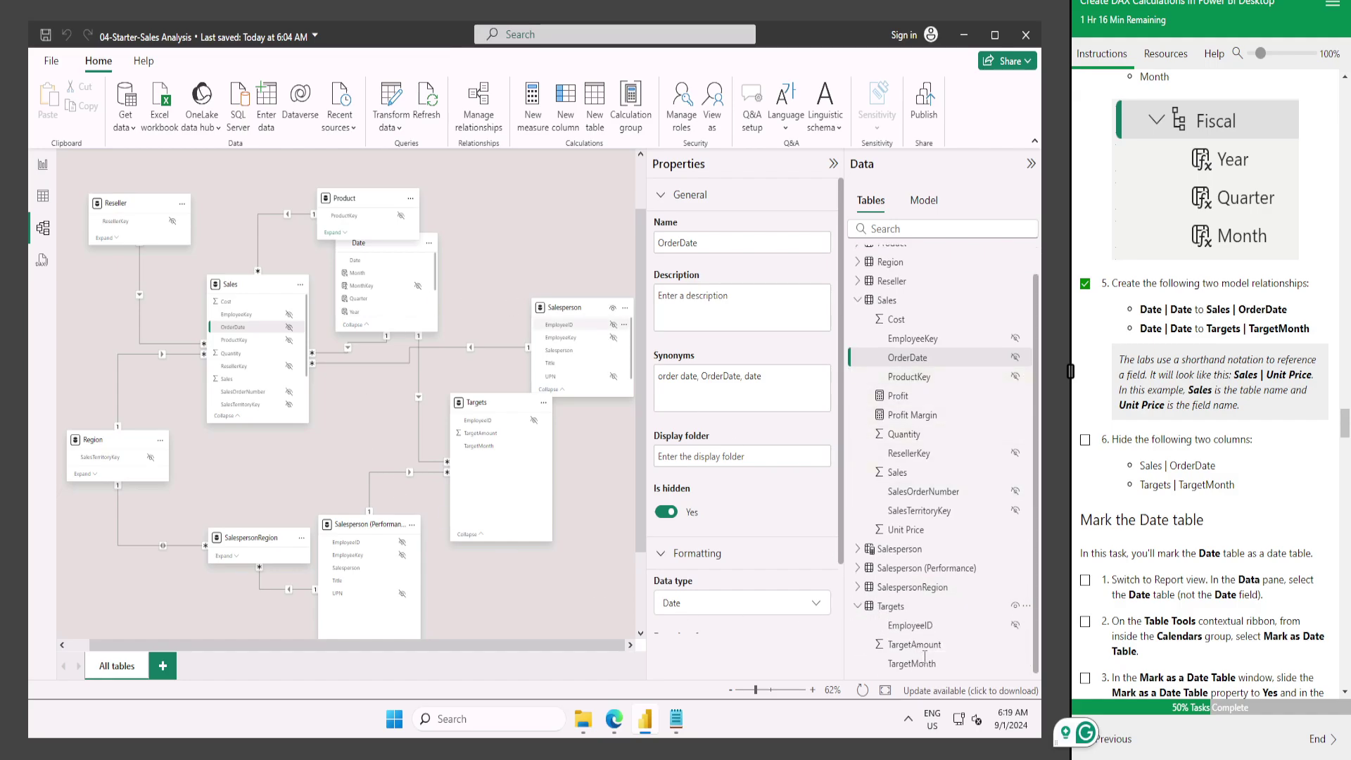
{"action": "left_click", "coordinate": [936, 664]}
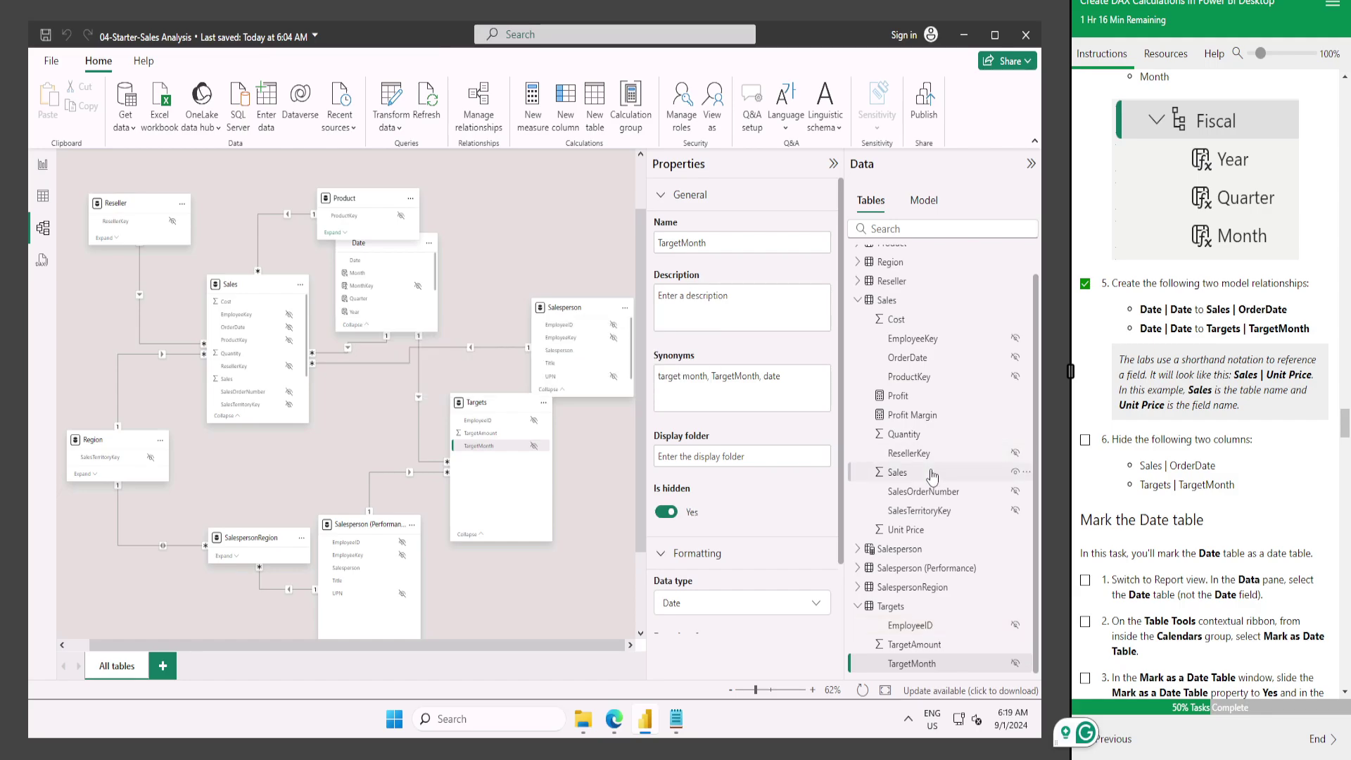
{"action": "scroll", "coordinate": [1100, 454], "scroll_direction": "down", "scroll_amount": 1}
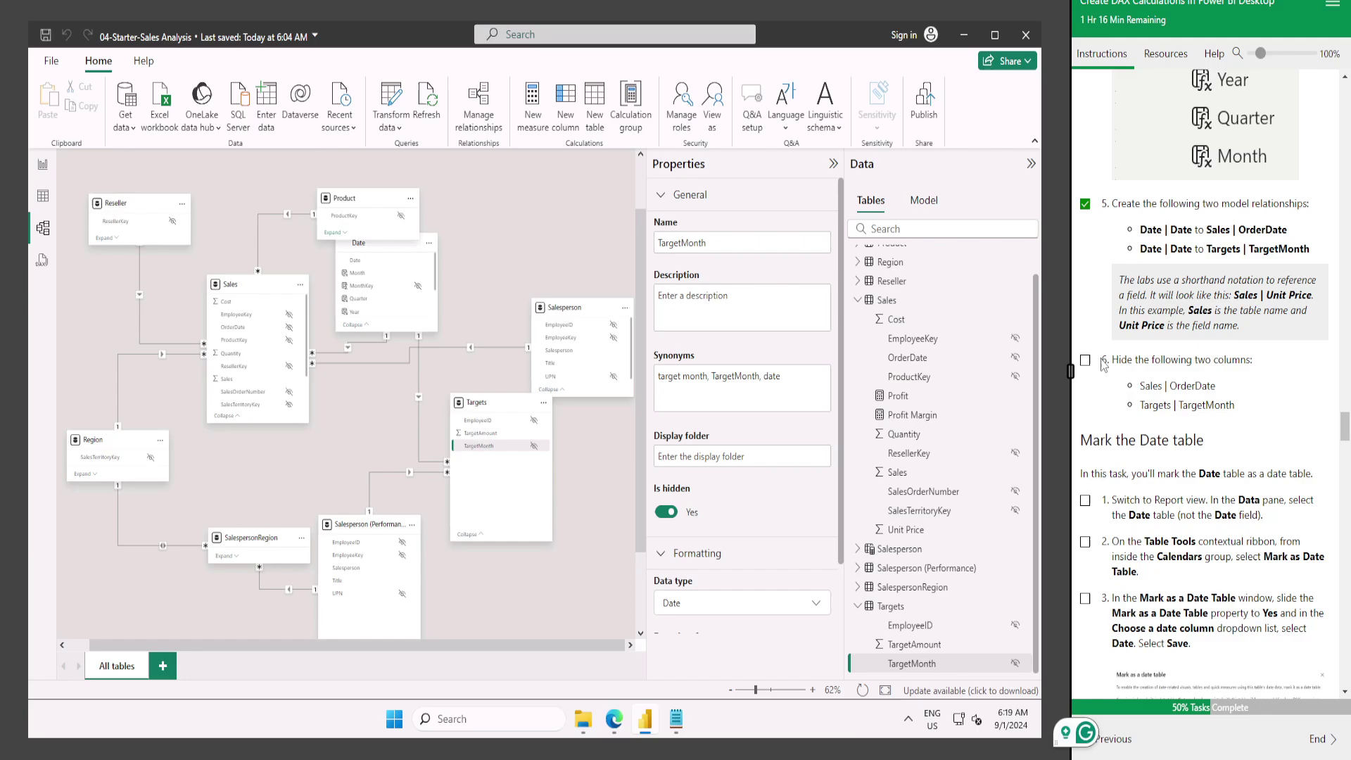
{"action": "left_click", "coordinate": [1086, 360]}
Switch to Report view, select the Date table, and check off task 1 of Mark the Date table.
{"action": "scroll", "coordinate": [1134, 408], "scroll_direction": "down", "scroll_amount": 1}
{"action": "scroll", "coordinate": [1134, 408], "scroll_direction": "down", "scroll_amount": 1}
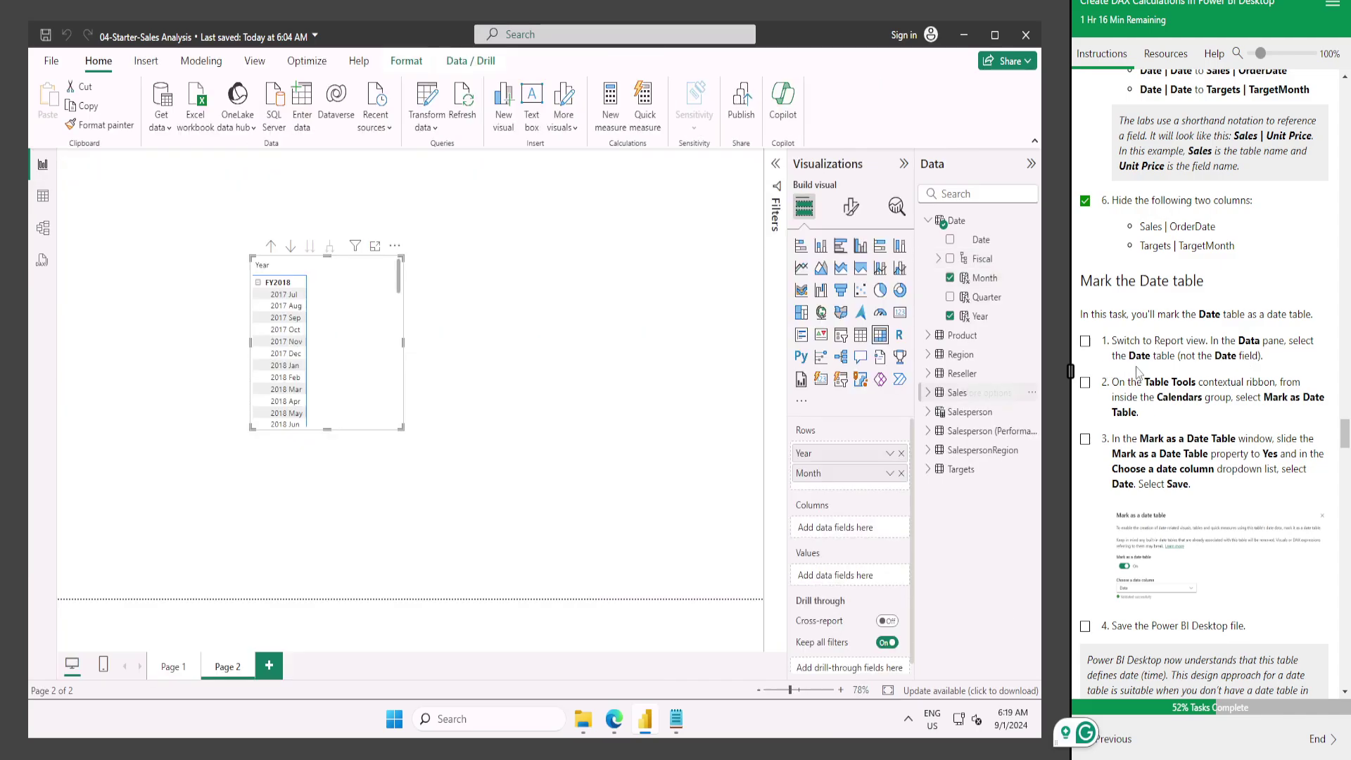
{"action": "left_click", "coordinate": [957, 221]}
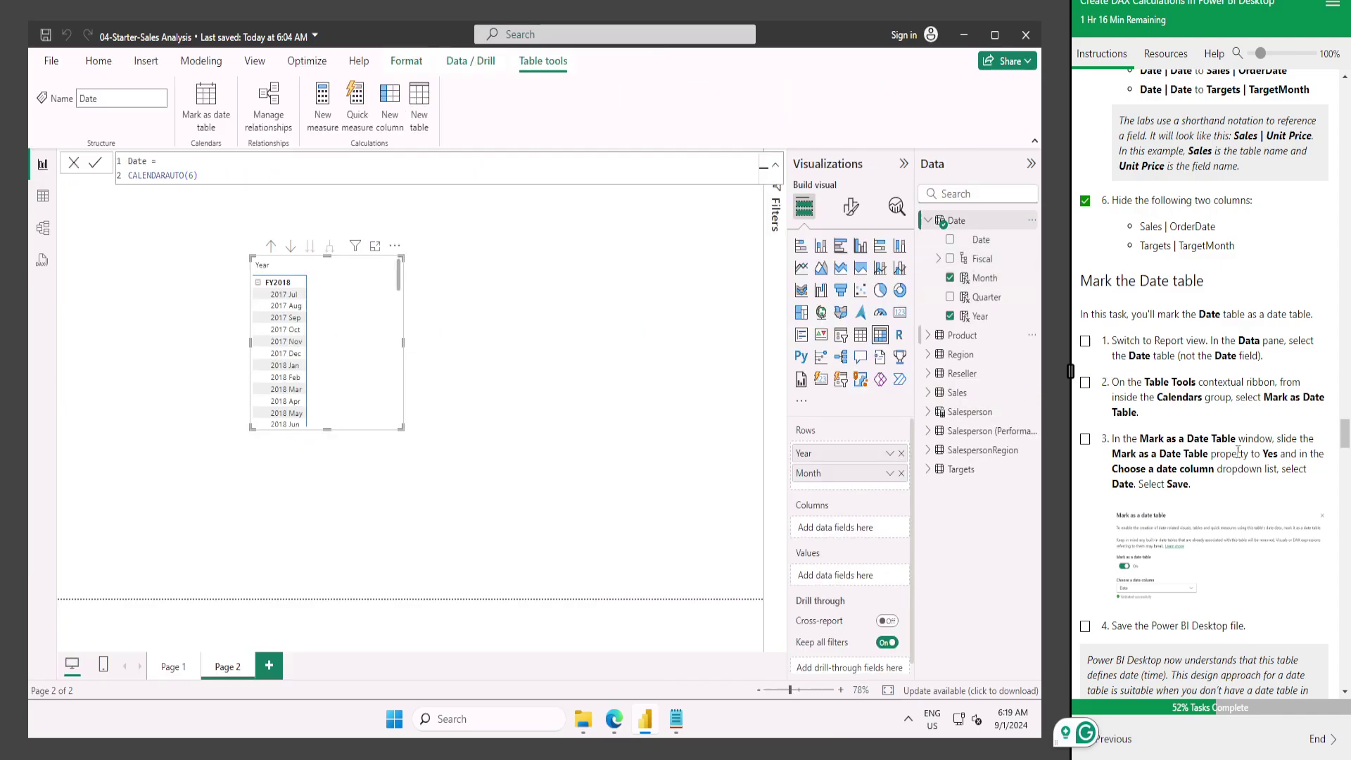
{"action": "left_click", "coordinate": [1086, 341]}
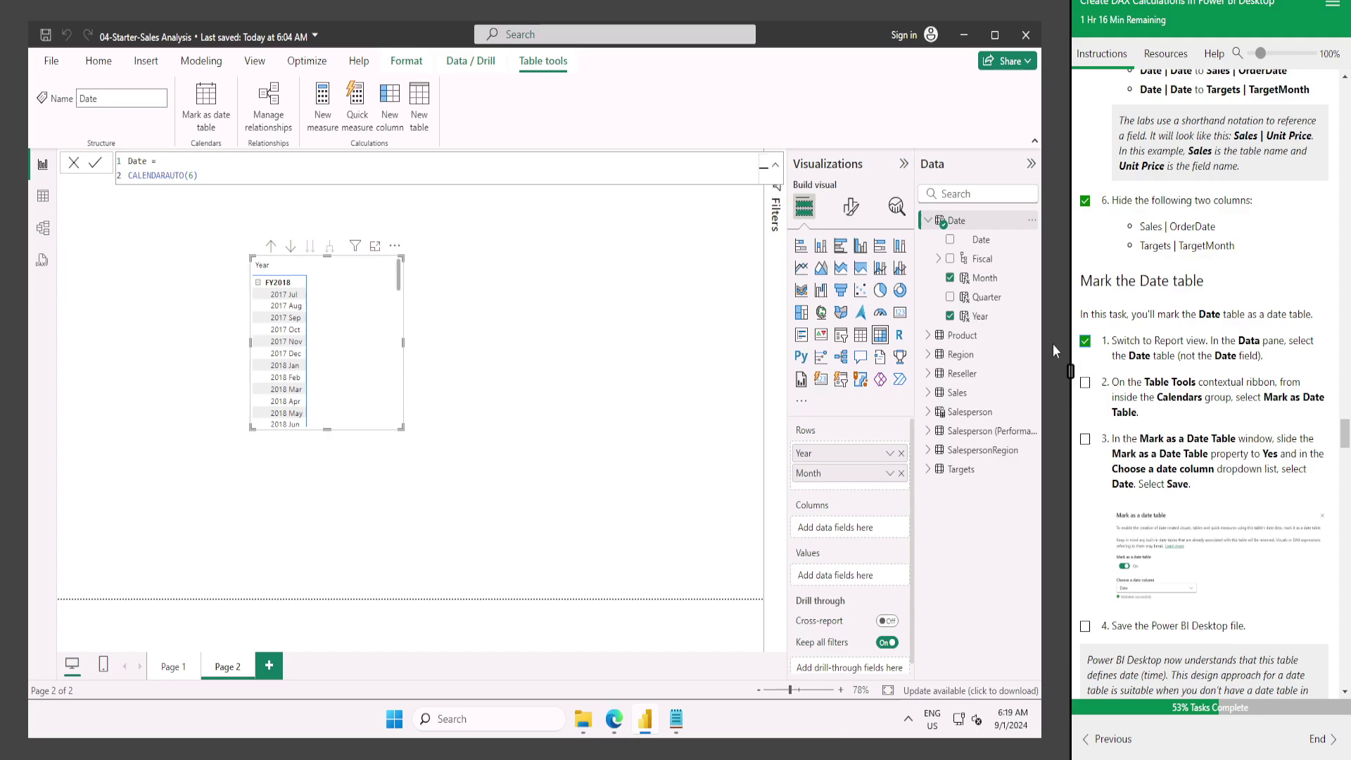
Mark the Date table as a date table using its Date column, save the setting, and check off lab task 2.
{"action": "left_click", "coordinate": [209, 102]}
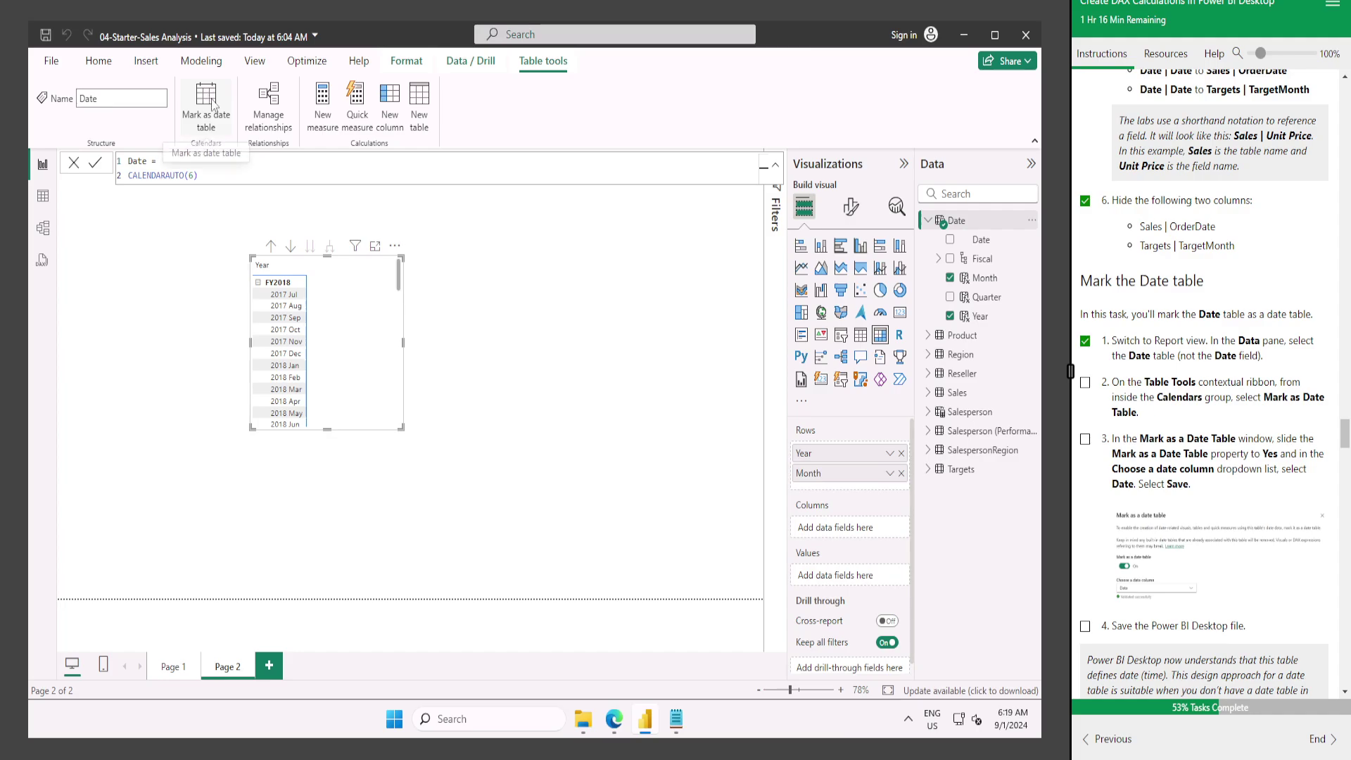
{"action": "left_click", "coordinate": [1086, 386]}
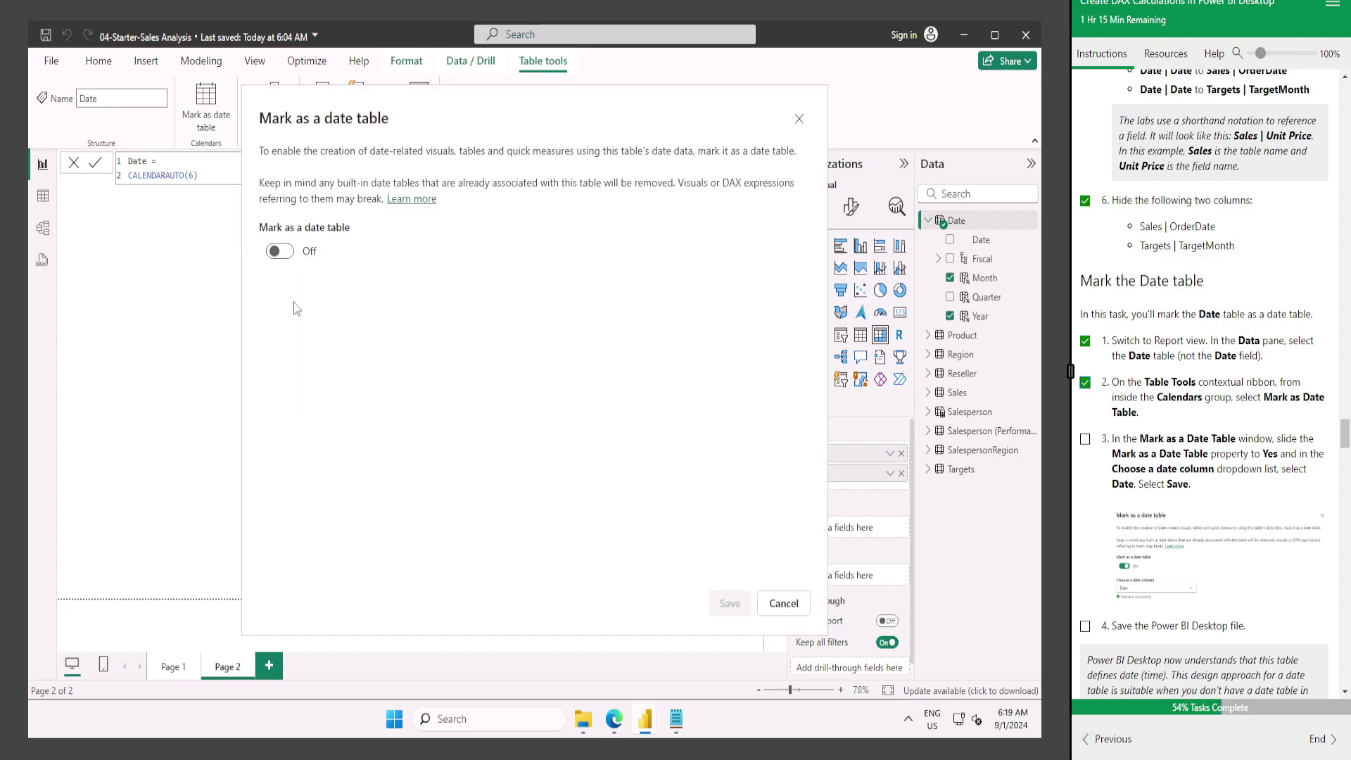
{"action": "left_click", "coordinate": [275, 251]}
{"action": "scroll", "coordinate": [1167, 474], "scroll_direction": "down", "scroll_amount": 1}
{"action": "scroll", "coordinate": [1166, 475], "scroll_direction": "down", "scroll_amount": 1}
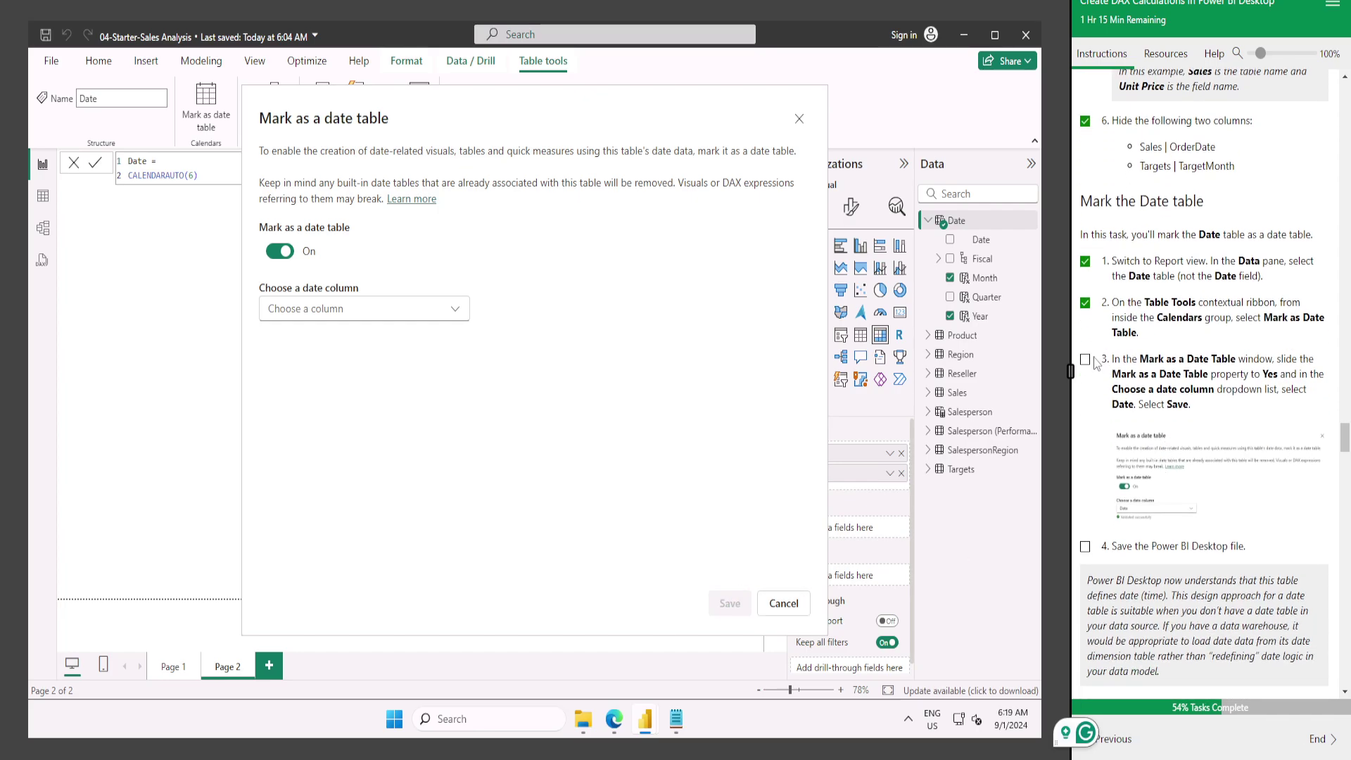
{"action": "left_click", "coordinate": [381, 321]}
{"action": "left_click", "coordinate": [282, 336]}
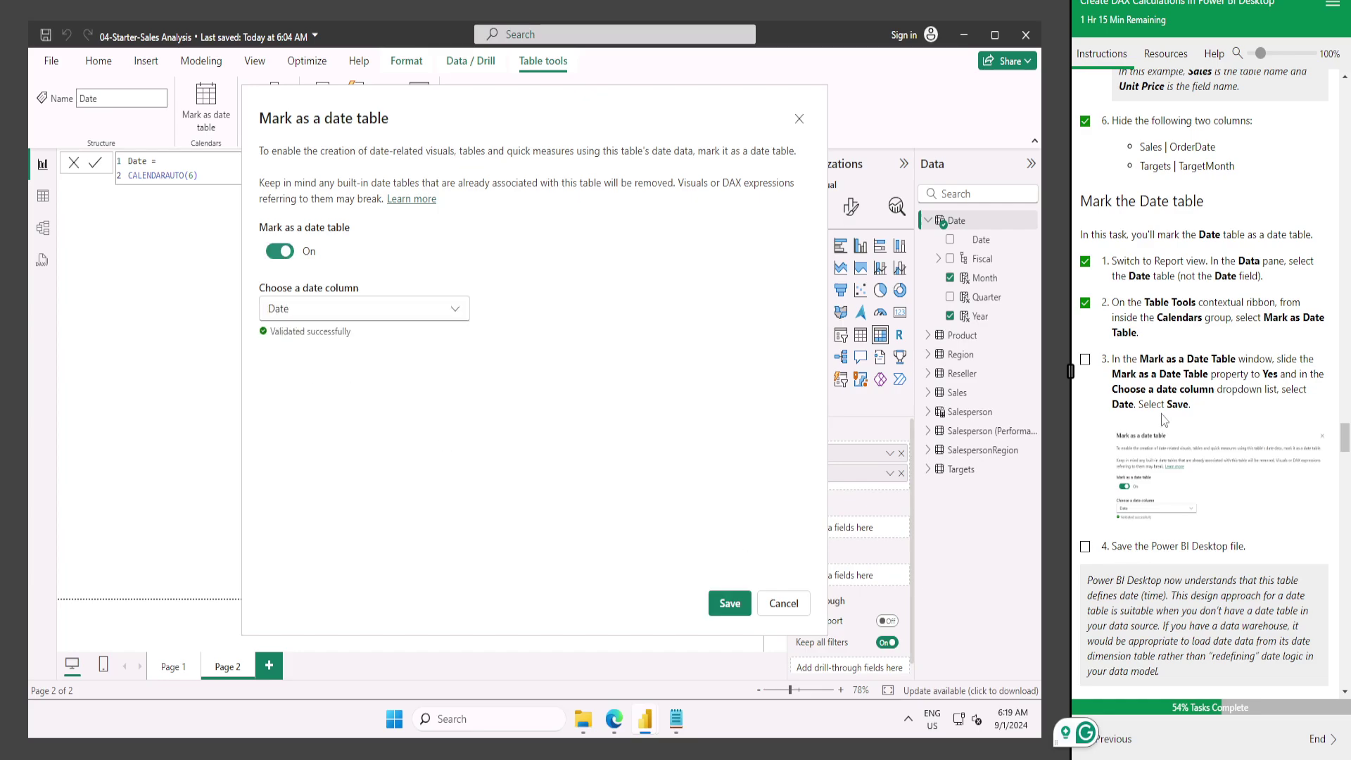
{"action": "left_click", "coordinate": [729, 605]}
Check off lab tasks 3 and 4 of Mark the Date table.
{"action": "left_click", "coordinate": [1085, 359]}
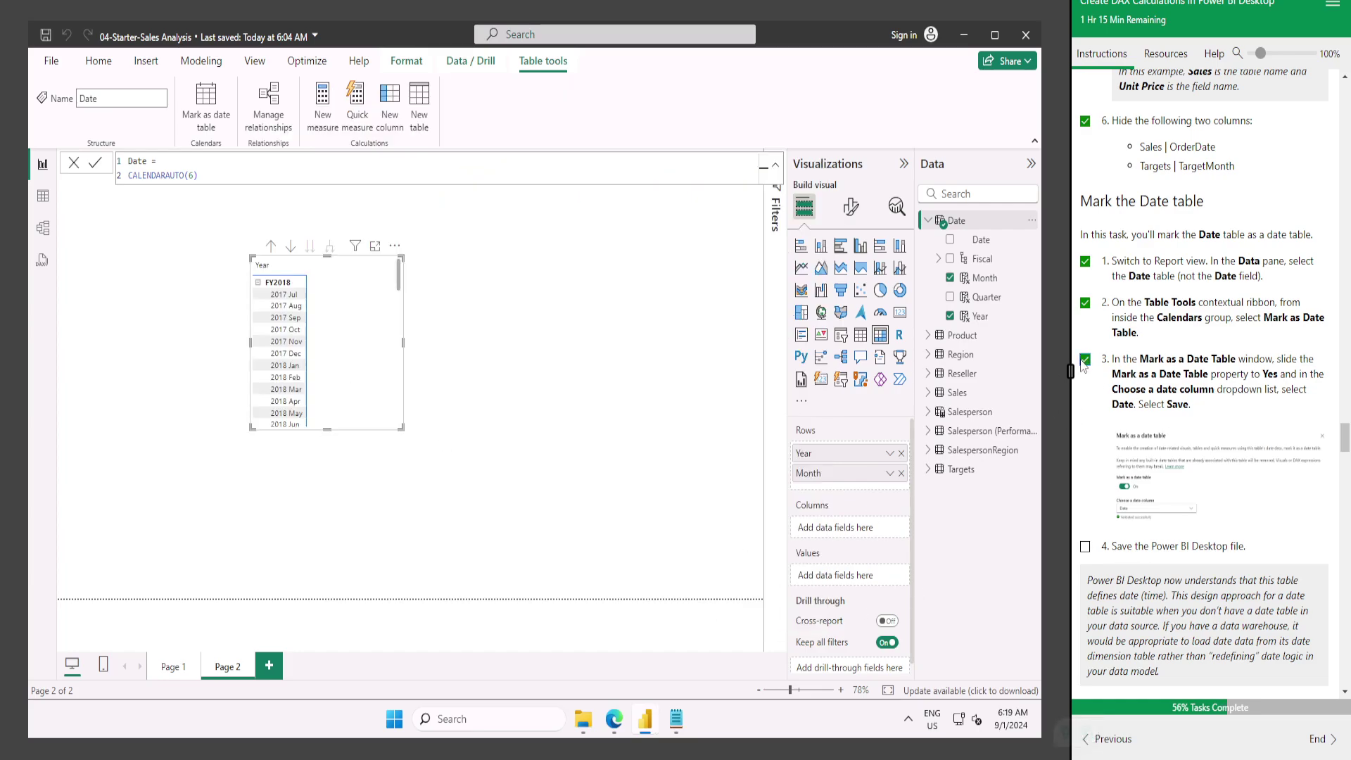
{"action": "scroll", "coordinate": [1096, 482], "scroll_direction": "down", "scroll_amount": 2}
{"action": "left_click", "coordinate": [1085, 467]}
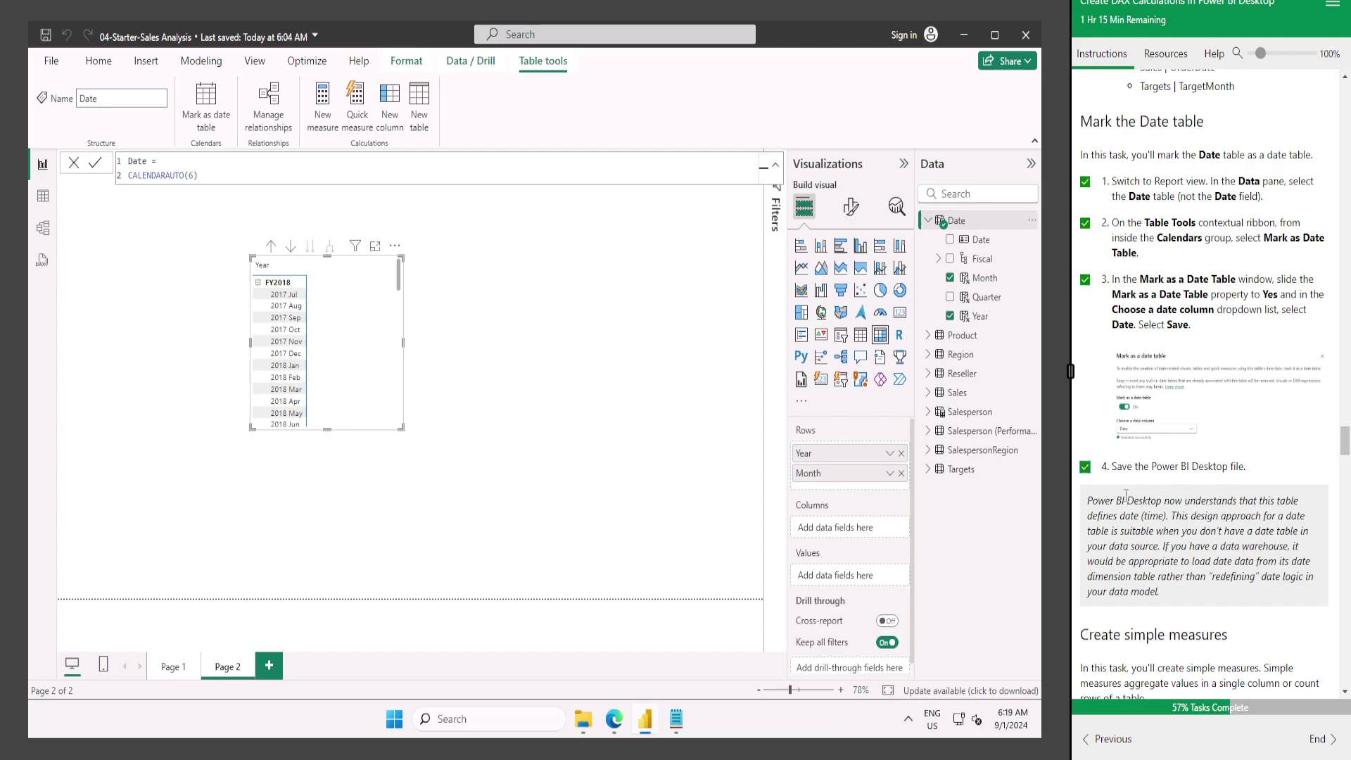
{"action": "scroll", "coordinate": [1182, 531], "scroll_direction": "down", "scroll_amount": 1}
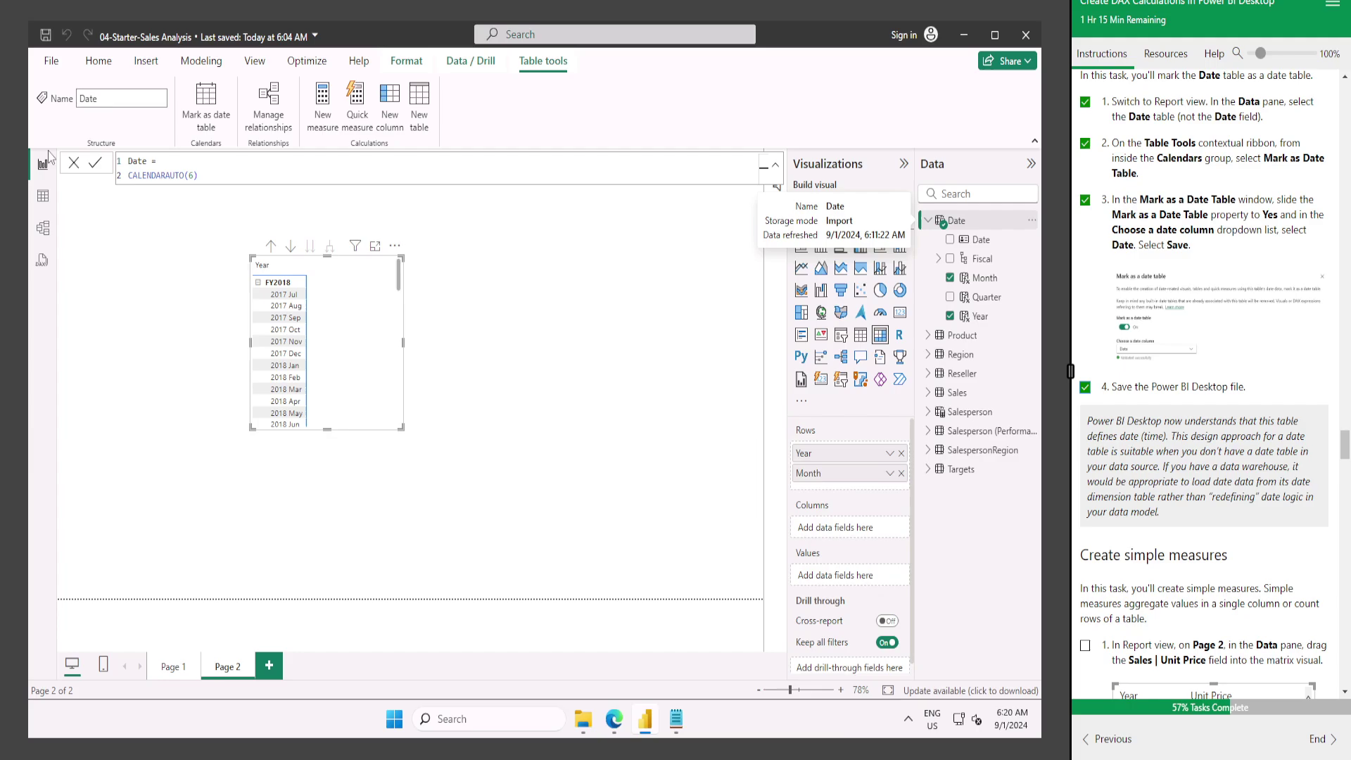
Leave the Date table formula unchanged, expand the Sales table, and try adding its Unit Price field to the Page 2 matrix.
{"action": "left_click", "coordinate": [73, 163]}
{"action": "left_click", "coordinate": [958, 223]}
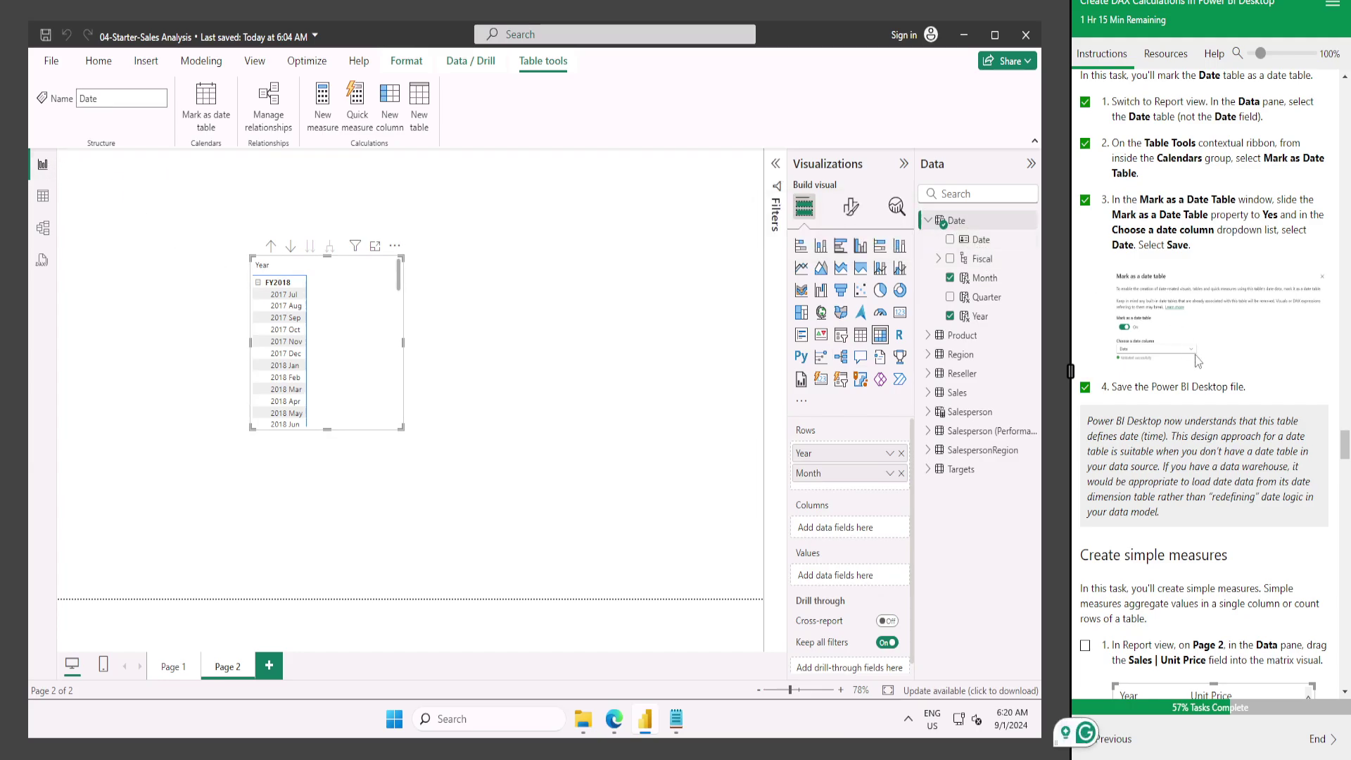
{"action": "scroll", "coordinate": [1256, 442], "scroll_direction": "down", "scroll_amount": 3}
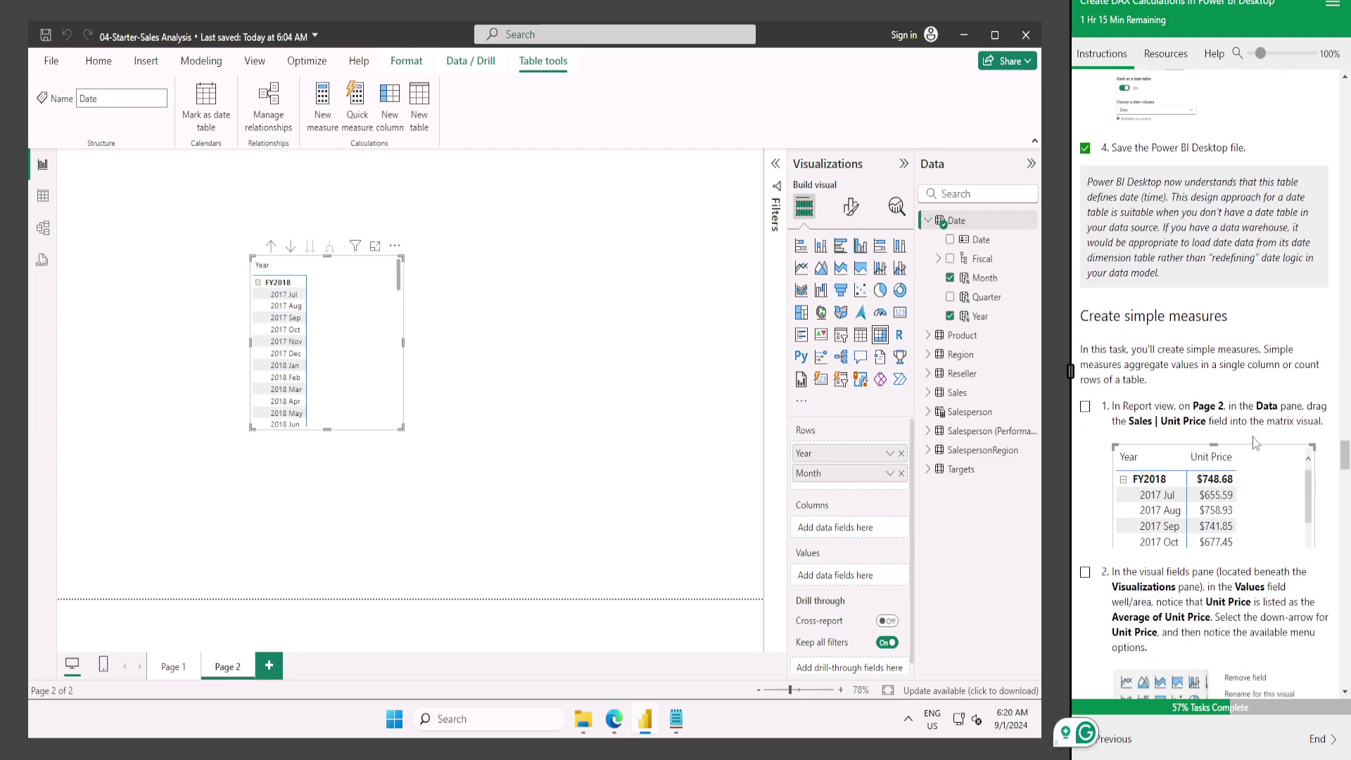
{"action": "scroll", "coordinate": [1249, 465], "scroll_direction": "down", "scroll_amount": 1}
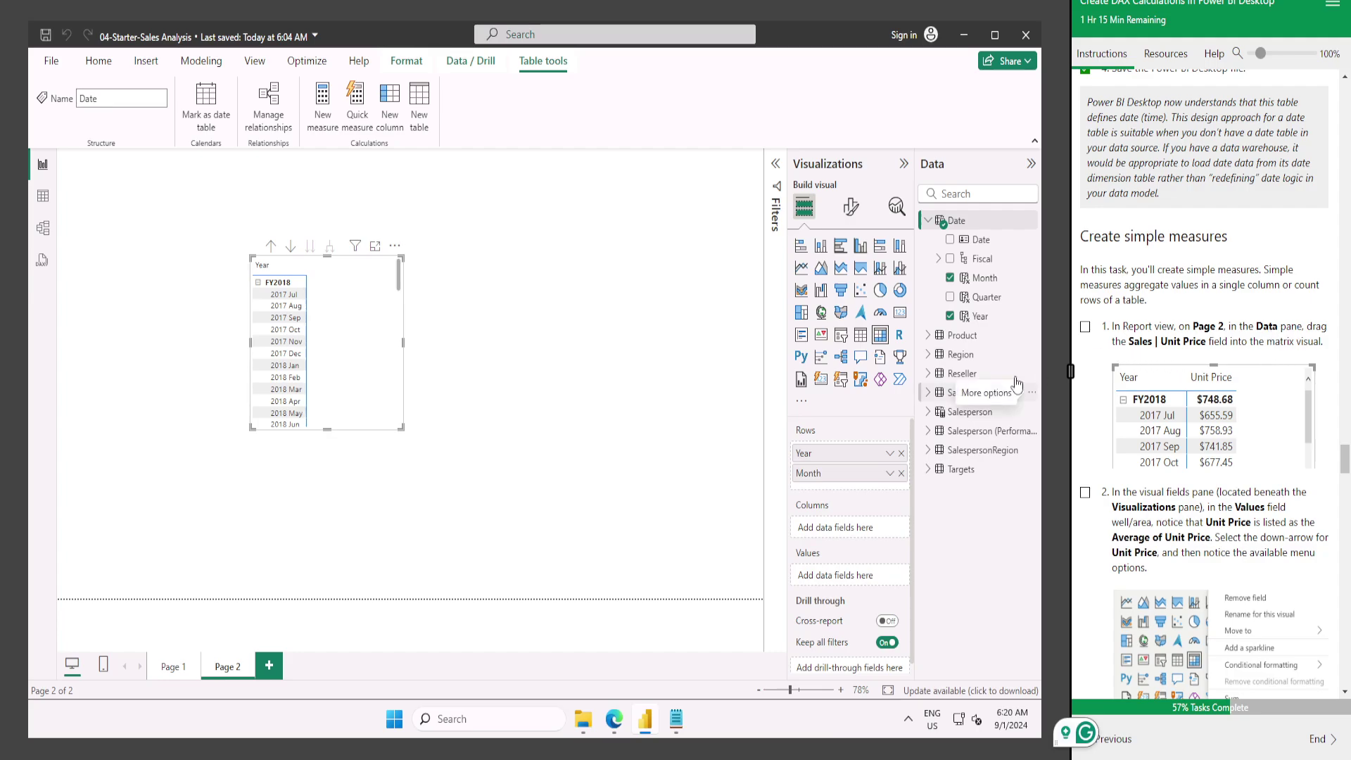
{"action": "left_click", "coordinate": [928, 392]}
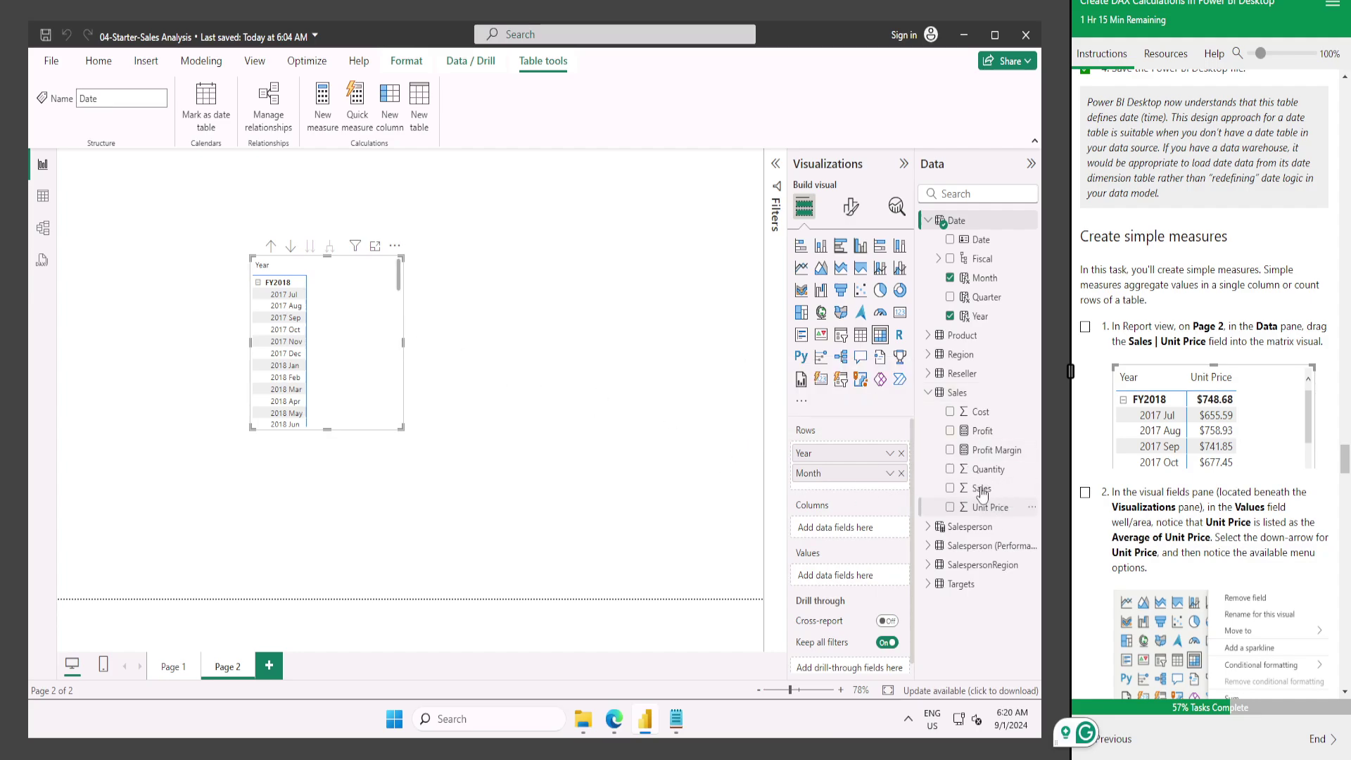
{"action": "left_click_drag", "start_coordinate": [989, 507], "coordinate": [634, 372]}
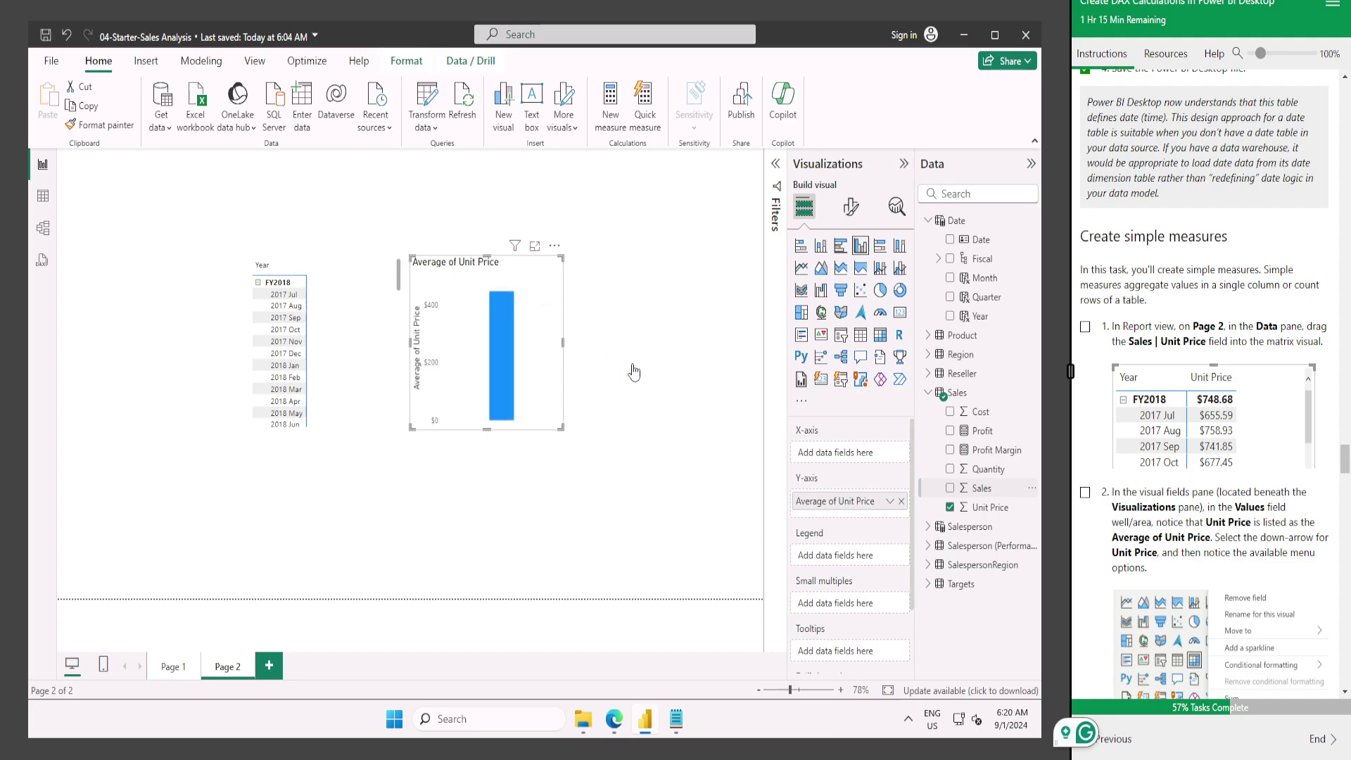
{"action": "left_click", "coordinate": [950, 507]}
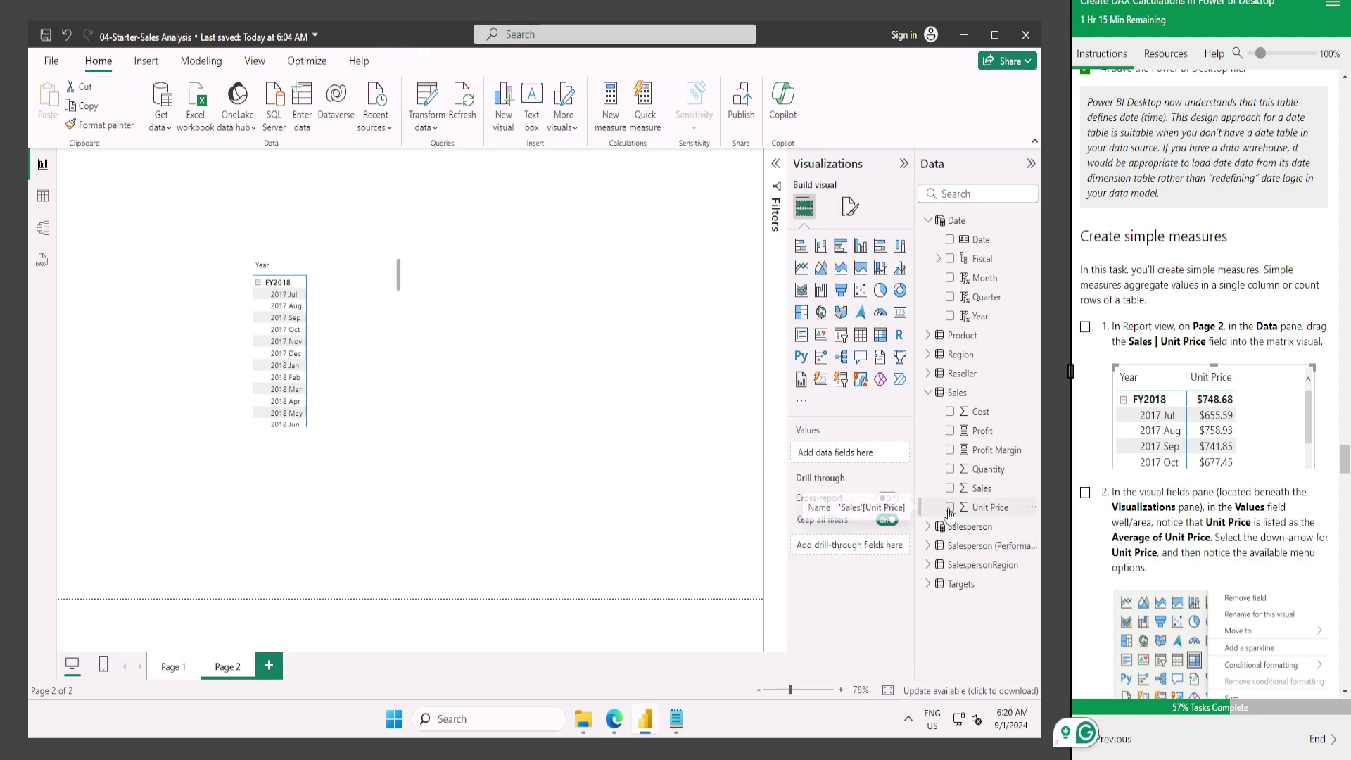
Add the Sales Unit Price field to the matrix, delete the stray column chart, and check off task 1 of Create simple measures.
{"action": "left_click_drag", "start_coordinate": [950, 513], "coordinate": [431, 339]}
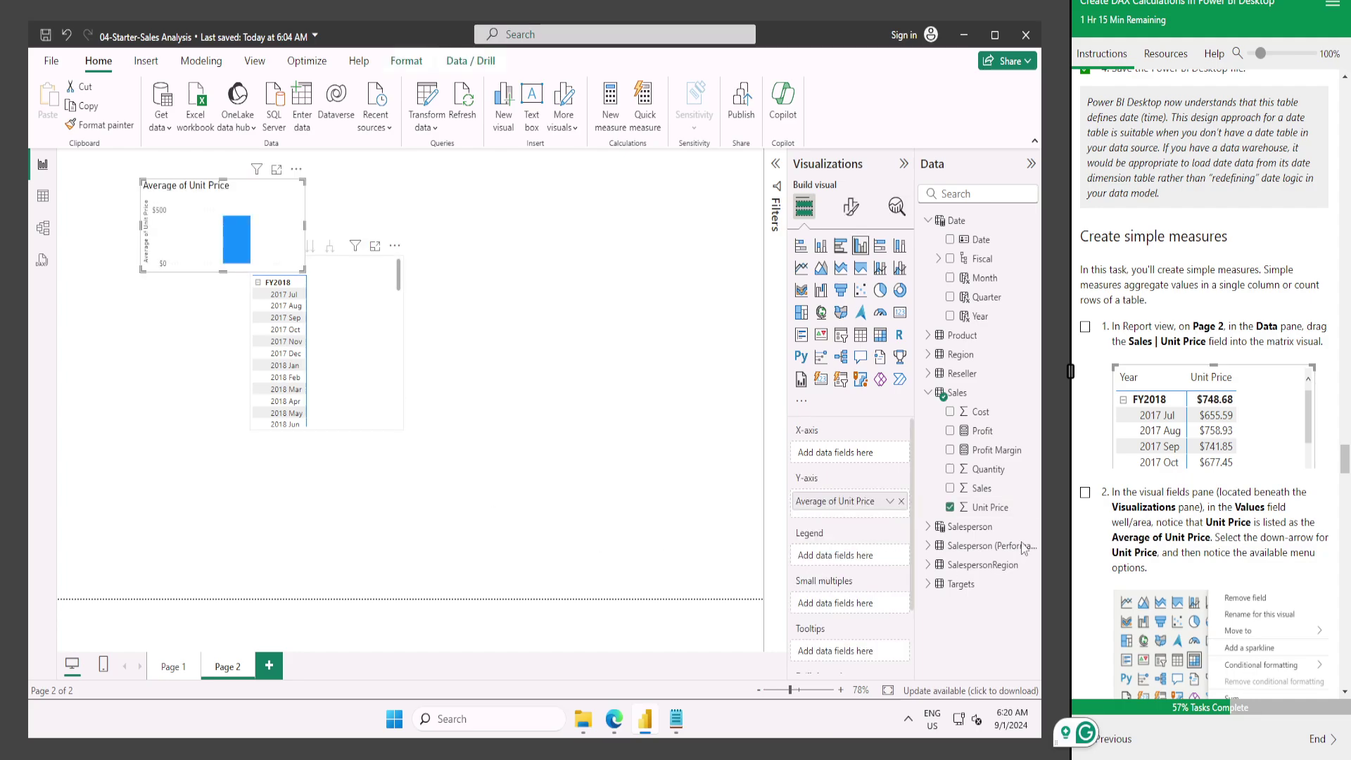
{"action": "left_click", "coordinate": [260, 202]}
{"action": "key", "text": "Delete"}
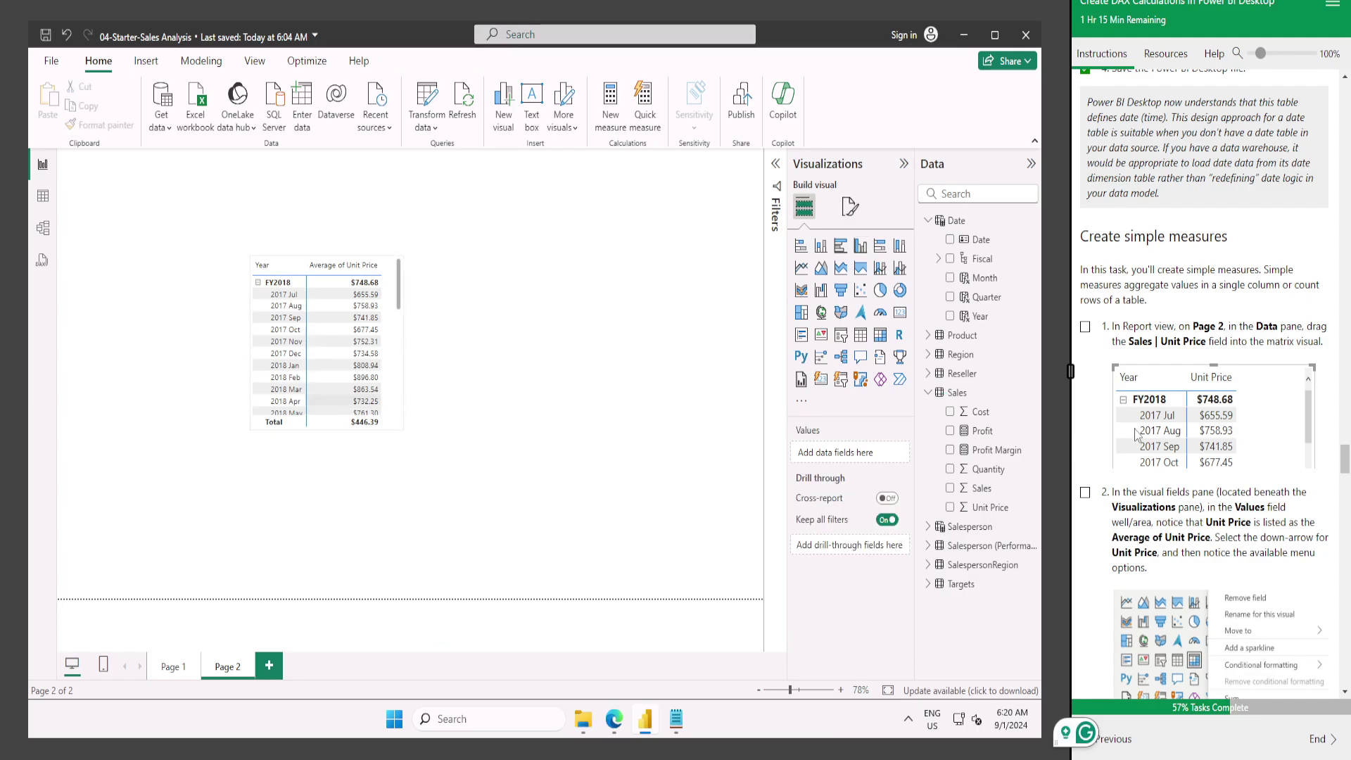
{"action": "left_click", "coordinate": [1085, 327]}
{"action": "scroll", "coordinate": [1125, 401], "scroll_direction": "down", "scroll_amount": 1}
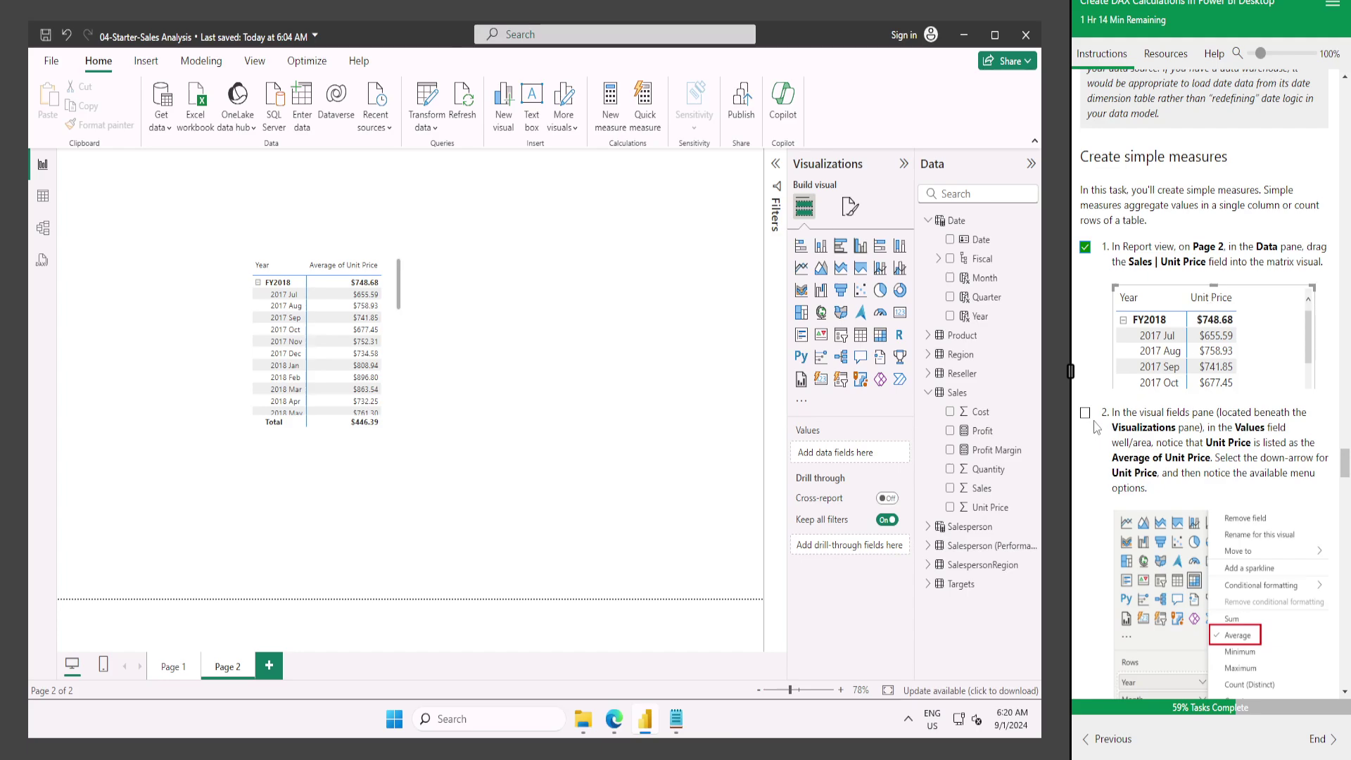
Examine the aggregation options of the matrix's Average of Unit Price field and check off lab task 2.
{"action": "scroll", "coordinate": [1098, 426], "scroll_direction": "down", "scroll_amount": 1}
{"action": "scroll", "coordinate": [1112, 419], "scroll_direction": "down", "scroll_amount": 1}
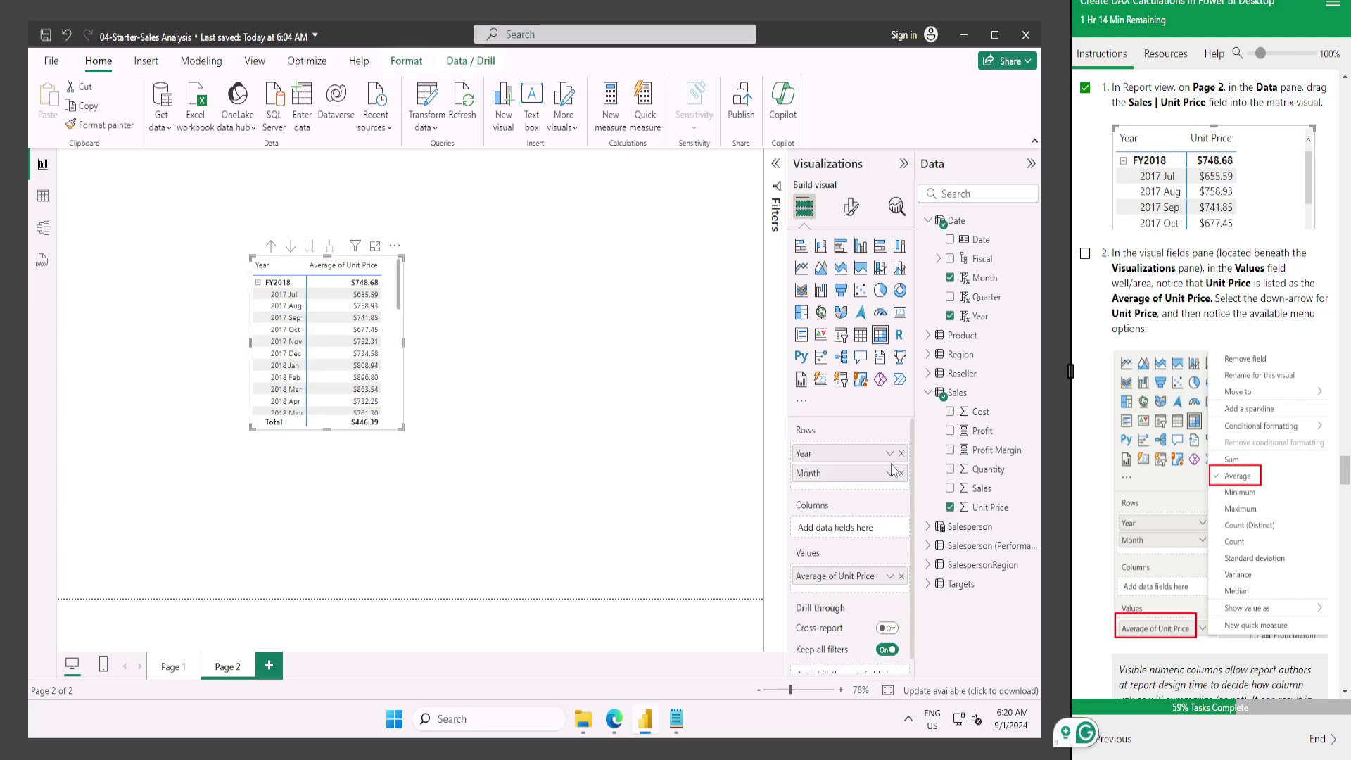
{"action": "left_click", "coordinate": [889, 576]}
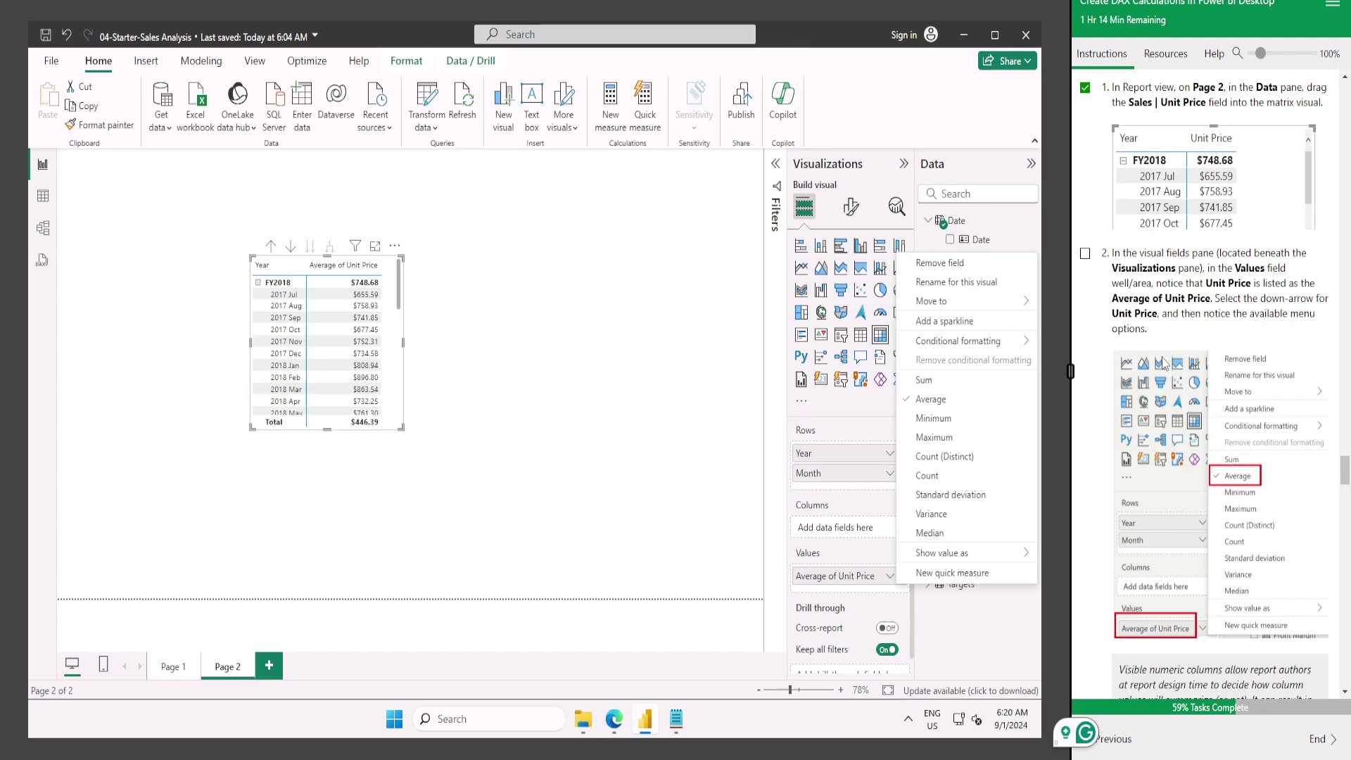
{"action": "scroll", "coordinate": [1163, 364], "scroll_direction": "down", "scroll_amount": 3}
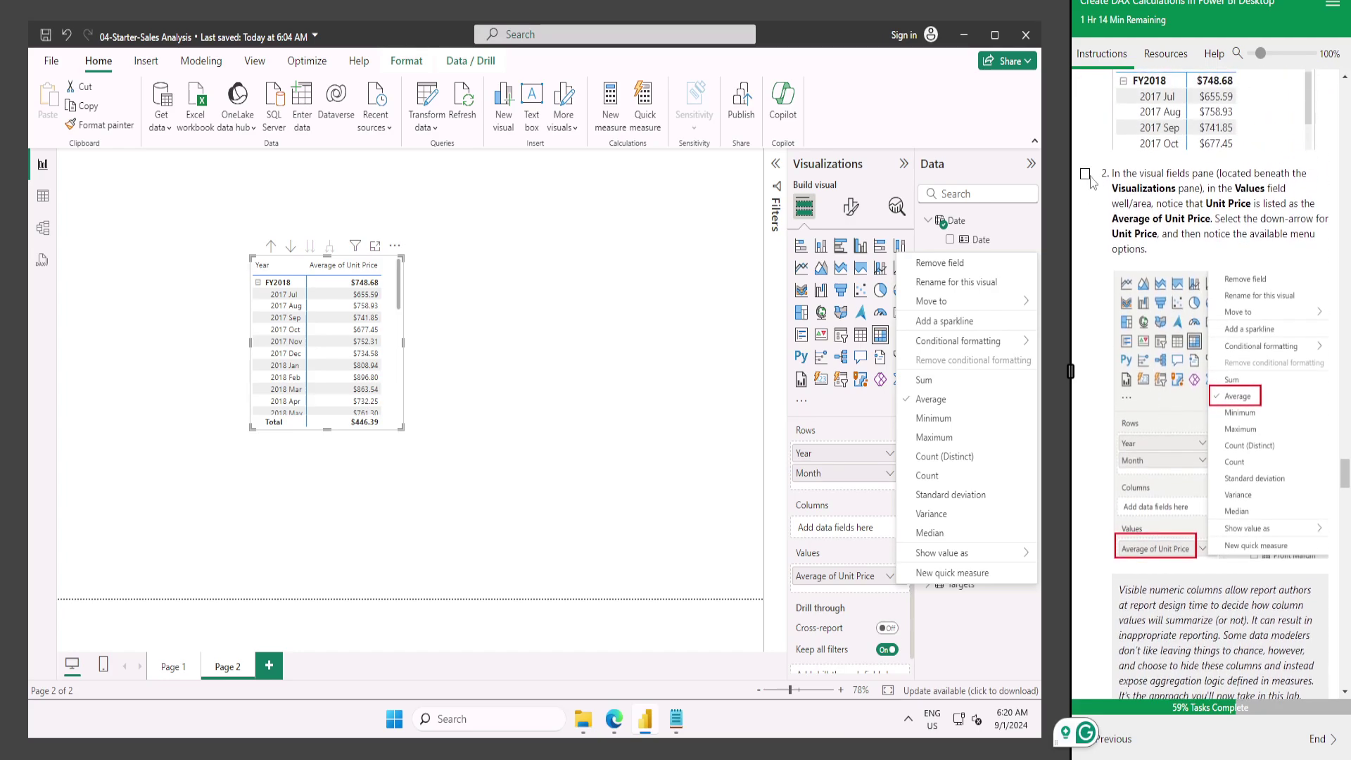
{"action": "left_click", "coordinate": [1085, 174]}
{"action": "scroll", "coordinate": [1155, 327], "scroll_direction": "down", "scroll_amount": 5}
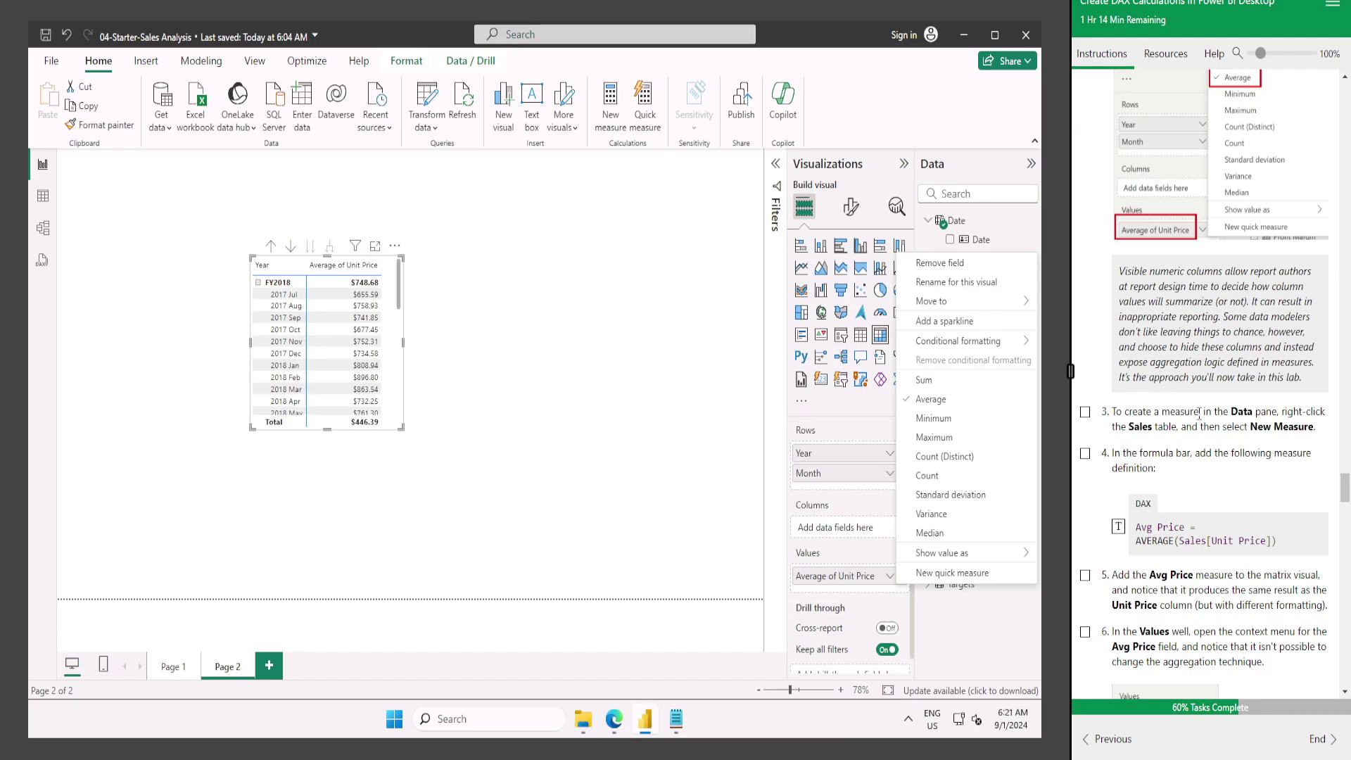
{"action": "scroll", "coordinate": [1178, 441], "scroll_direction": "up", "scroll_amount": 1}
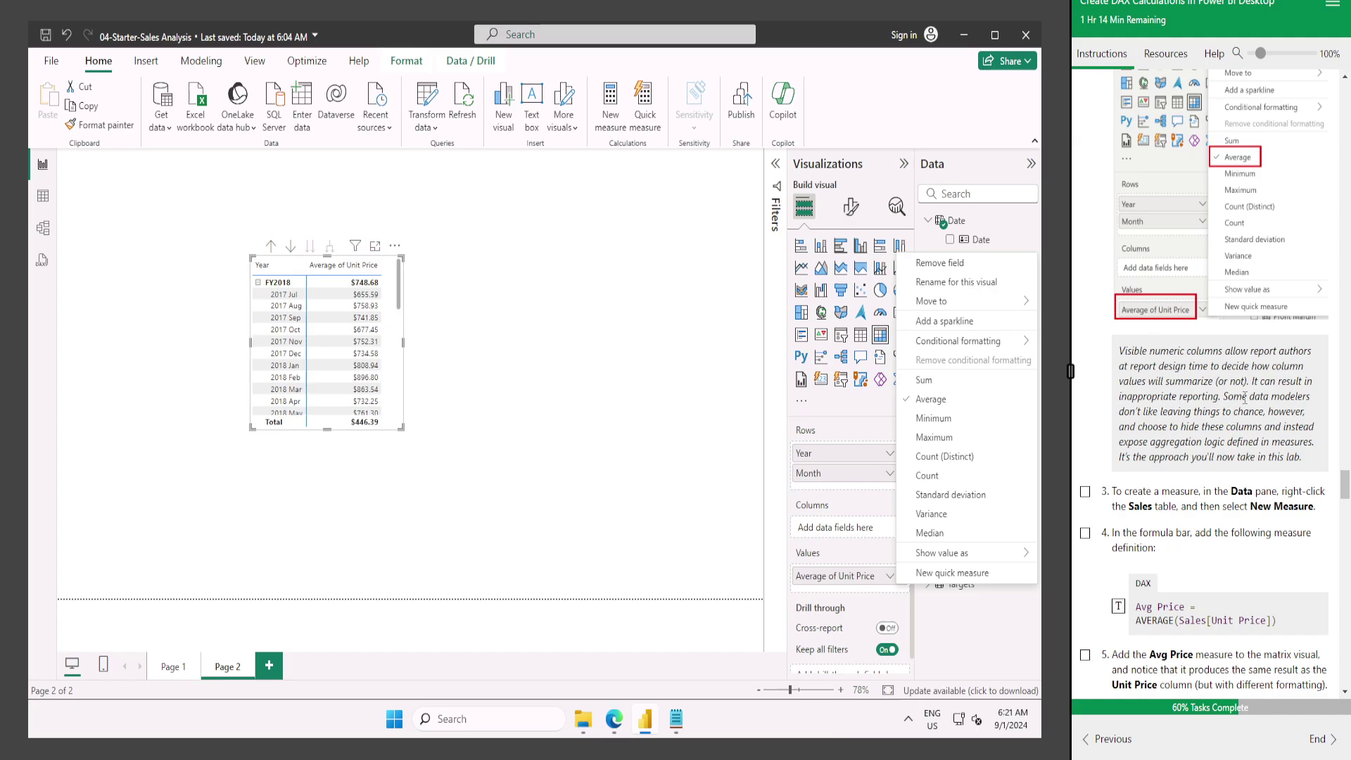
{"action": "scroll", "coordinate": [1245, 413], "scroll_direction": "up", "scroll_amount": 2}
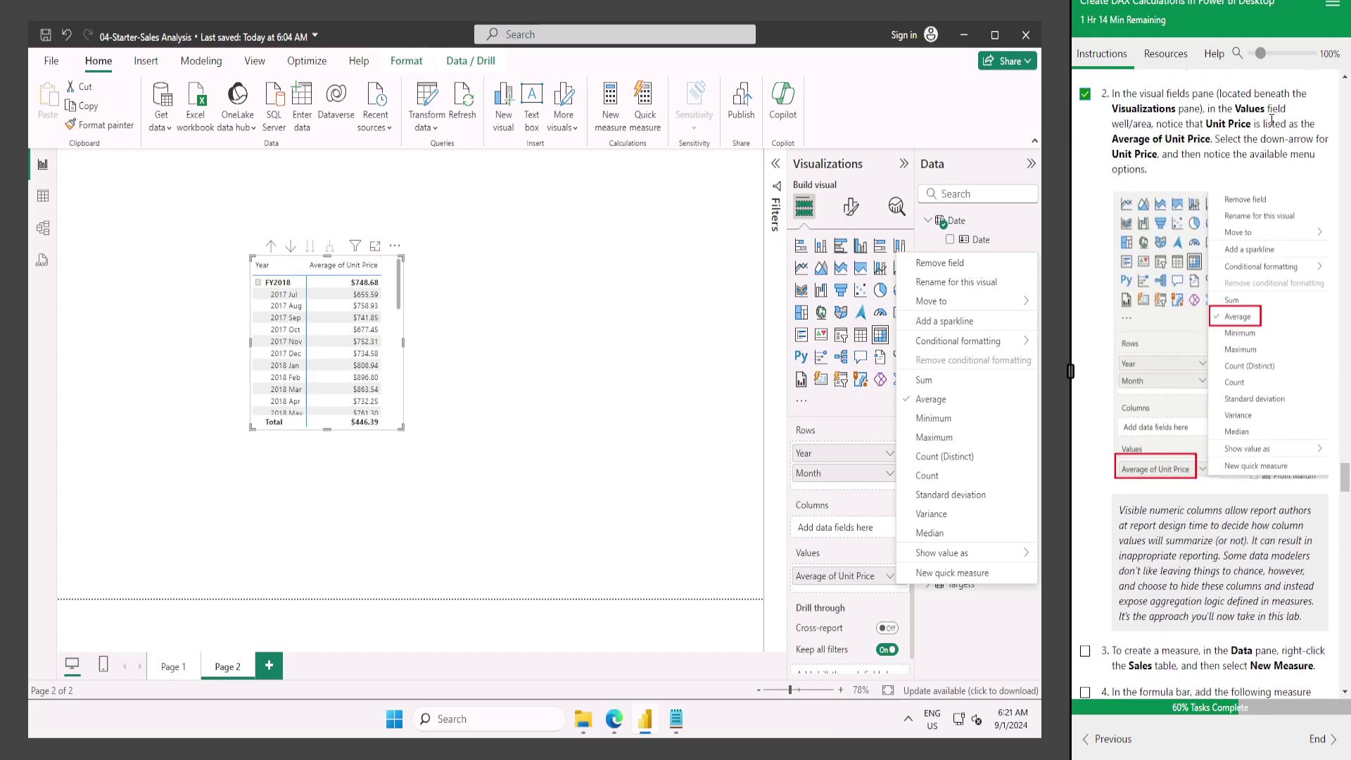
{"action": "scroll", "coordinate": [1299, 241], "scroll_direction": "down", "scroll_amount": 2}
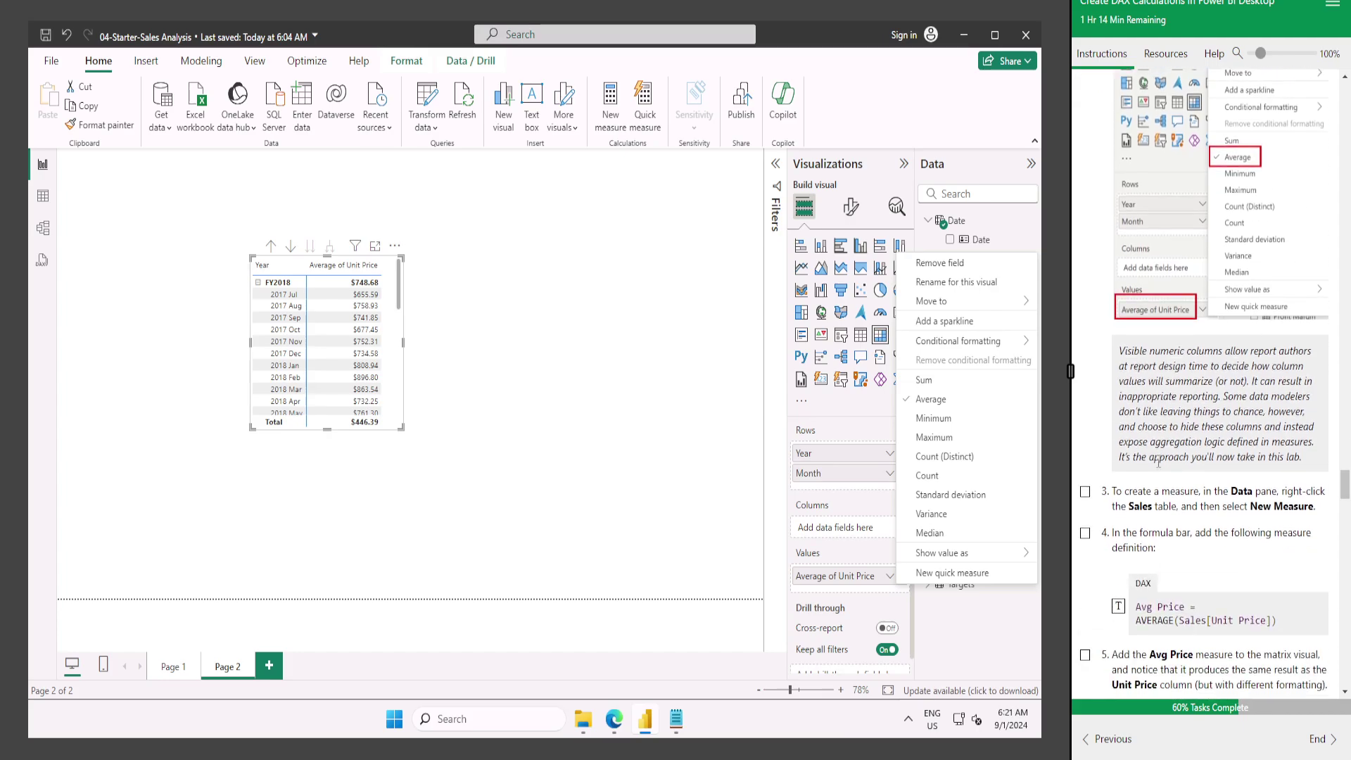
{"action": "scroll", "coordinate": [1179, 476], "scroll_direction": "down", "scroll_amount": 1}
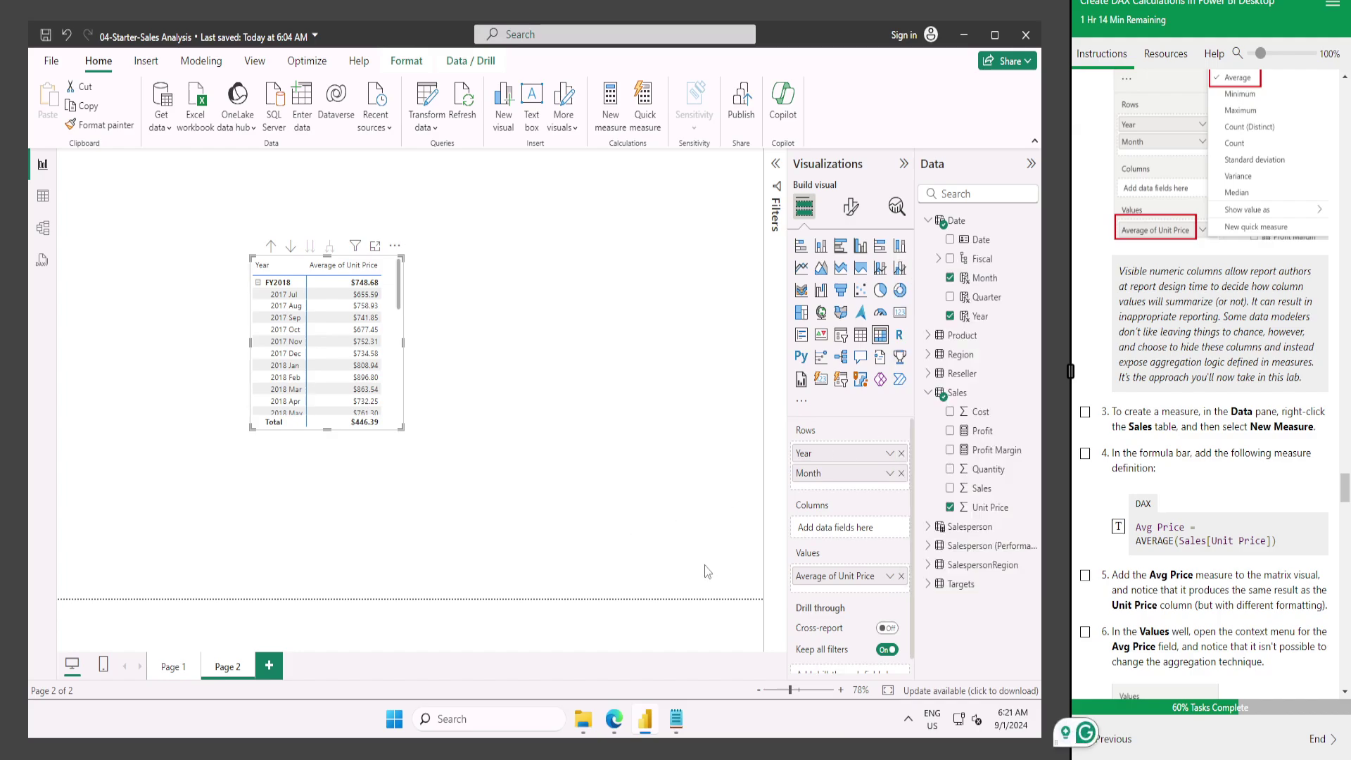
{"action": "key", "text": "Escape"}
Switch to the 04-Snippets.txt file in Notepad and copy the Avg Price measure definition.
{"action": "mouse_move", "coordinate": [979, 508]}
{"action": "left_mouse_down"}
{"action": "mouse_move", "coordinate": [968, 538]}
{"action": "mouse_move", "coordinate": [948, 521]}
{"action": "mouse_move", "coordinate": [1001, 505]}
{"action": "left_mouse_up"}
{"action": "left_click", "coordinate": [676, 717]}
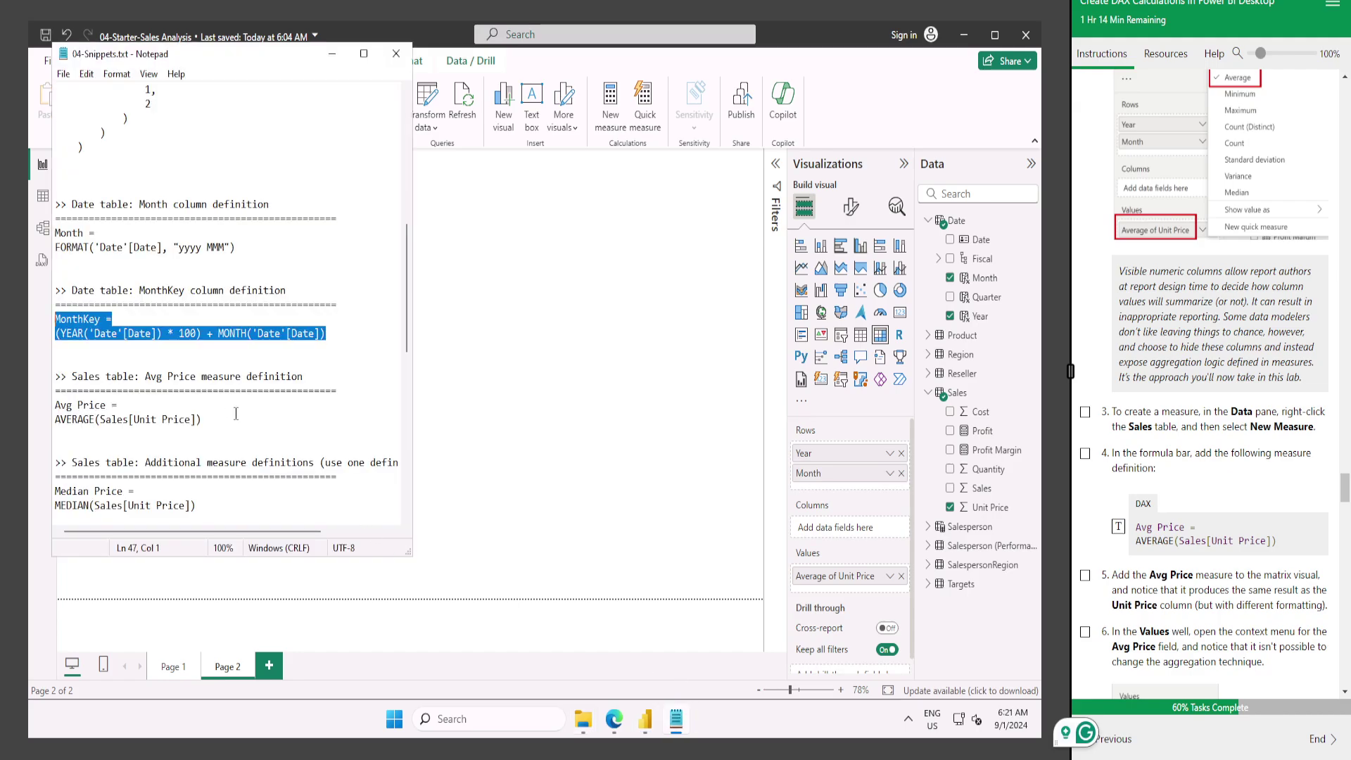
{"action": "left_click_drag", "start_coordinate": [56, 404], "coordinate": [139, 436]}
{"action": "key", "text": "ctrl+c"}
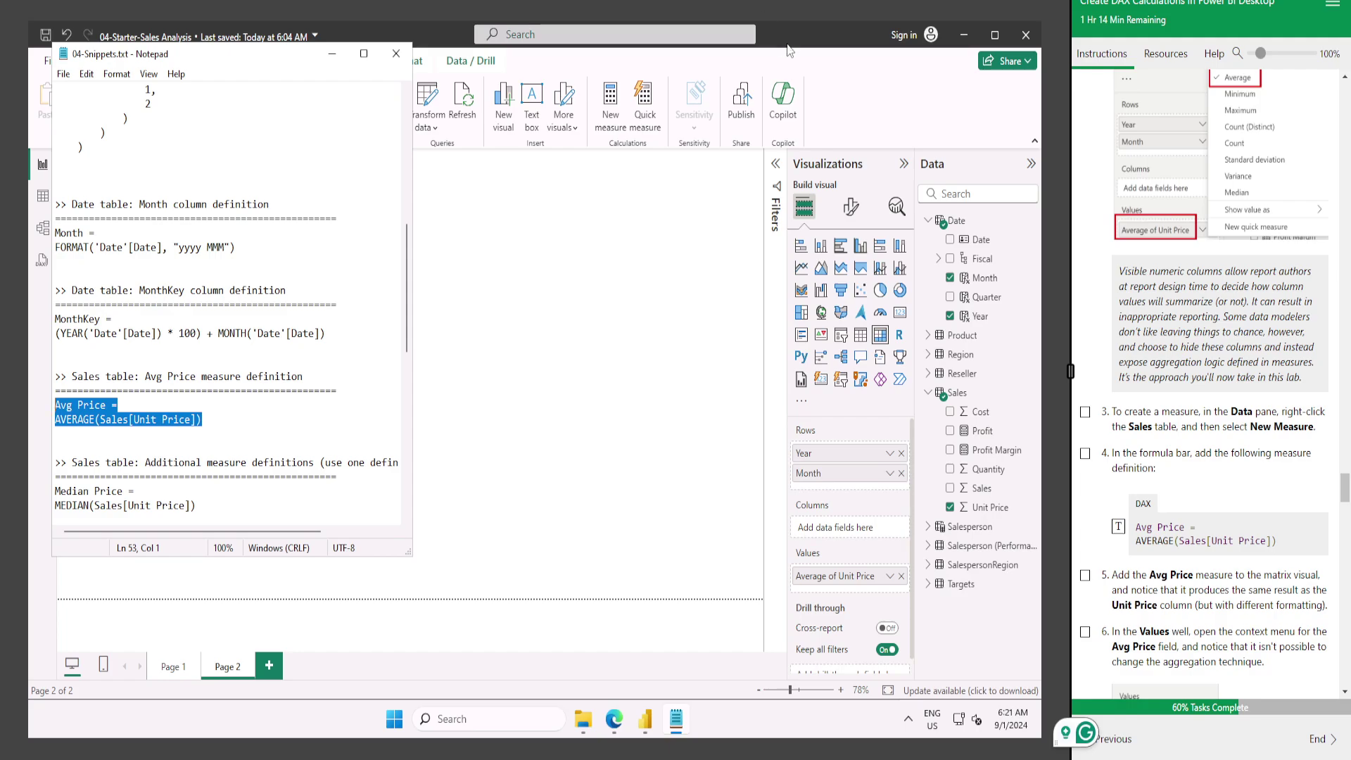
Back in Power BI Desktop, create the Sales measure Avg Price = AVERAGE(Sales[Unit Price]) and check off lab tasks 3 and 4.
{"action": "left_click", "coordinate": [649, 185]}
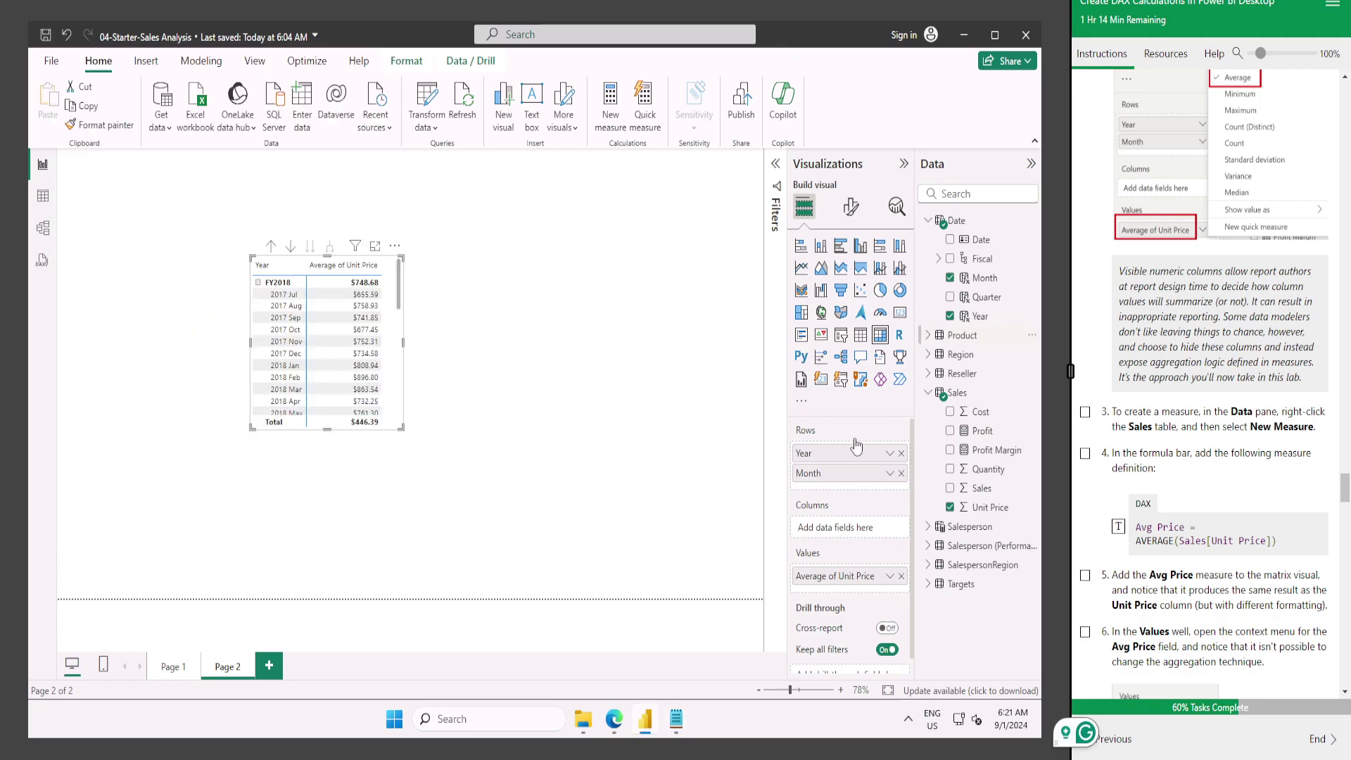
{"action": "left_click", "coordinate": [957, 393]}
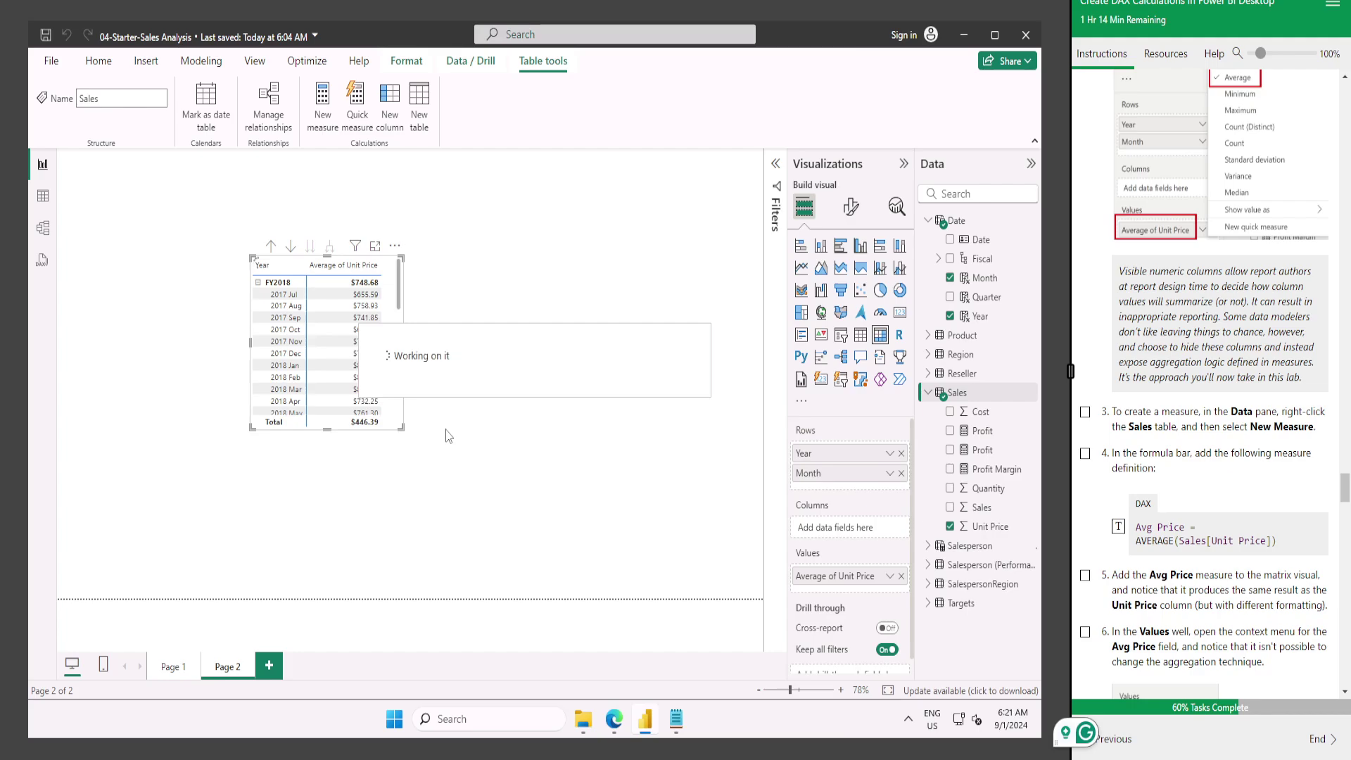
{"action": "key", "text": "ctrl+v"}
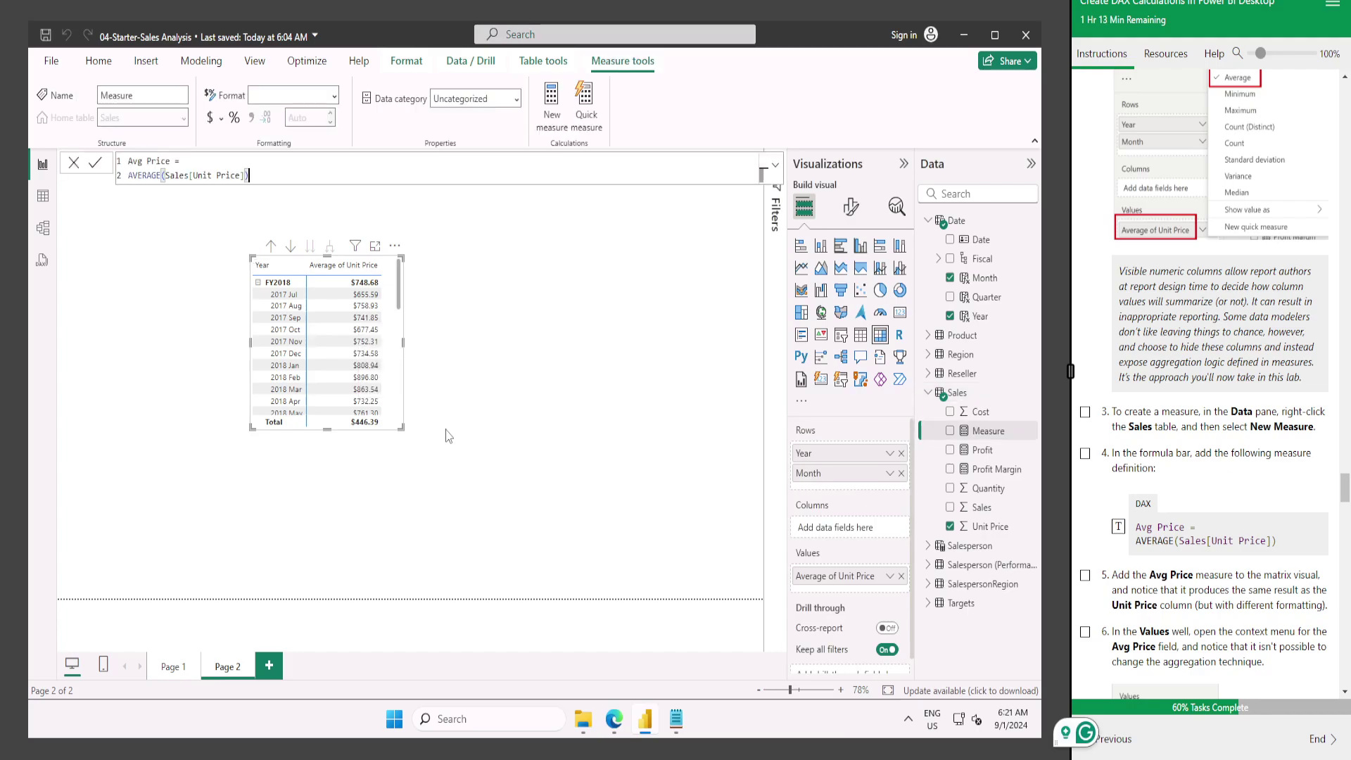
{"action": "left_click", "coordinate": [1085, 411]}
{"action": "left_click", "coordinate": [1085, 453]}
Check off lab tasks 5 and 6 of Create simple measures.
{"action": "scroll", "coordinate": [1154, 492], "scroll_direction": "down", "scroll_amount": 2}
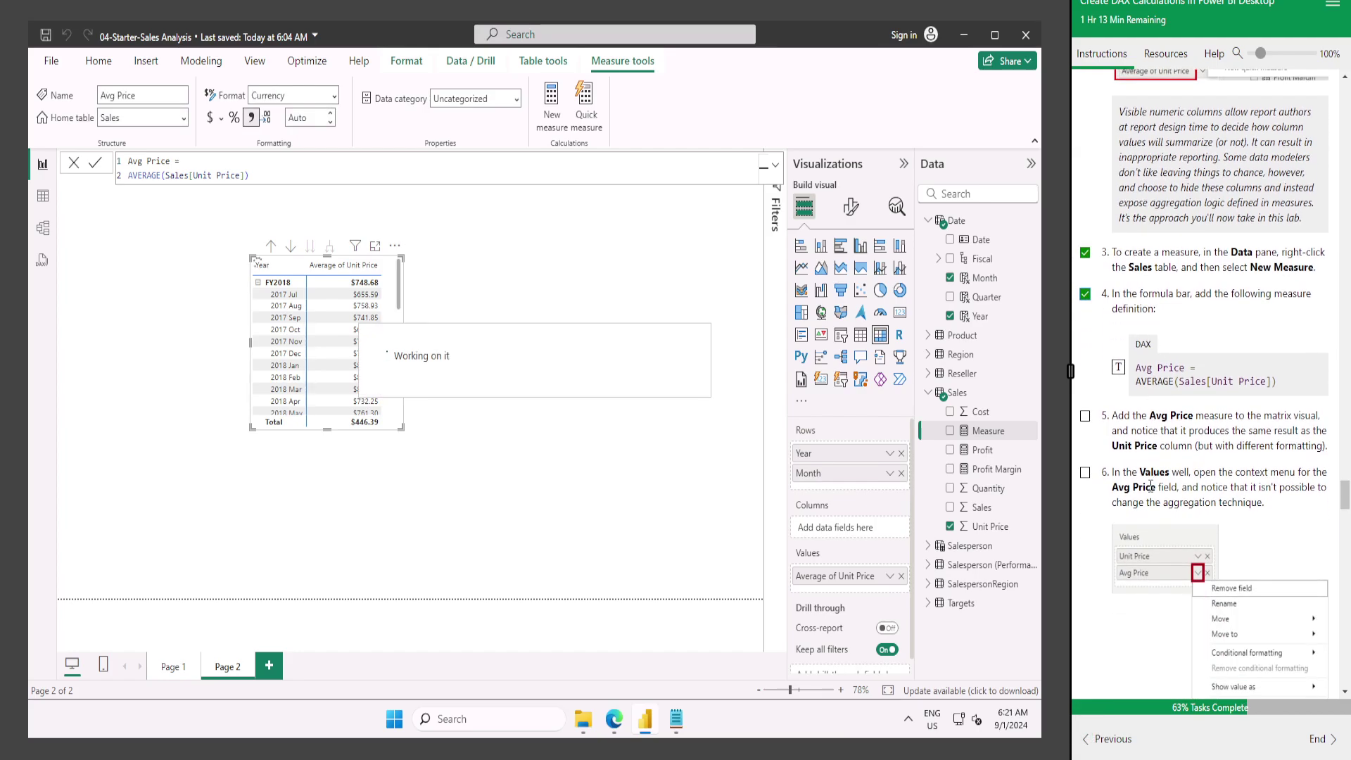
{"action": "scroll", "coordinate": [1150, 486], "scroll_direction": "down", "scroll_amount": 1}
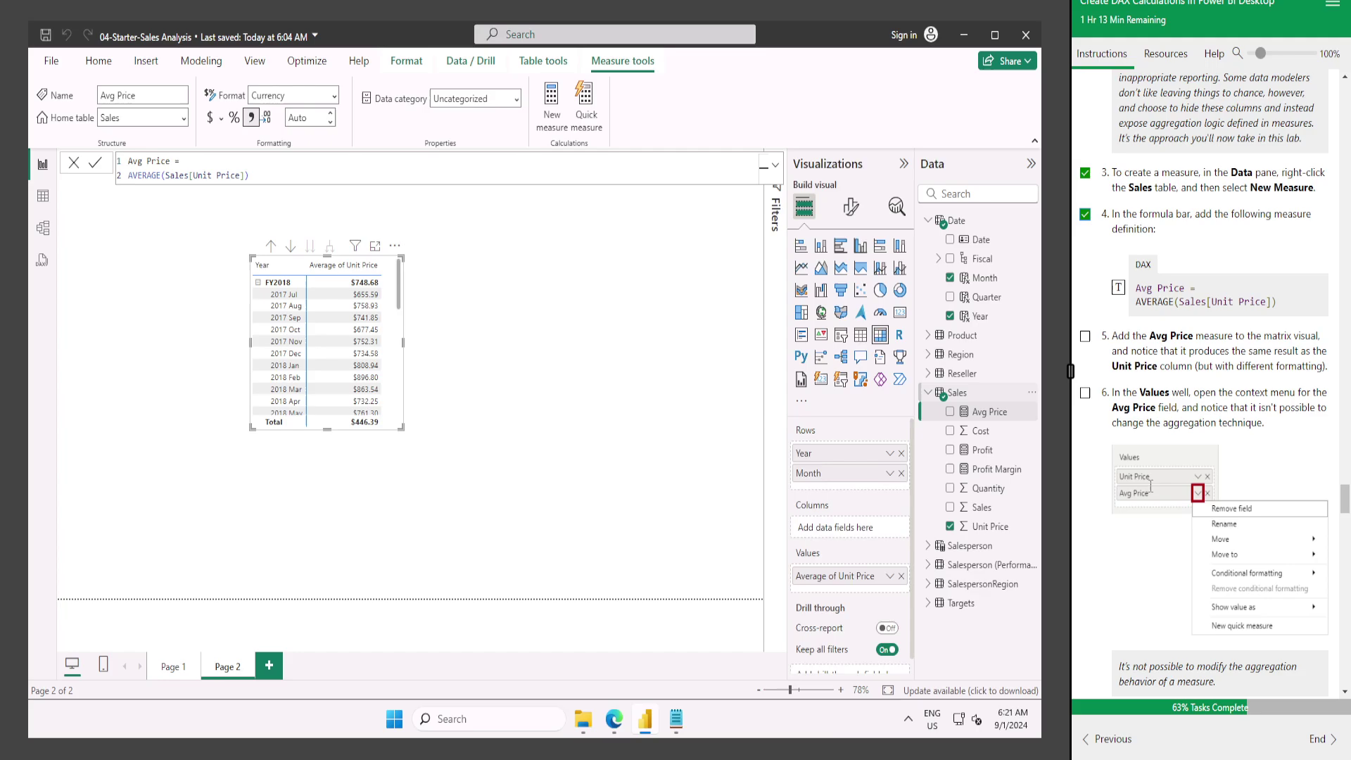
{"action": "left_click", "coordinate": [1085, 335]}
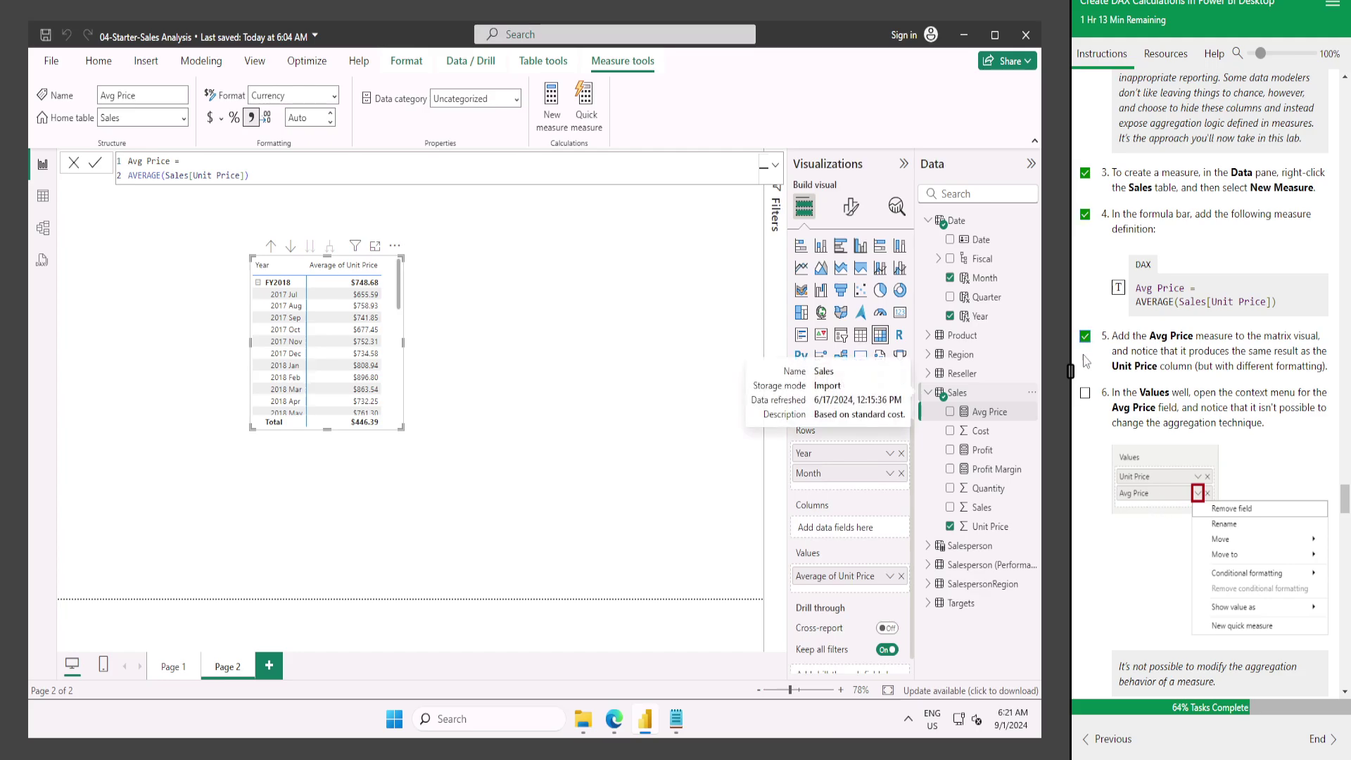
{"action": "left_click", "coordinate": [1085, 393]}
{"action": "scroll", "coordinate": [1181, 415], "scroll_direction": "down", "scroll_amount": 2}
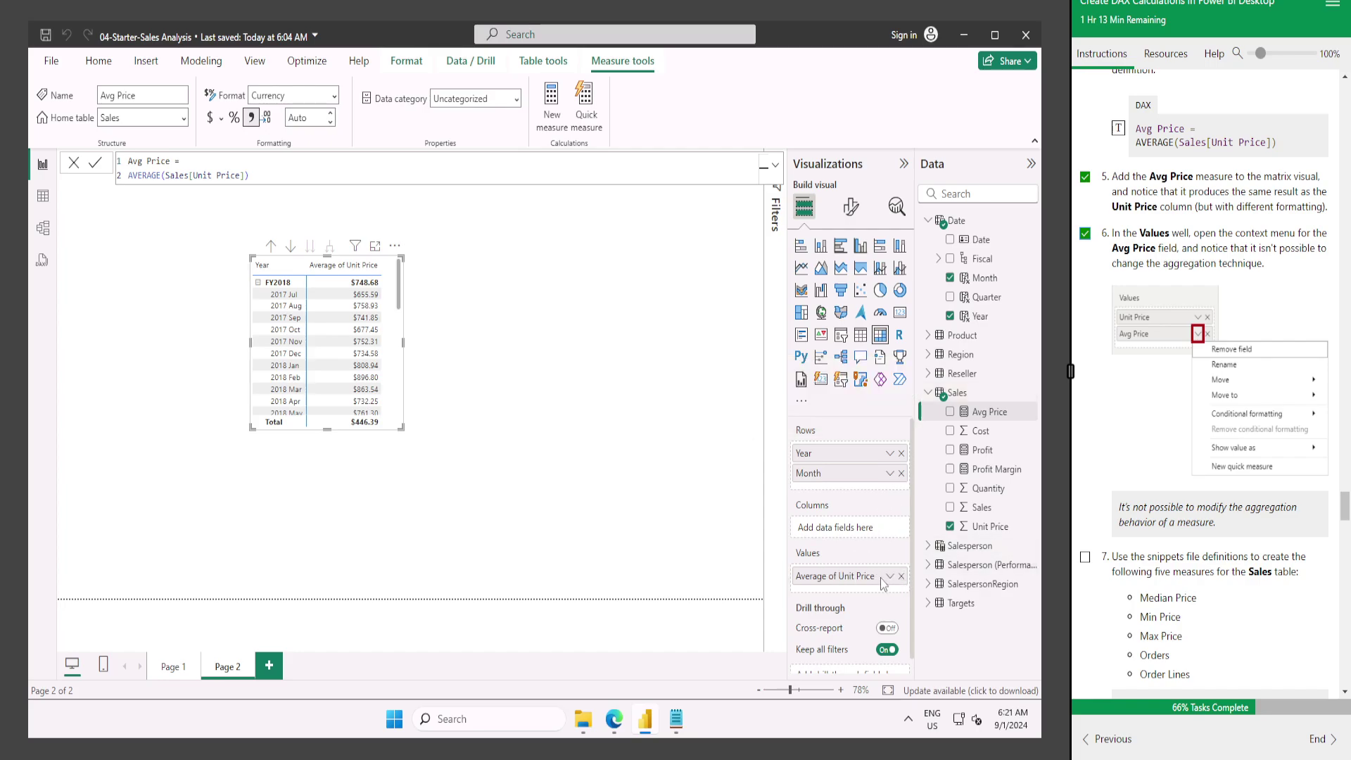
Replace Average of Unit Price with the Avg Price measure in the matrix values and format the measure to 2 decimal places.
{"action": "left_click_drag", "start_coordinate": [991, 412], "coordinate": [767, 556]}
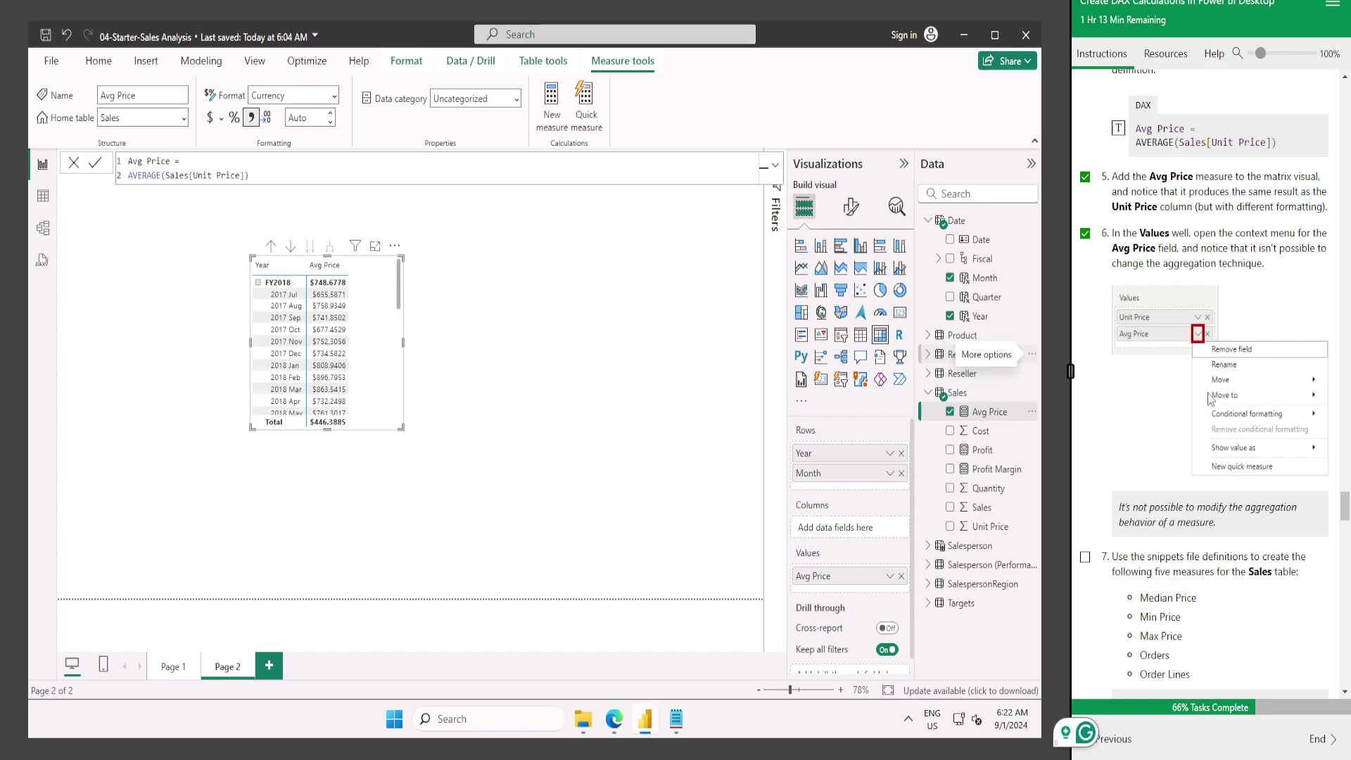
{"action": "scroll", "coordinate": [1223, 416], "scroll_direction": "down", "scroll_amount": 1}
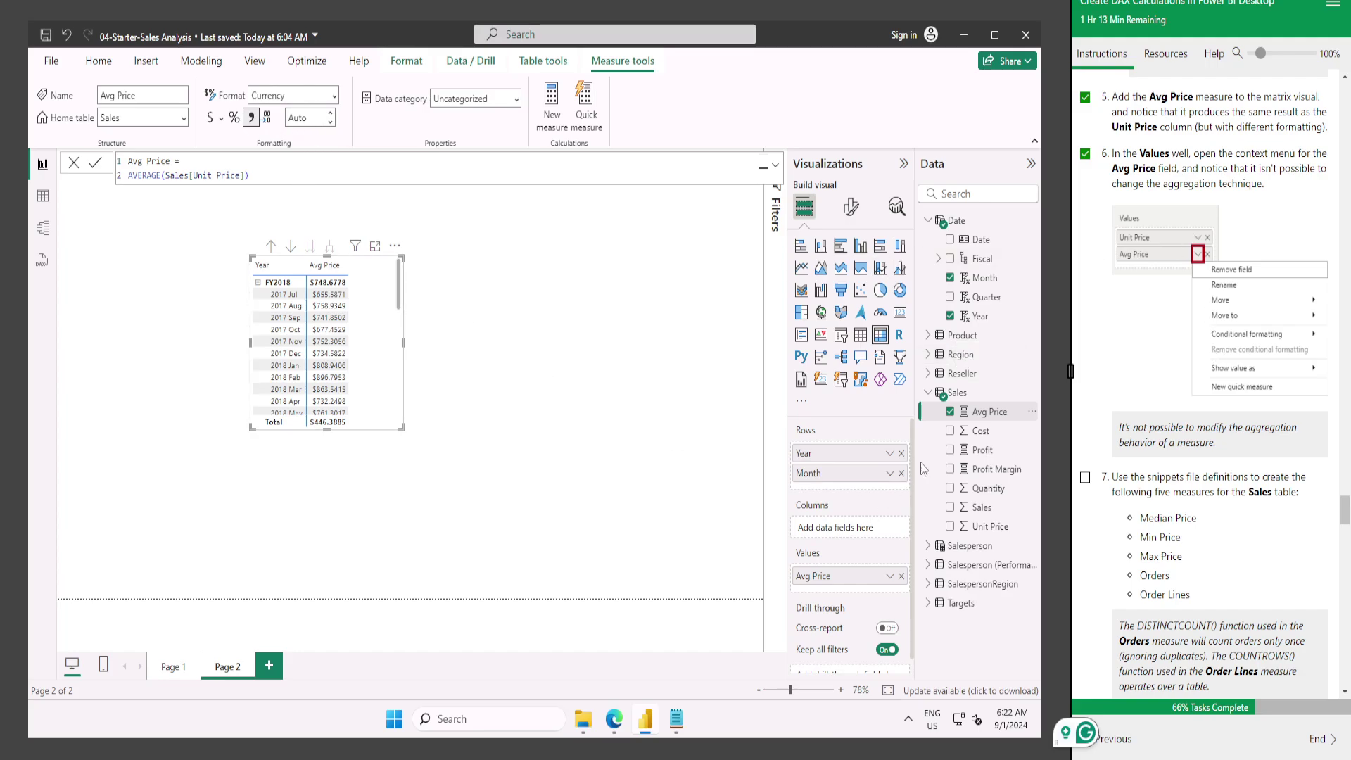
{"action": "left_click", "coordinate": [312, 118]}
{"action": "type", "text": "2"}
{"action": "key", "text": "Return"}
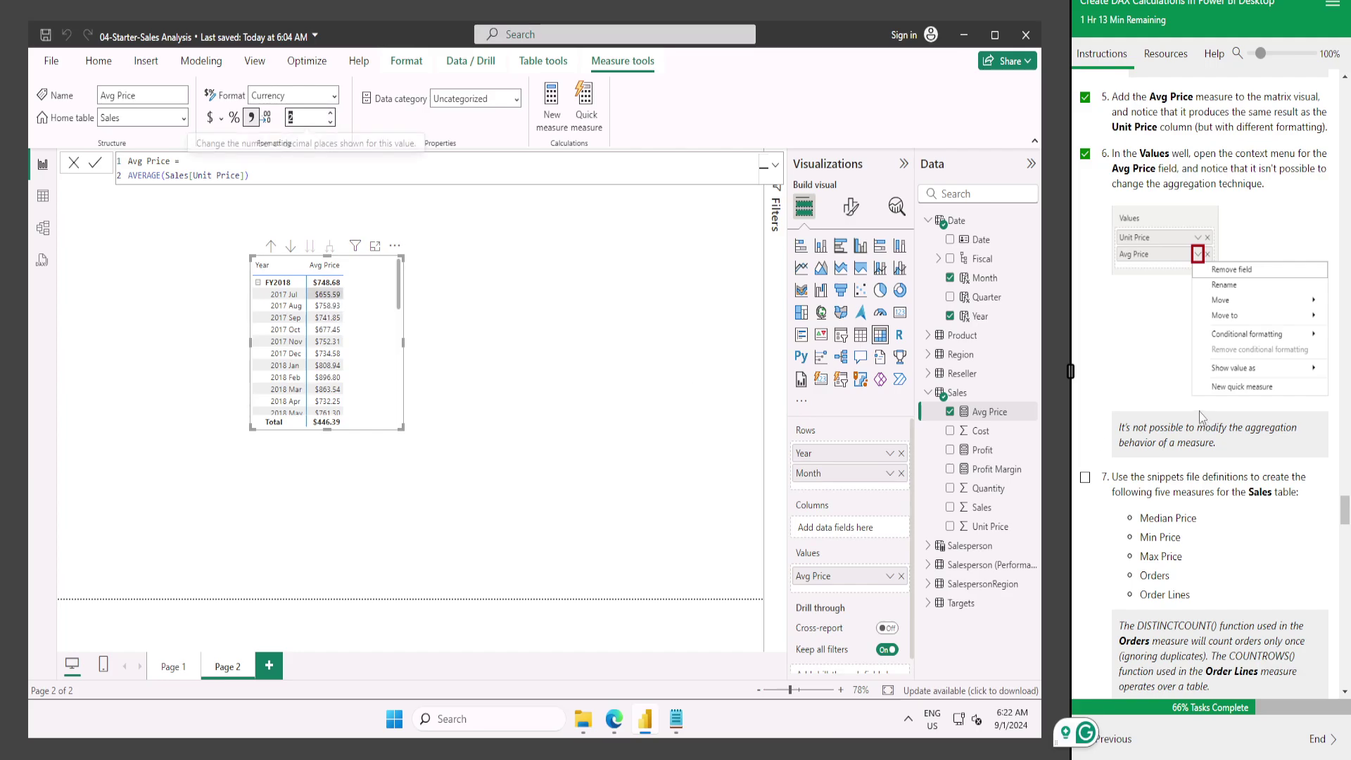
Switch to the 04-Snippets.txt file in Notepad and copy the Median Price measure definition for lab task 7.
{"action": "scroll", "coordinate": [1199, 411], "scroll_direction": "down", "scroll_amount": 1}
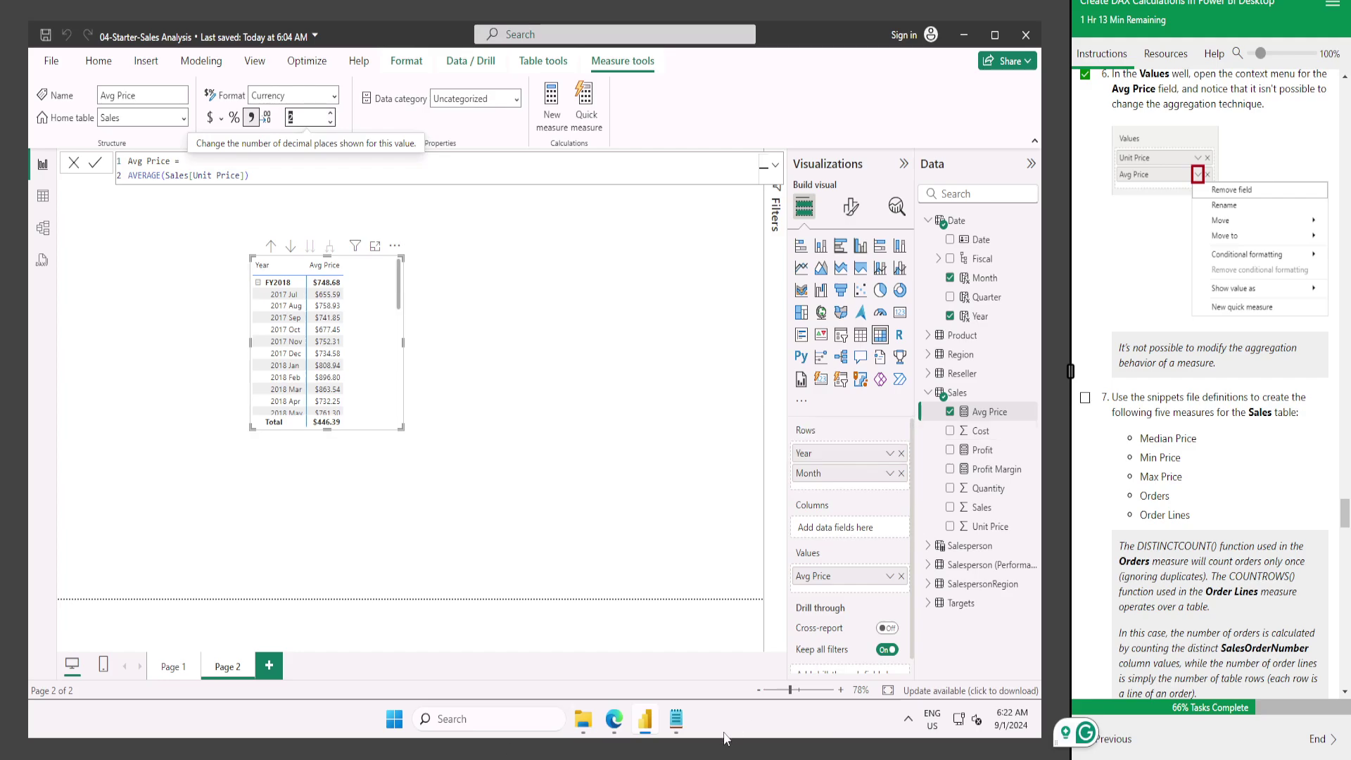
{"action": "left_click", "coordinate": [677, 721]}
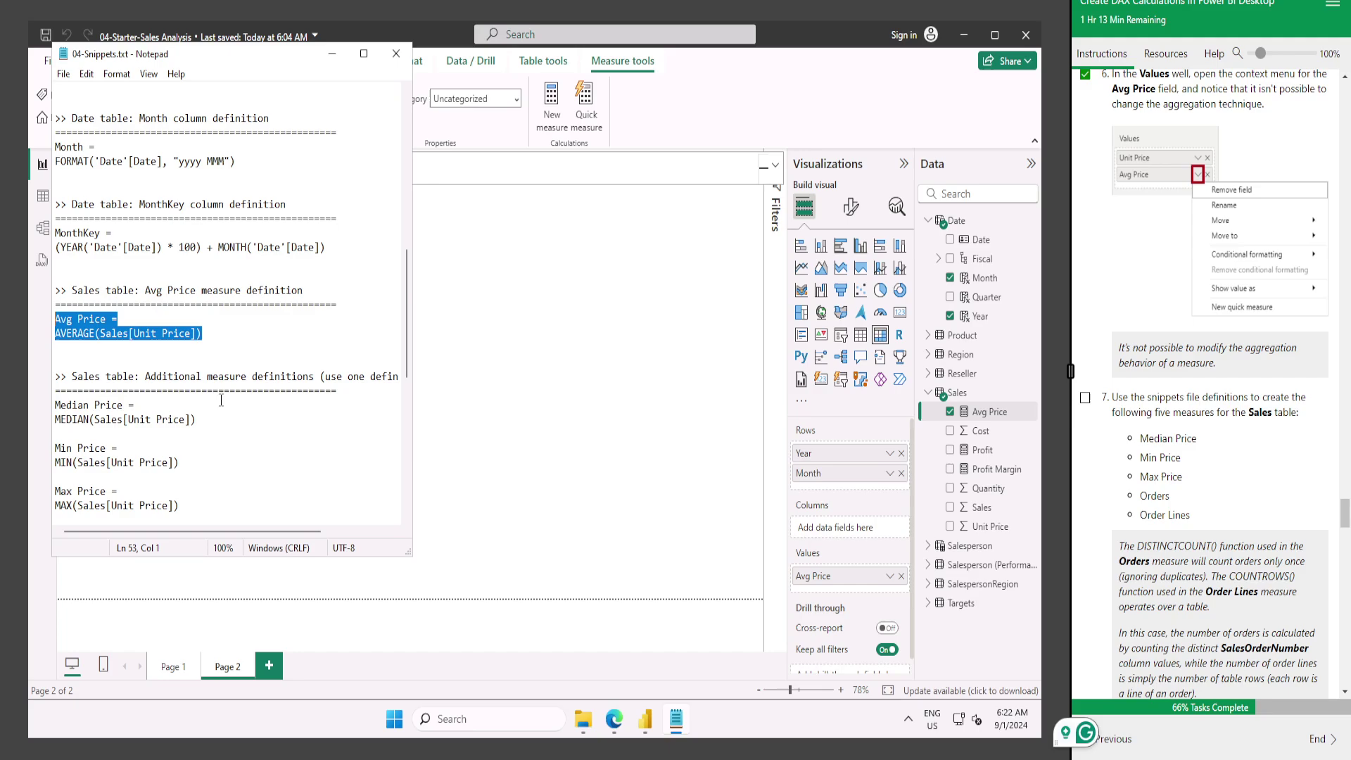
{"action": "left_click_drag", "start_coordinate": [200, 421], "coordinate": [55, 395]}
{"action": "left_click", "coordinate": [212, 443]}
{"action": "left_click_drag", "start_coordinate": [197, 420], "coordinate": [53, 405]}
{"action": "key", "text": "ctrl+c"}
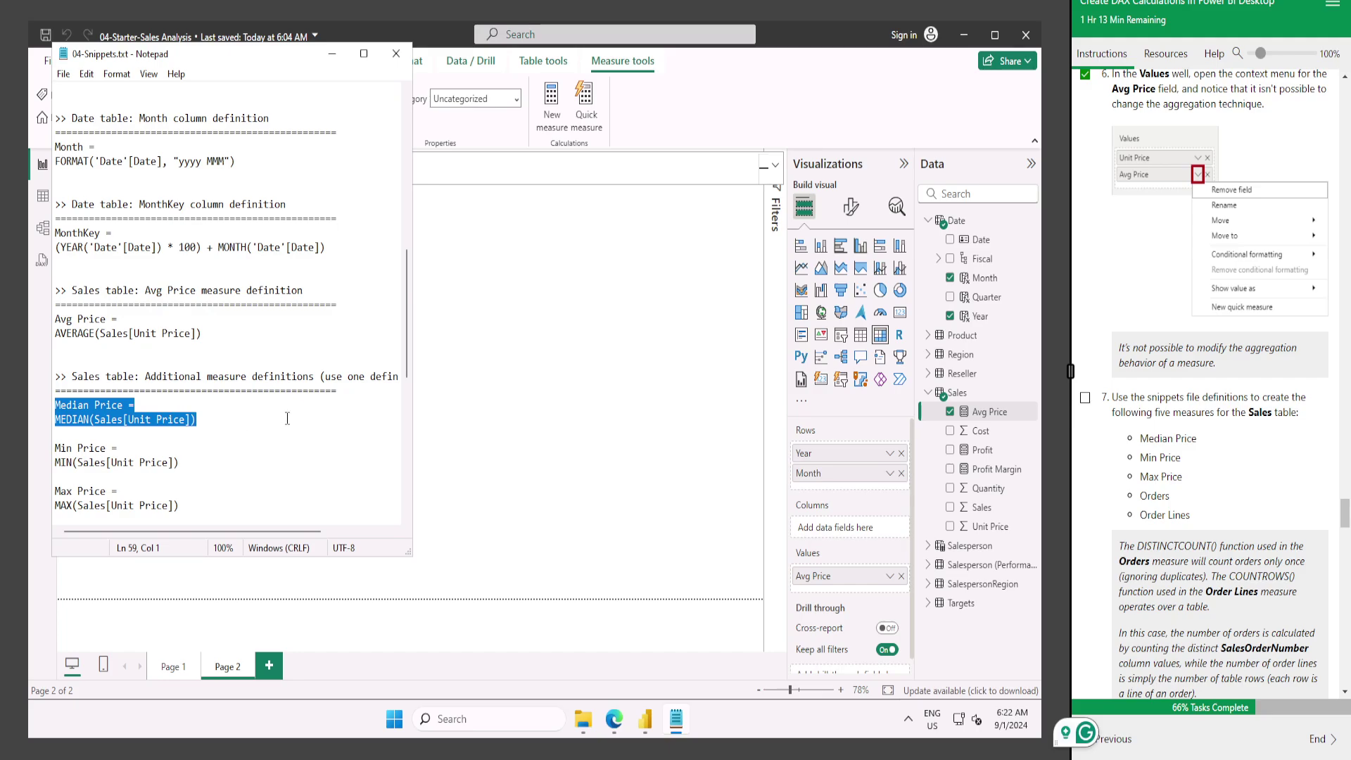
Back in Power BI Desktop, create the Sales measure Median Price = MEDIAN(Sales[Unit Price]).
{"action": "left_click", "coordinate": [659, 123]}
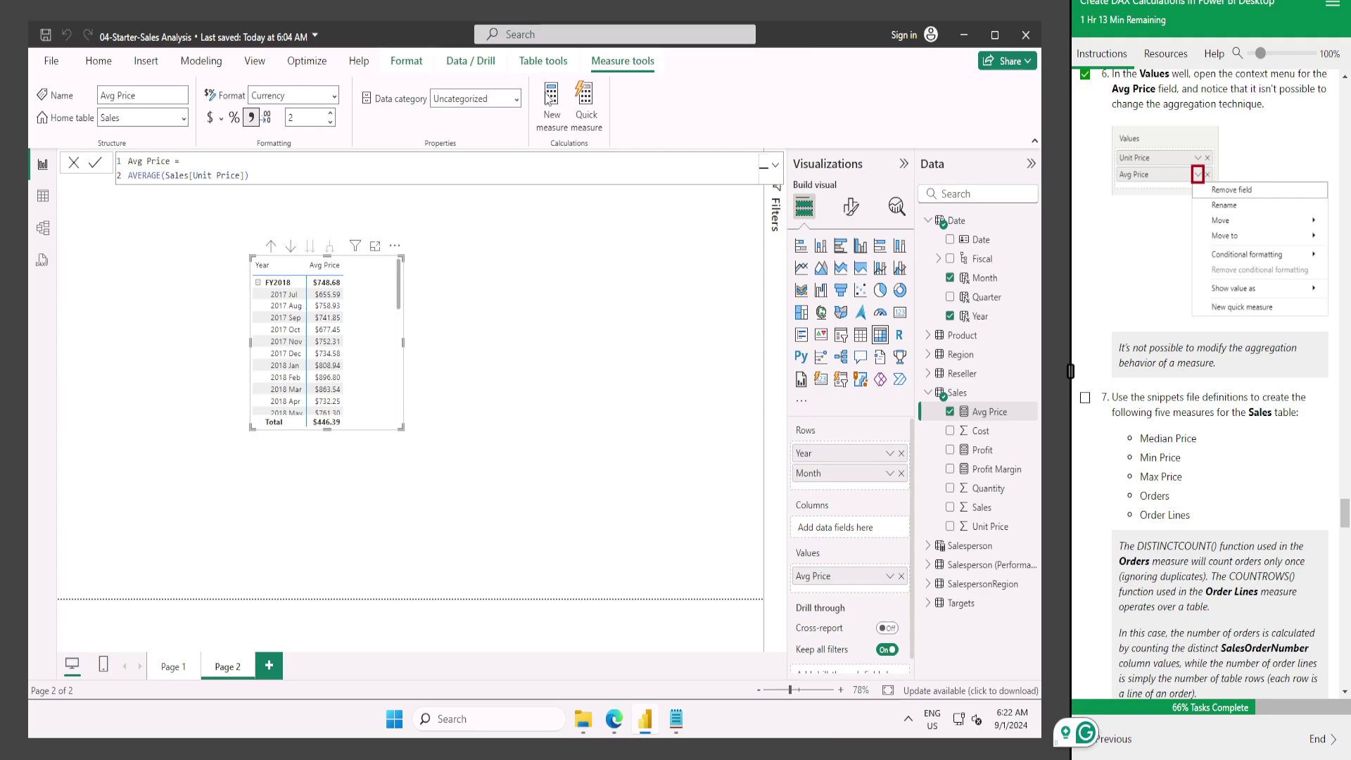
{"action": "left_click", "coordinate": [551, 100]}
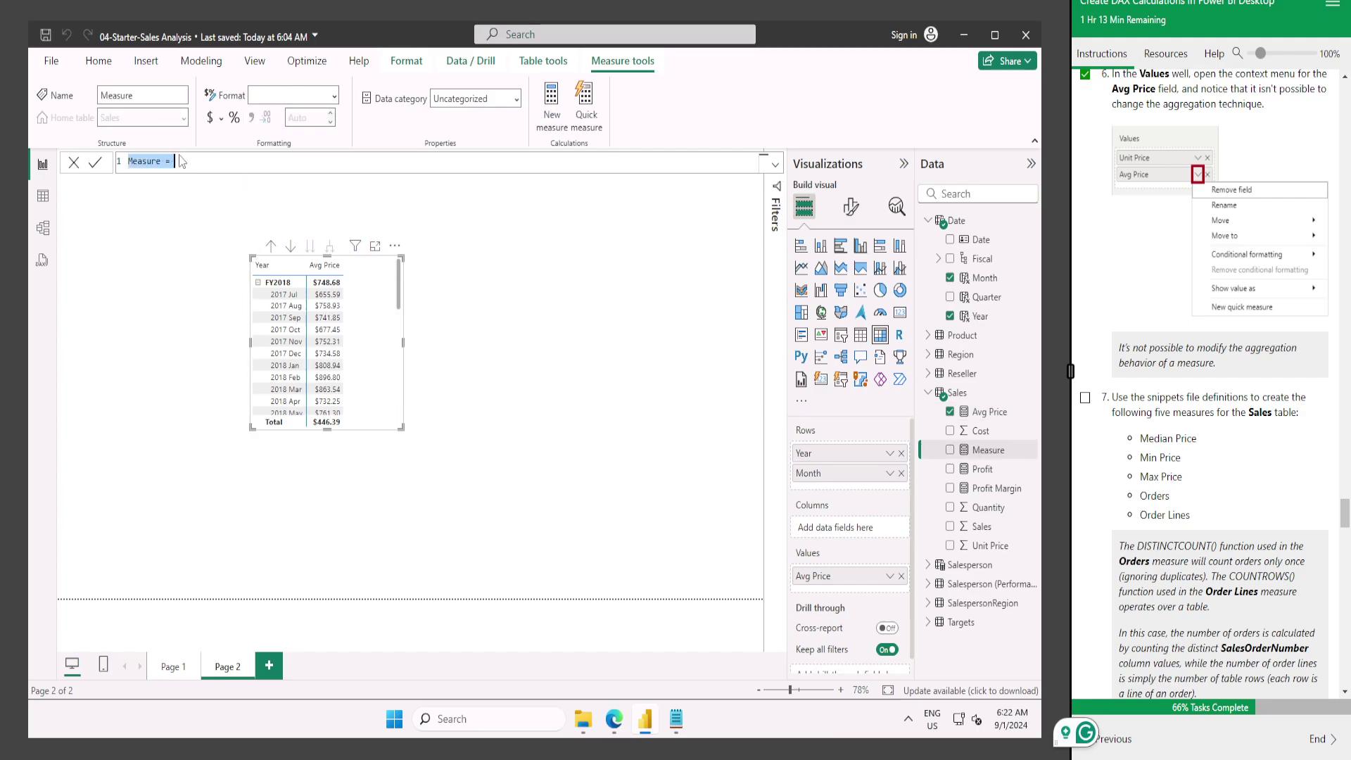
{"action": "key", "text": "ctrl+v"}
{"action": "left_click", "coordinate": [95, 162]}
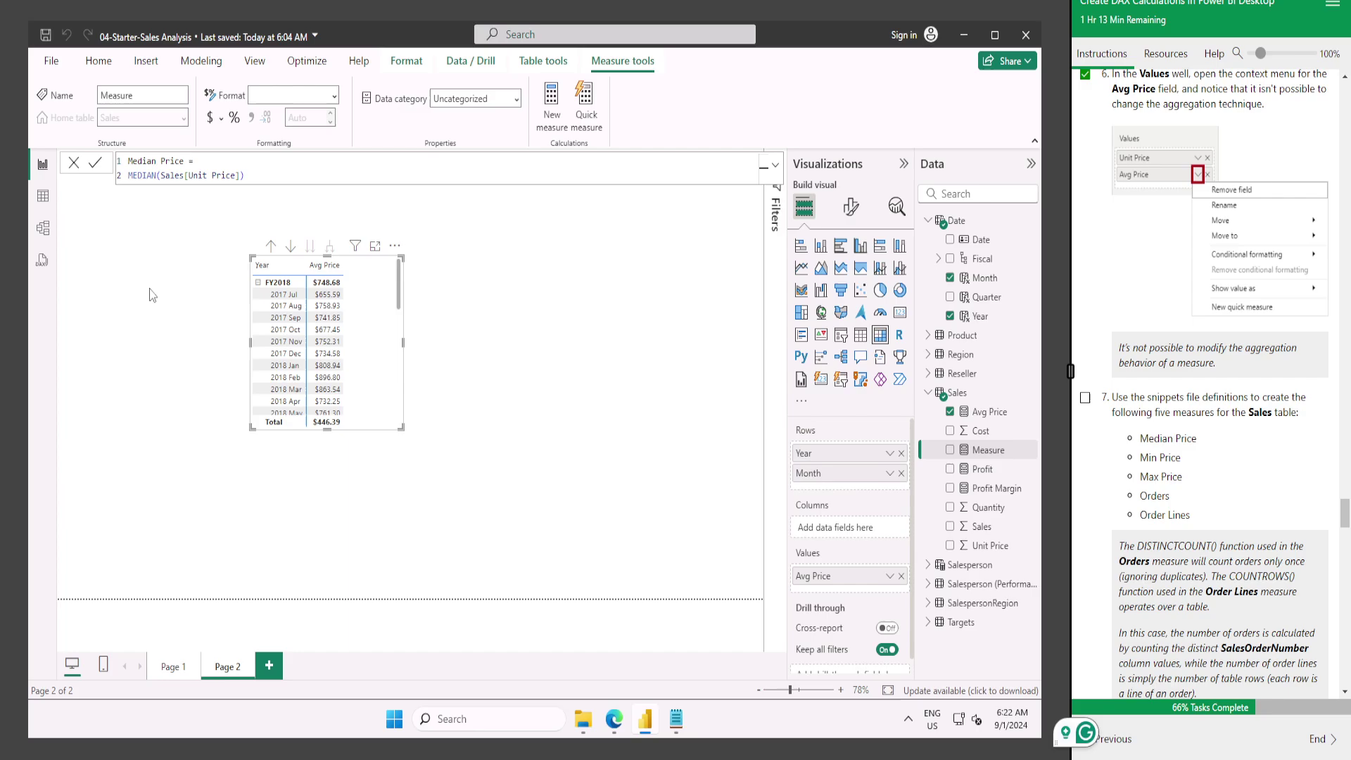
Switch to the 04-Snippets.txt file in Notepad and copy the Min Price measure definition.
{"action": "left_click", "coordinate": [677, 729]}
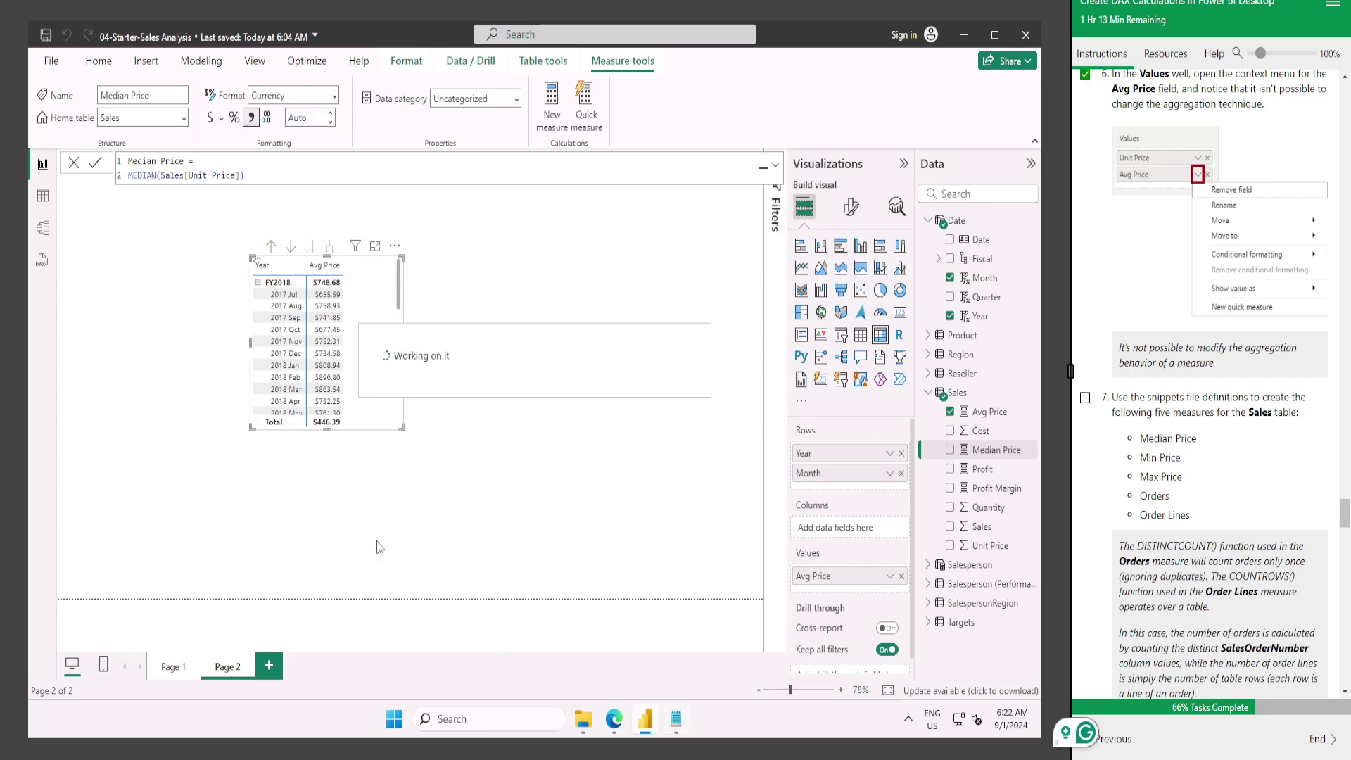
{"action": "left_click_drag", "start_coordinate": [52, 439], "coordinate": [180, 464]}
{"action": "key", "text": "ctrl+c"}
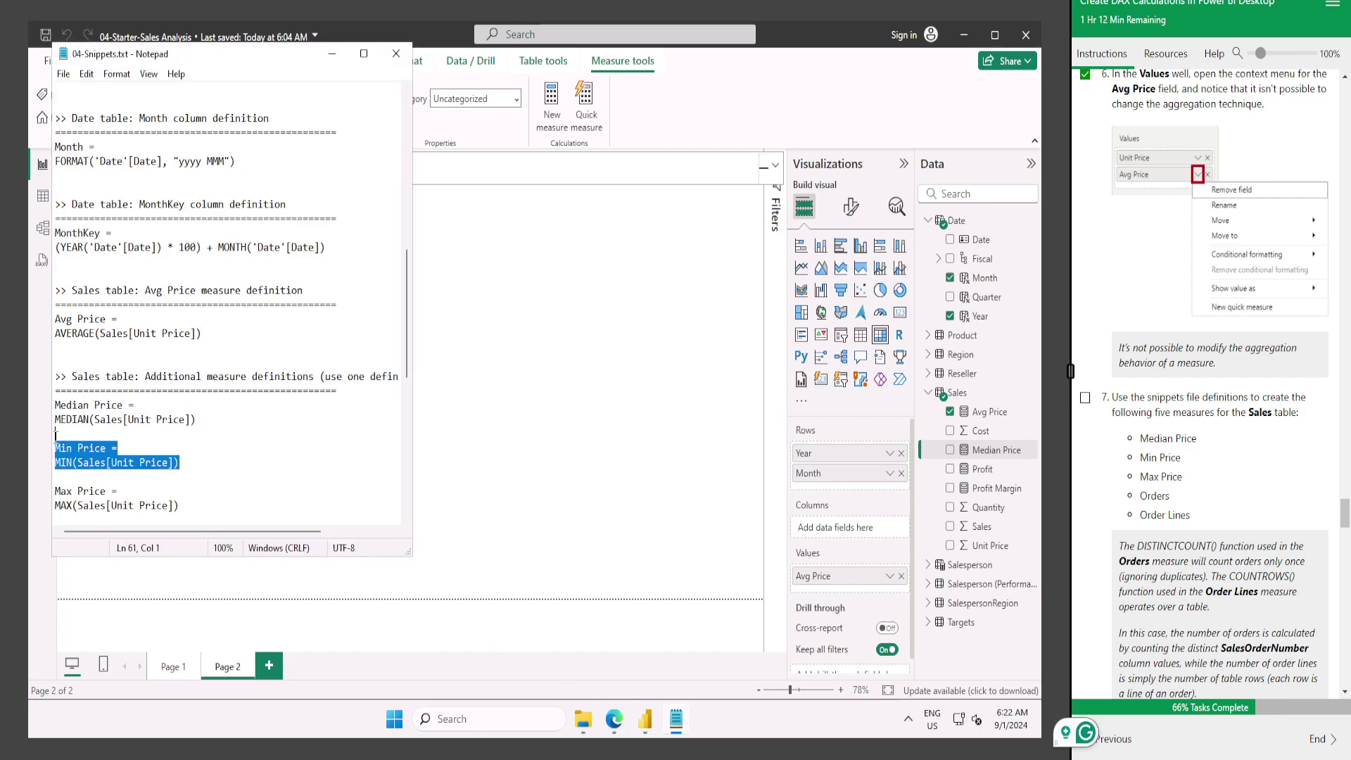
Back in Power BI Desktop, create the Sales measure Min Price = MIN(Sales[Unit Price]), without the blank line above it.
{"action": "left_click", "coordinate": [677, 119]}
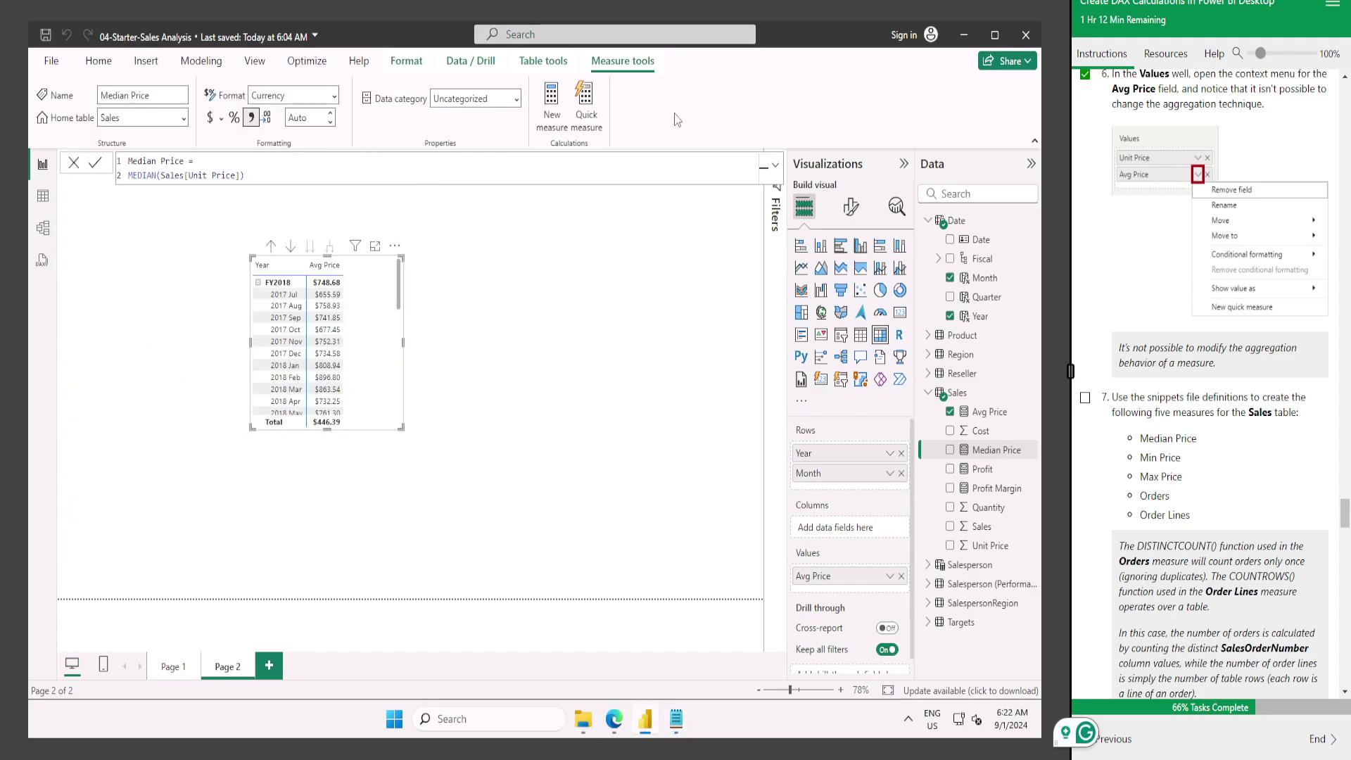
{"action": "left_click", "coordinate": [555, 107]}
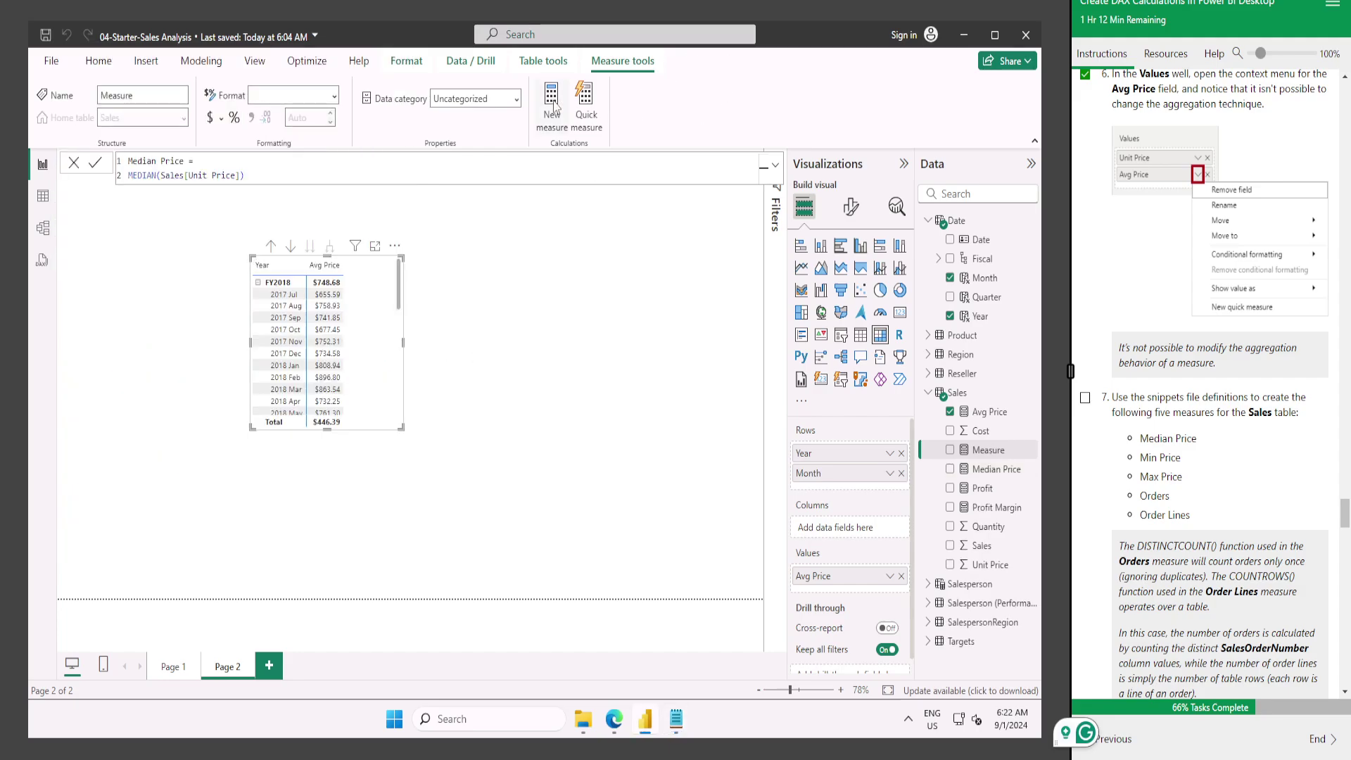
{"action": "key", "text": "ctrl+v"}
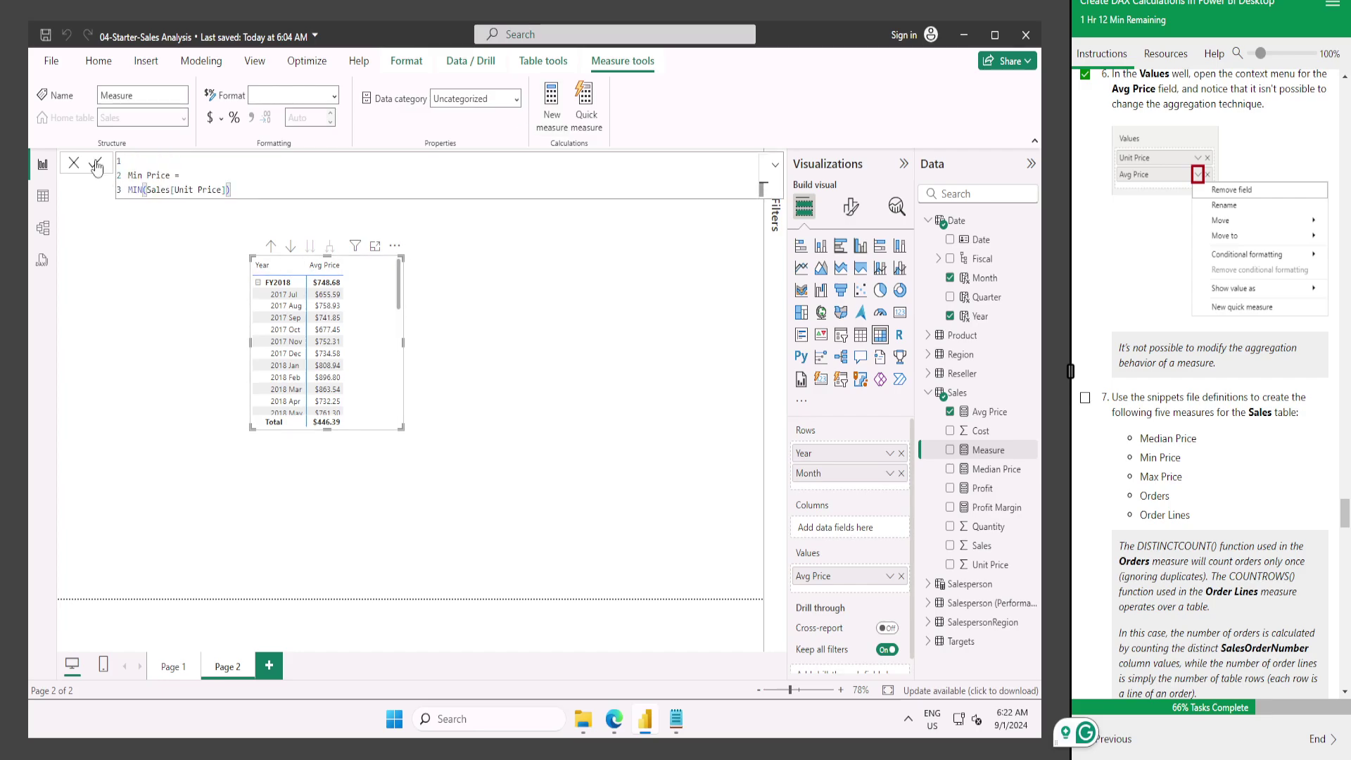
{"action": "left_click", "coordinate": [139, 163]}
{"action": "key", "text": "Delete"}
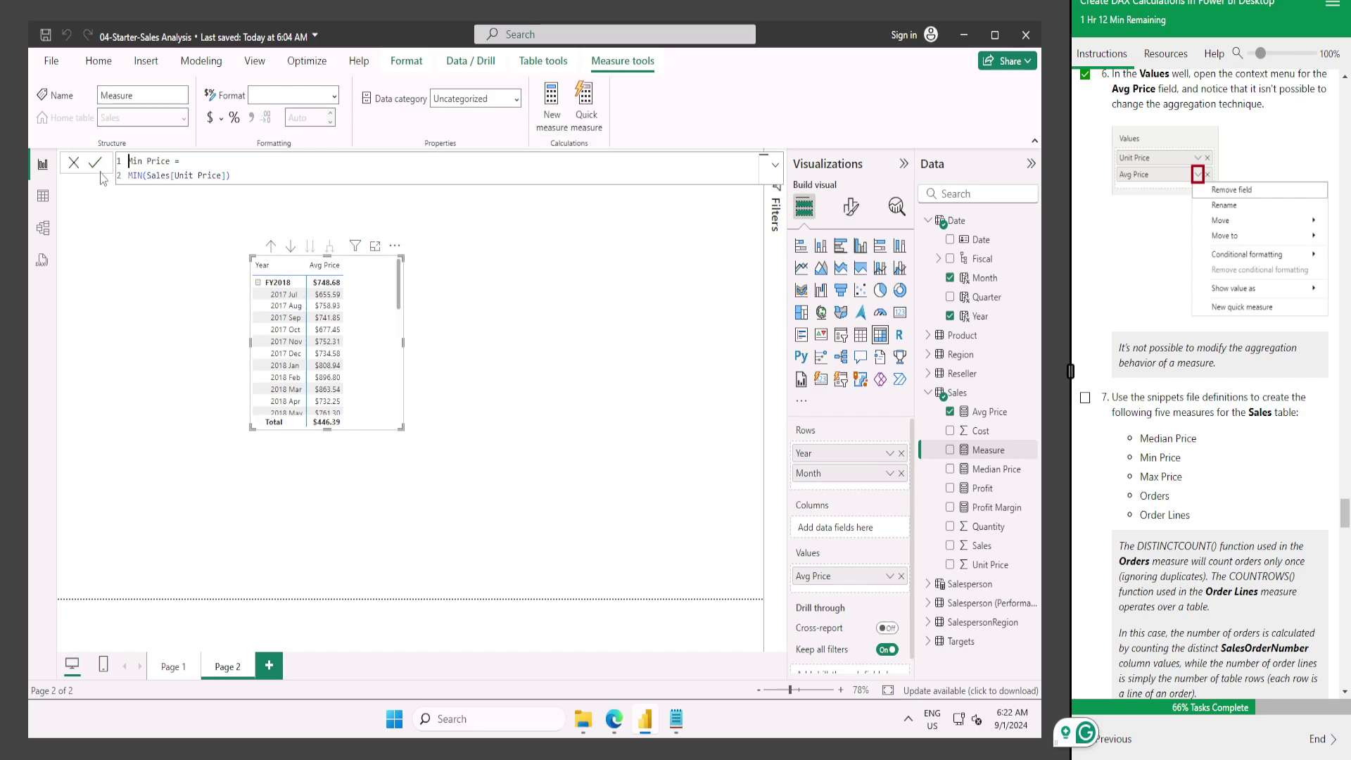
{"action": "left_click", "coordinate": [95, 162]}
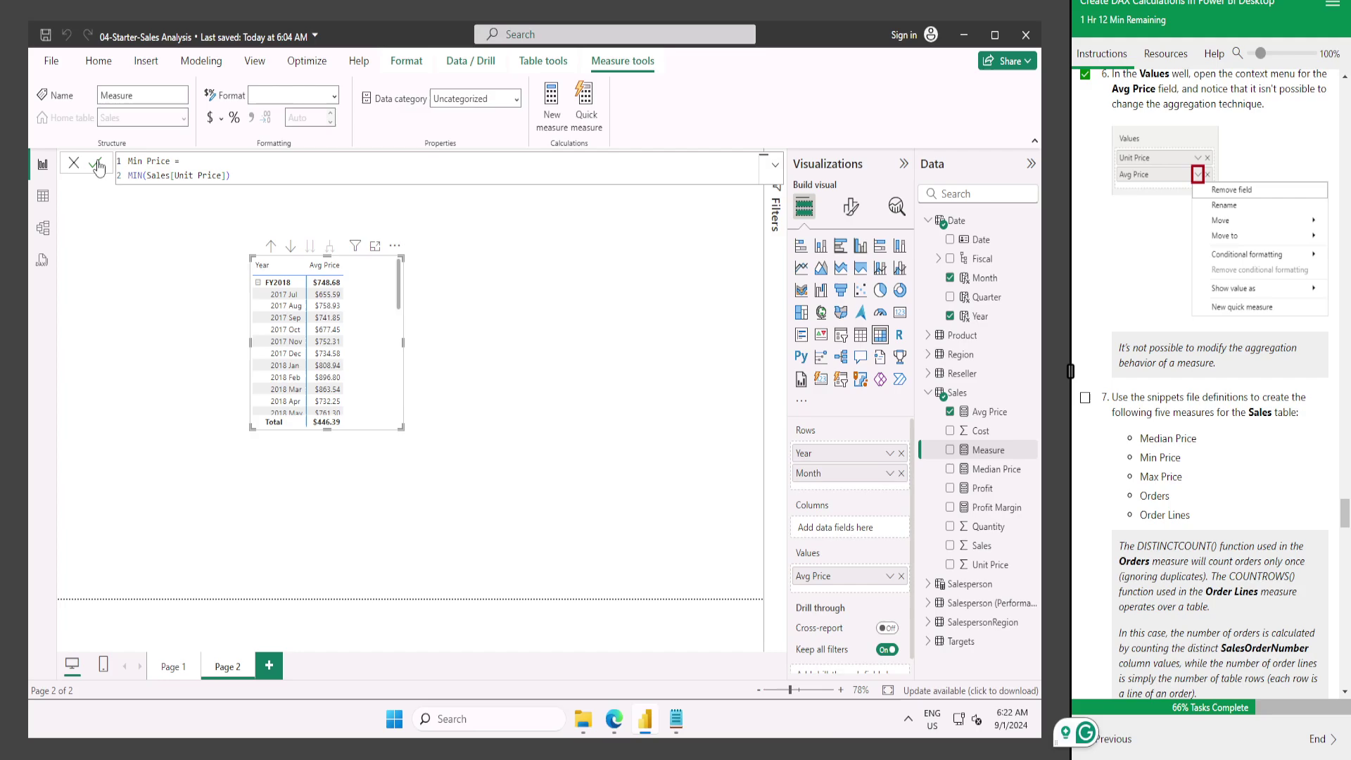
Switch to the snippets file in Notepad and copy the Max Price measure definition.
{"action": "left_click", "coordinate": [674, 724]}
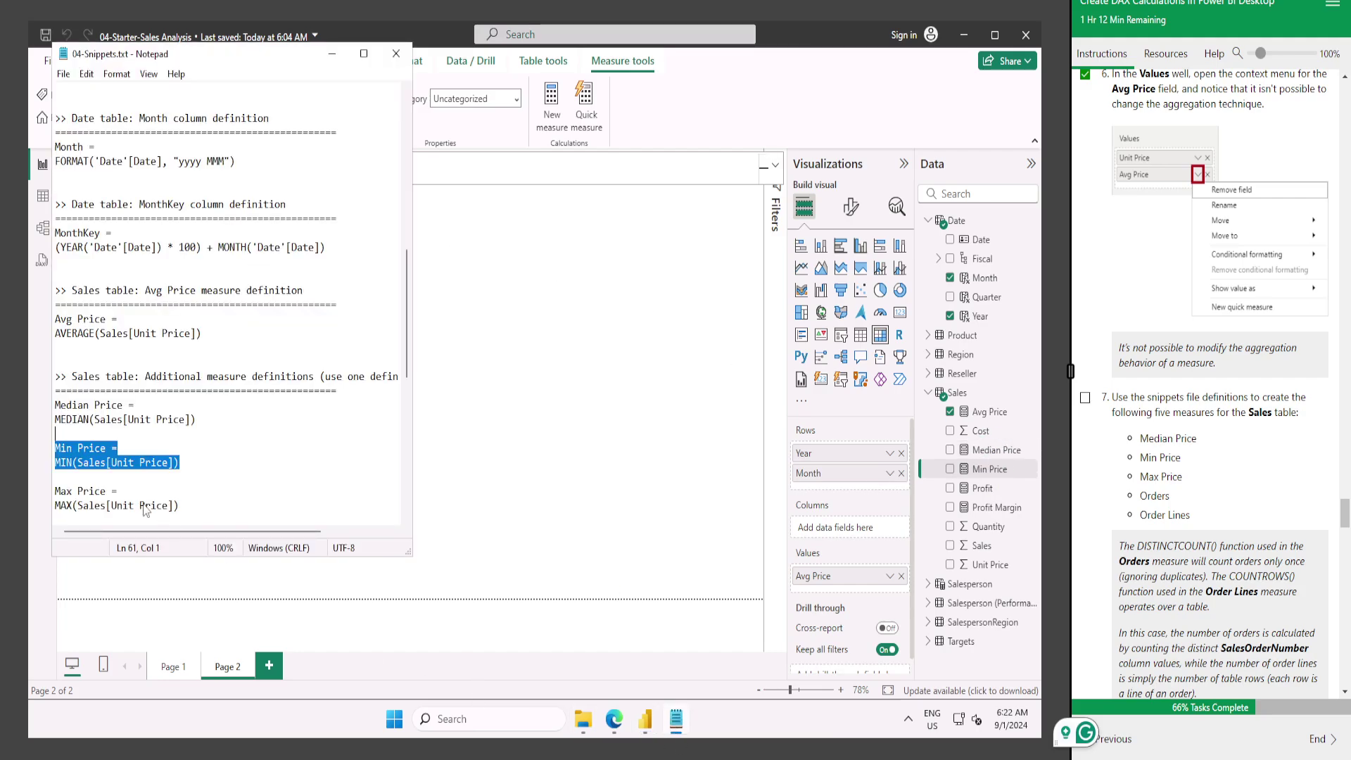
{"action": "left_click", "coordinate": [199, 463]}
{"action": "scroll", "coordinate": [199, 430], "scroll_direction": "down", "scroll_amount": 4}
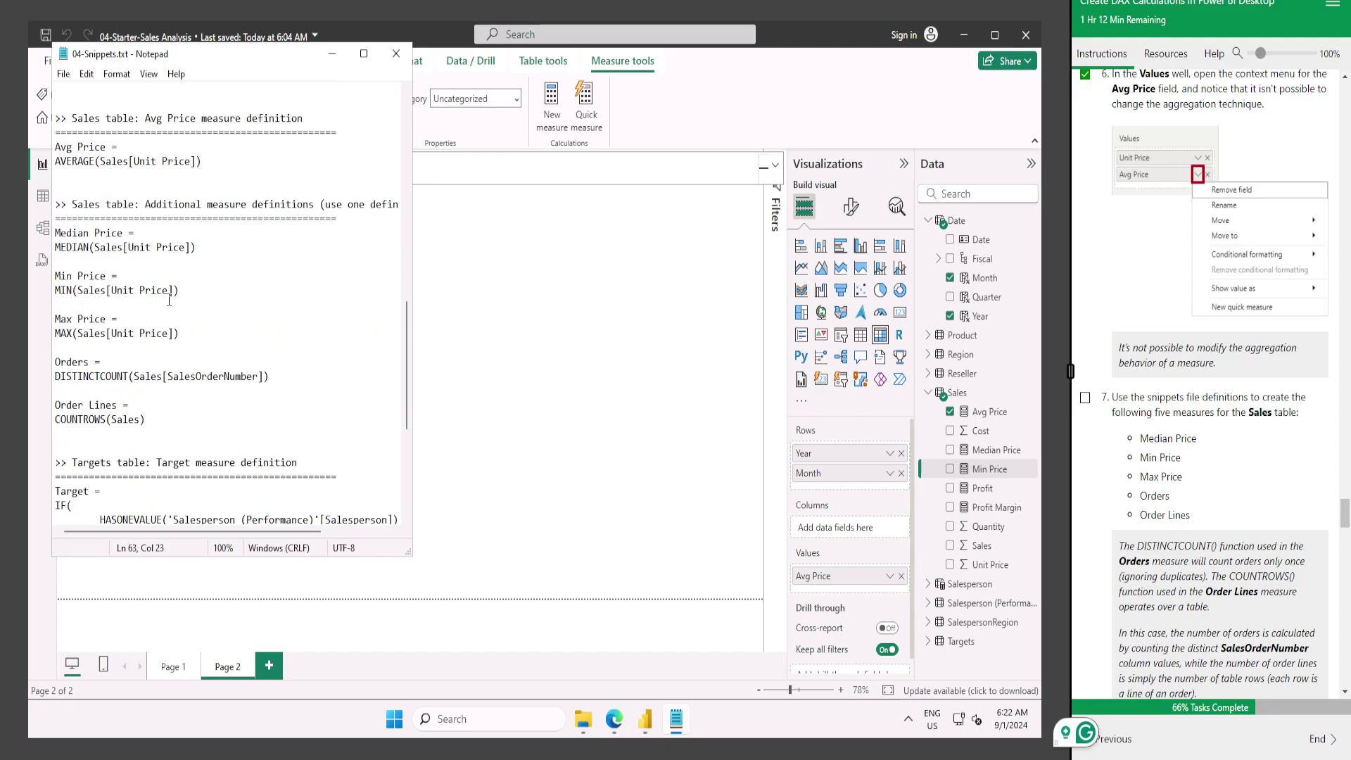
{"action": "left_click_drag", "start_coordinate": [207, 339], "coordinate": [56, 319]}
{"action": "key", "text": "ctrl+c"}
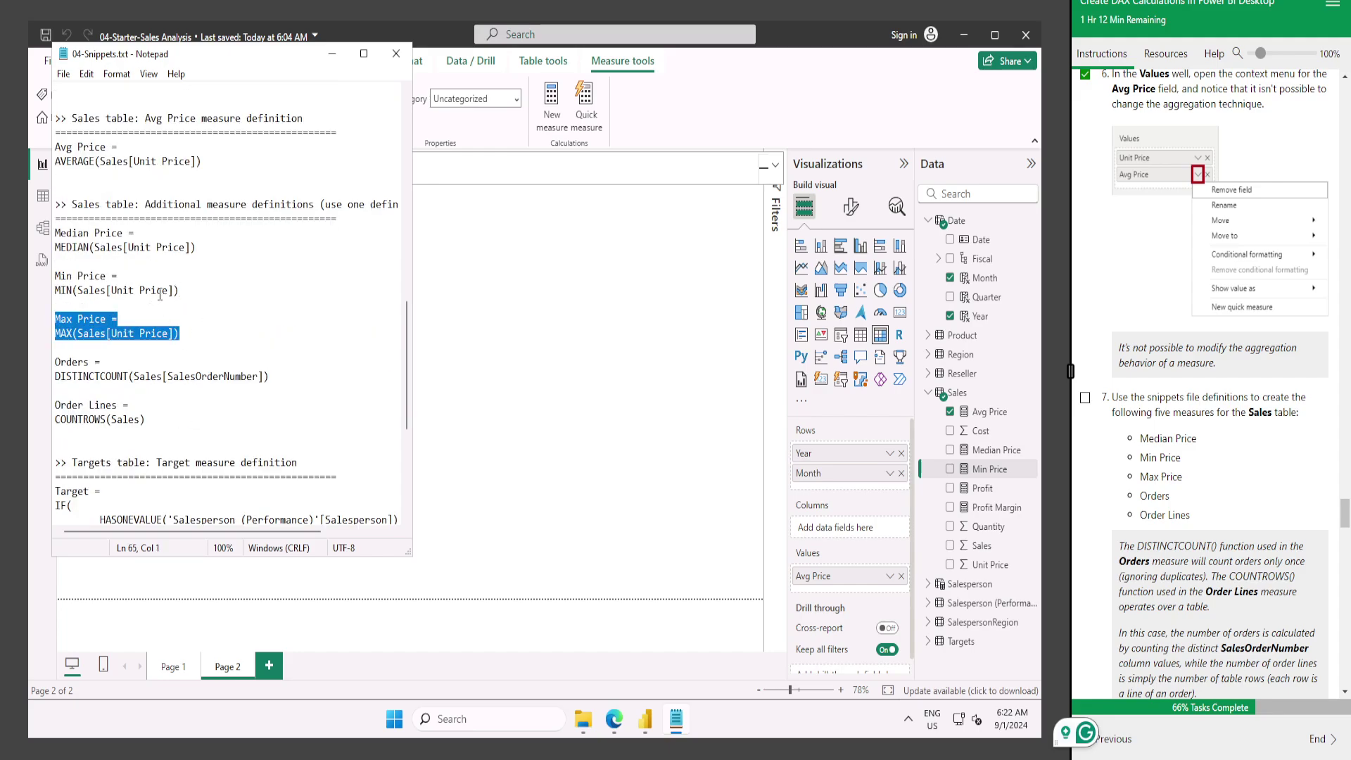
Back in Power BI Desktop, create the Sales measure Max Price = MAX(Sales[Unit Price]).
{"action": "left_click", "coordinate": [486, 141]}
{"action": "left_click", "coordinate": [552, 102]}
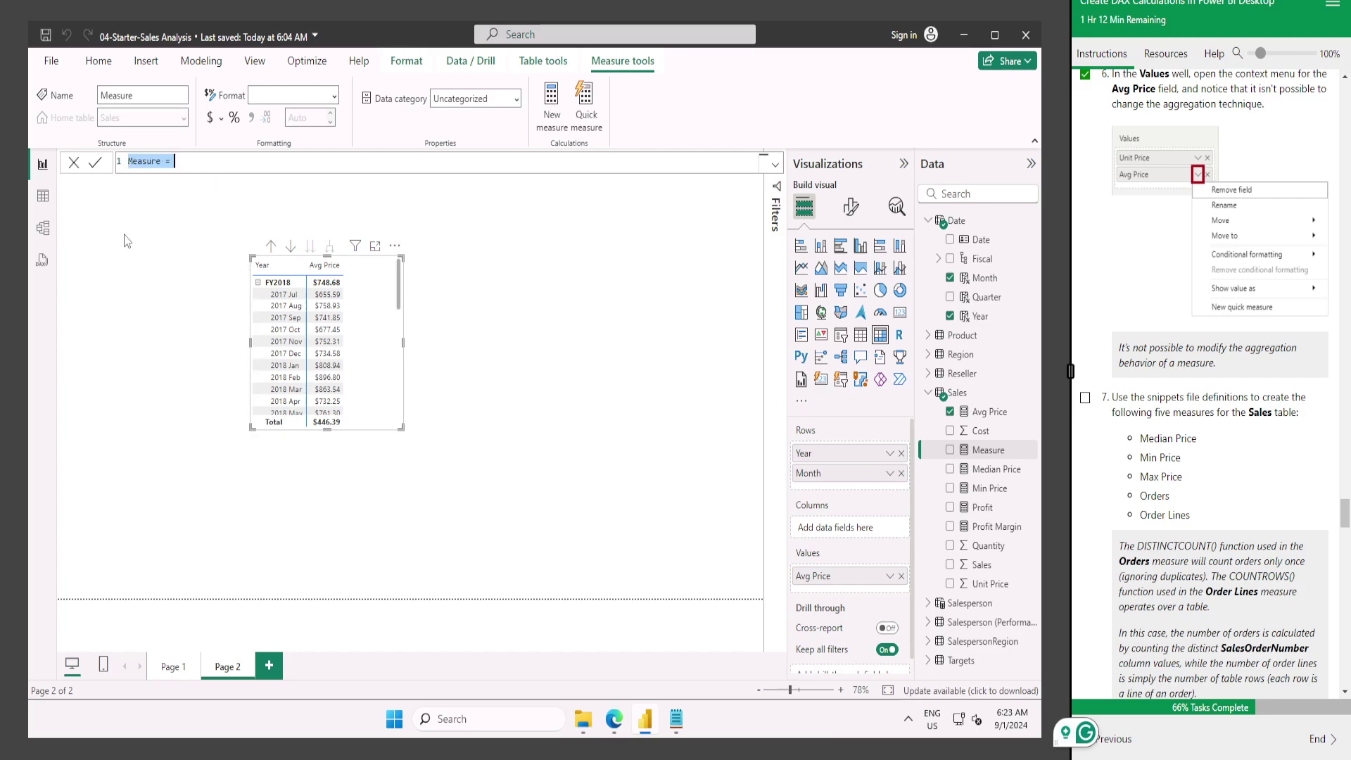
{"action": "key", "text": "ctrl+v"}
{"action": "key", "text": "Return"}
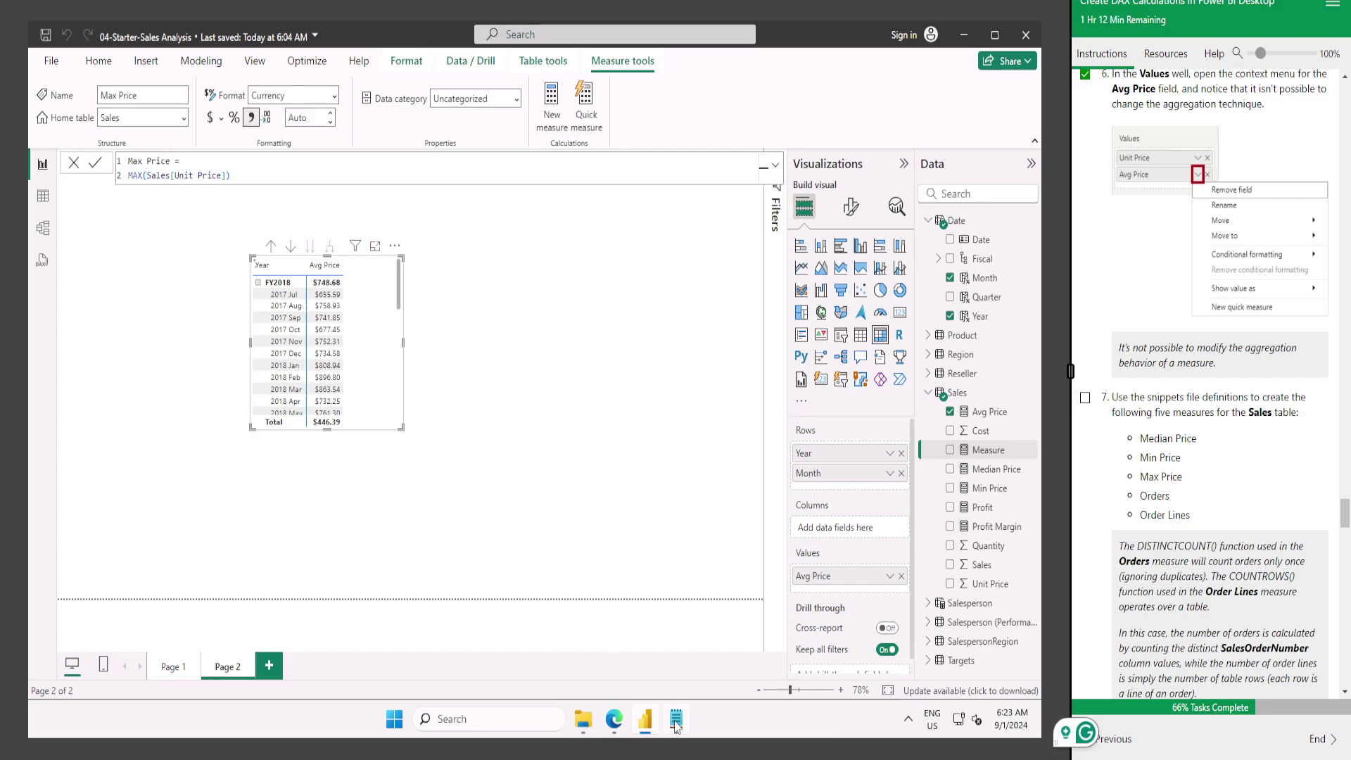
Copy the Orders definition from the Notepad snippets file and create the Sales measure Orders = DISTINCTCOUNT(Sales[SalesOrderNumber]) in Power BI Desktop.
{"action": "left_click", "coordinate": [676, 719]}
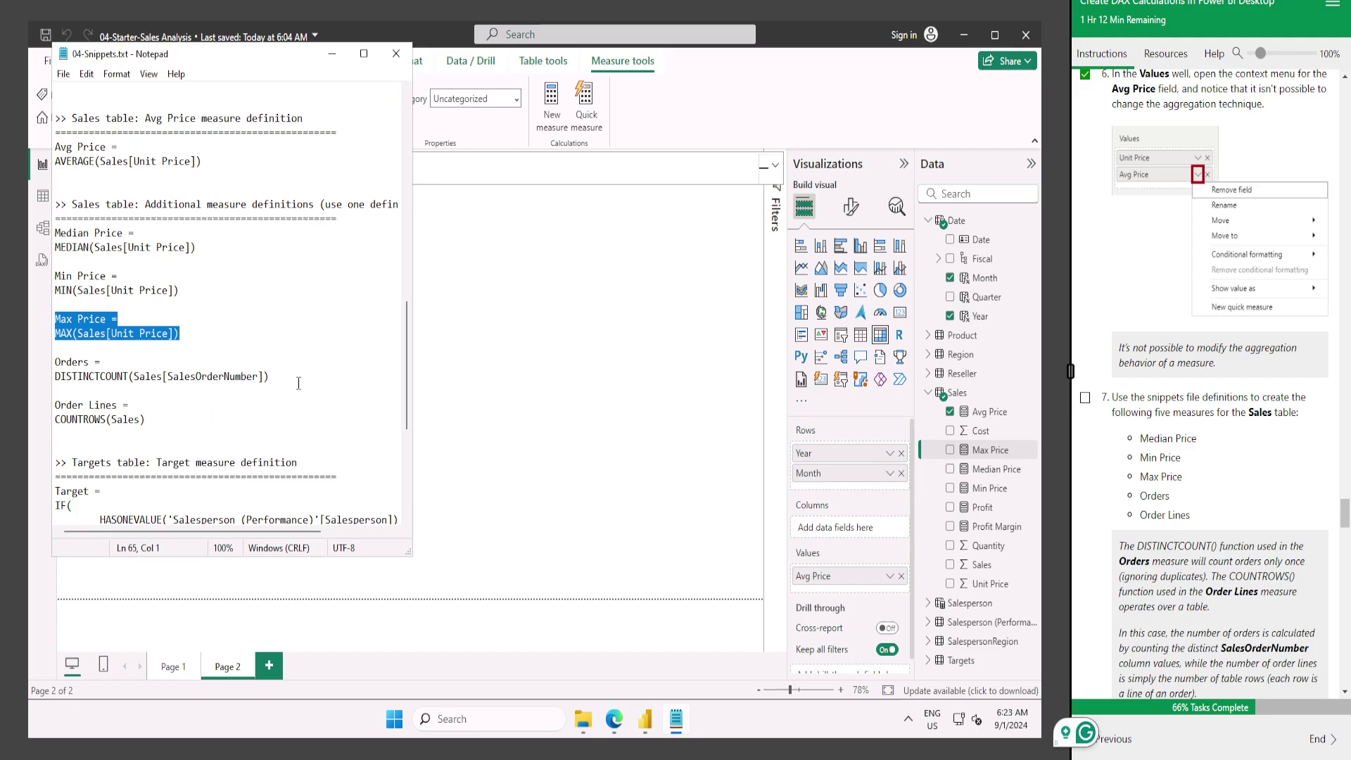
{"action": "left_click_drag", "start_coordinate": [270, 377], "coordinate": [44, 367]}
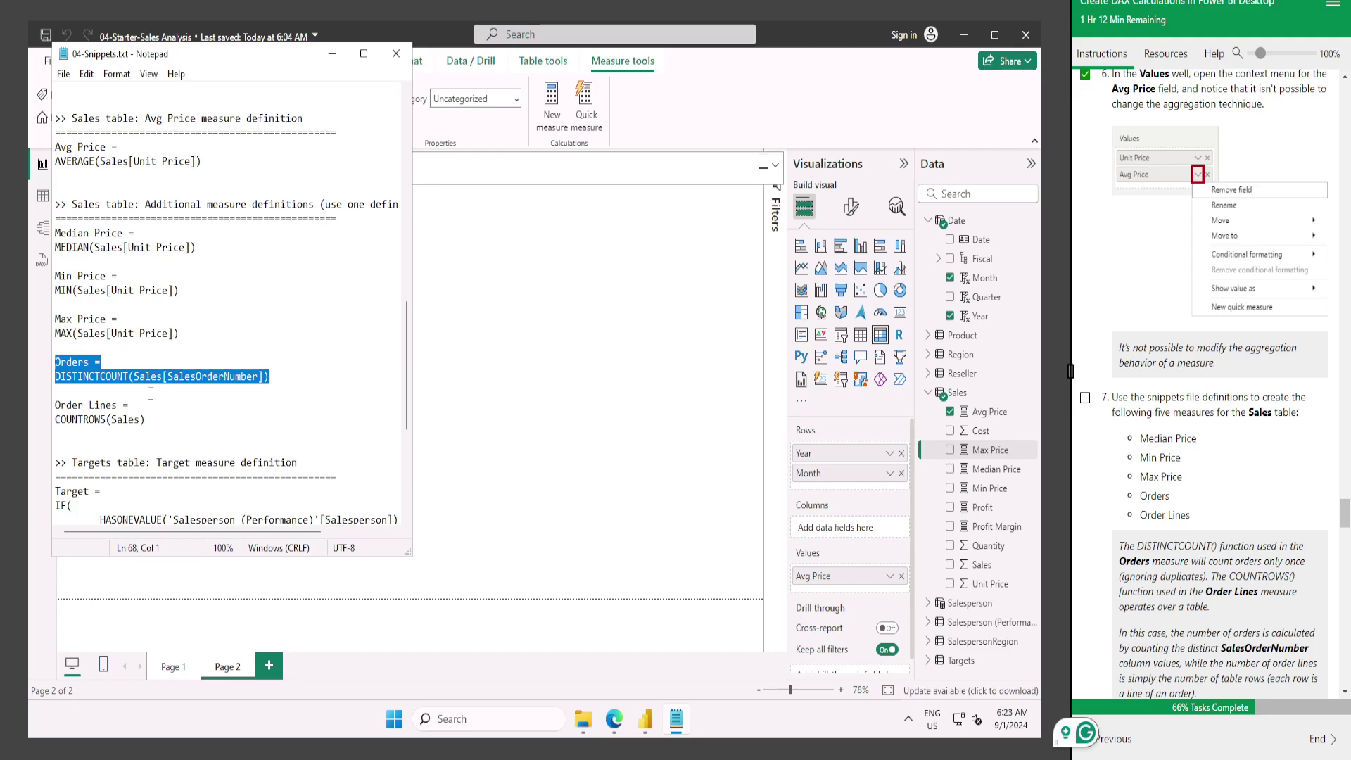
{"action": "left_click", "coordinate": [552, 106]}
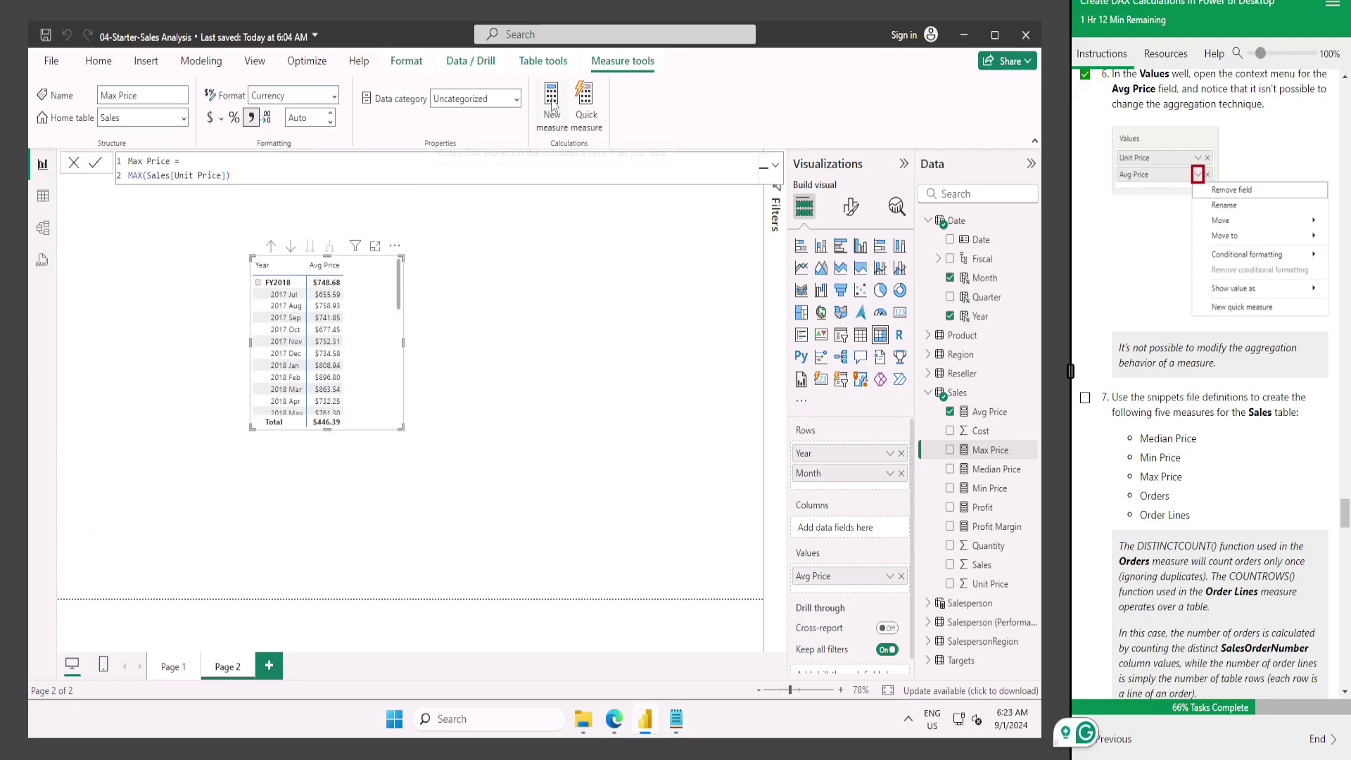
{"action": "left_click", "coordinate": [552, 106]}
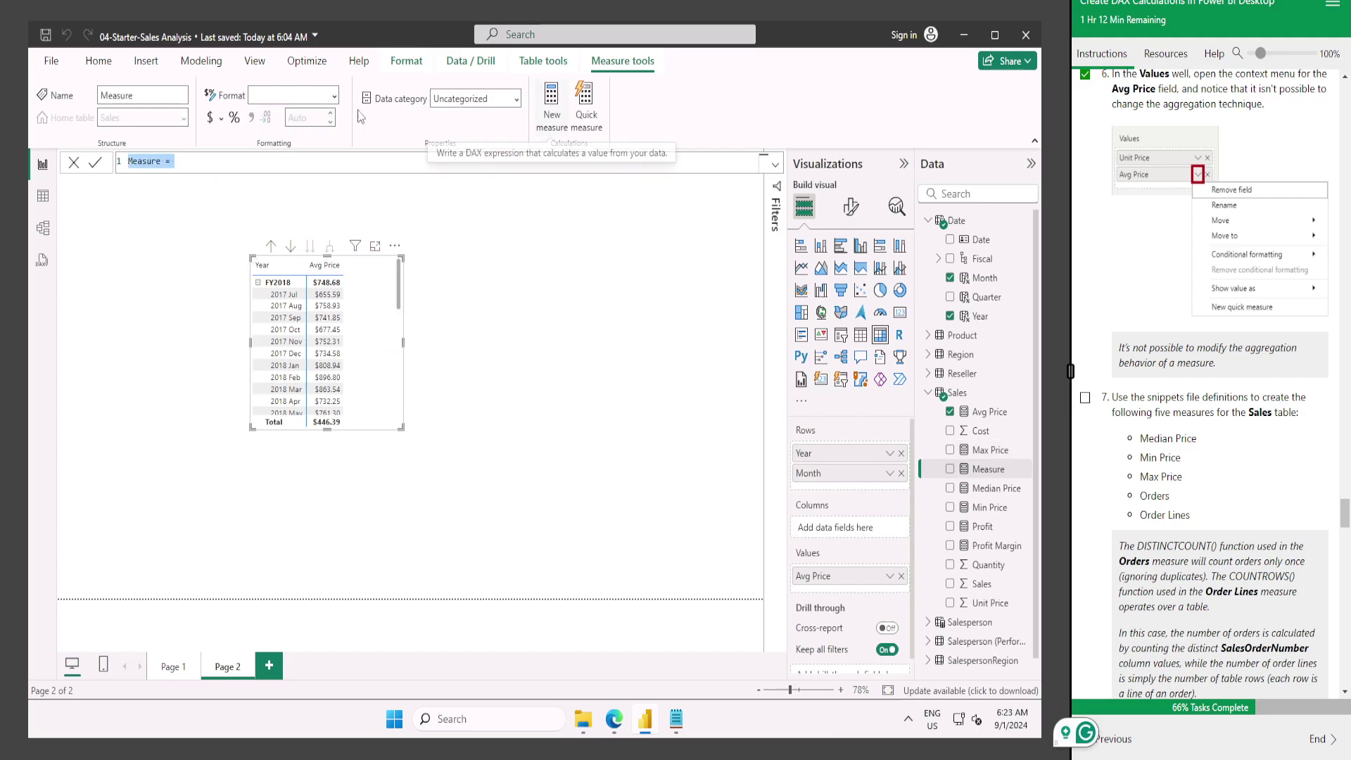
{"action": "type", "text": "Orders = DISTINCTCOUNT(Sales[SalesOrderNumber])"}
{"action": "left_click", "coordinate": [96, 164]}
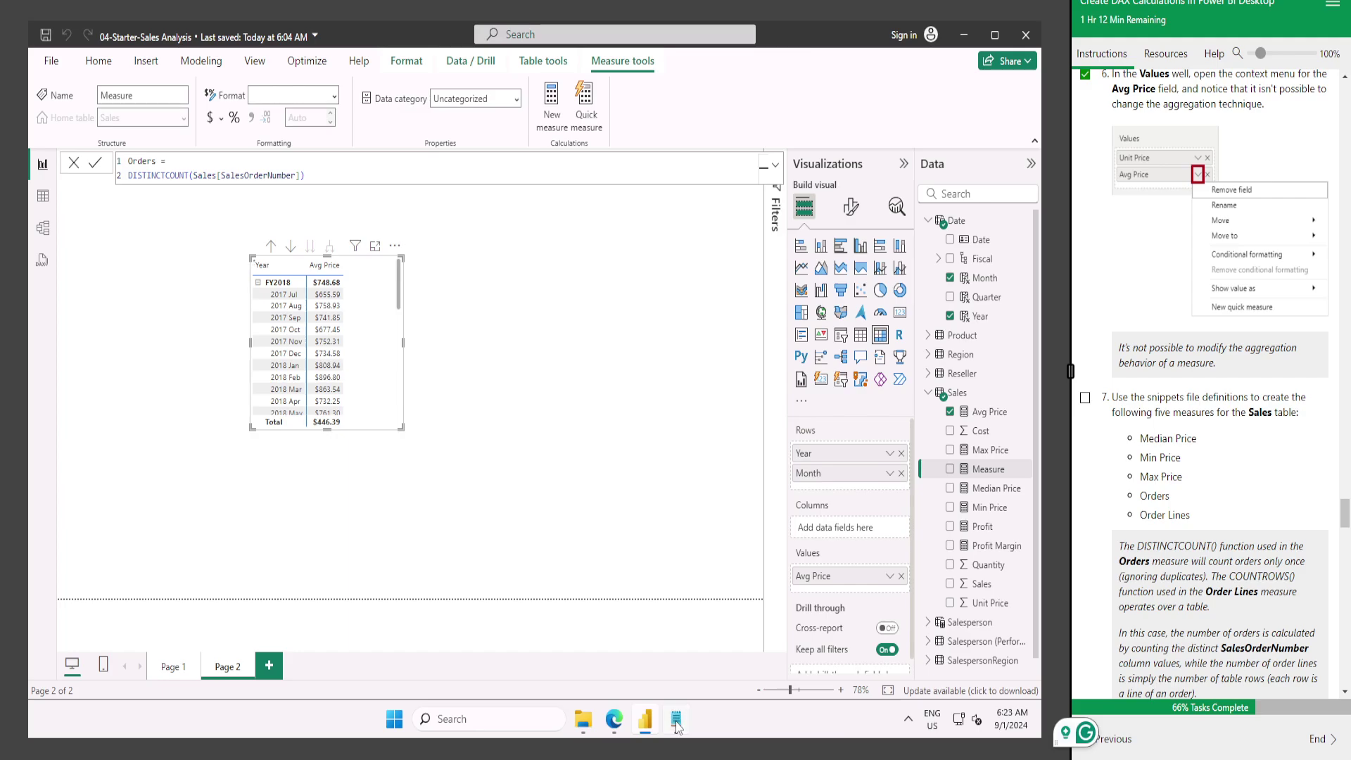
Switch to the snippets file in Notepad and copy the Order Lines measure definition.
{"action": "key", "text": "alt+Tab"}
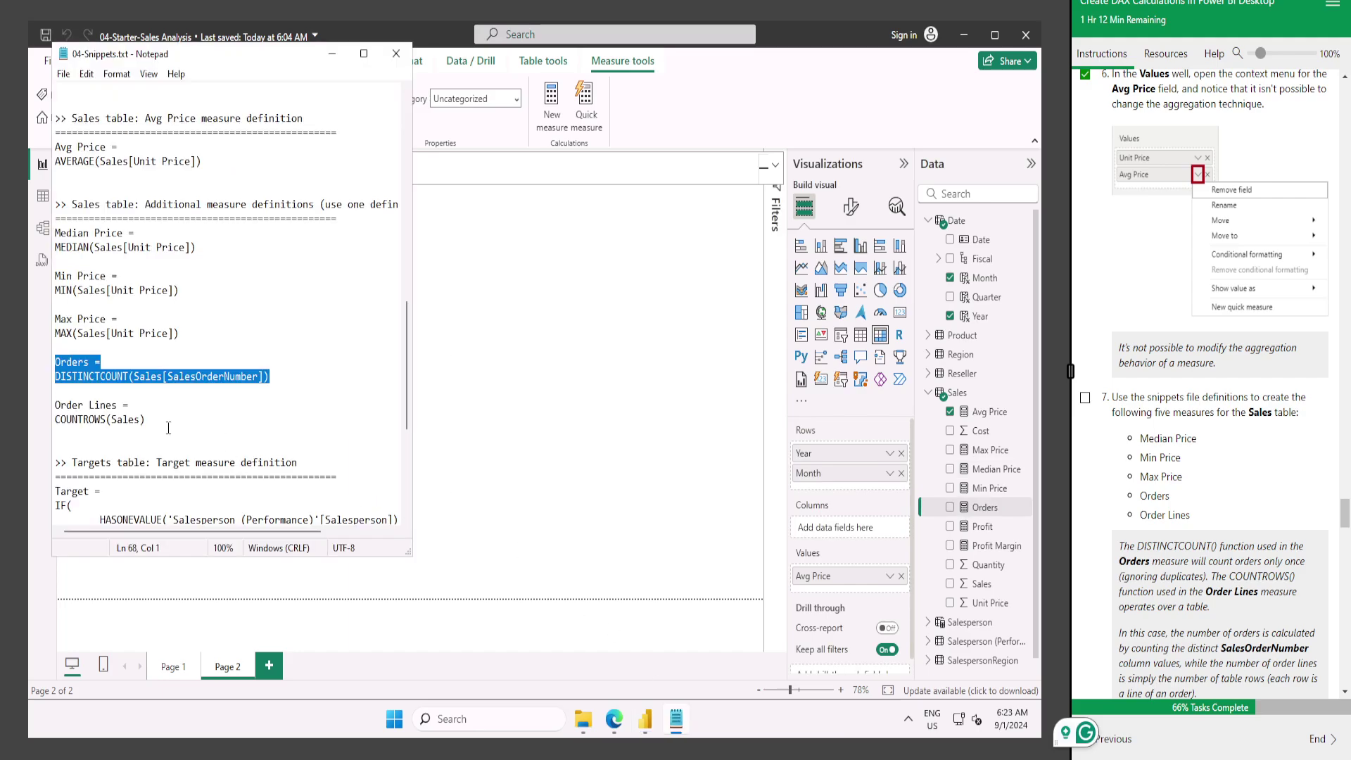
{"action": "left_click", "coordinate": [50, 407]}
{"action": "key", "text": "shift+Down"}
{"action": "key", "text": "shift+Down"}
{"action": "key", "text": "ctrl+c"}
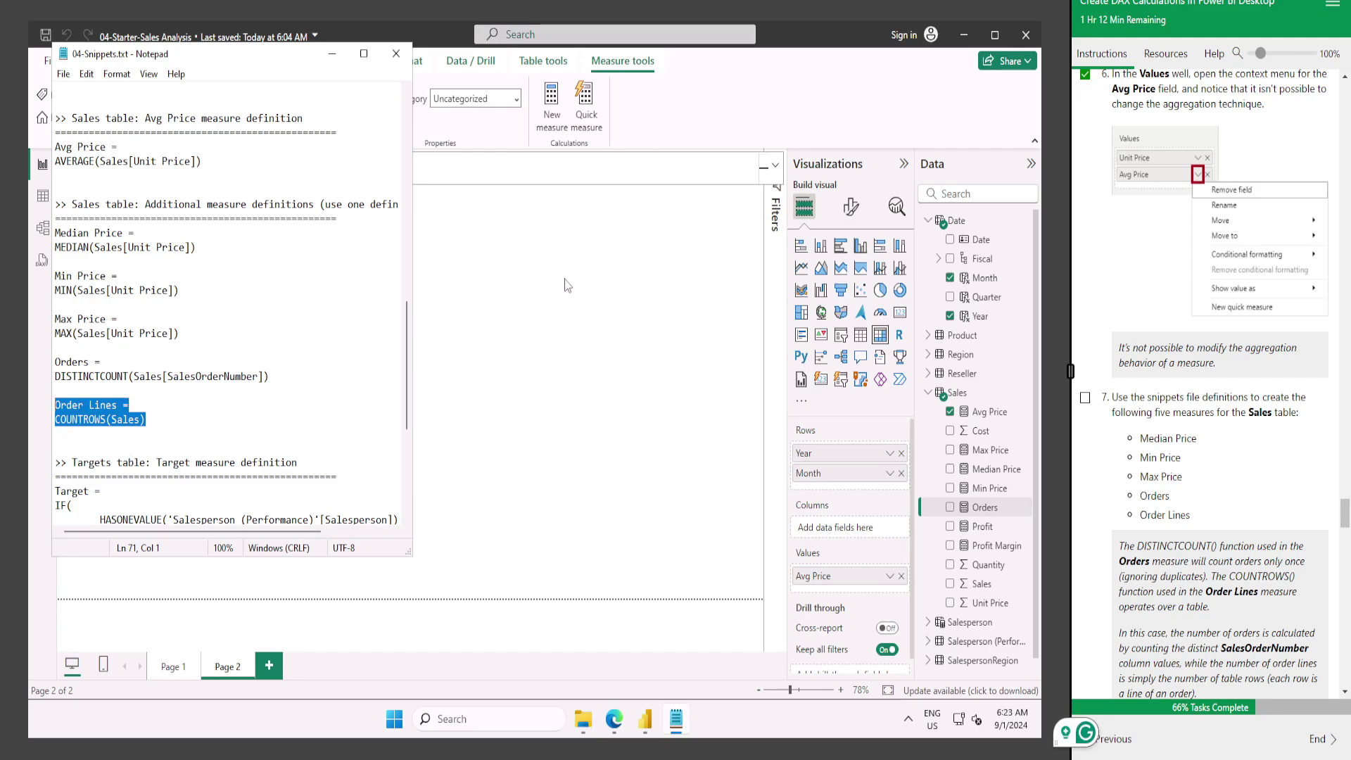
Back in Power BI Desktop, create the Sales measure Order Lines = COUNTROWS(Sales).
{"action": "key", "text": "alt+Tab"}
{"action": "left_click", "coordinate": [549, 98]}
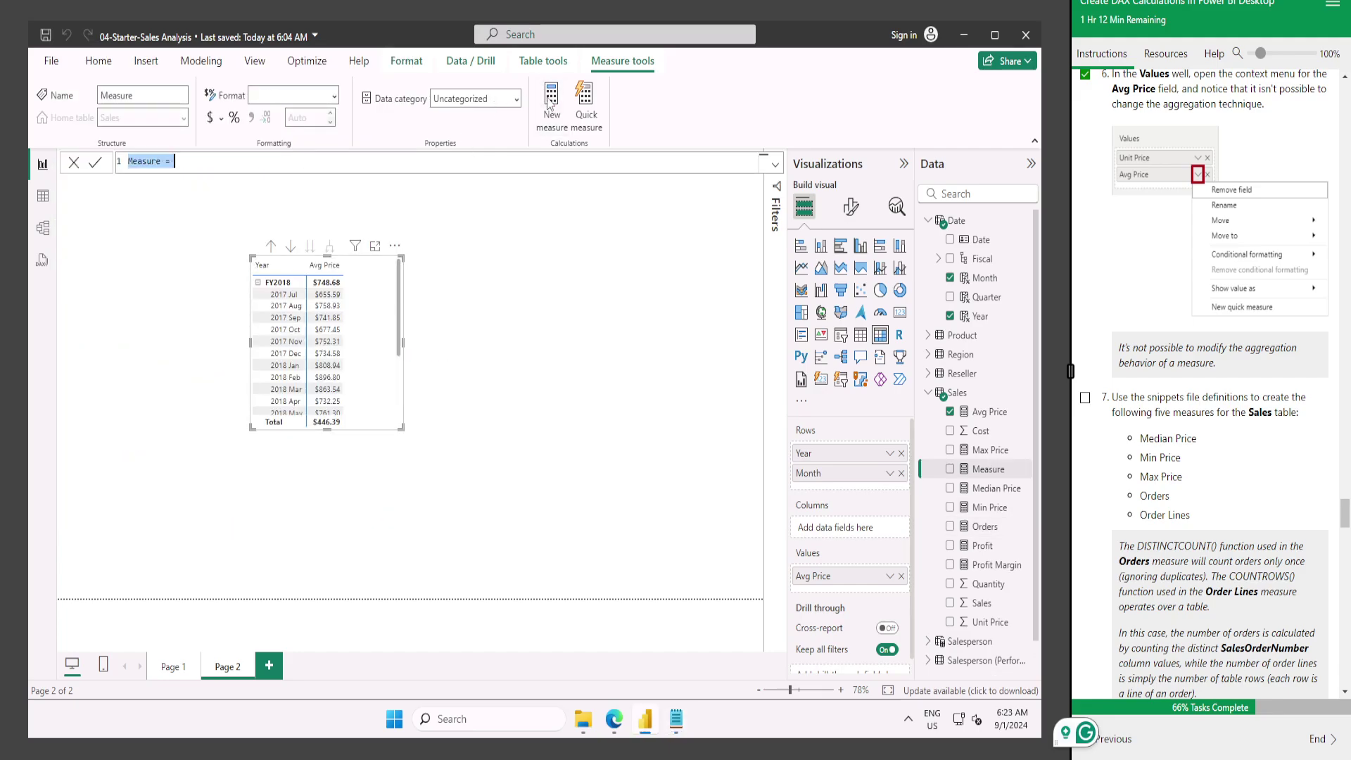
{"action": "key", "text": "ctrl+v"}
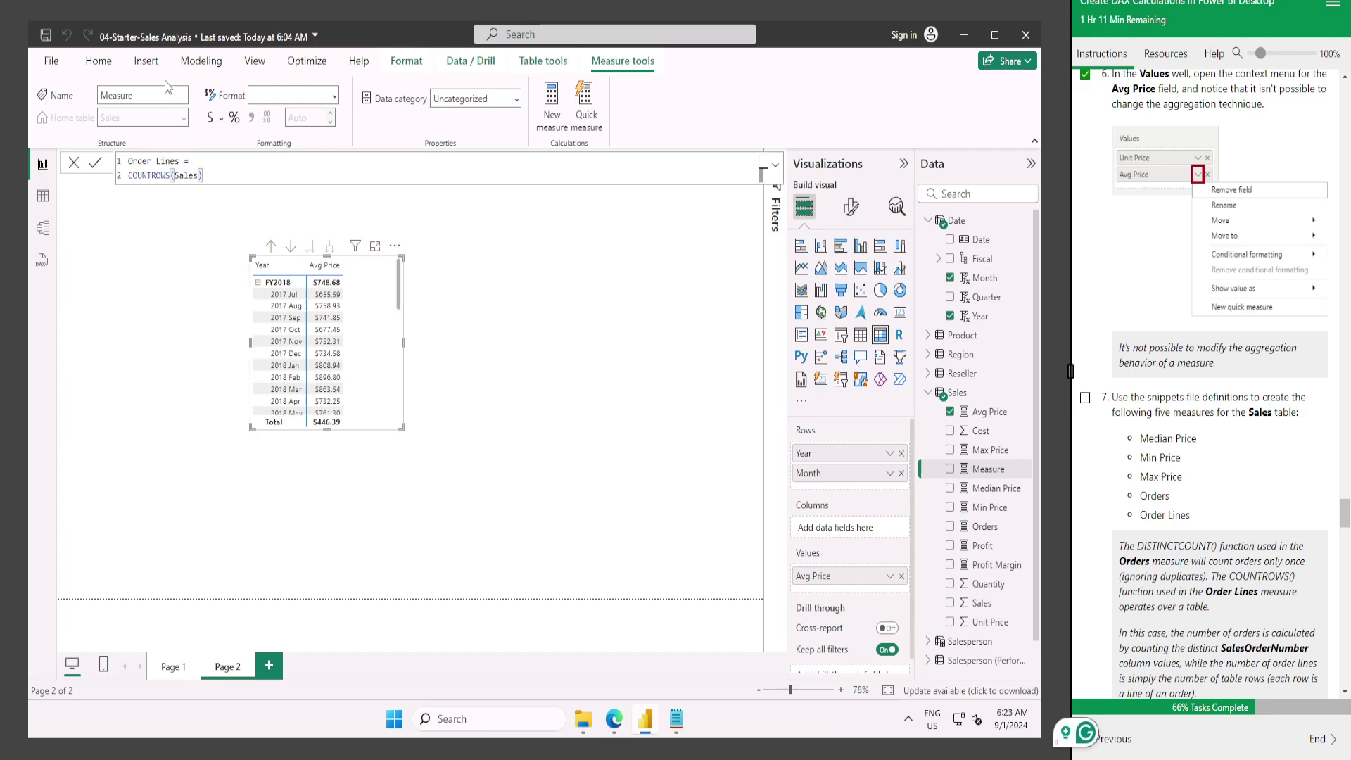
{"action": "left_click", "coordinate": [94, 163]}
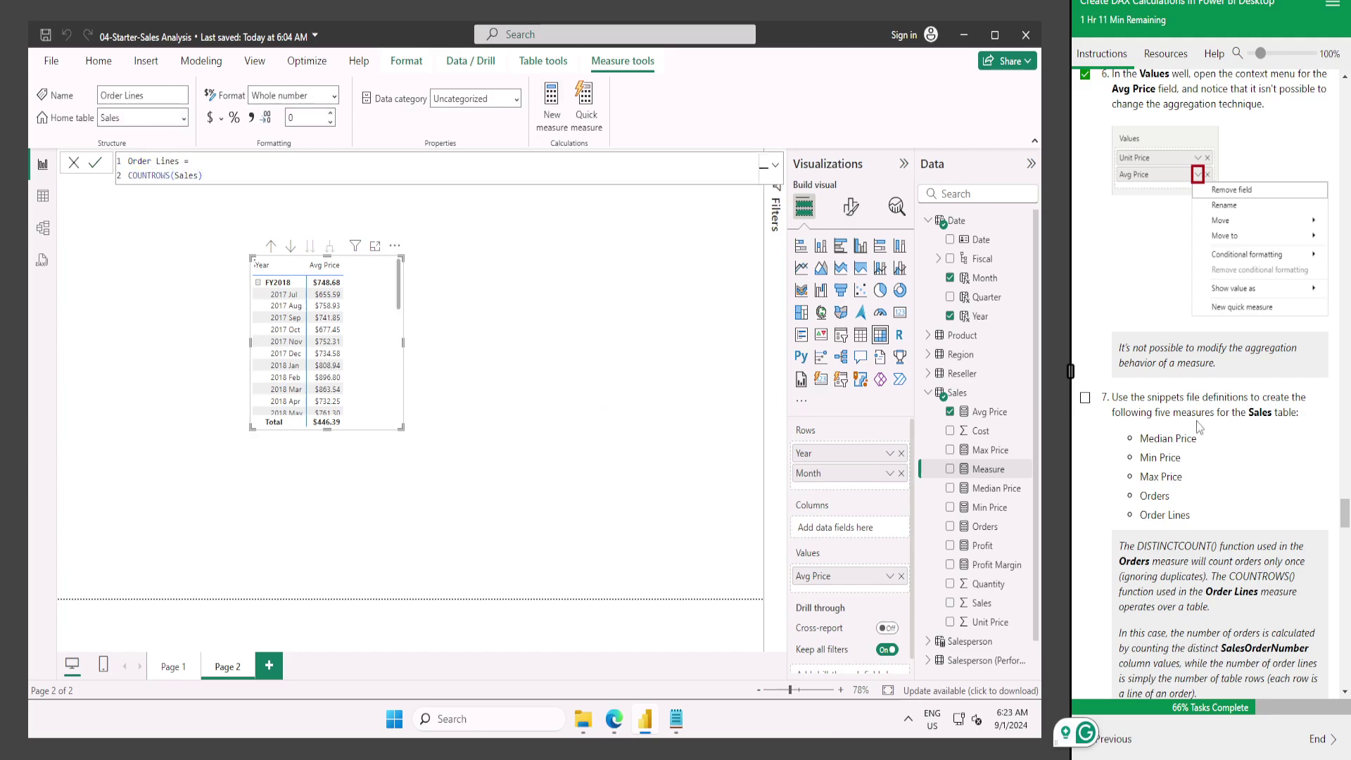
Check off lab task 7 and read the instructions for tasks 8 and 9.
{"action": "left_click", "coordinate": [1086, 400]}
{"action": "scroll", "coordinate": [1190, 453], "scroll_direction": "down", "scroll_amount": 2}
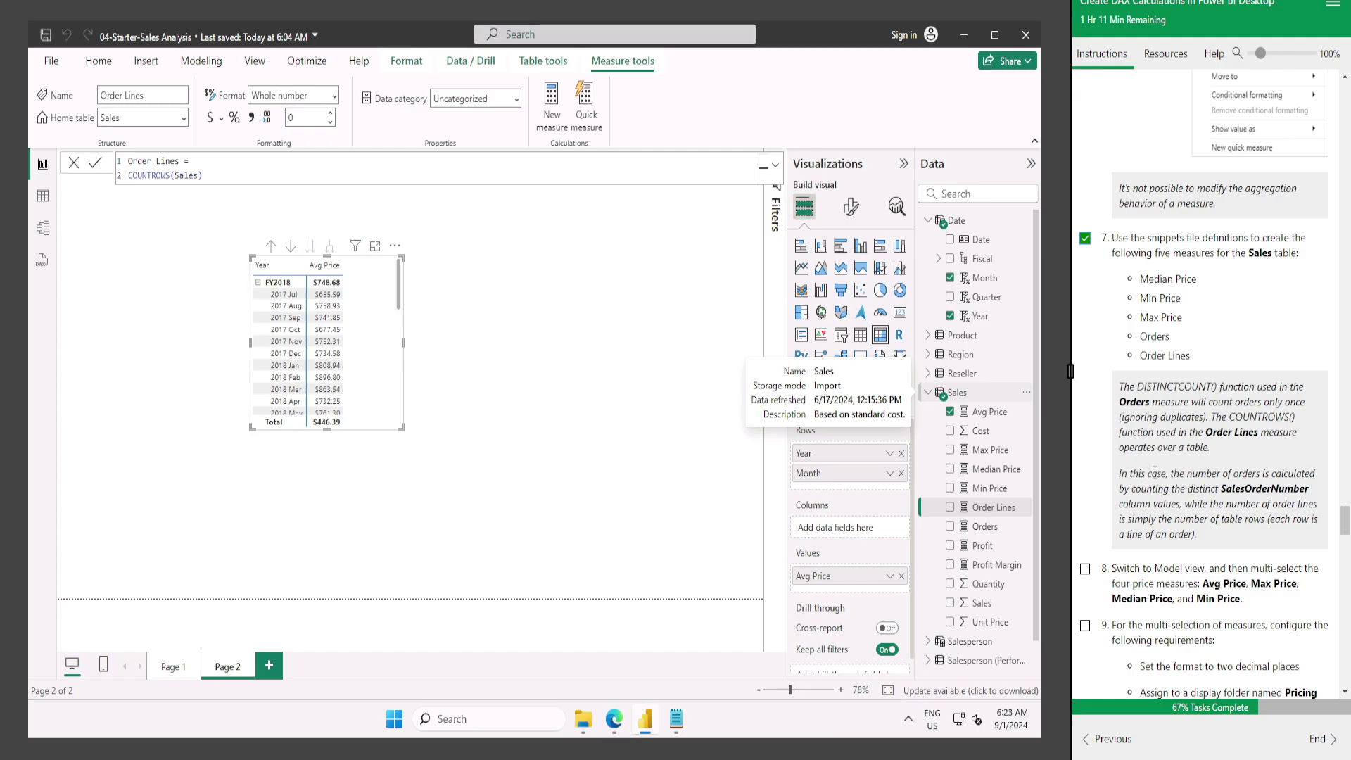
{"action": "scroll", "coordinate": [1228, 460], "scroll_direction": "down", "scroll_amount": 1}
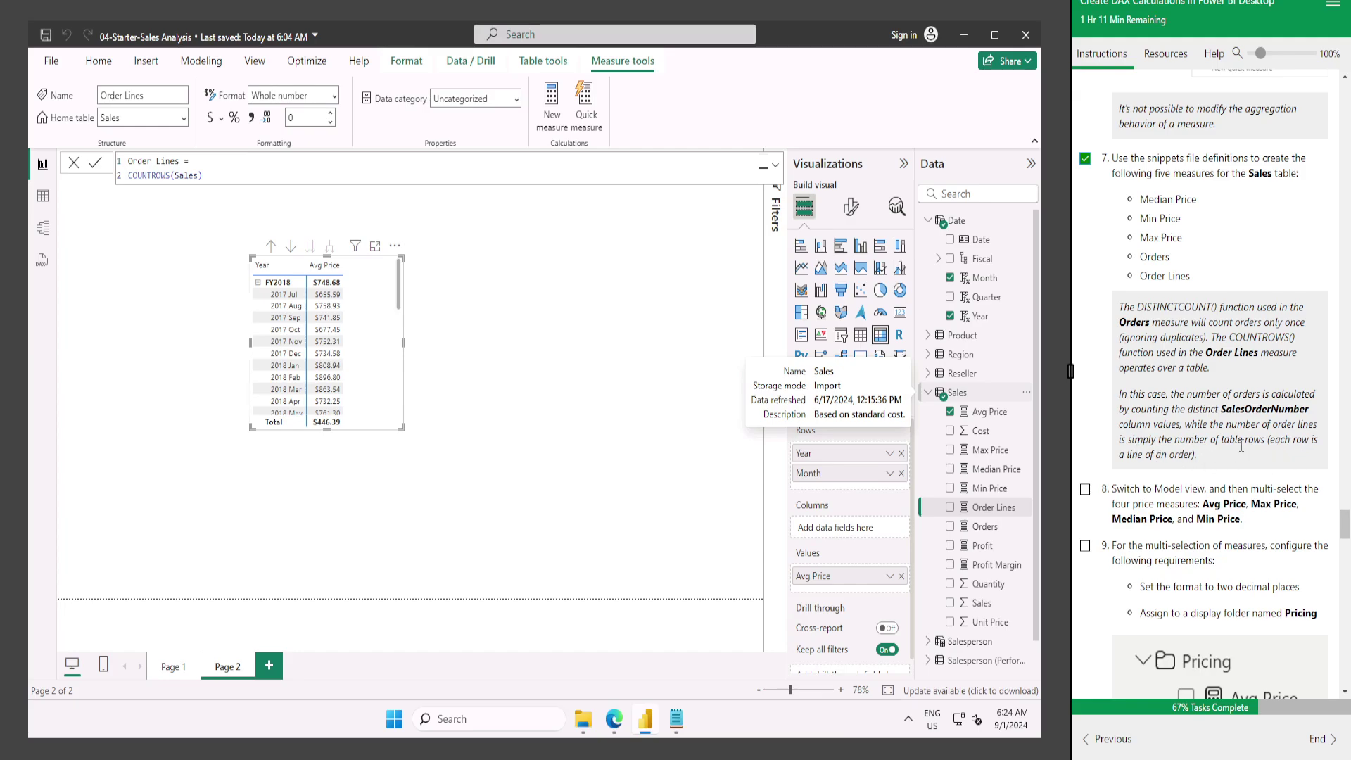
{"action": "scroll", "coordinate": [1241, 446], "scroll_direction": "down", "scroll_amount": 2}
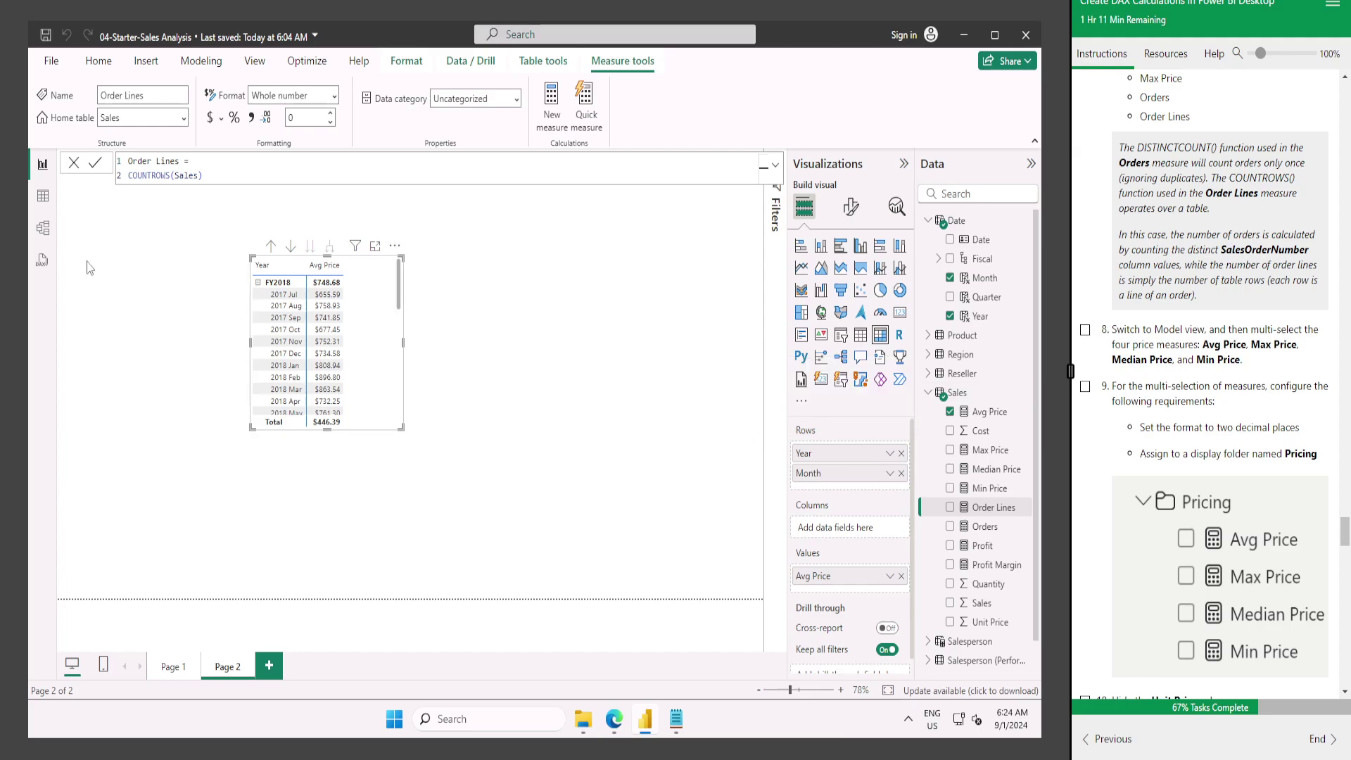
In Model view, assign the Avg Price, Max Price, Median Price and Min Price measures together to a display folder named Pricing.
{"action": "left_click", "coordinate": [43, 227]}
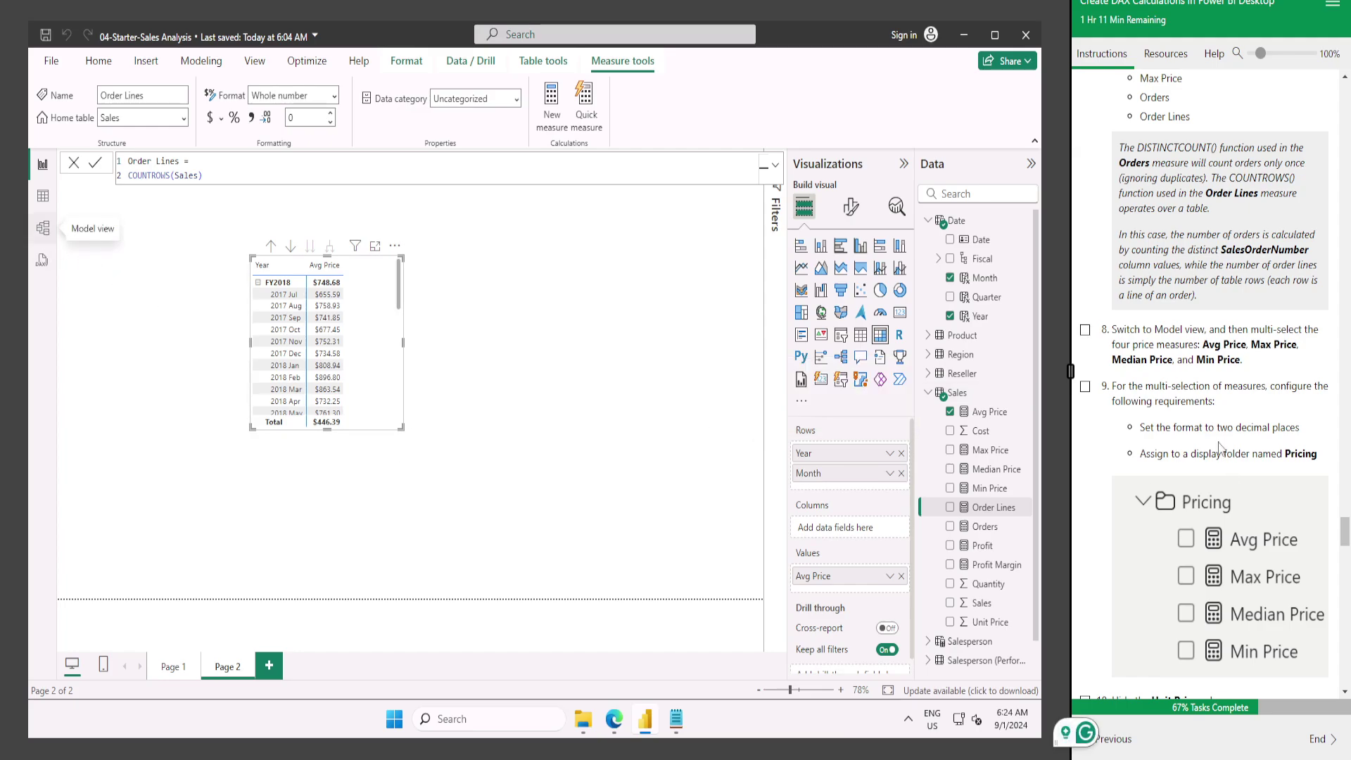
{"action": "scroll", "coordinate": [1220, 442], "scroll_direction": "down", "scroll_amount": 1}
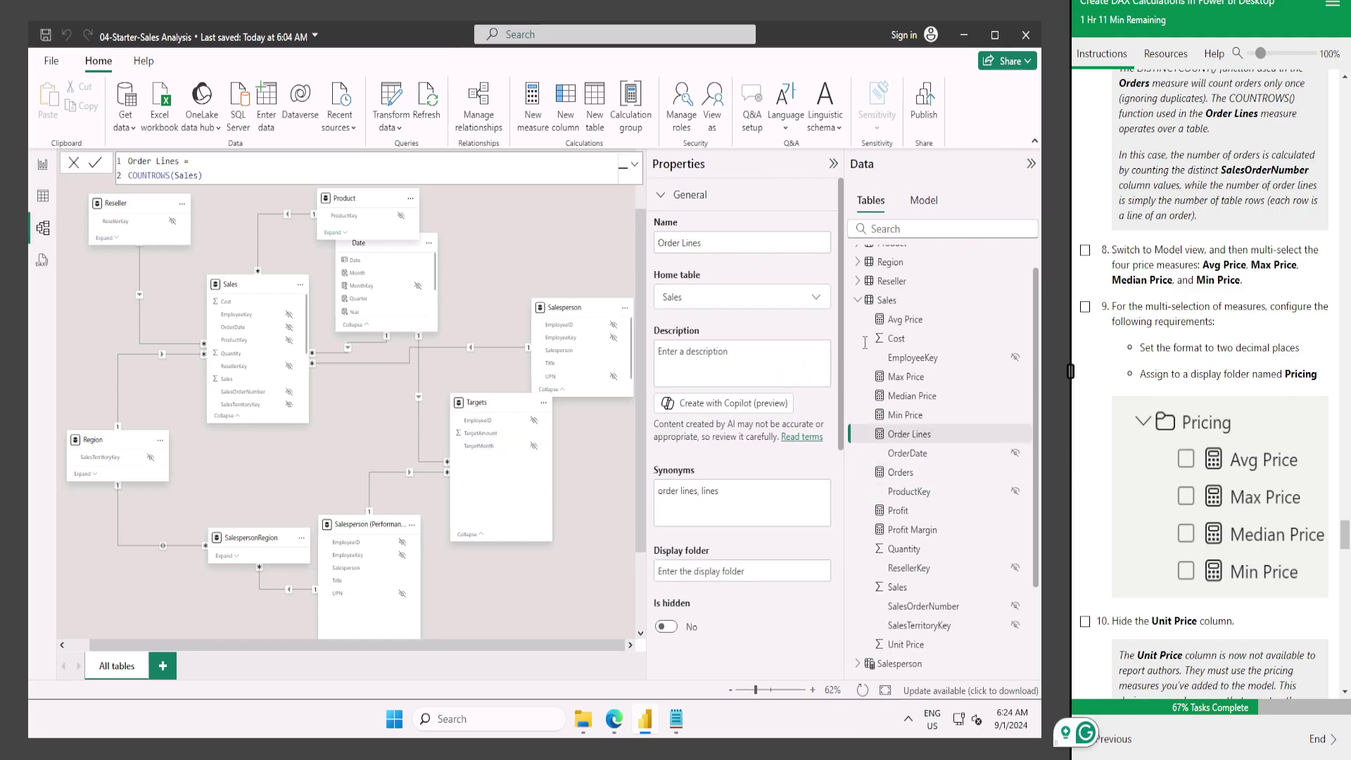
{"action": "left_click", "coordinate": [924, 321]}
{"action": "left_click", "coordinate": [940, 395], "text": "ctrl"}
{"action": "left_click", "coordinate": [940, 377], "text": "ctrl"}
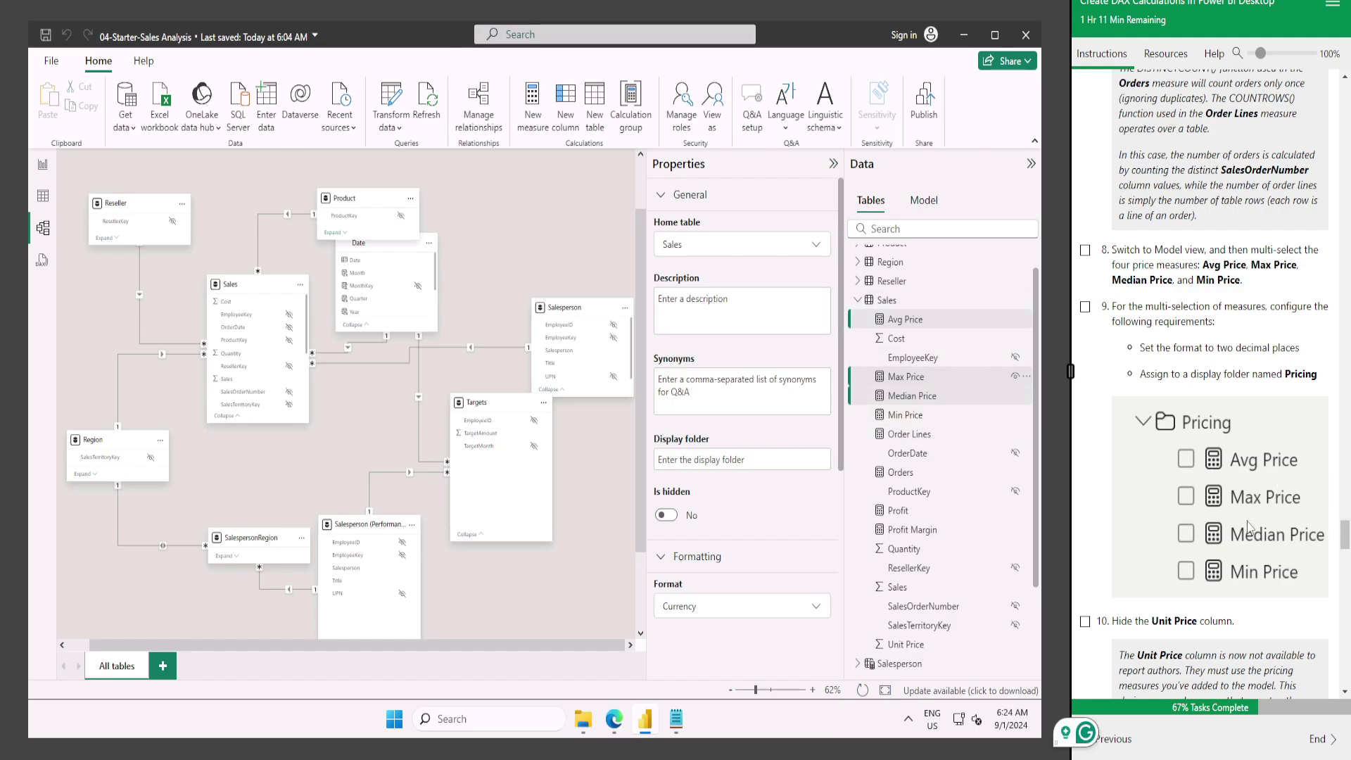
{"action": "left_click", "coordinate": [923, 415], "text": "ctrl"}
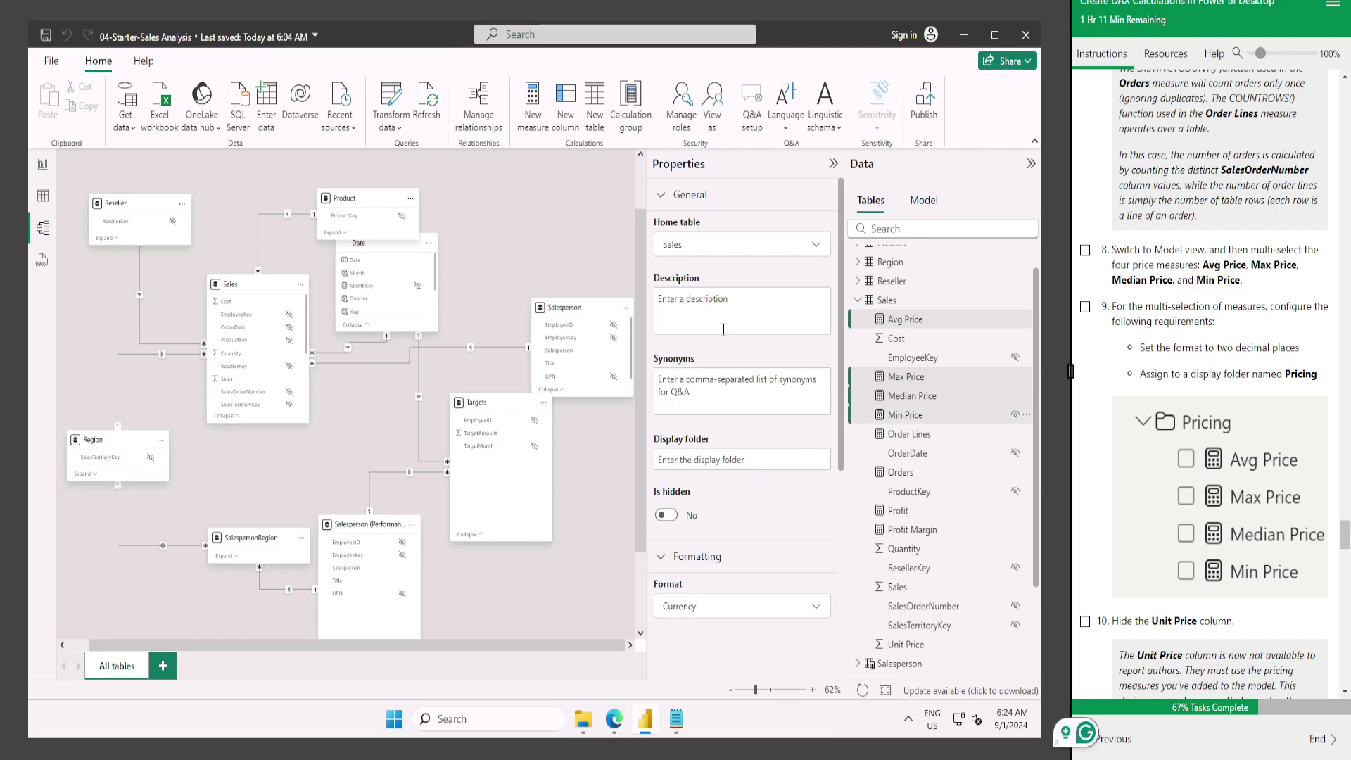
{"action": "scroll", "coordinate": [732, 454], "scroll_direction": "down", "scroll_amount": 2}
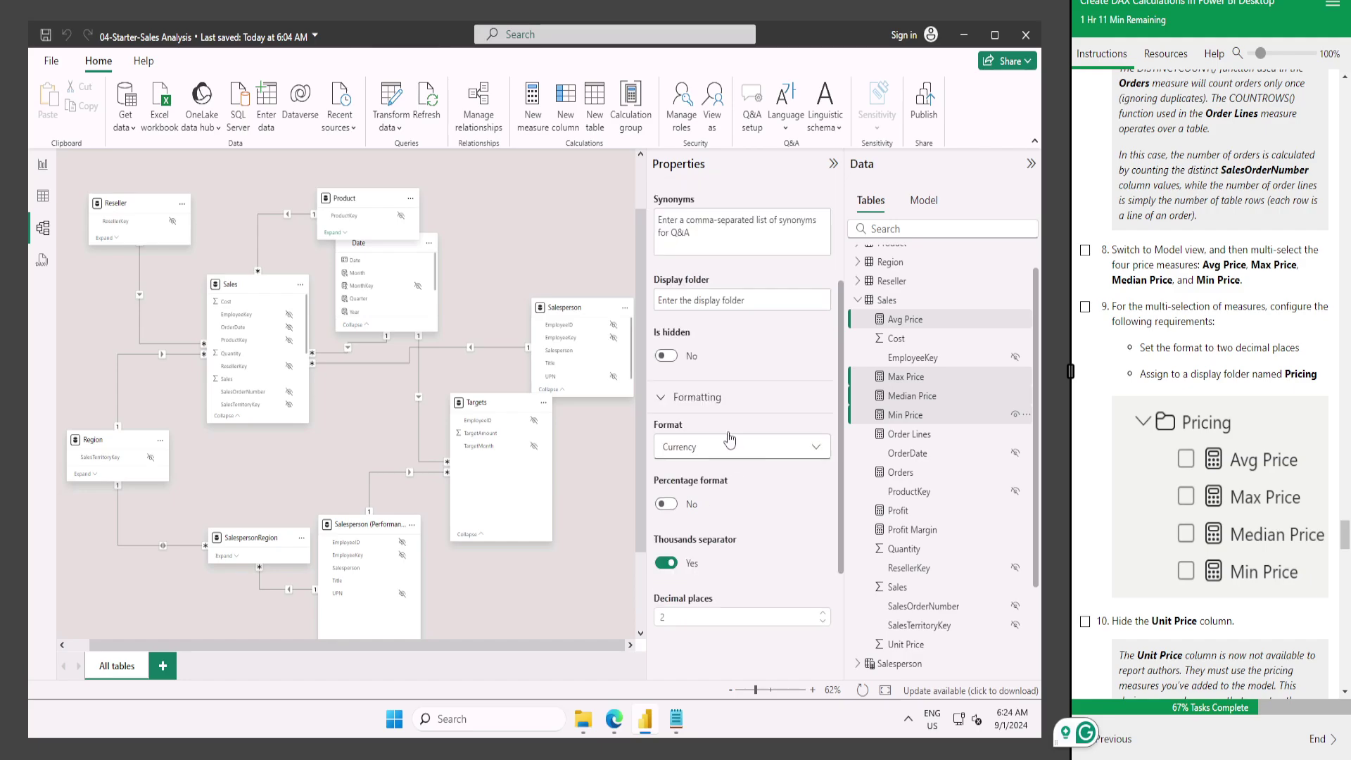
{"action": "left_click", "coordinate": [699, 295]}
{"action": "type", "text": "Pricing"}
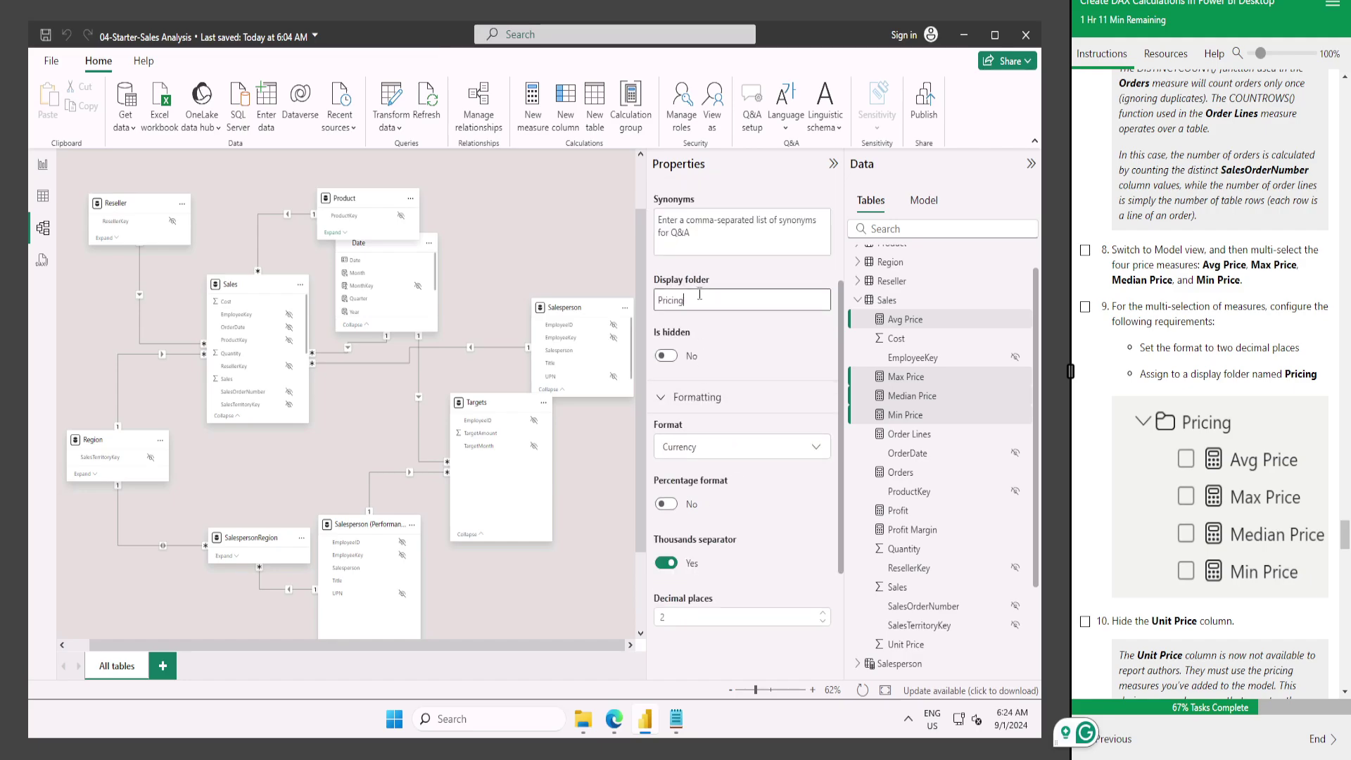
{"action": "key", "text": "Return"}
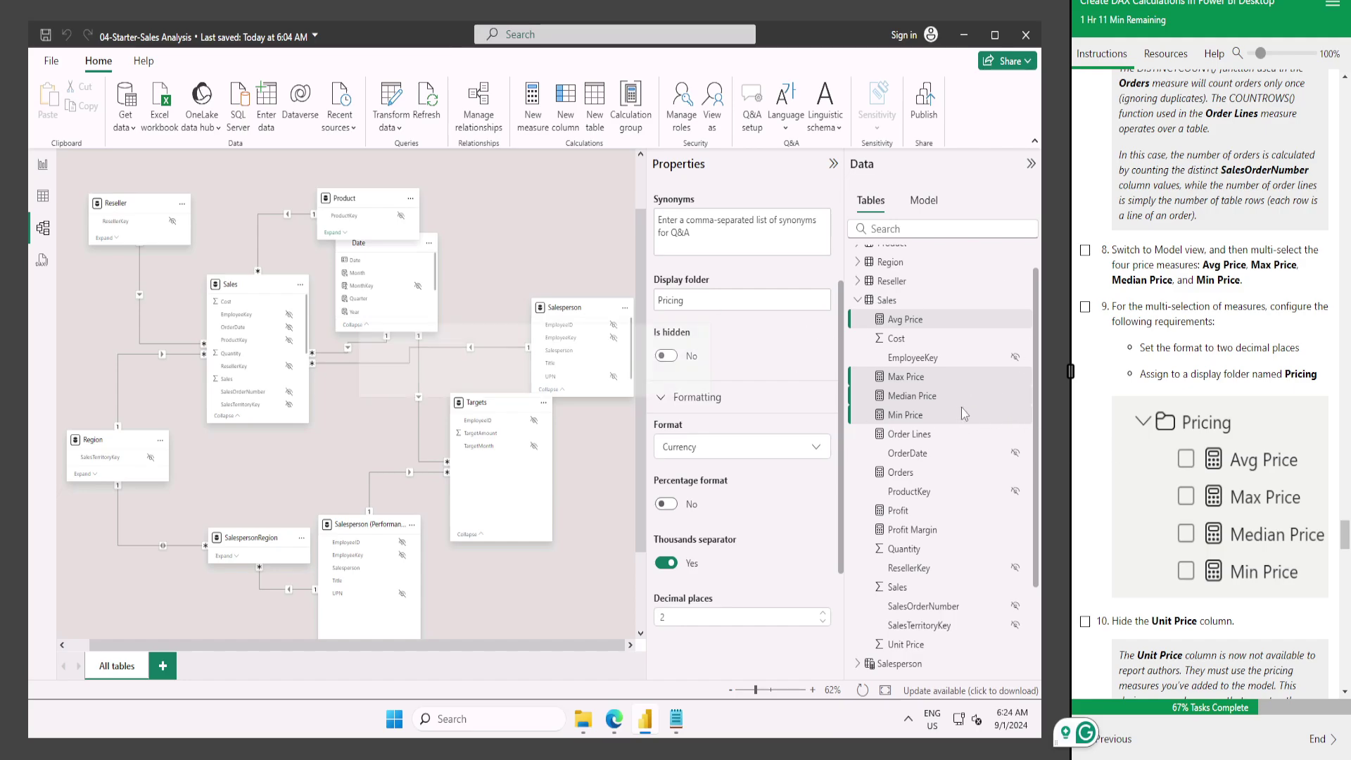
Check off lab tasks 8, 9 and 10 in the instructions.
{"action": "left_click", "coordinate": [1085, 250]}
{"action": "left_click", "coordinate": [1085, 307]}
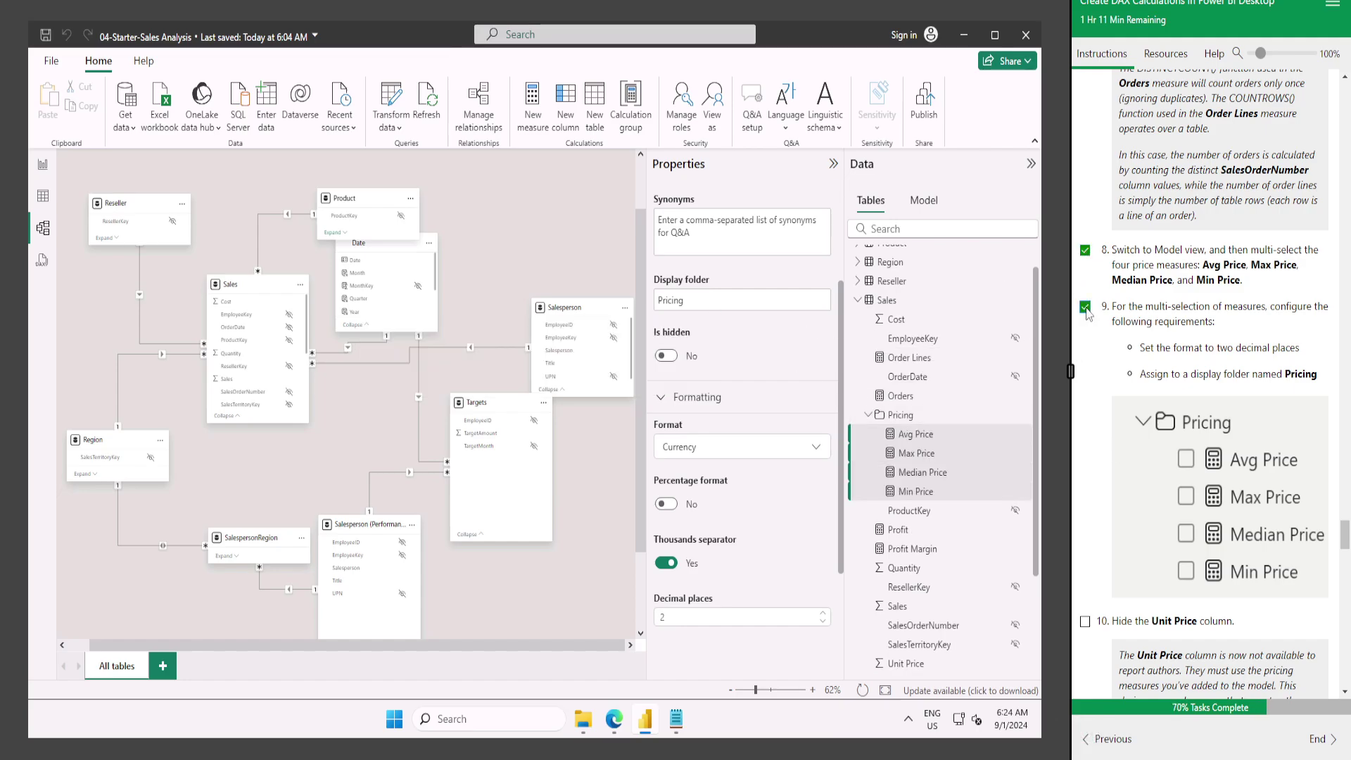
{"action": "scroll", "coordinate": [1131, 448], "scroll_direction": "down", "scroll_amount": 2}
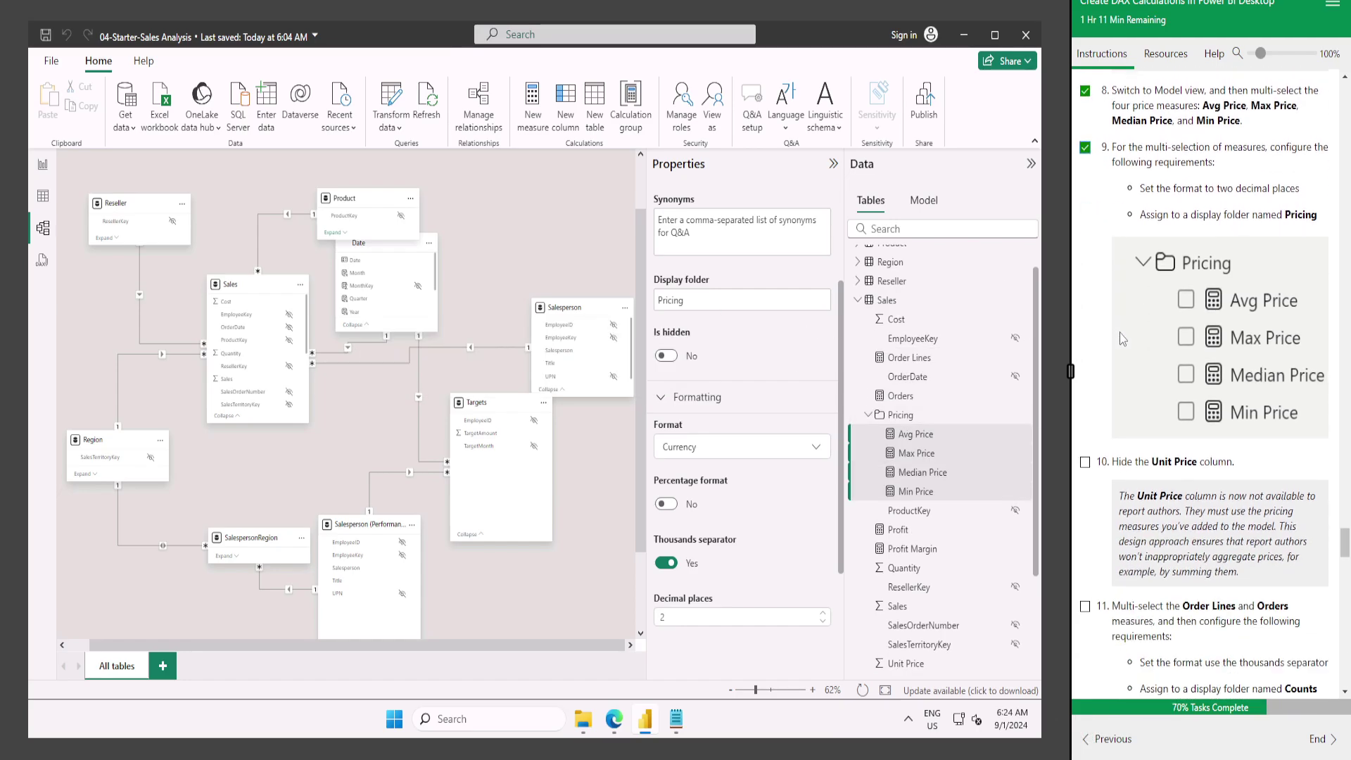
{"action": "left_click", "coordinate": [1085, 463]}
Hide the Unit Price column of the Sales table.
{"action": "scroll", "coordinate": [925, 365], "scroll_direction": "down", "scroll_amount": 2}
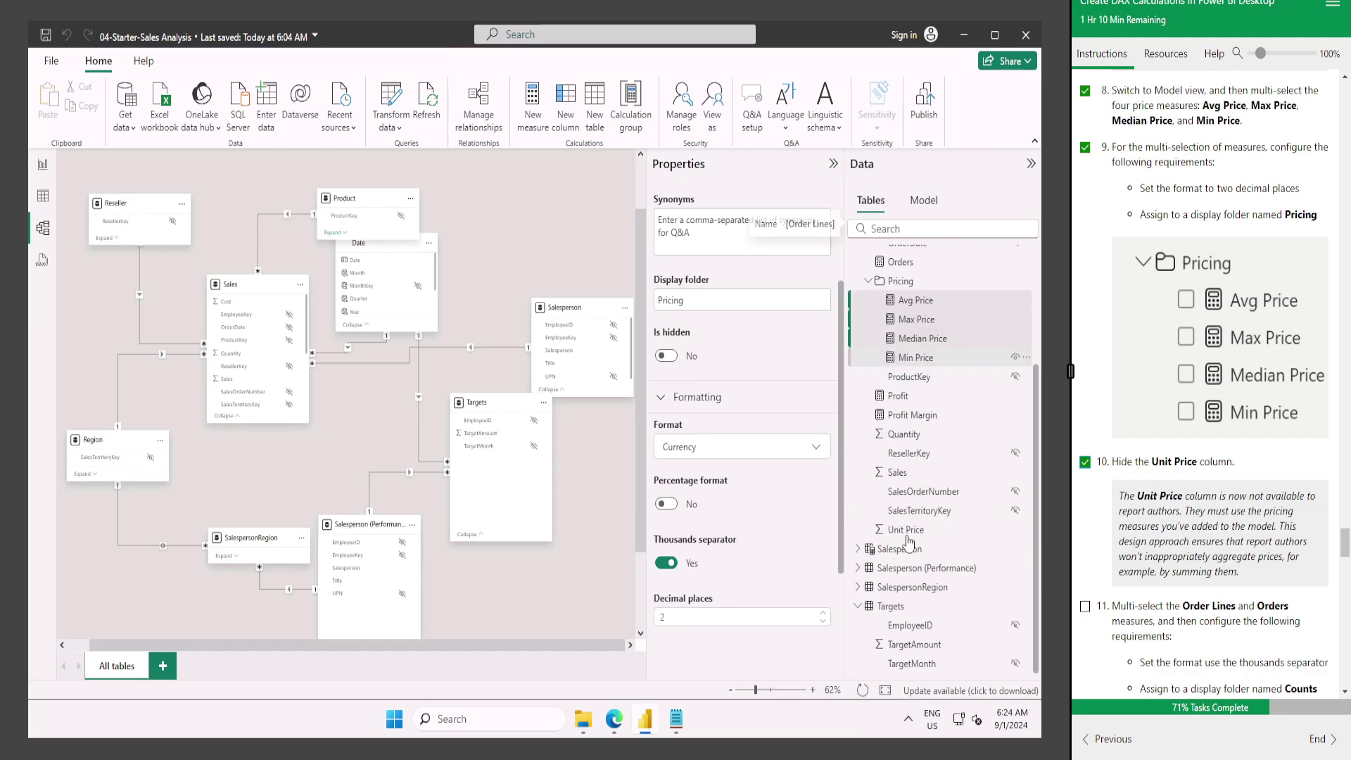
{"action": "left_click", "coordinate": [934, 535]}
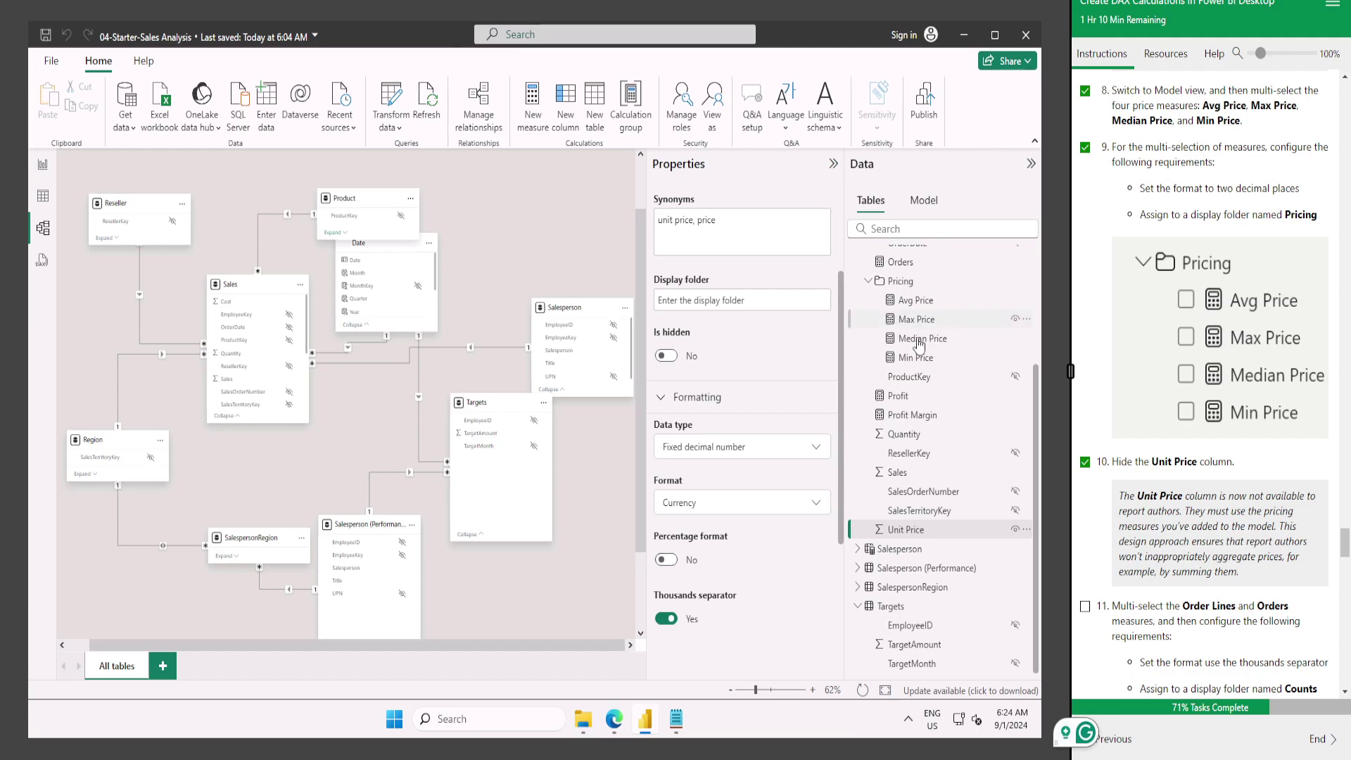
{"action": "left_click", "coordinate": [666, 357]}
Assign the Sales measures Orders and Order Lines together to a display folder named Counts.
{"action": "scroll", "coordinate": [1187, 450], "scroll_direction": "down", "scroll_amount": 3}
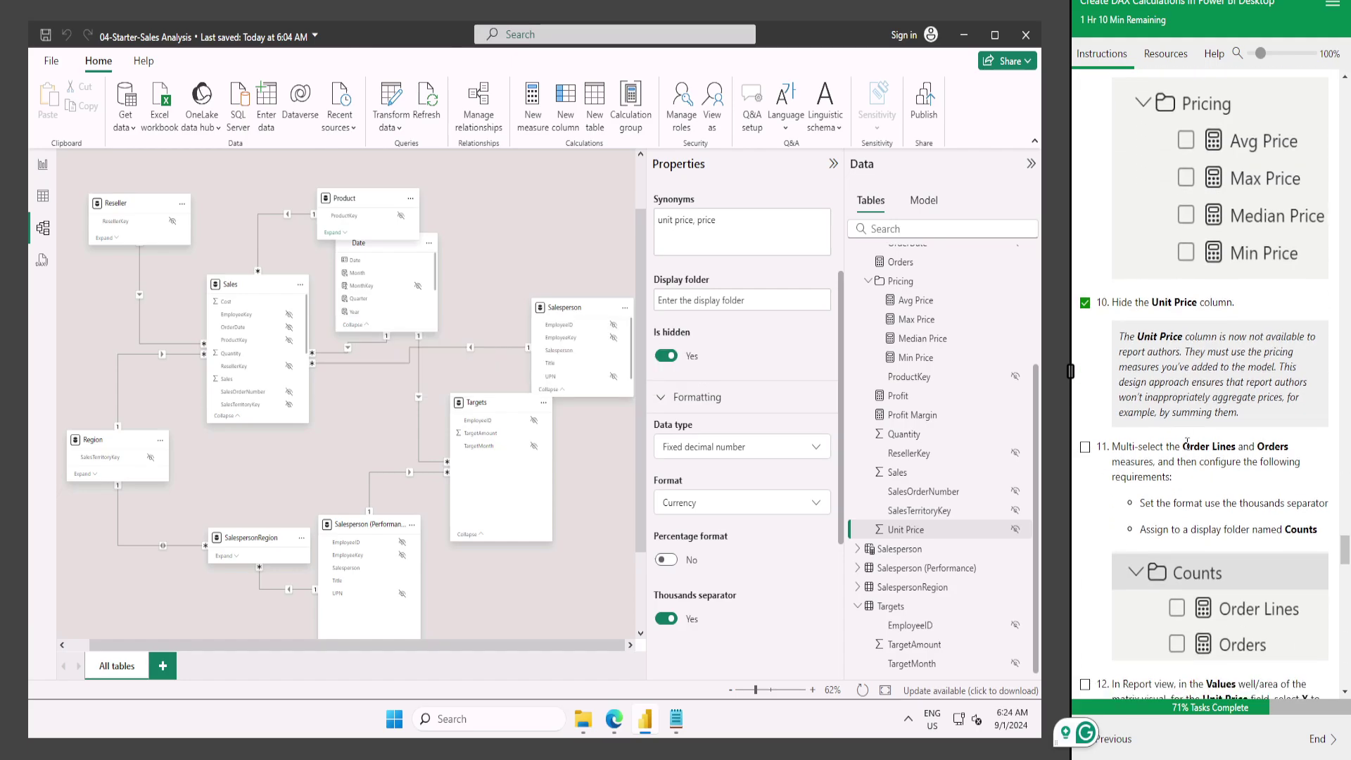
{"action": "scroll", "coordinate": [1189, 478], "scroll_direction": "down", "scroll_amount": 1}
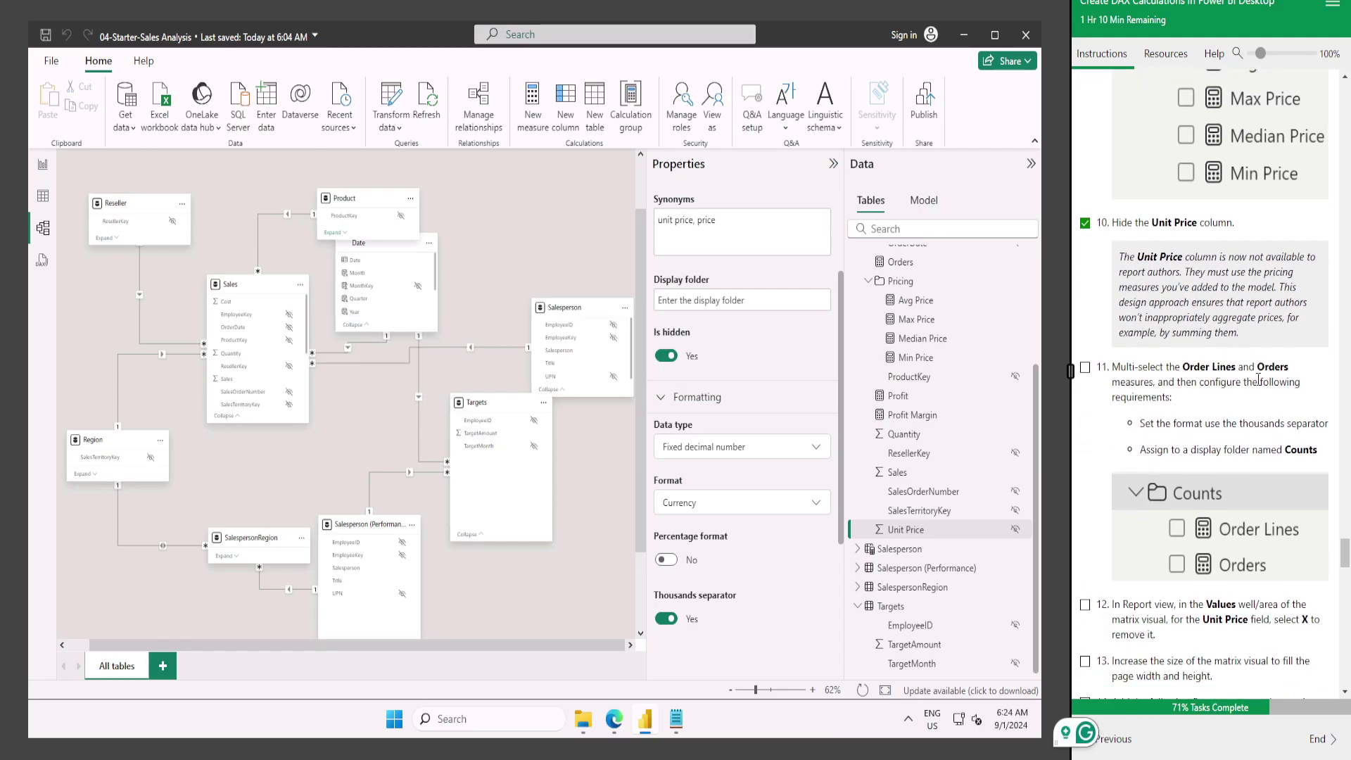
{"action": "scroll", "coordinate": [918, 394], "scroll_direction": "up", "scroll_amount": 2}
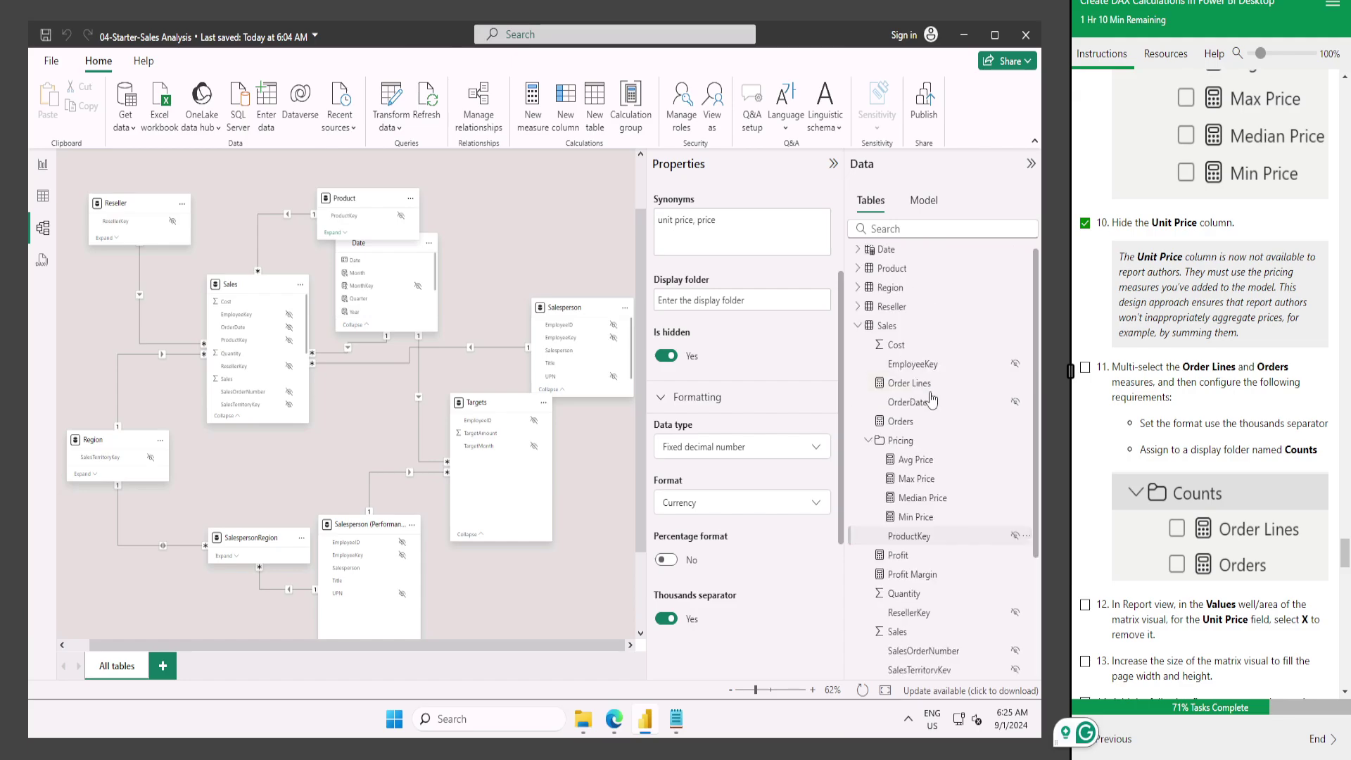
{"action": "left_click", "coordinate": [870, 439]}
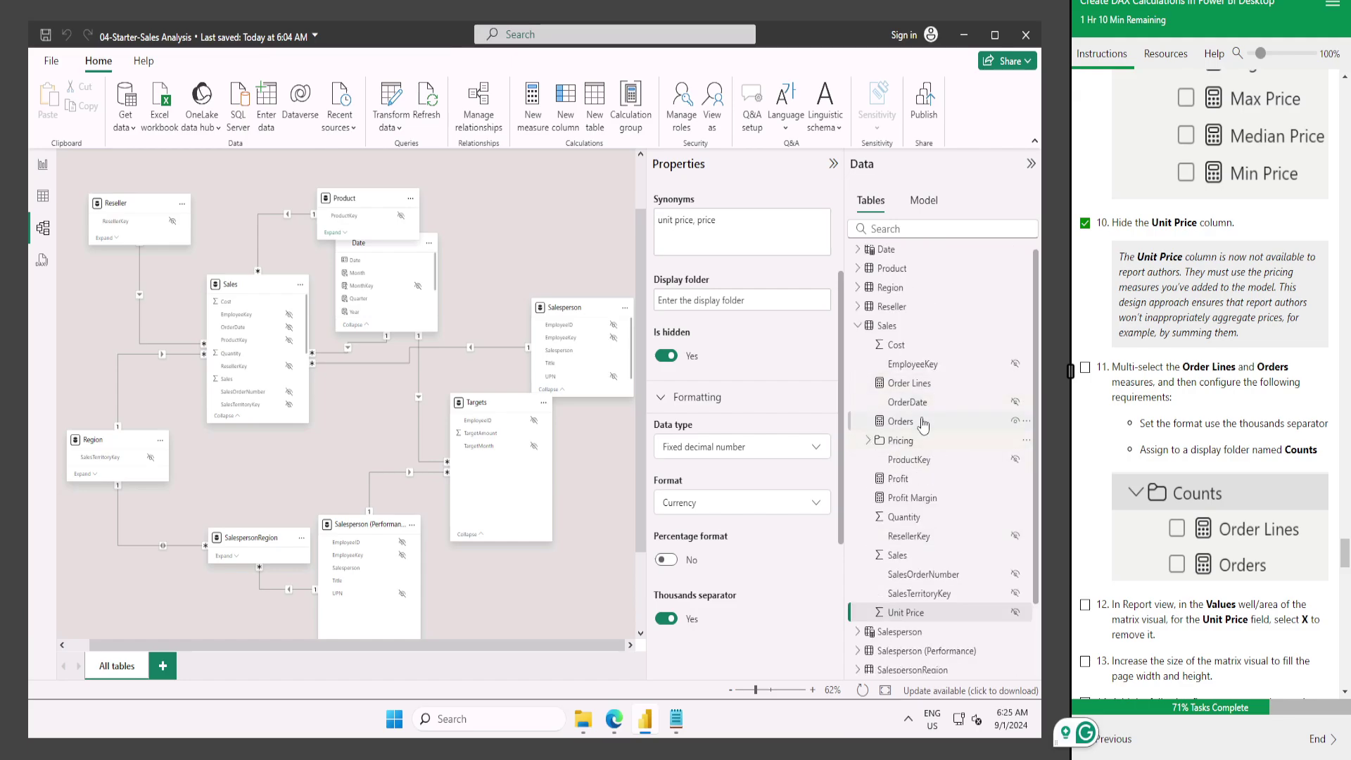
{"action": "left_click", "coordinate": [915, 421]}
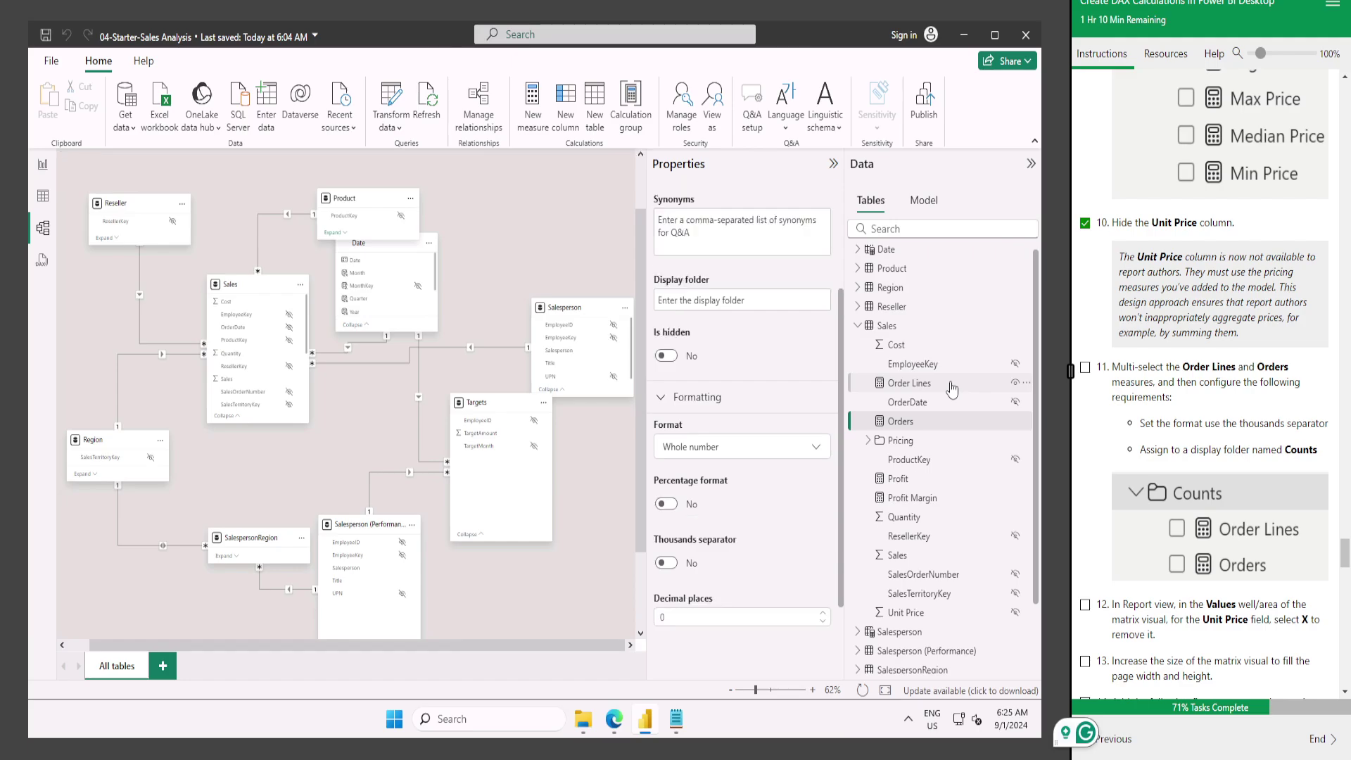
{"action": "left_click", "coordinate": [952, 389], "text": "ctrl"}
{"action": "scroll", "coordinate": [716, 537], "scroll_direction": "down", "scroll_amount": 1}
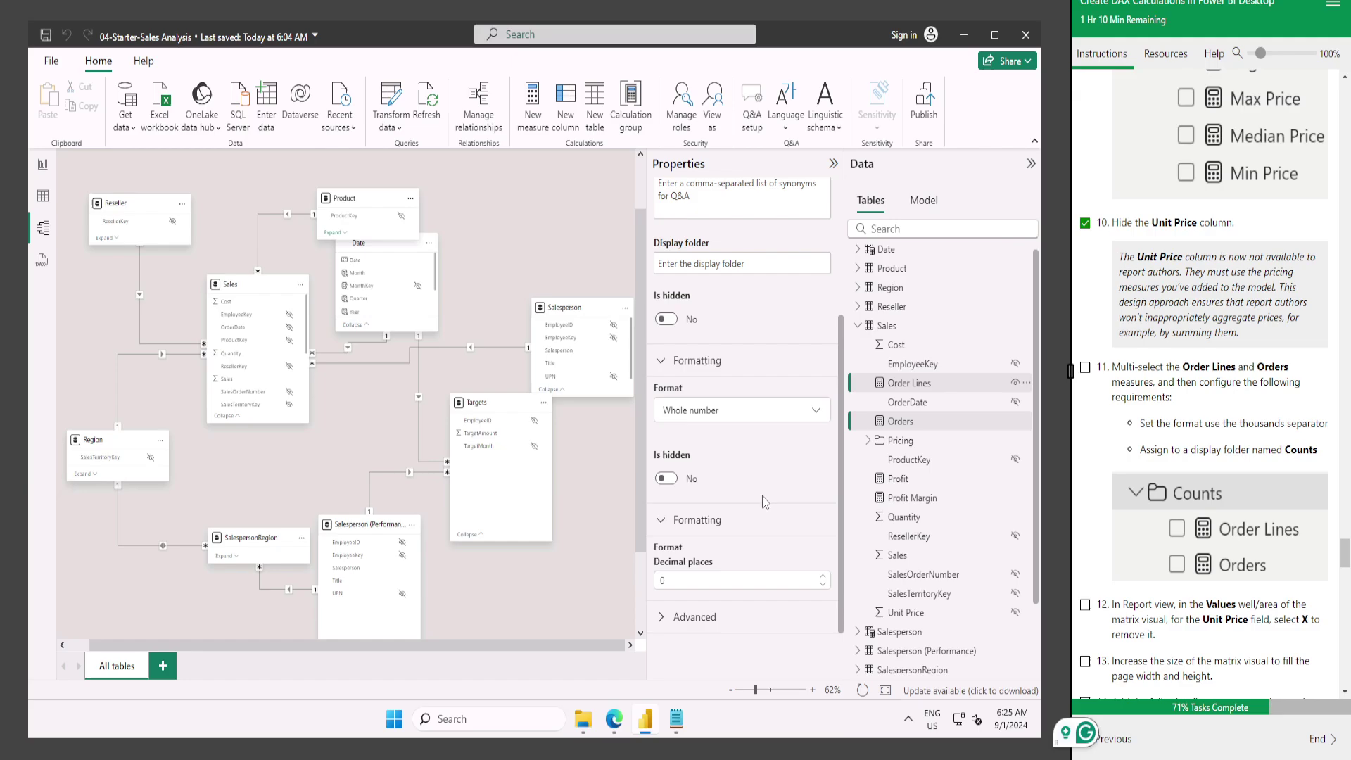
{"action": "scroll", "coordinate": [737, 401], "scroll_direction": "up", "scroll_amount": 3}
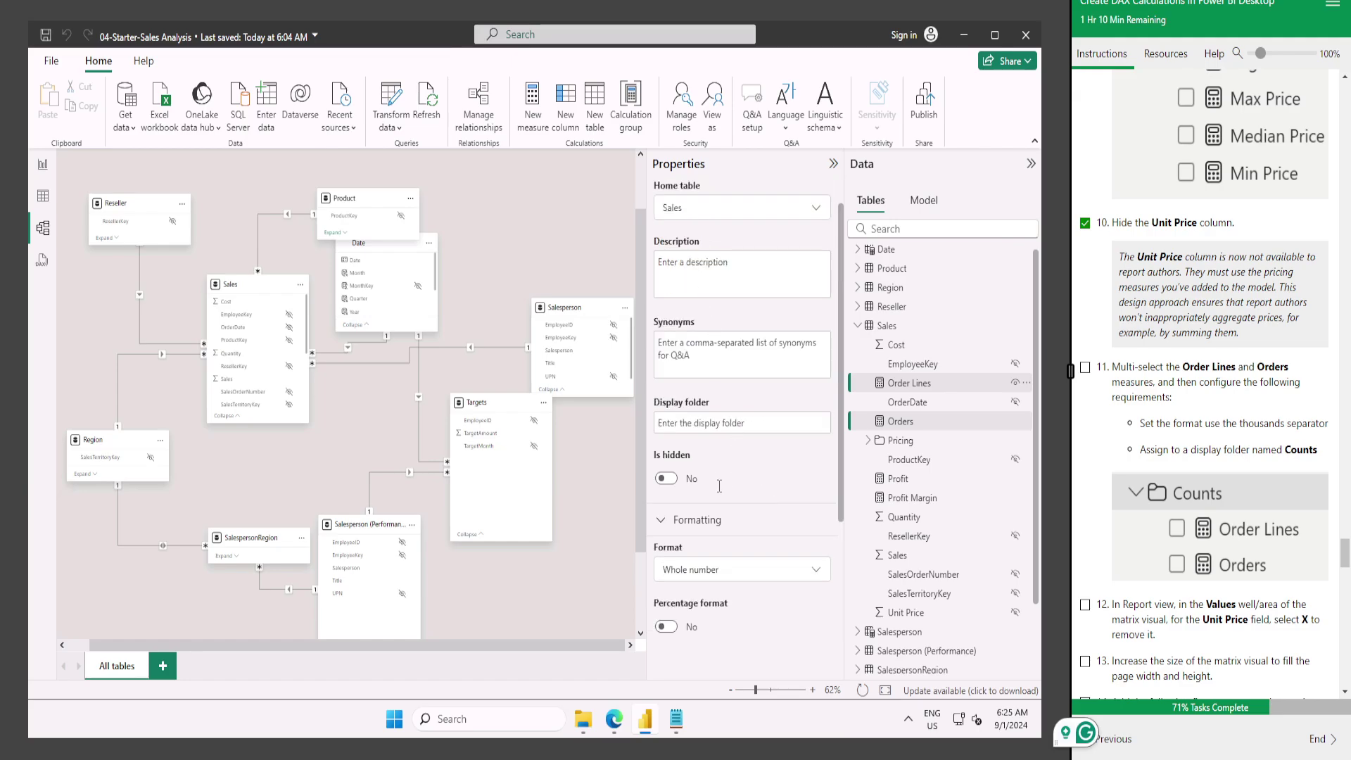
{"action": "left_click", "coordinate": [757, 420]}
{"action": "type", "text": "Cou"}
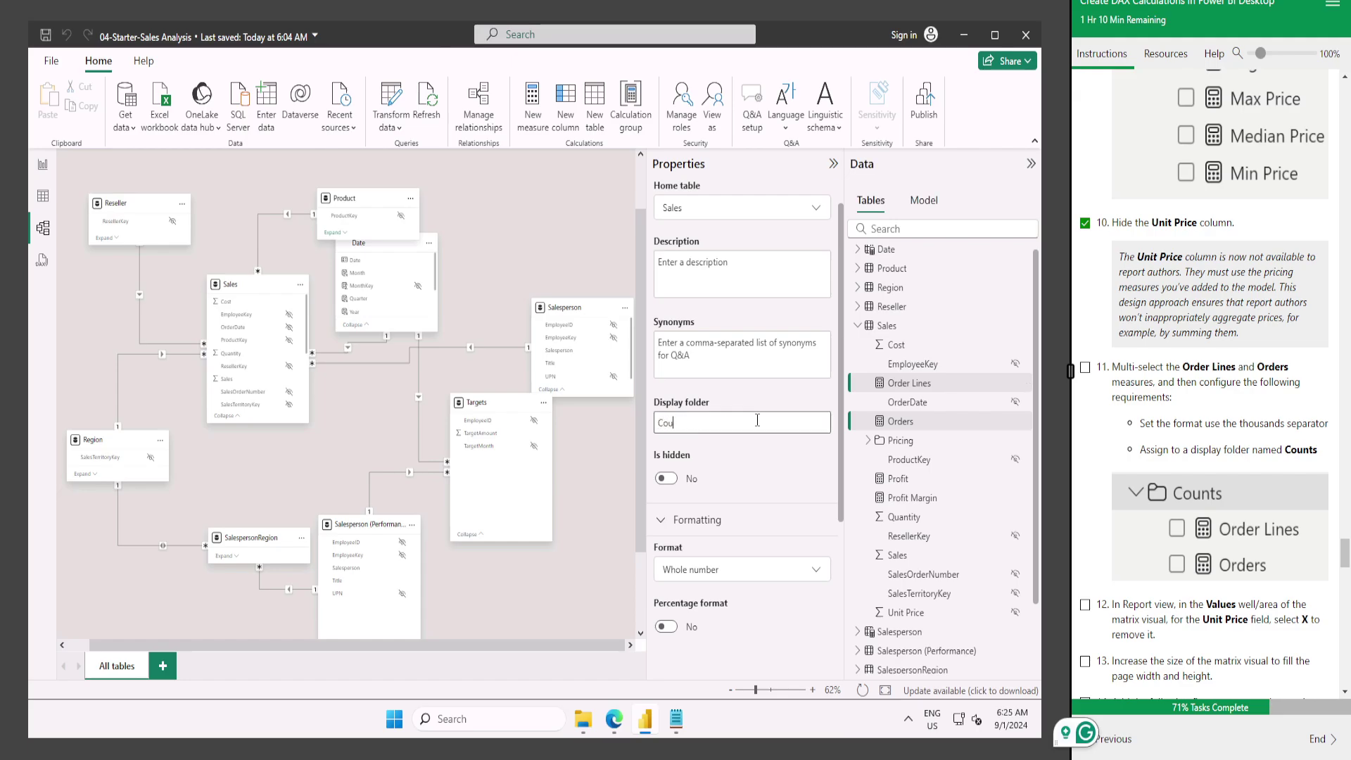
{"action": "type", "text": "nts"}
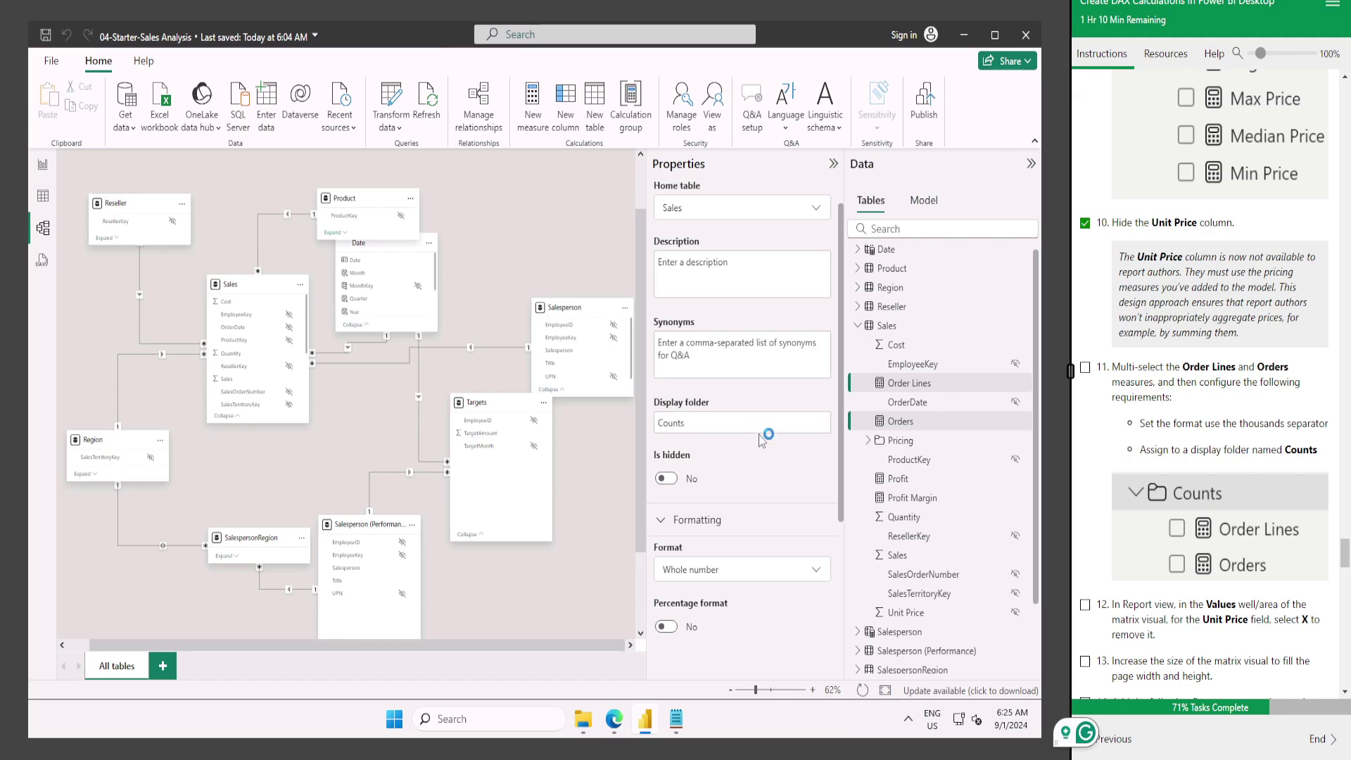
{"action": "left_click", "coordinate": [729, 482]}
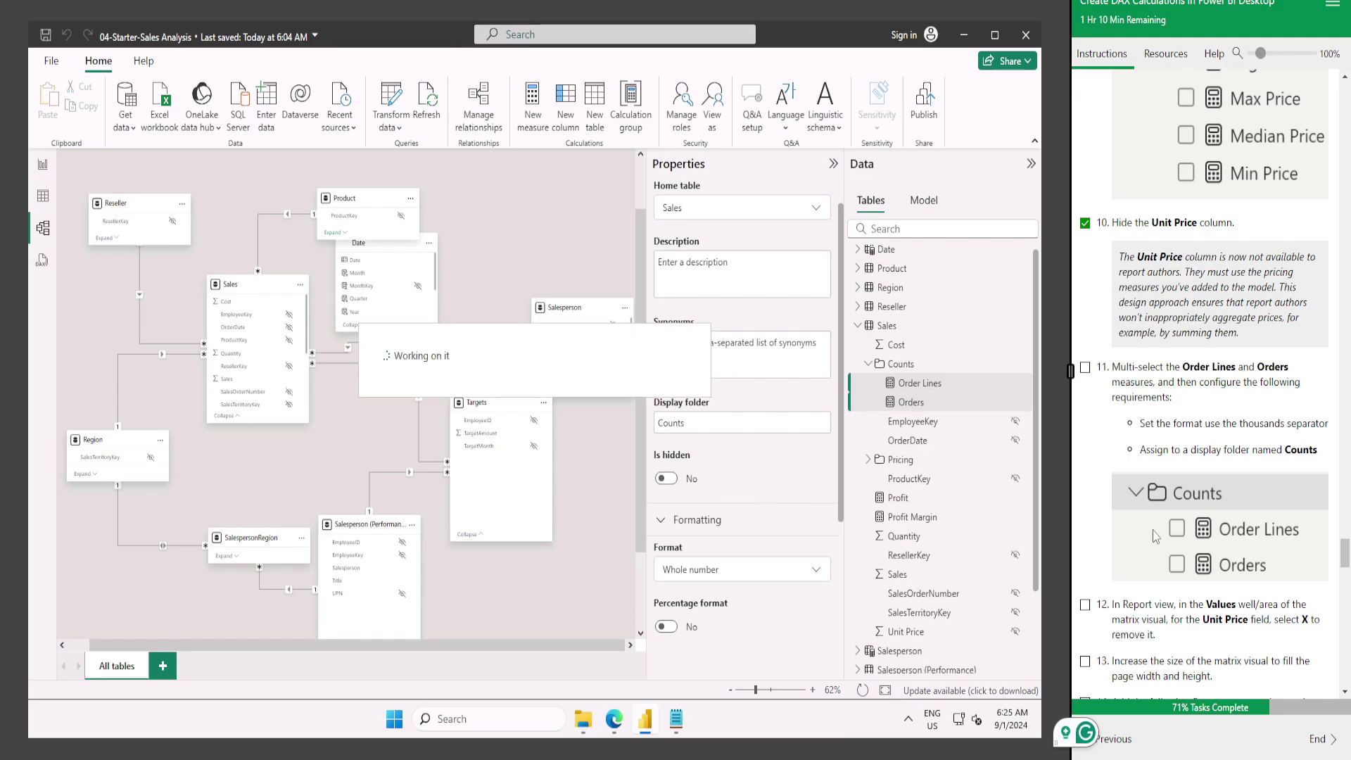
Check off lab task 11 and return to Report view for the matrix tasks.
{"action": "left_click", "coordinate": [1083, 368]}
{"action": "scroll", "coordinate": [1098, 451], "scroll_direction": "down", "scroll_amount": 3}
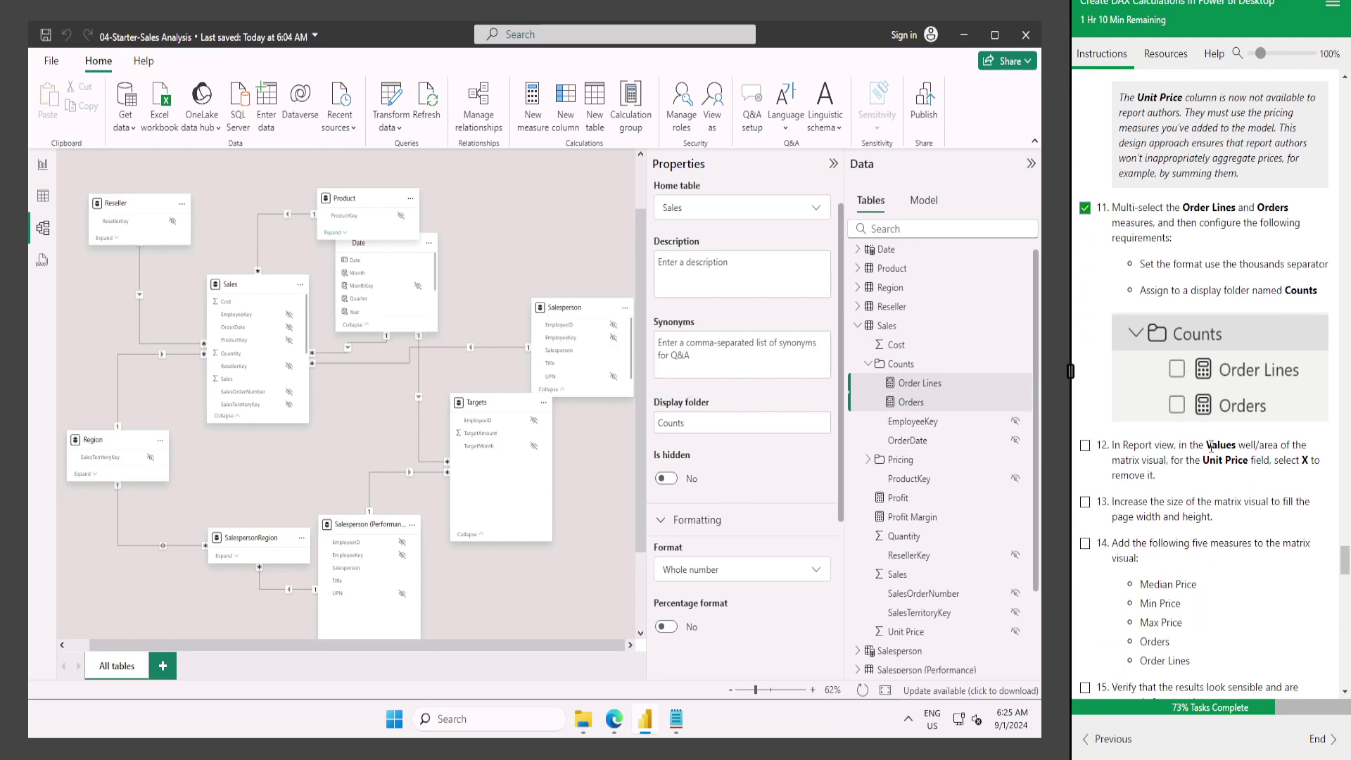
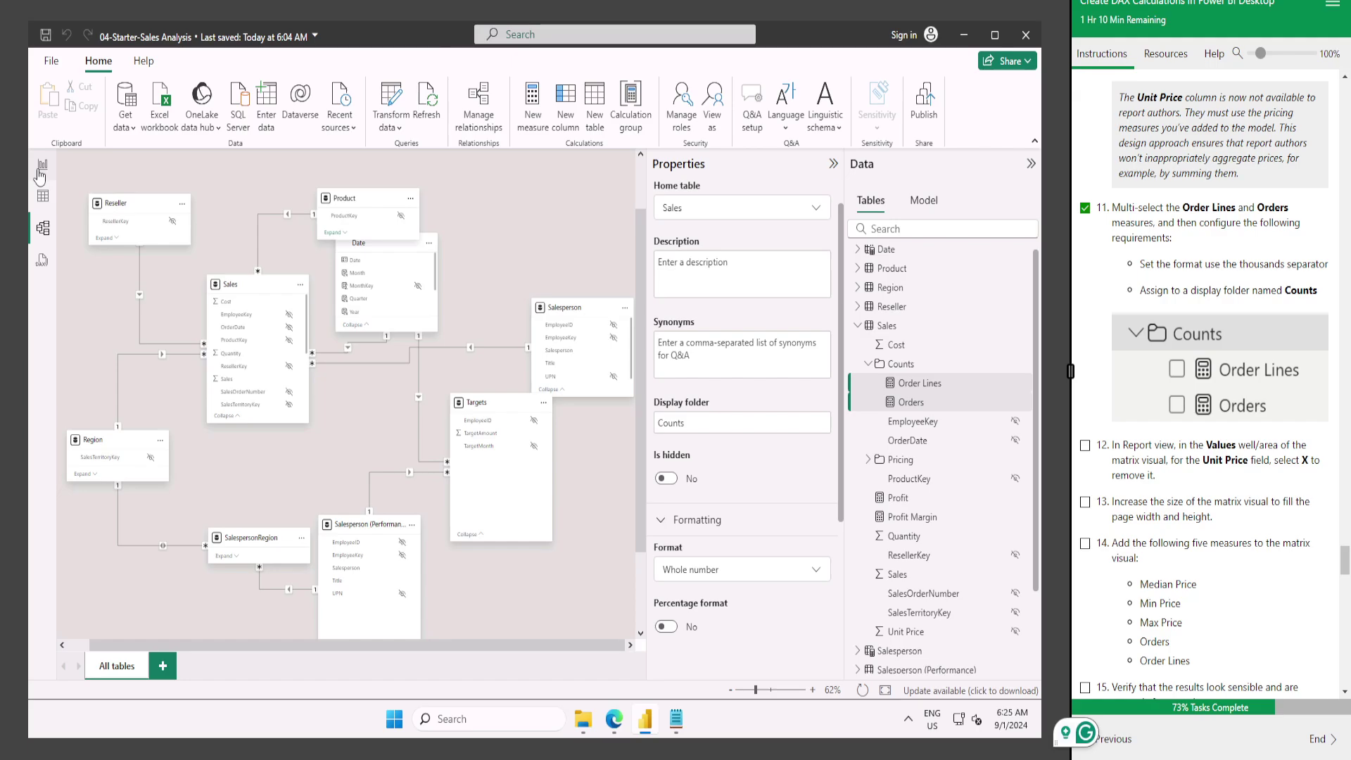
{"action": "left_click", "coordinate": [42, 166]}
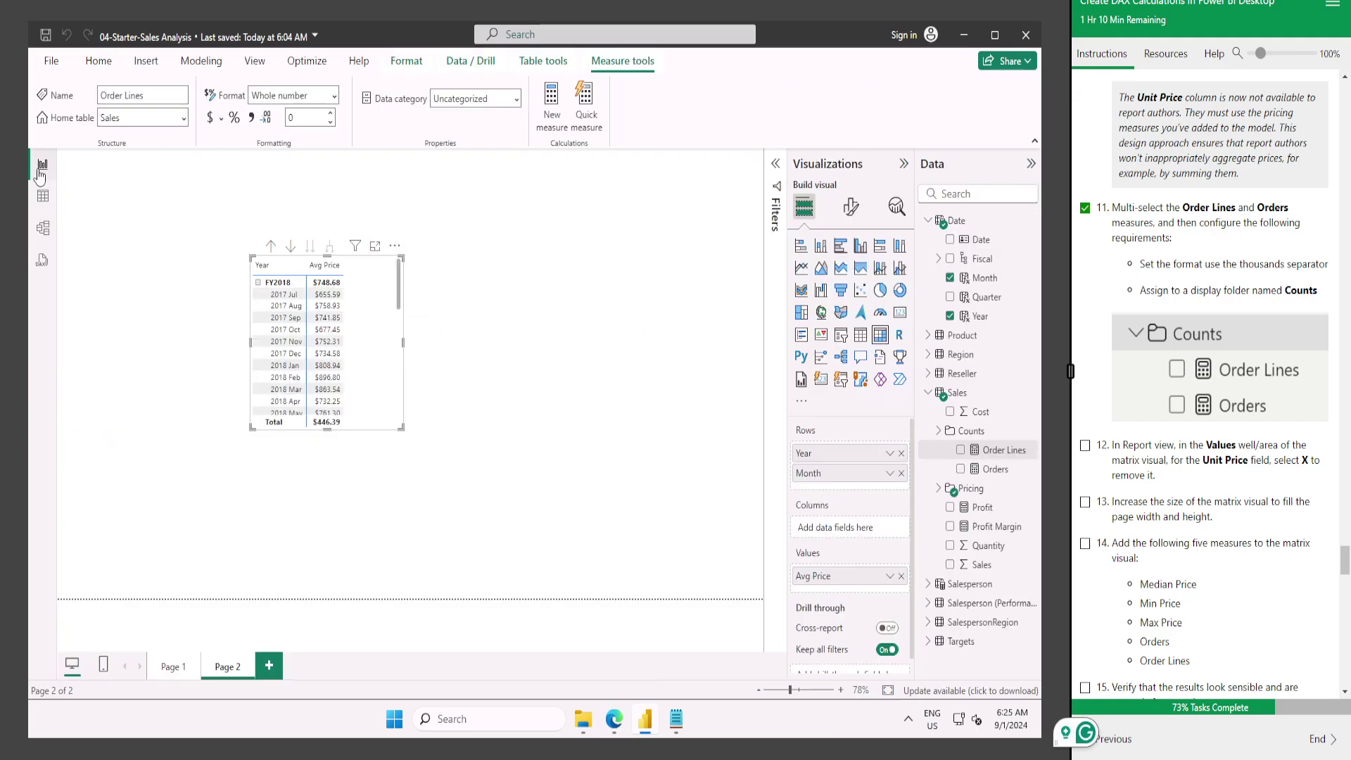
{"action": "scroll", "coordinate": [1083, 549], "scroll_direction": "down", "scroll_amount": 1}
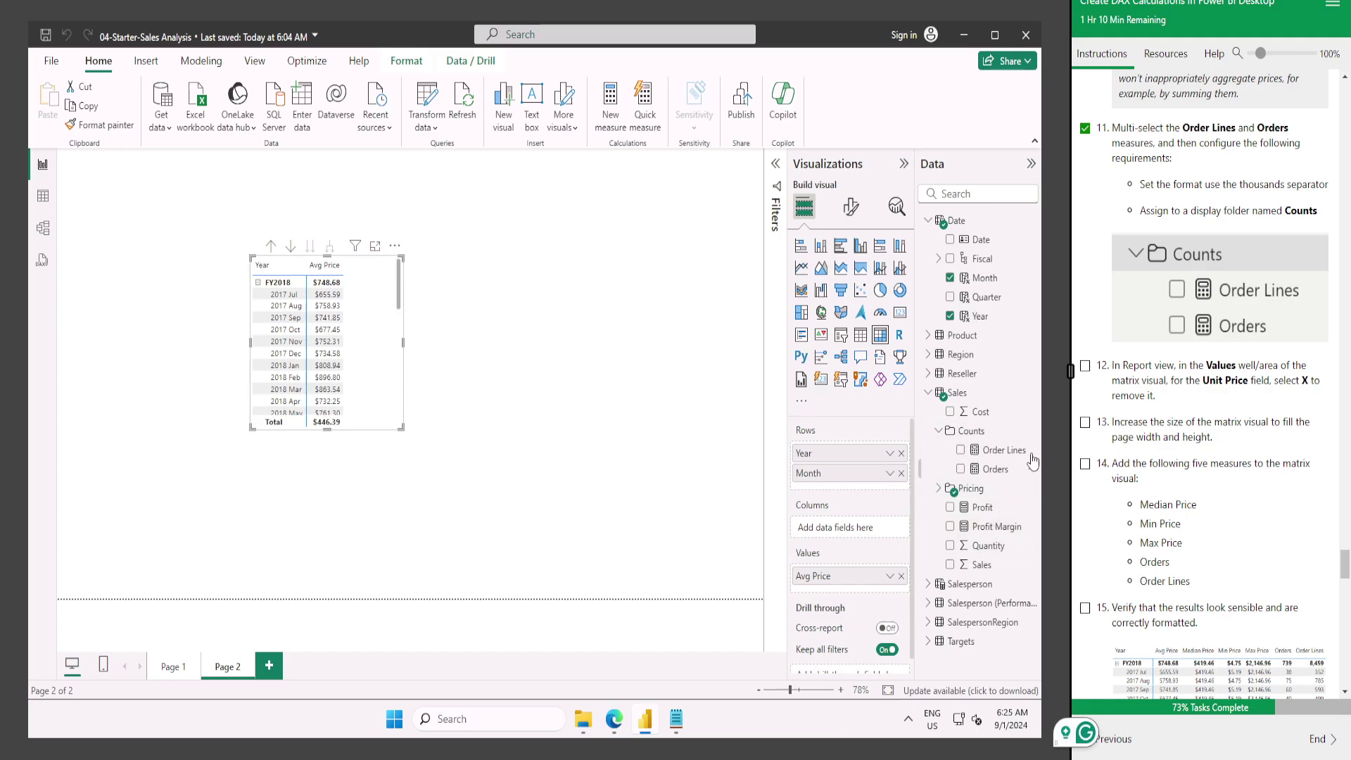
Expand the Pricing display folder in the Sales table and check off lab tasks 12 and 13.
{"action": "left_click", "coordinate": [938, 487]}
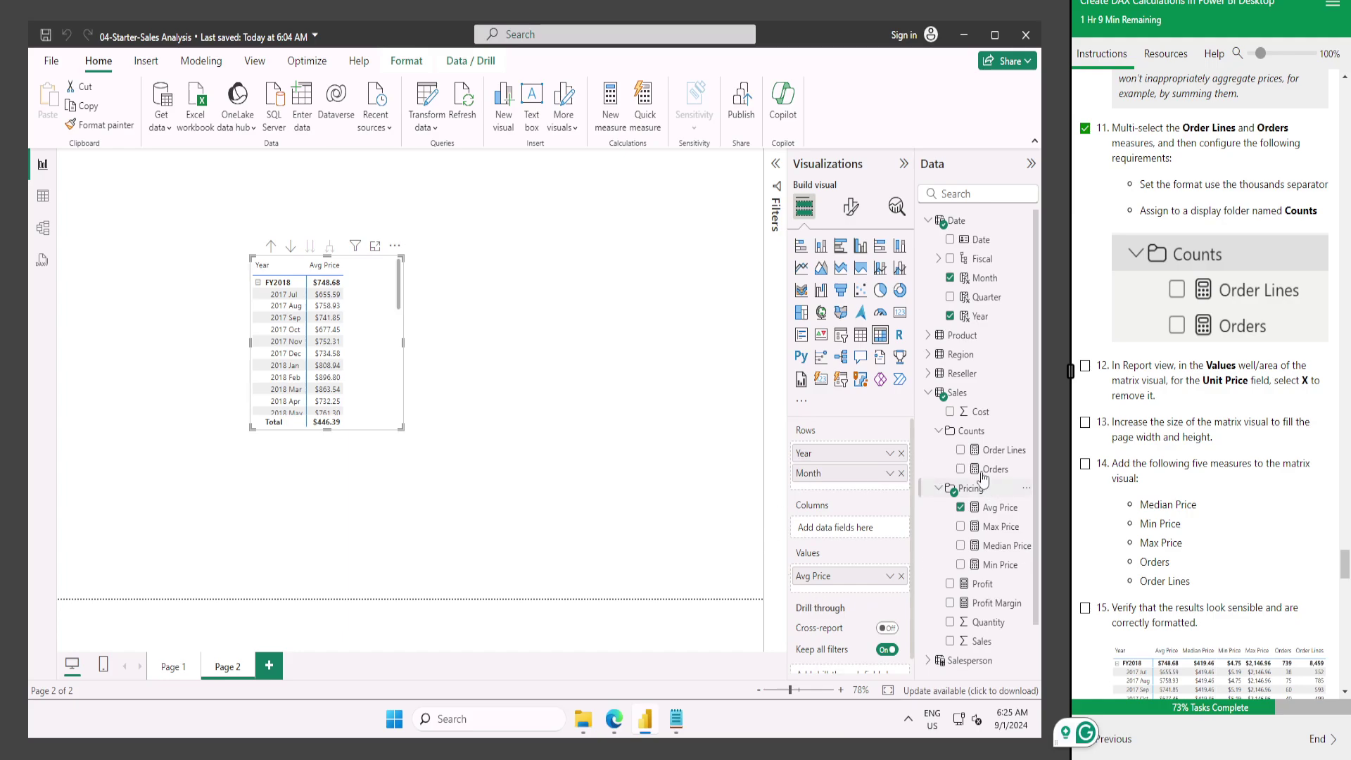
{"action": "left_click", "coordinate": [580, 415]}
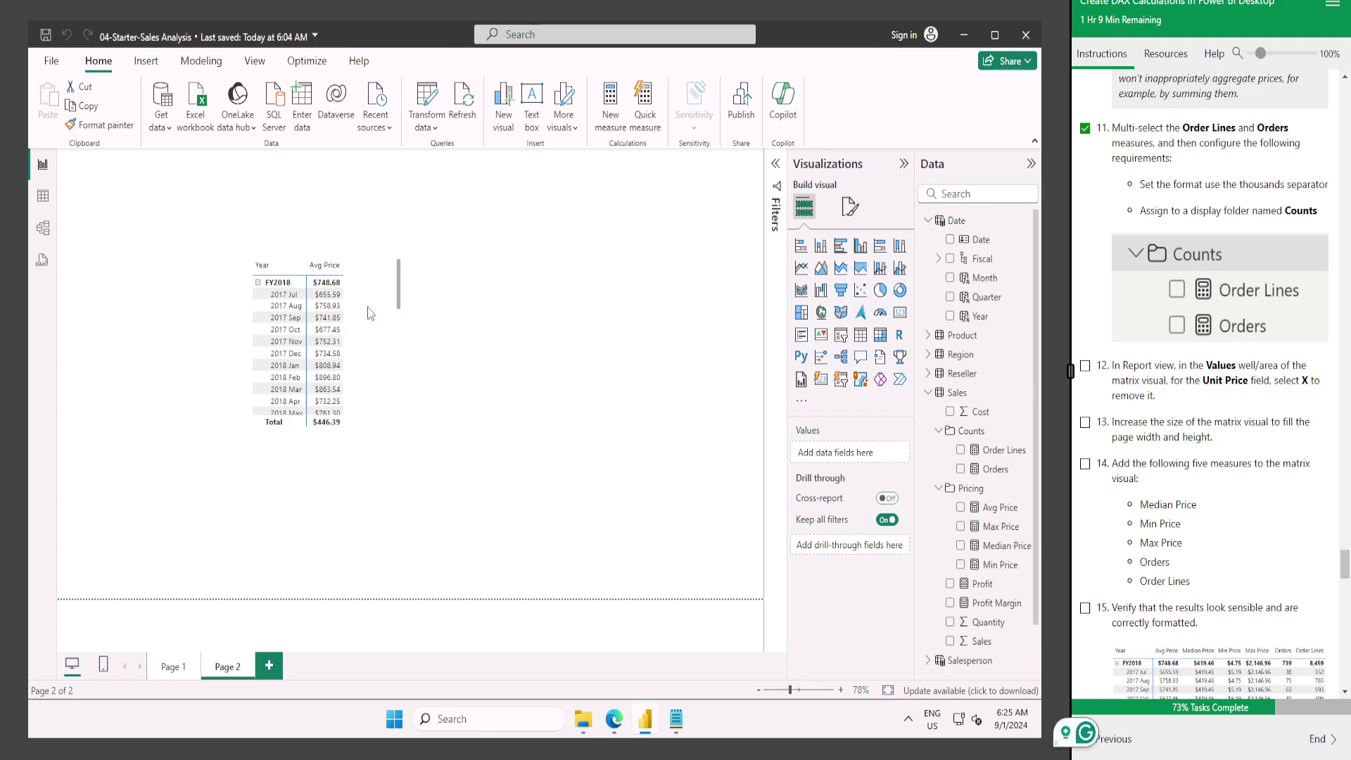
{"action": "left_click", "coordinate": [1085, 366]}
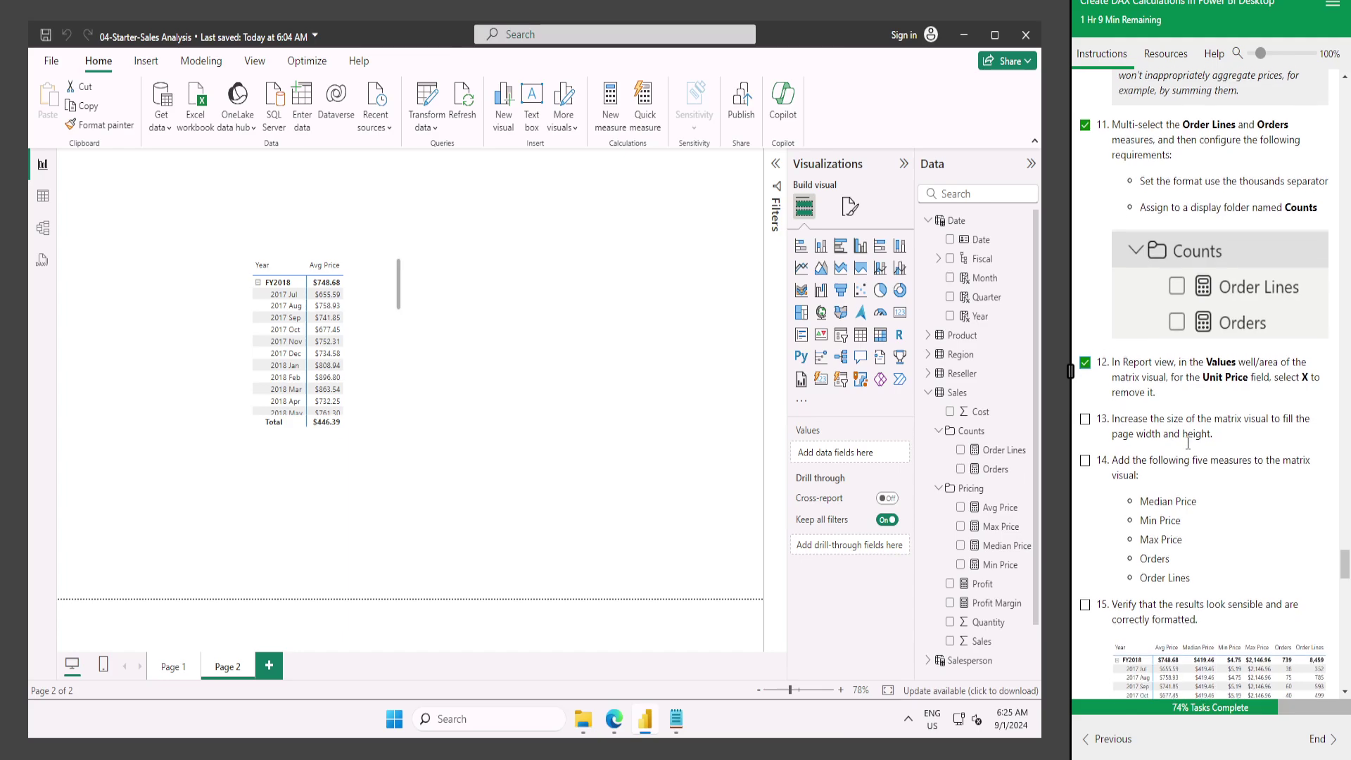
{"action": "scroll", "coordinate": [1189, 449], "scroll_direction": "down", "scroll_amount": 1}
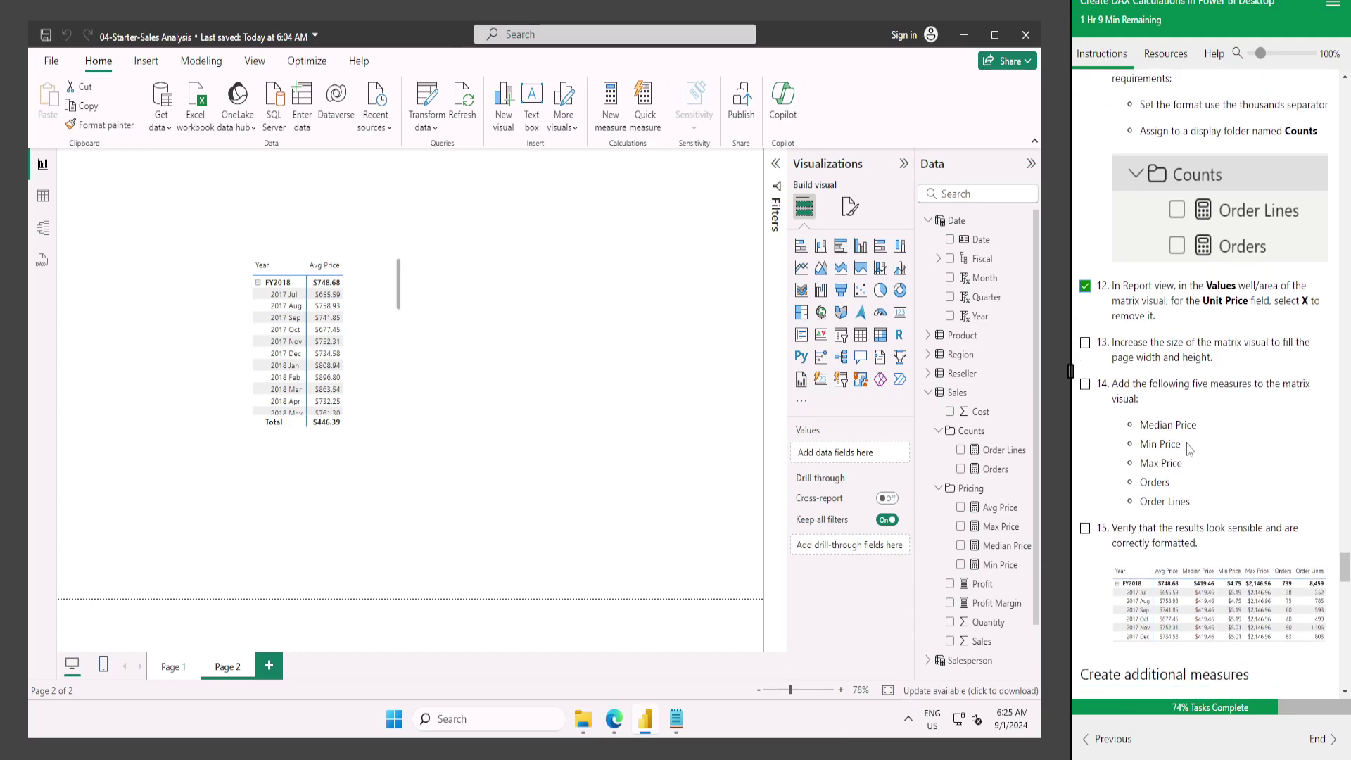
{"action": "left_click", "coordinate": [1086, 344]}
{"action": "scroll", "coordinate": [1208, 460], "scroll_direction": "down", "scroll_amount": 1}
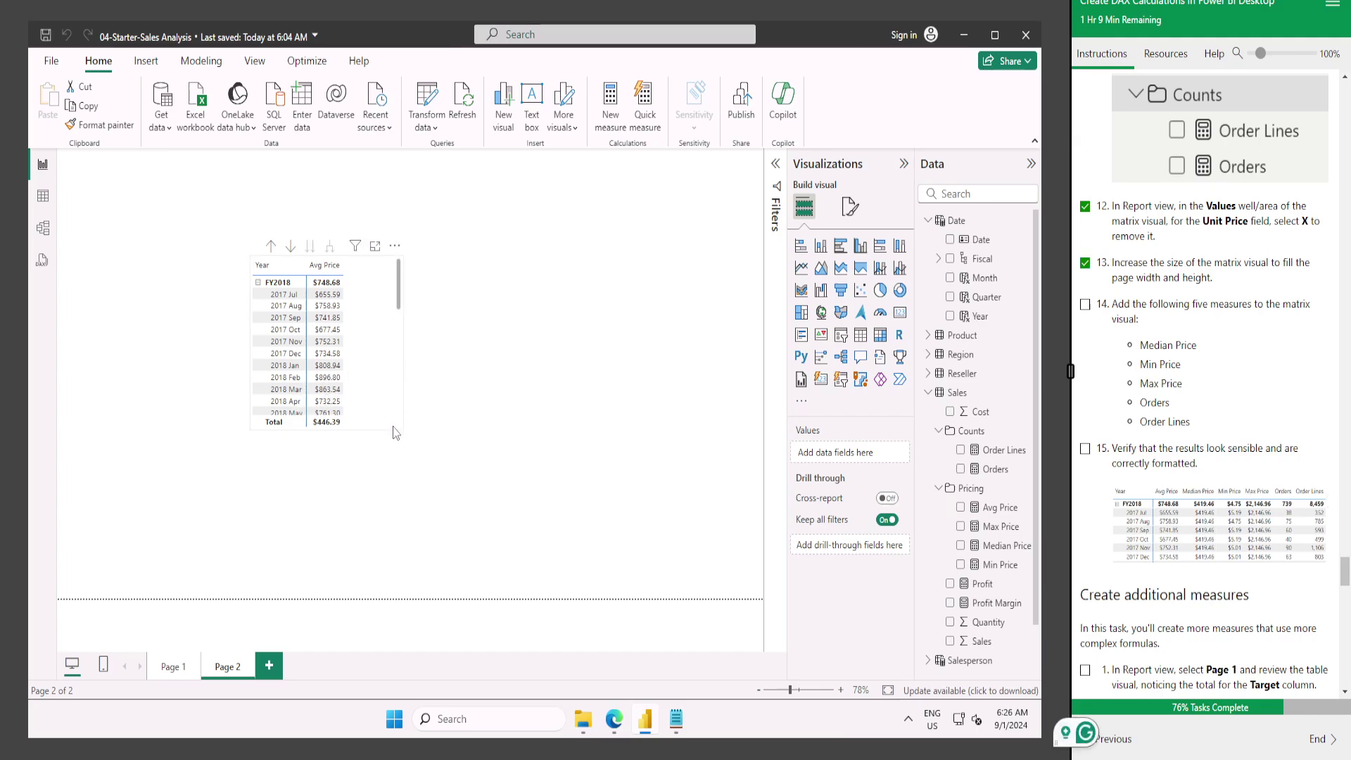
Enlarge the matrix visual on Page 2 toward the page's lower-right corner and return to its field settings.
{"action": "left_click_drag", "start_coordinate": [392, 426], "coordinate": [687, 537]}
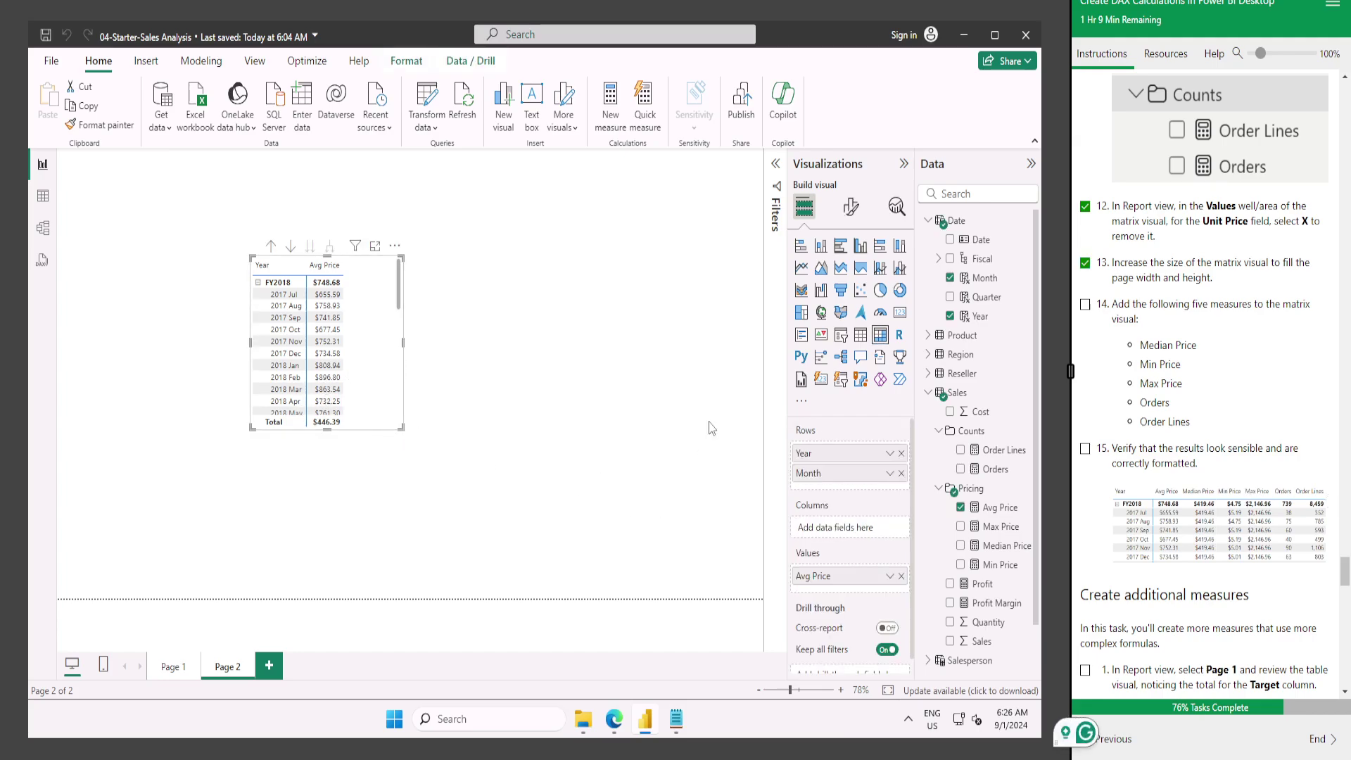
{"action": "left_click", "coordinate": [851, 211]}
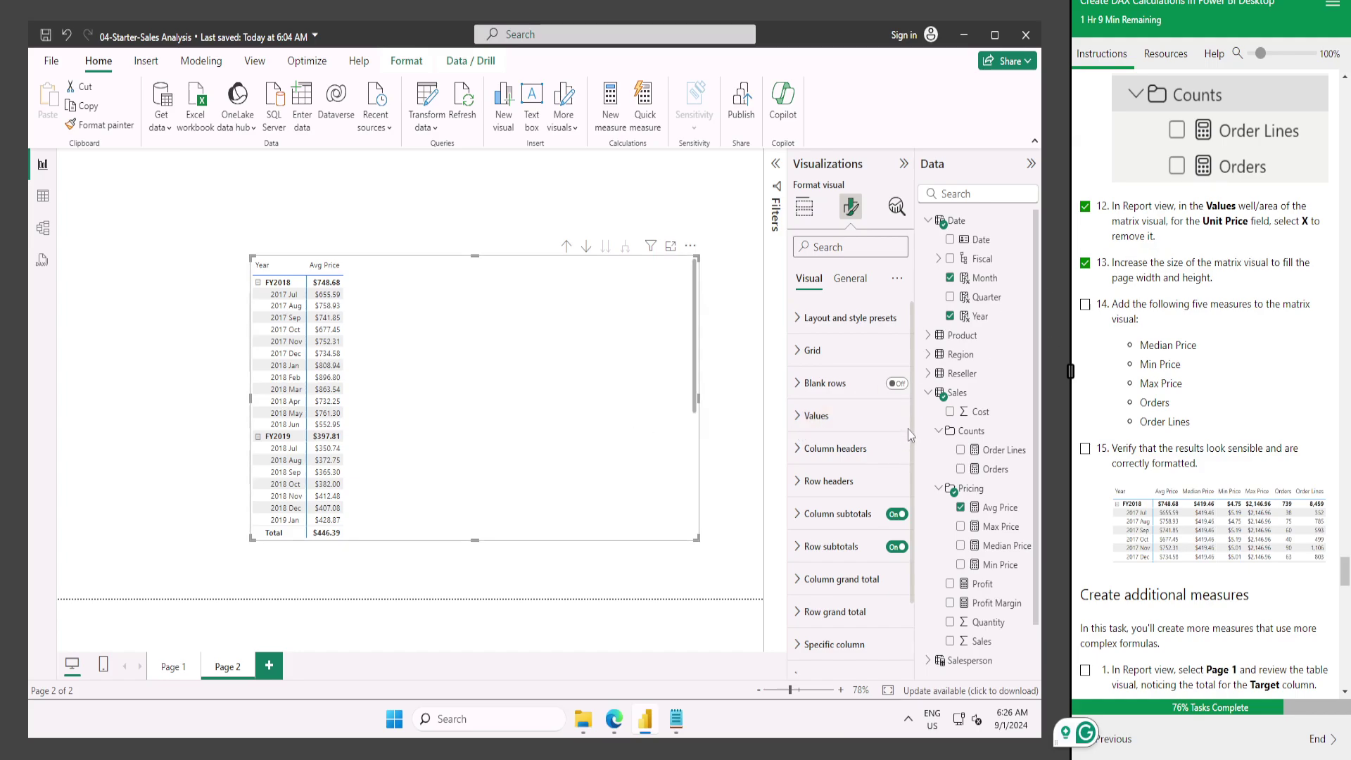
{"action": "left_click", "coordinate": [805, 210]}
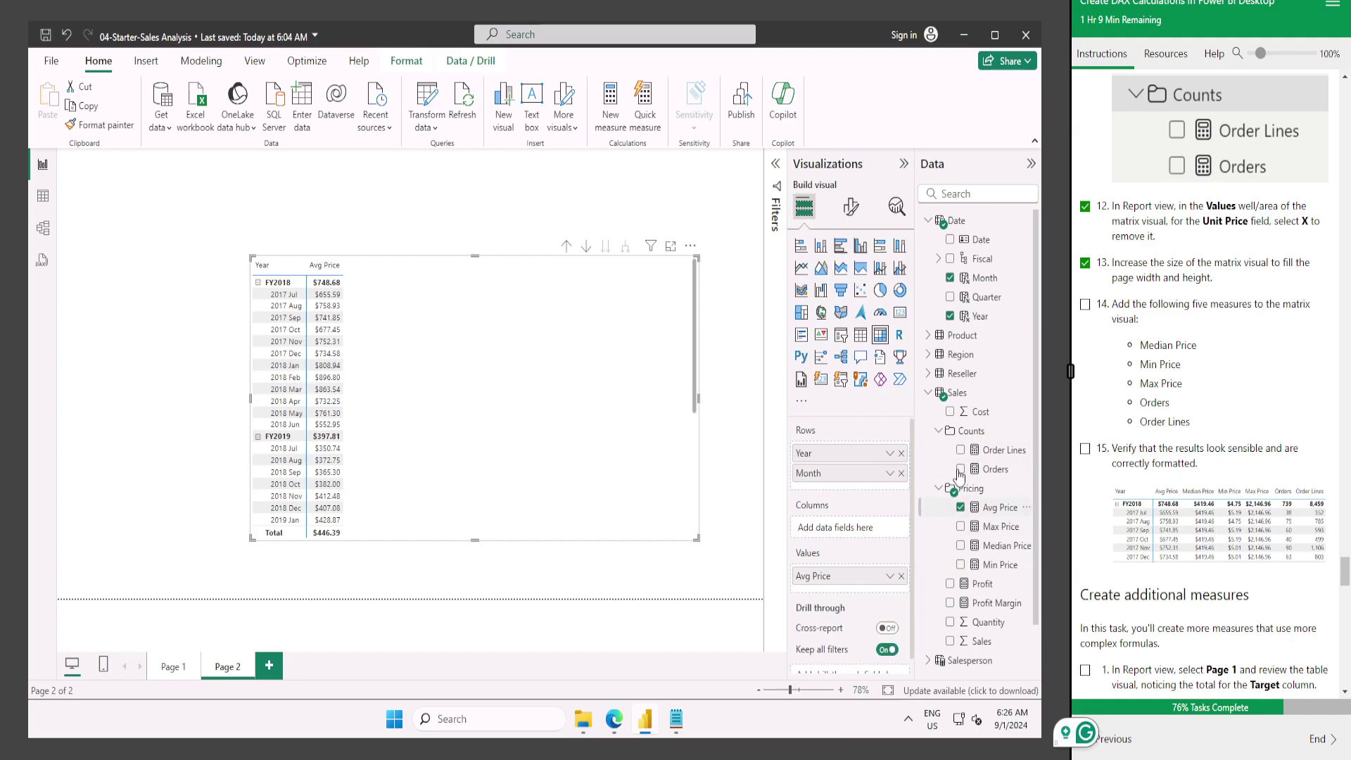
Add the Median Price, Min Price, Max Price, Orders and Order Lines measures to the matrix visual.
{"action": "left_click", "coordinate": [962, 546]}
{"action": "left_click", "coordinate": [961, 565]}
{"action": "left_click", "coordinate": [961, 527]}
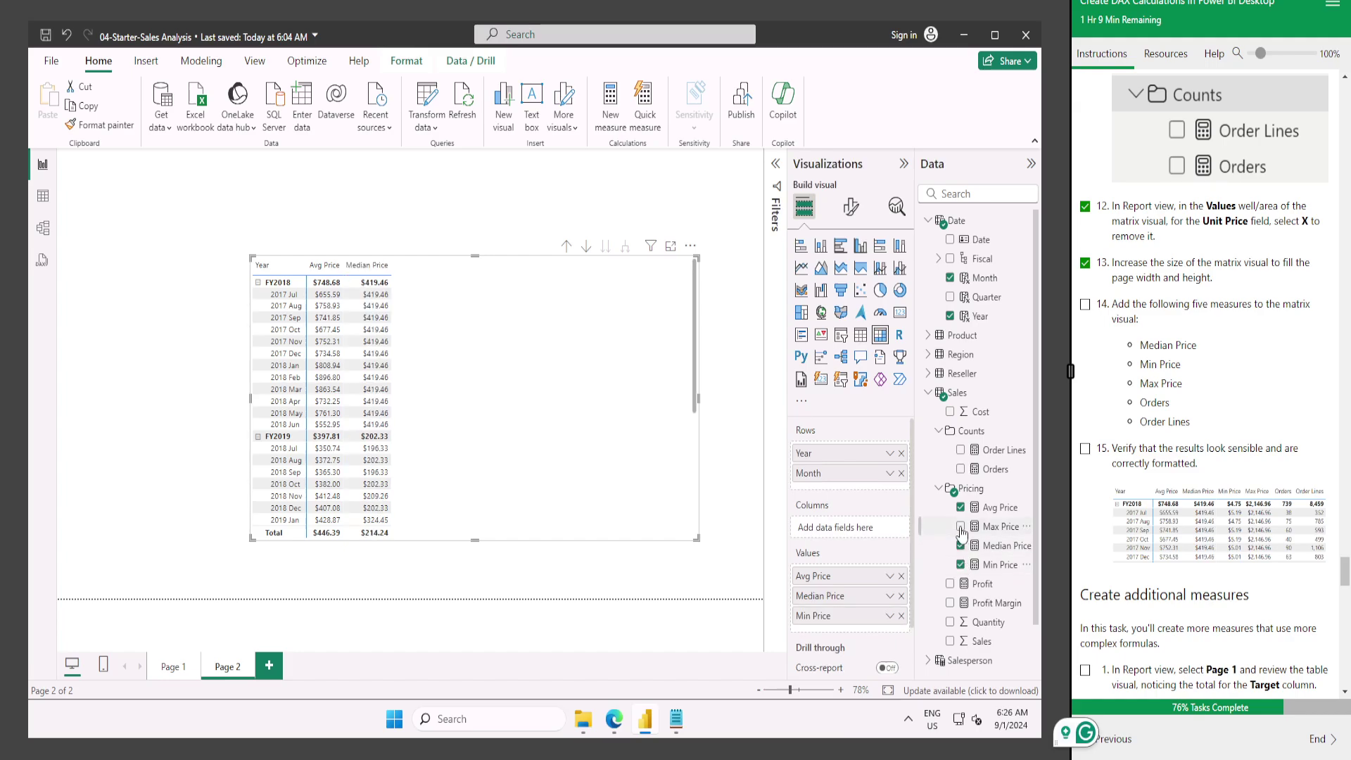
{"action": "left_click", "coordinate": [961, 470]}
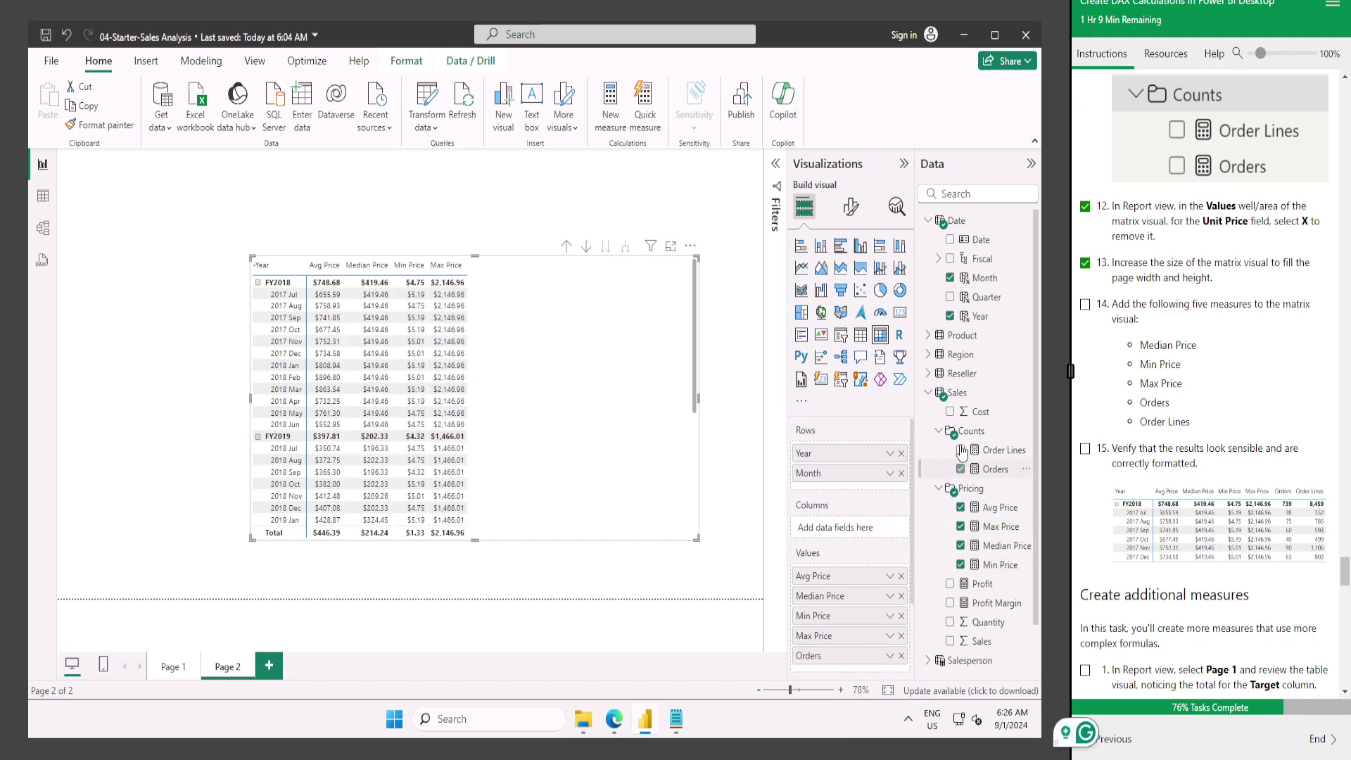
{"action": "left_click", "coordinate": [963, 453]}
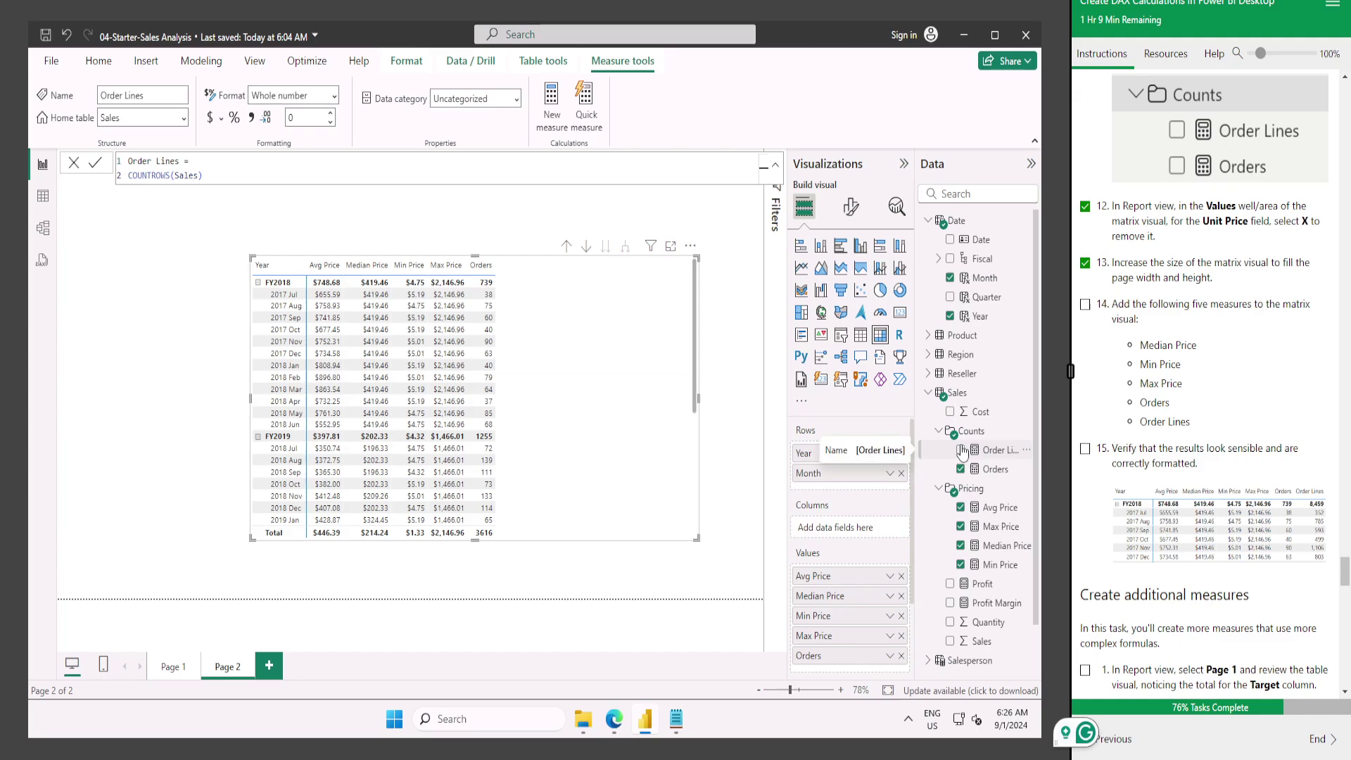
{"action": "left_click", "coordinate": [961, 450]}
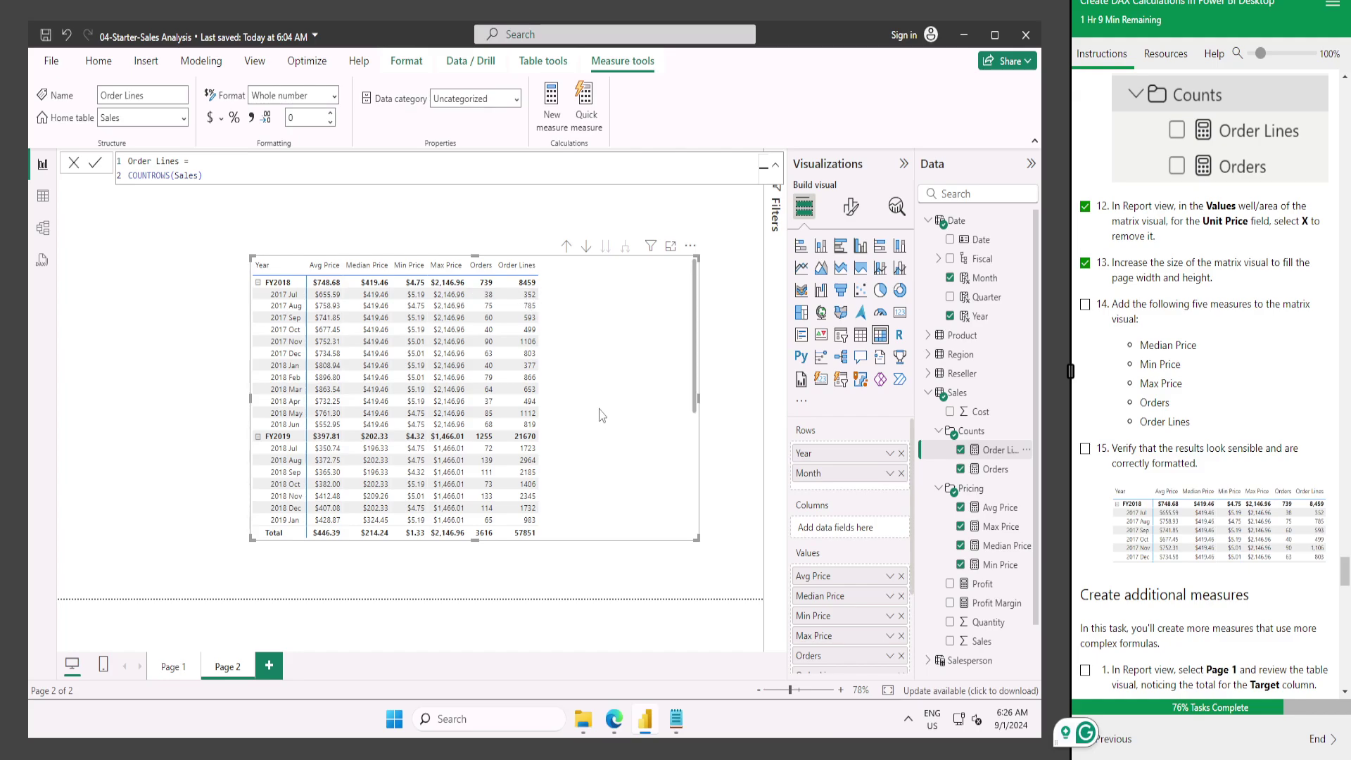
Review the matrix rows, move the visual to the page's upper-left corner, and check off lab tasks 14 and 15.
{"action": "scroll", "coordinate": [602, 415], "scroll_direction": "down", "scroll_amount": 5}
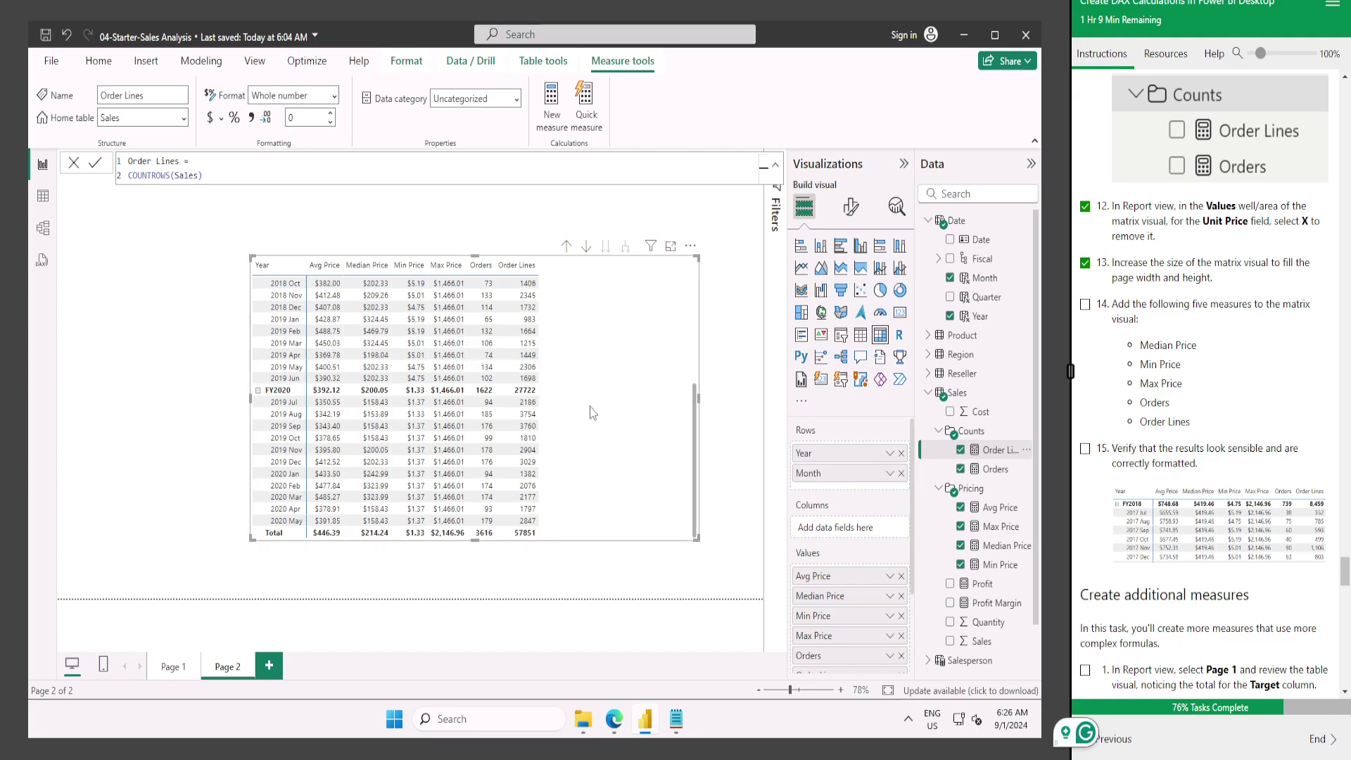
{"action": "scroll", "coordinate": [591, 413], "scroll_direction": "up", "scroll_amount": 5}
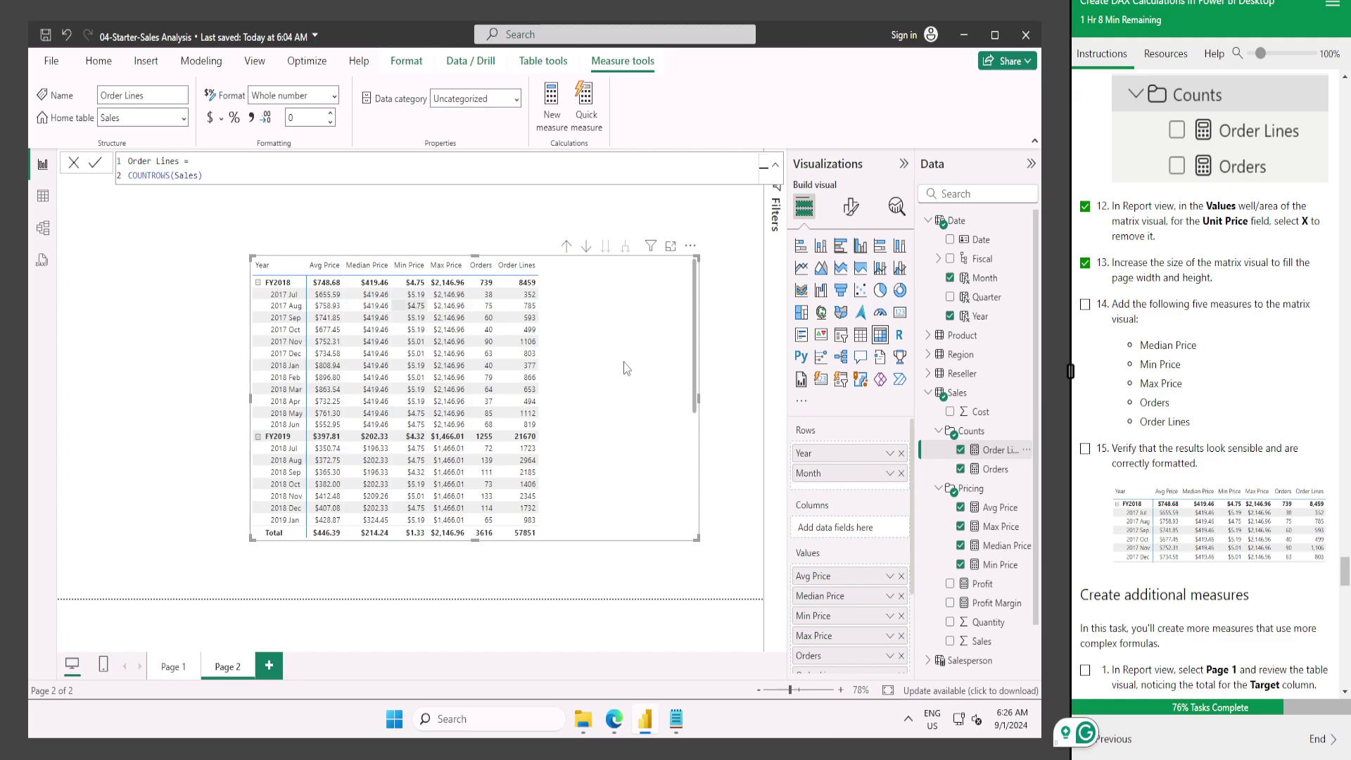
{"action": "left_click_drag", "start_coordinate": [626, 367], "coordinate": [524, 335]}
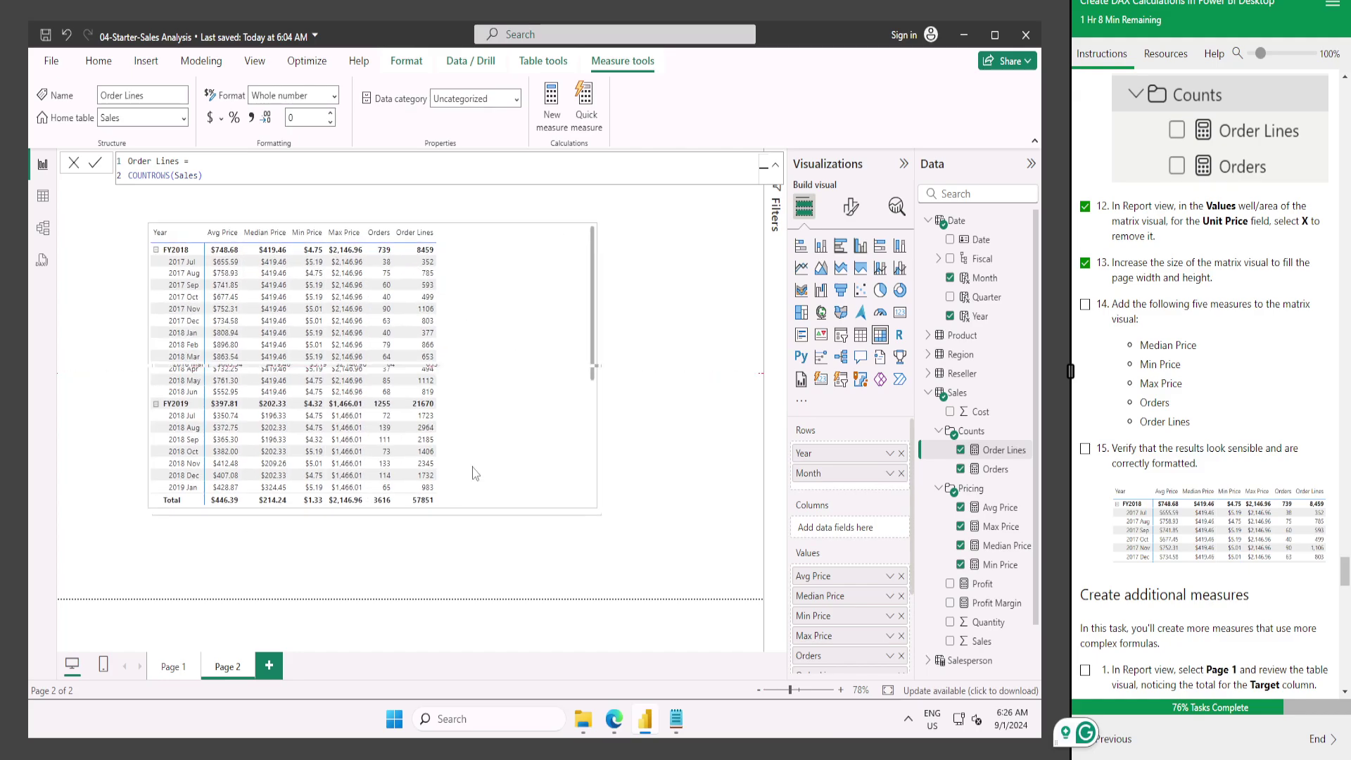
{"action": "left_click", "coordinate": [1086, 448]}
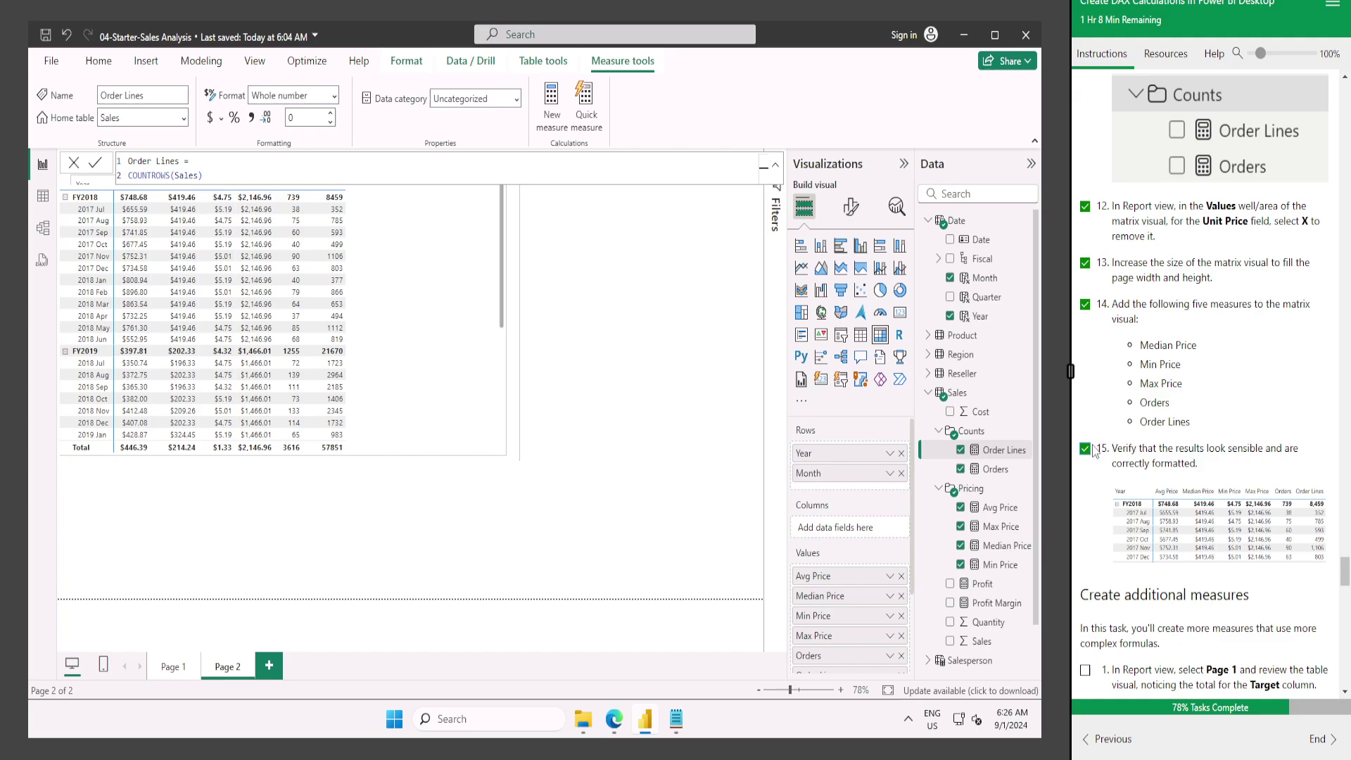
Open Page 1 to review its salesperson table and check off task 1 under Create additional measures.
{"action": "scroll", "coordinate": [1098, 451], "scroll_direction": "down", "scroll_amount": 3}
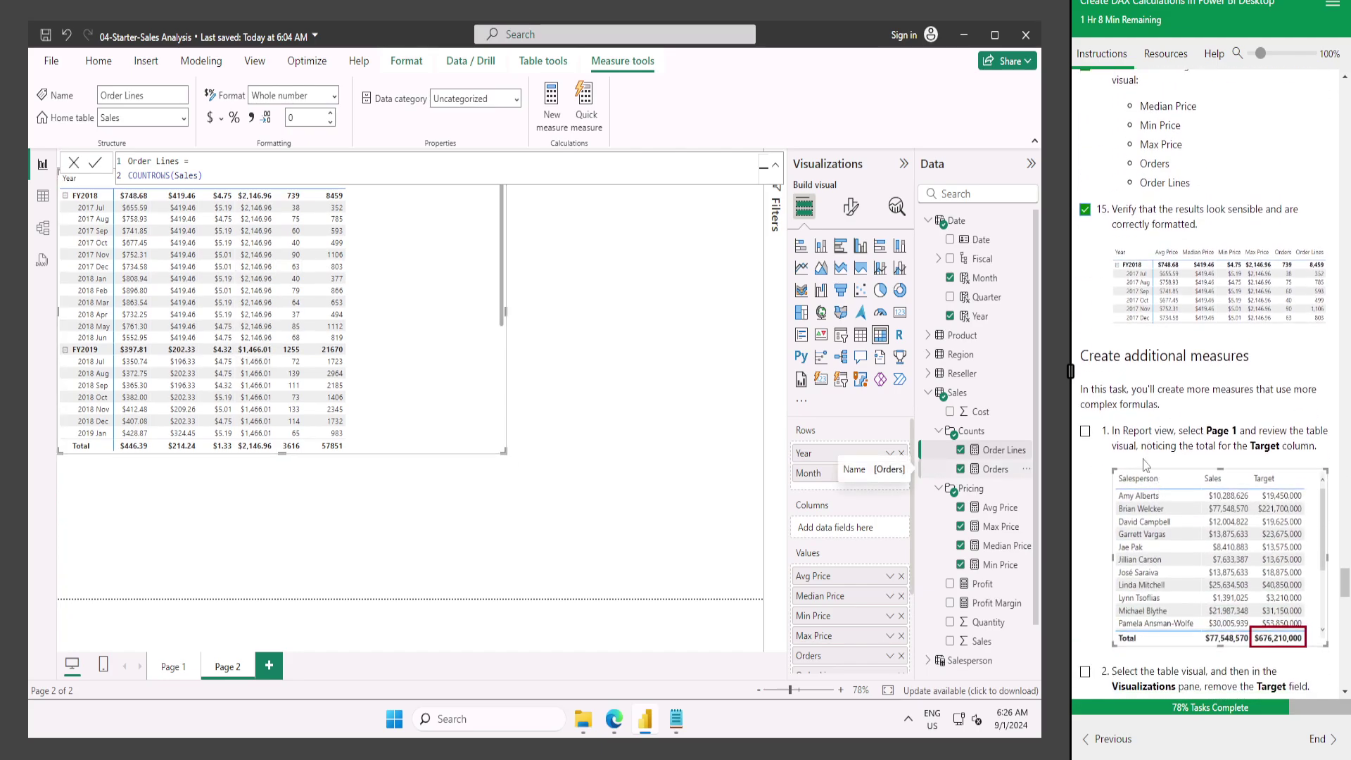
{"action": "left_click", "coordinate": [174, 668]}
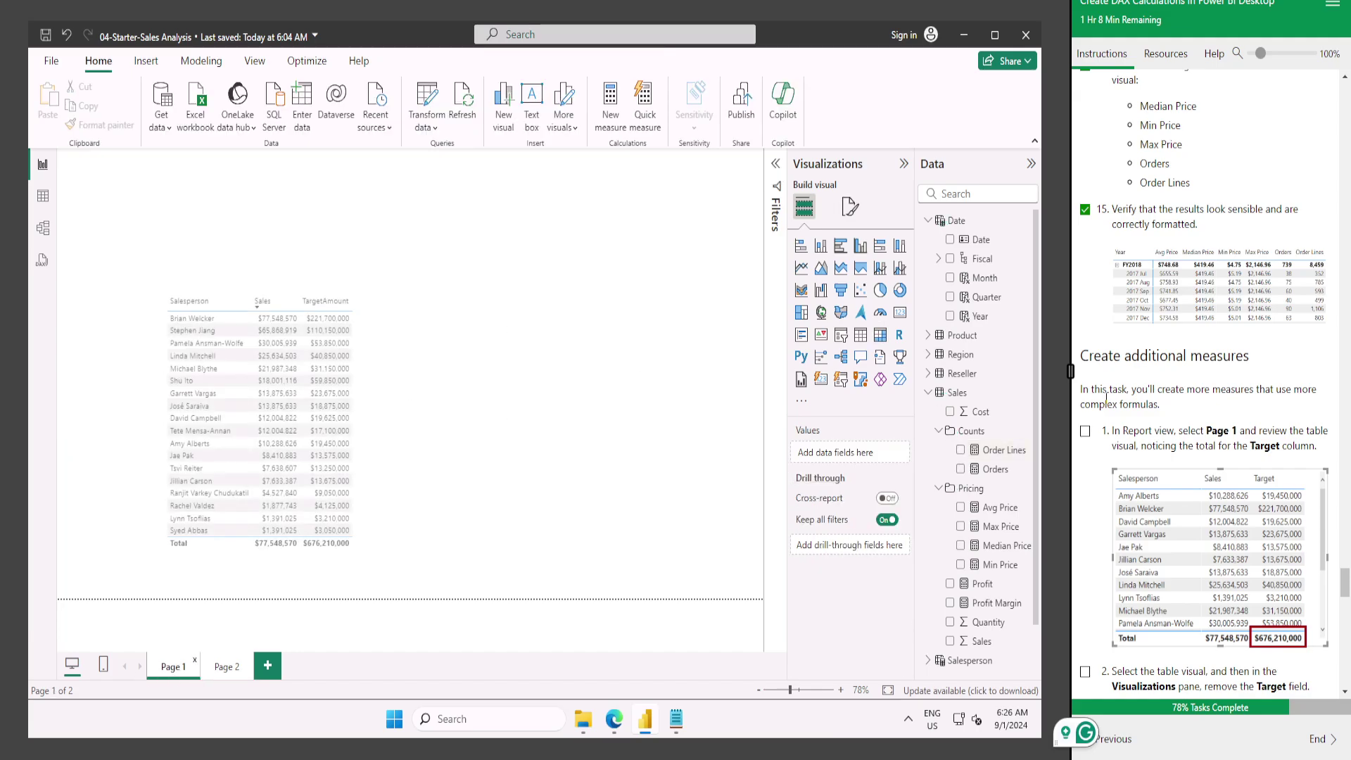
{"action": "left_click", "coordinate": [1085, 431]}
{"action": "scroll", "coordinate": [1166, 479], "scroll_direction": "down", "scroll_amount": 2}
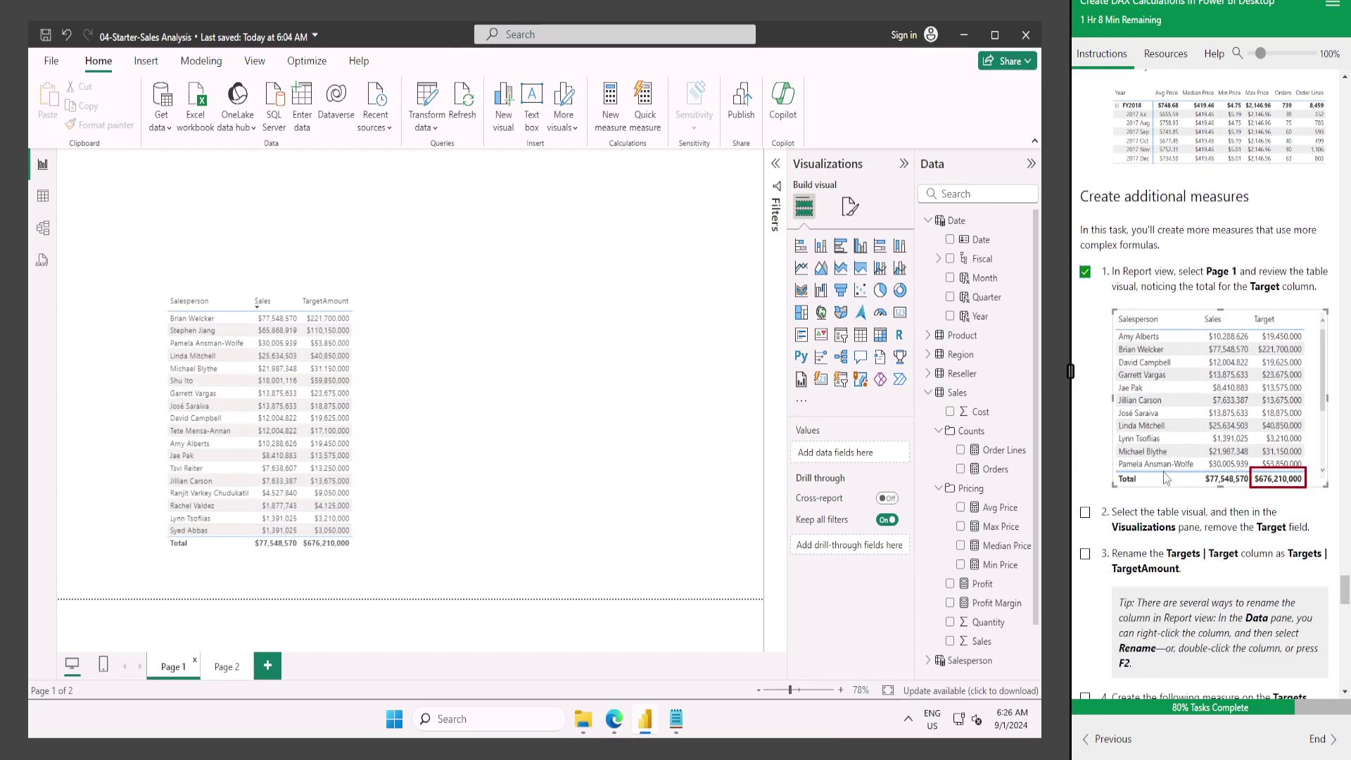
Remove the TargetAmount field from the salesperson table visual on Page 1 and check off lab task 2.
{"action": "scroll", "coordinate": [1166, 479], "scroll_direction": "down", "scroll_amount": 1}
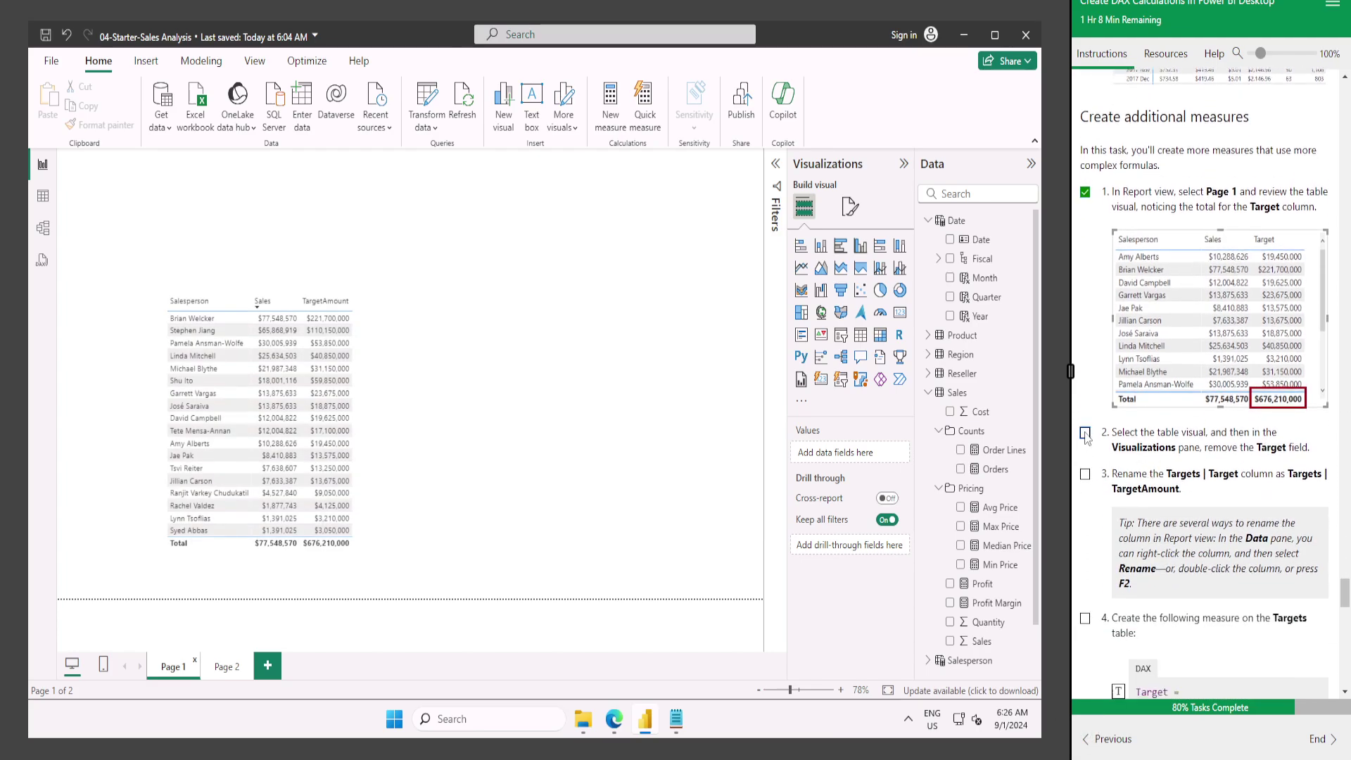
{"action": "left_click", "coordinate": [1086, 434]}
{"action": "left_click", "coordinate": [381, 407]}
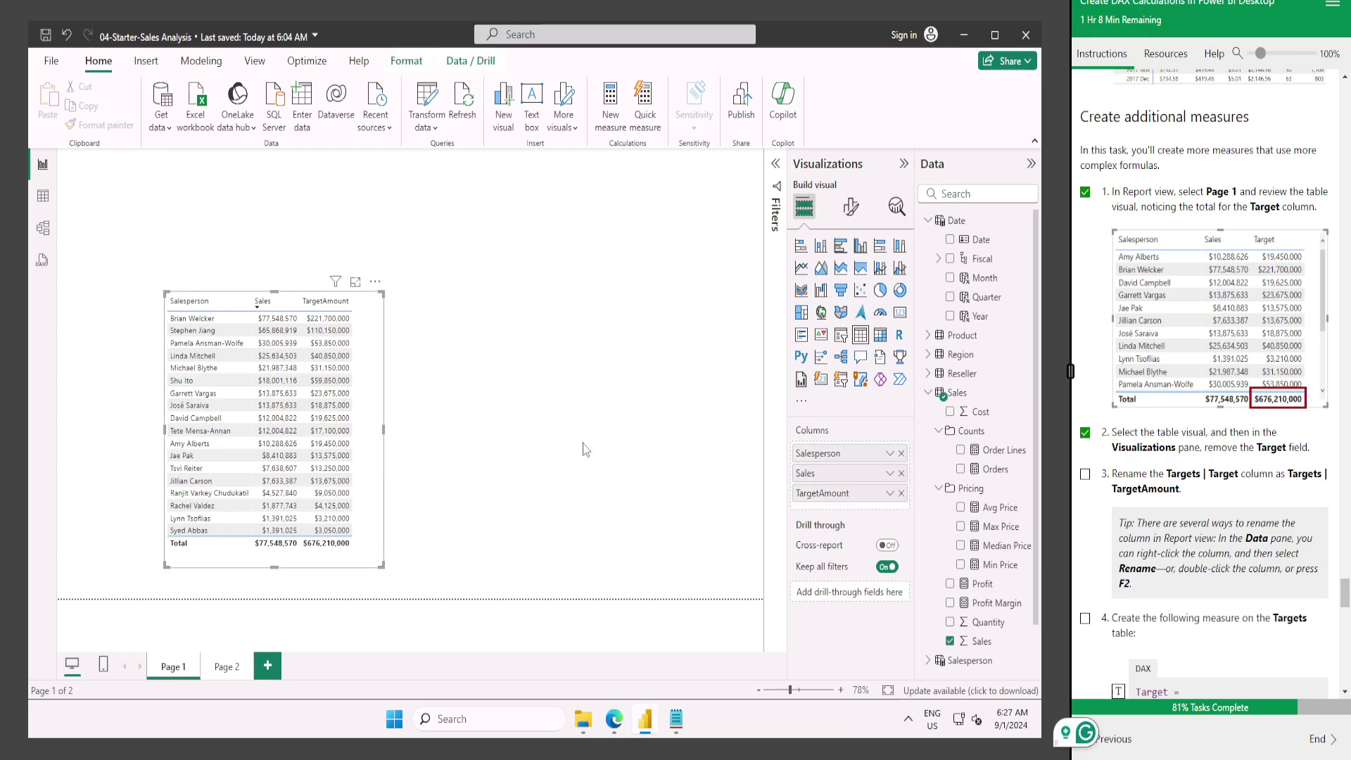
{"action": "left_click", "coordinate": [902, 493]}
Collapse the Sales table's fields, expand the Targets table to check its TargetAmount column, and check off lab task 3.
{"action": "scroll", "coordinate": [1238, 504], "scroll_direction": "down", "scroll_amount": 2}
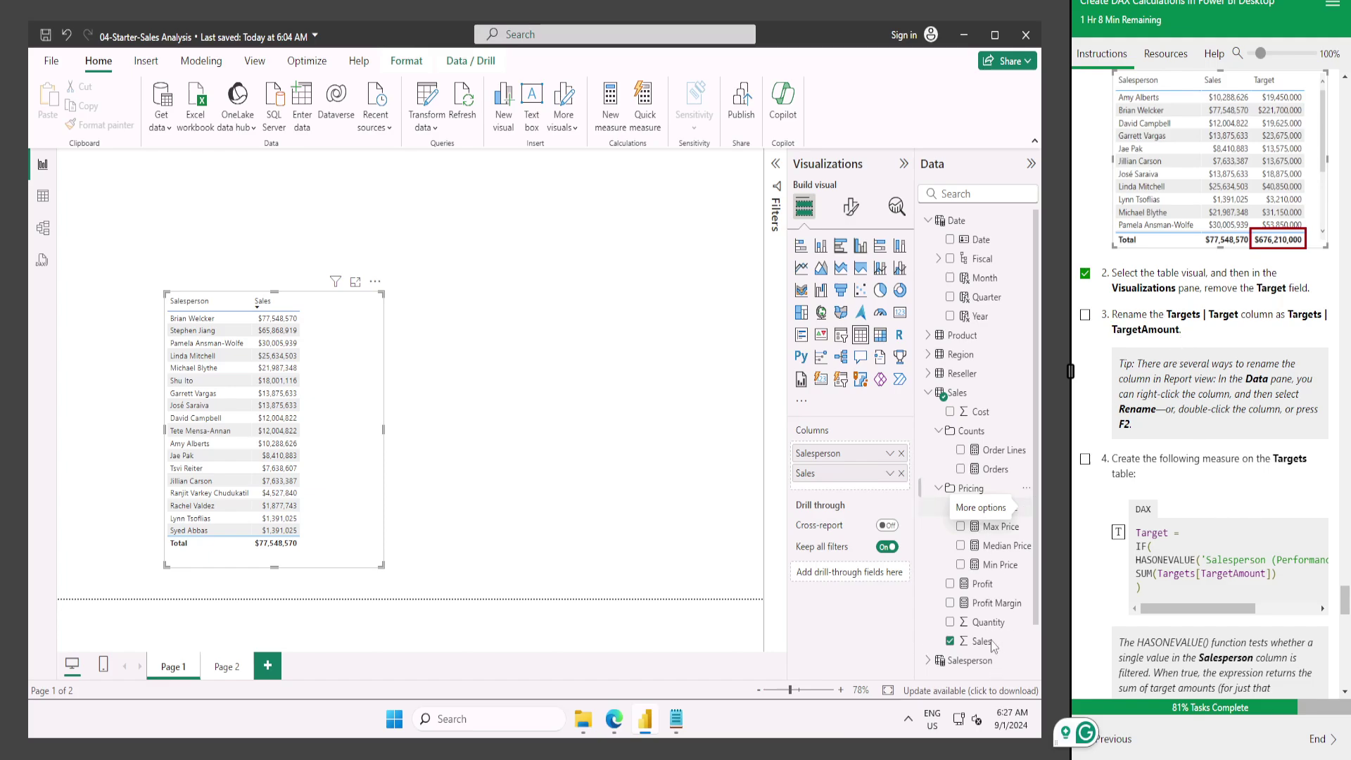
{"action": "left_click", "coordinate": [928, 393]}
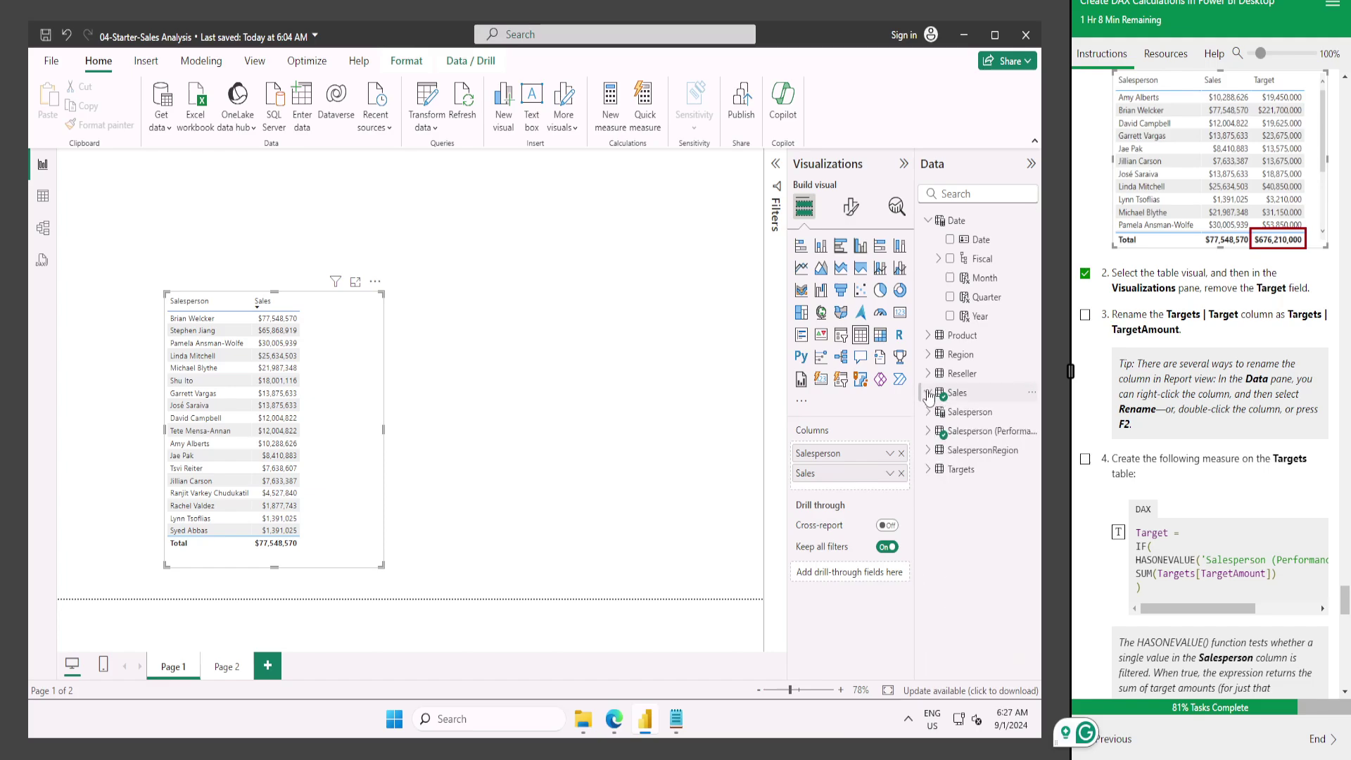
{"action": "left_click", "coordinate": [929, 469]}
{"action": "left_click", "coordinate": [1085, 315]}
{"action": "scroll", "coordinate": [1177, 452], "scroll_direction": "down", "scroll_amount": 1}
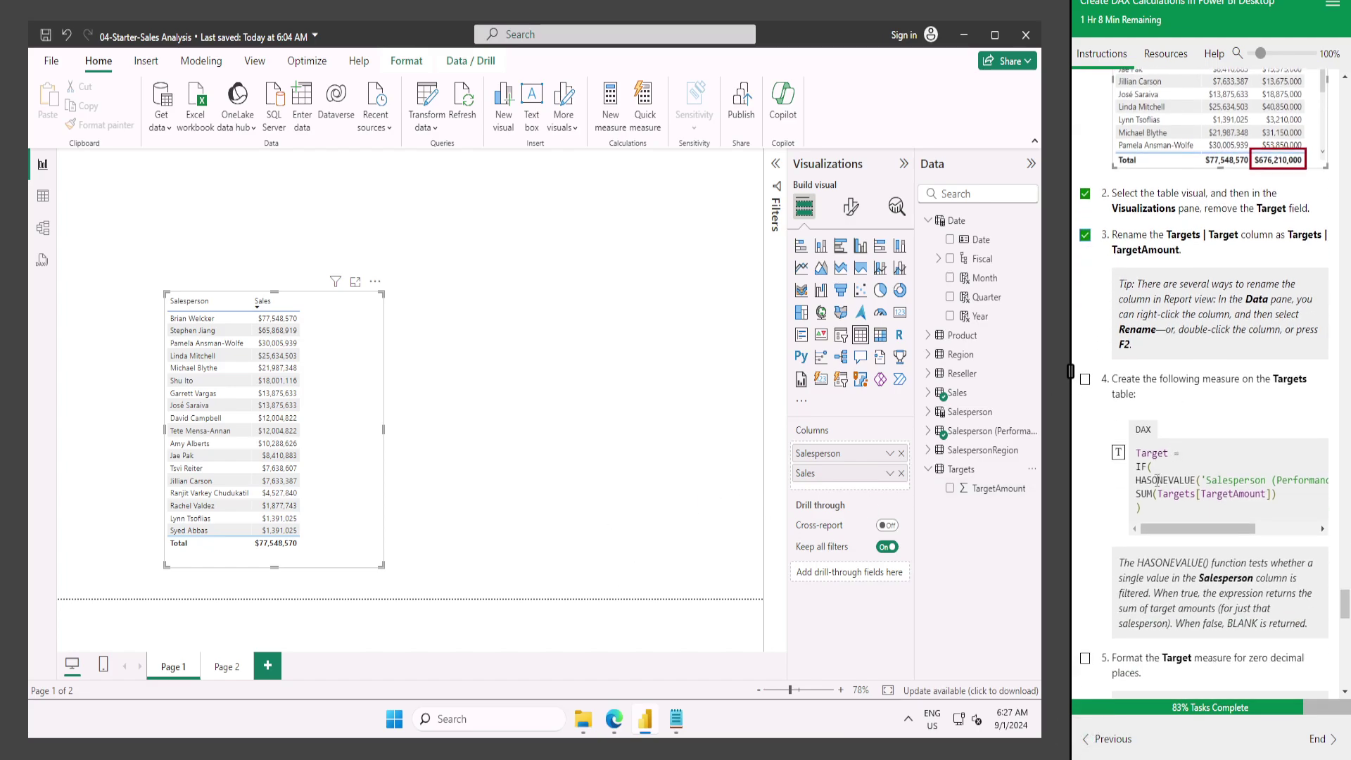
Copy the Target measure definition from 04-Snippets.txt in Notepad and return to Power BI Desktop.
{"action": "left_click", "coordinate": [676, 718]}
{"action": "scroll", "coordinate": [206, 455], "scroll_direction": "down", "scroll_amount": 2}
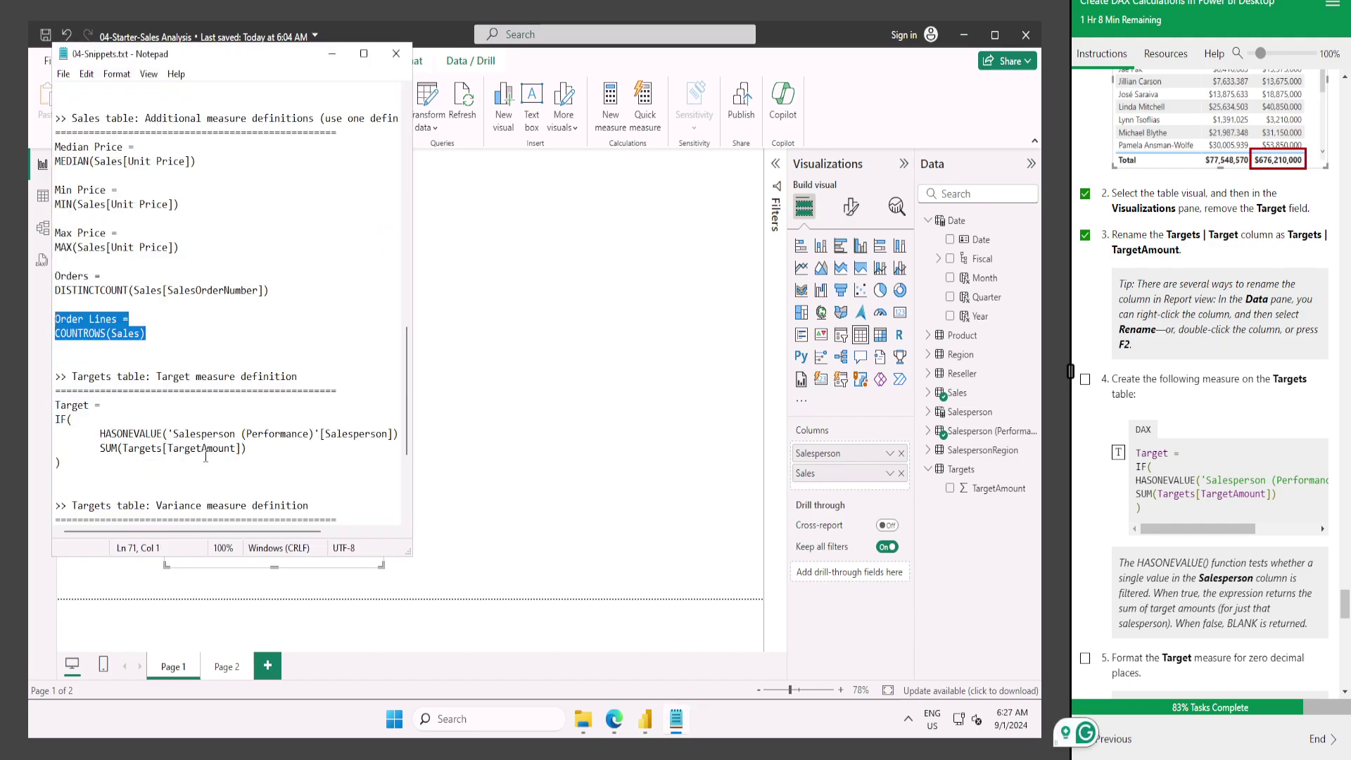
{"action": "left_click_drag", "start_coordinate": [137, 483], "coordinate": [53, 408]}
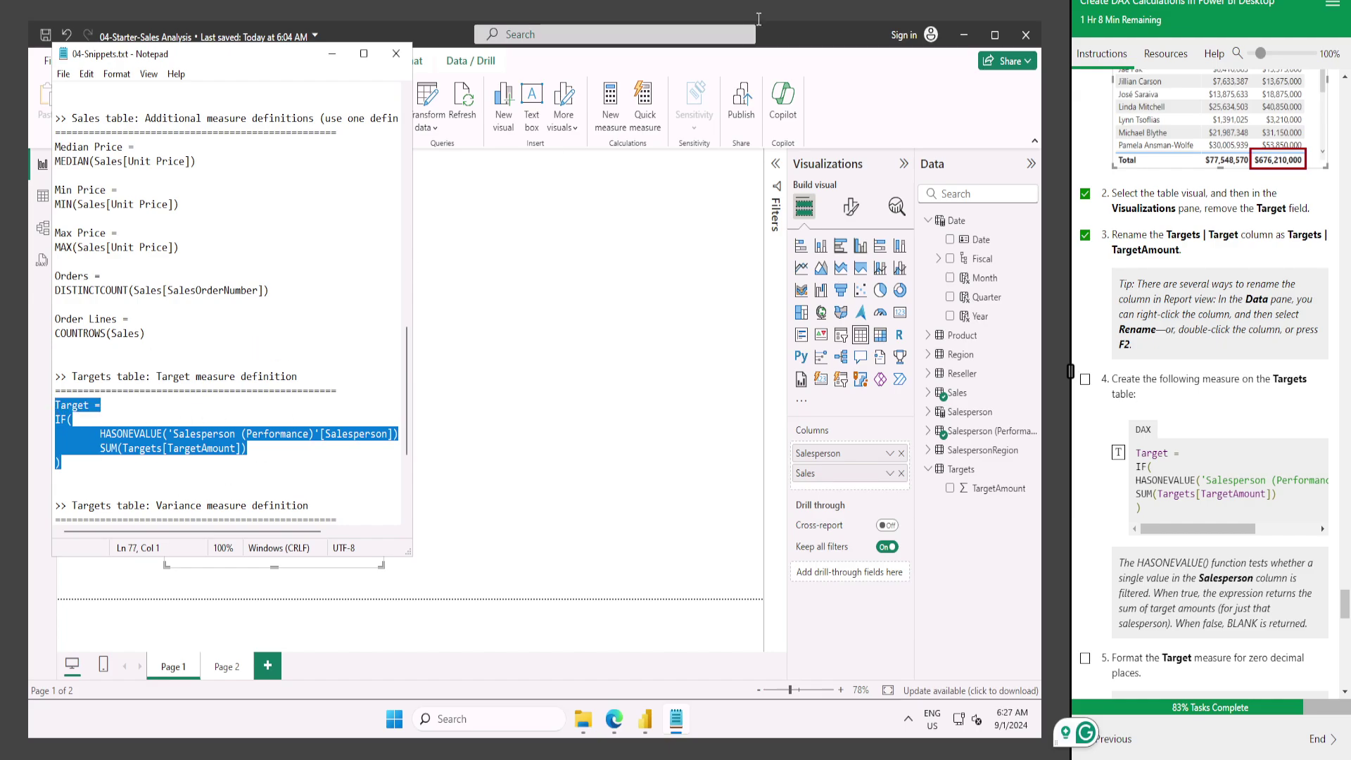
{"action": "left_click", "coordinate": [989, 438]}
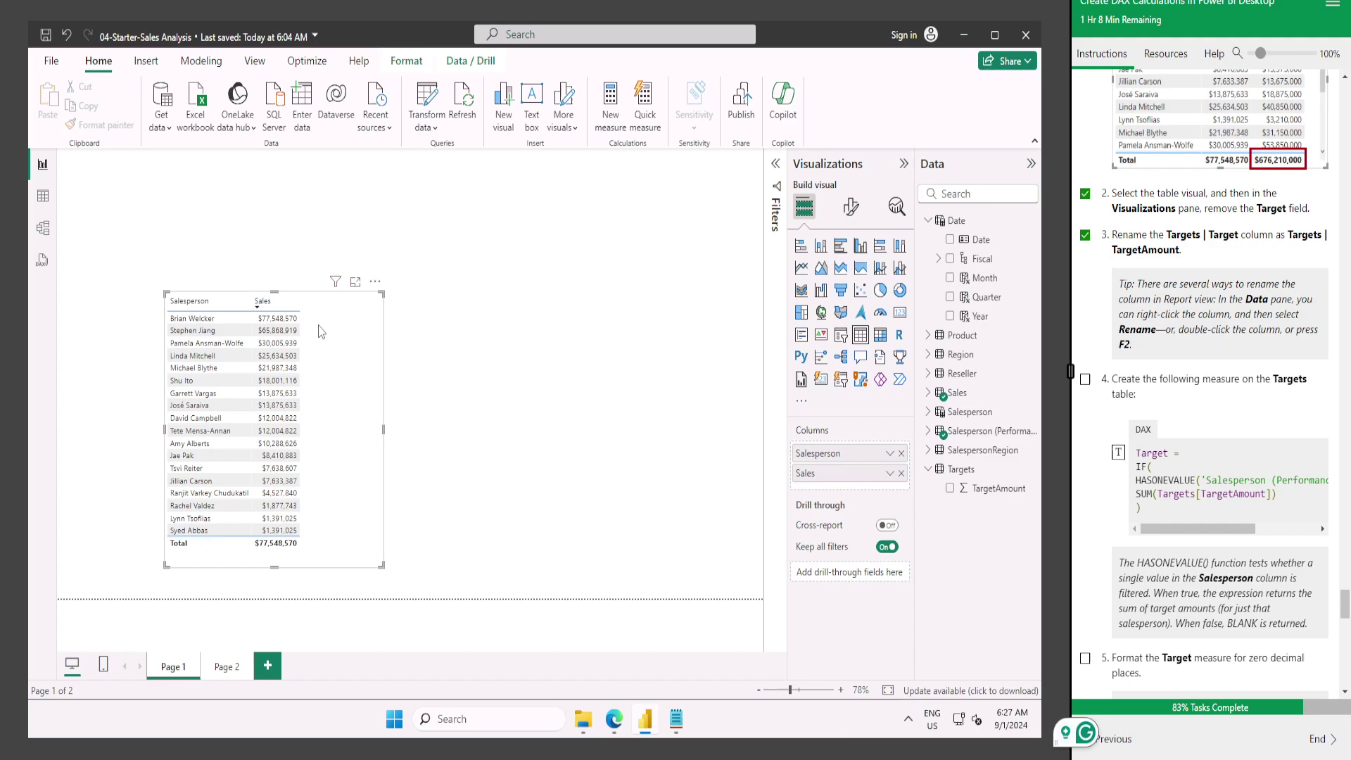
On the Targets table, enter the new measure Target = IF(HASONEVALUE('Salesperson (Performance)'[Salesperson]), SUM(Targets[TargetAmount])) and check off lab task 4.
{"action": "left_click", "coordinate": [959, 469]}
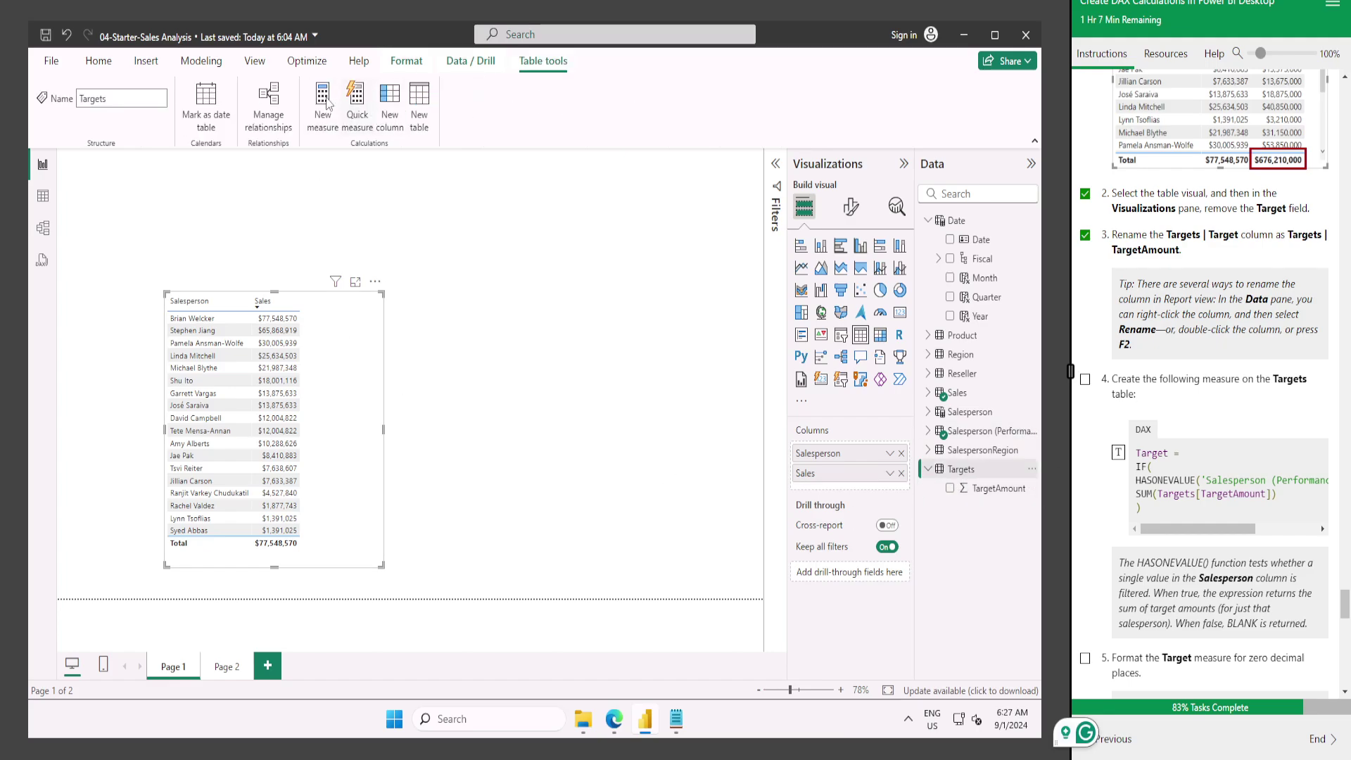
{"action": "left_click", "coordinate": [325, 102]}
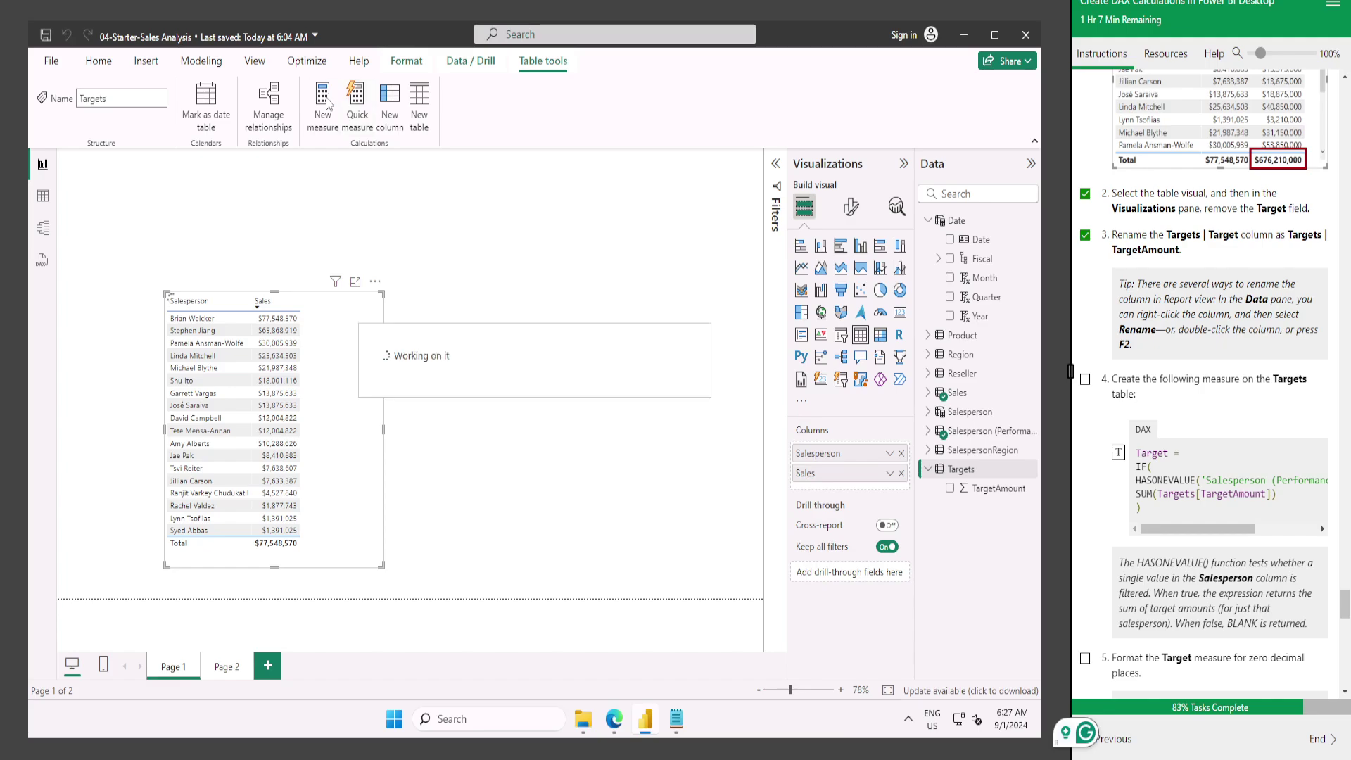
{"action": "type", "text": "Target = IF(     HASONEVALUE('Salesperson (Performance)'[Salesperson]),     SUM(Targets[TargetAmount]) )"}
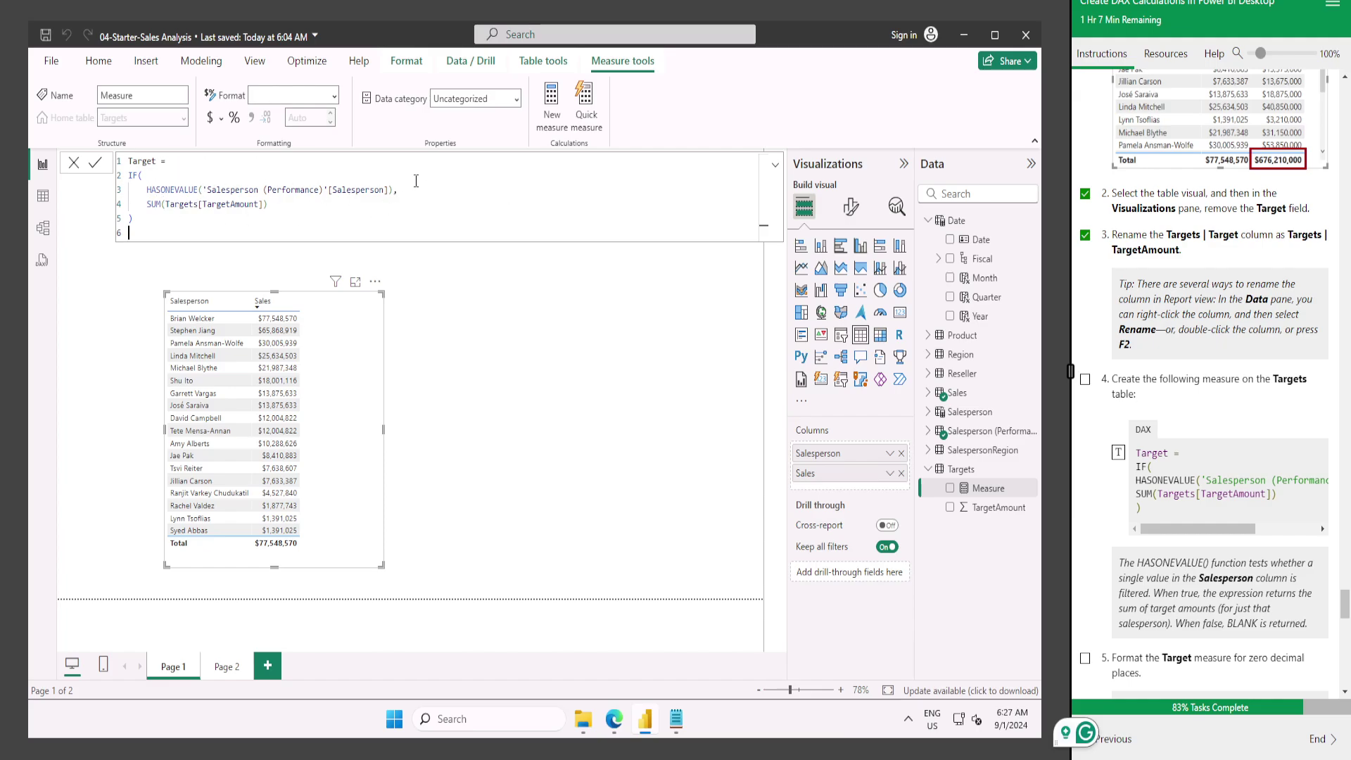
{"action": "scroll", "coordinate": [1190, 450], "scroll_direction": "down", "scroll_amount": 2}
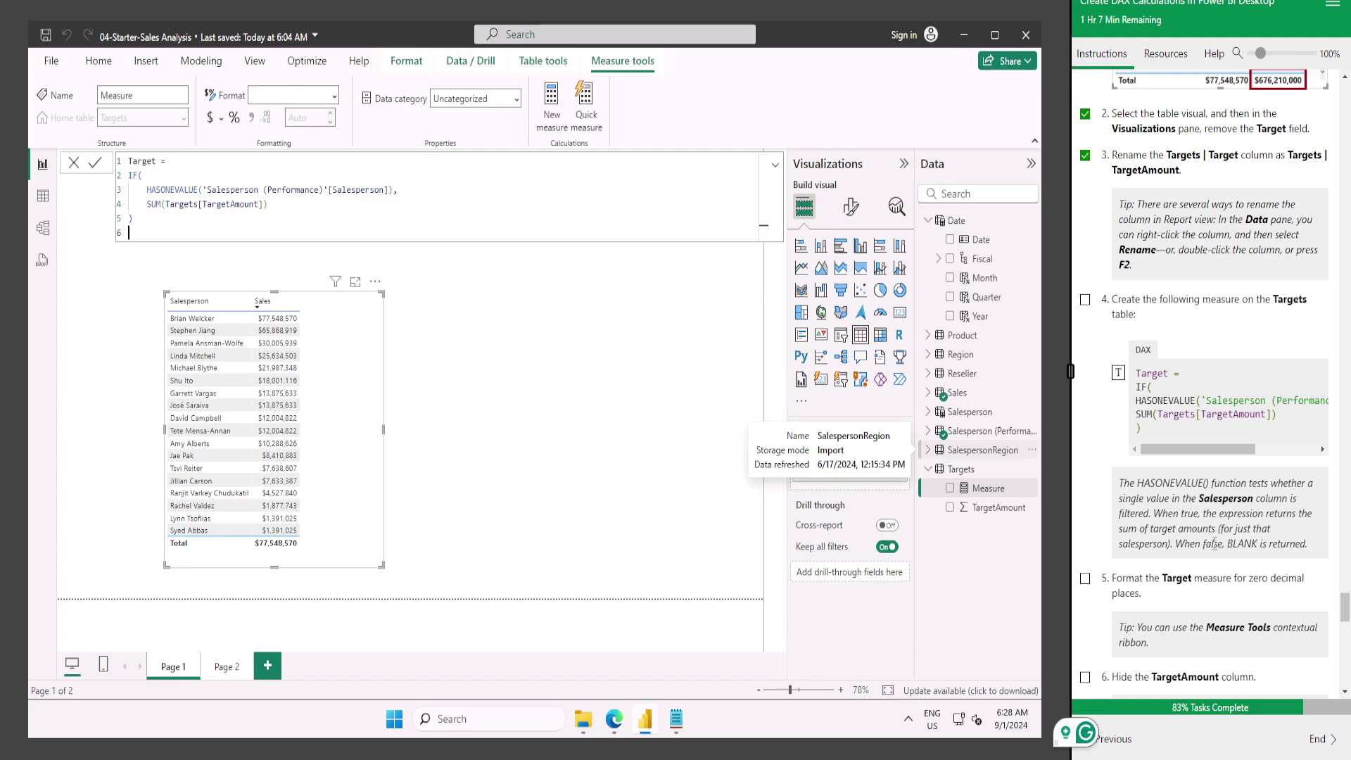
{"action": "left_click", "coordinate": [1086, 299]}
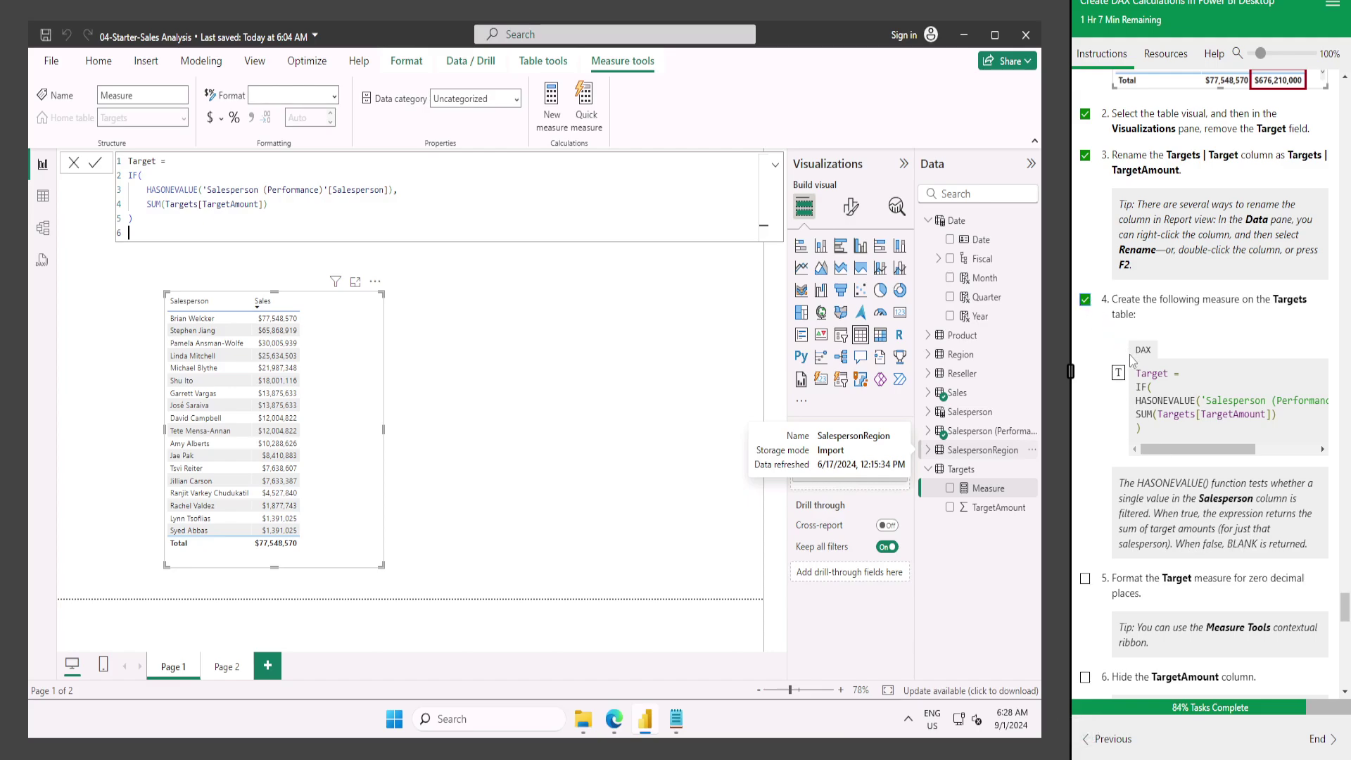
Commit the Target measure, format it with 0 decimal places, and check off lab task 5.
{"action": "scroll", "coordinate": [1223, 462], "scroll_direction": "down", "scroll_amount": 2}
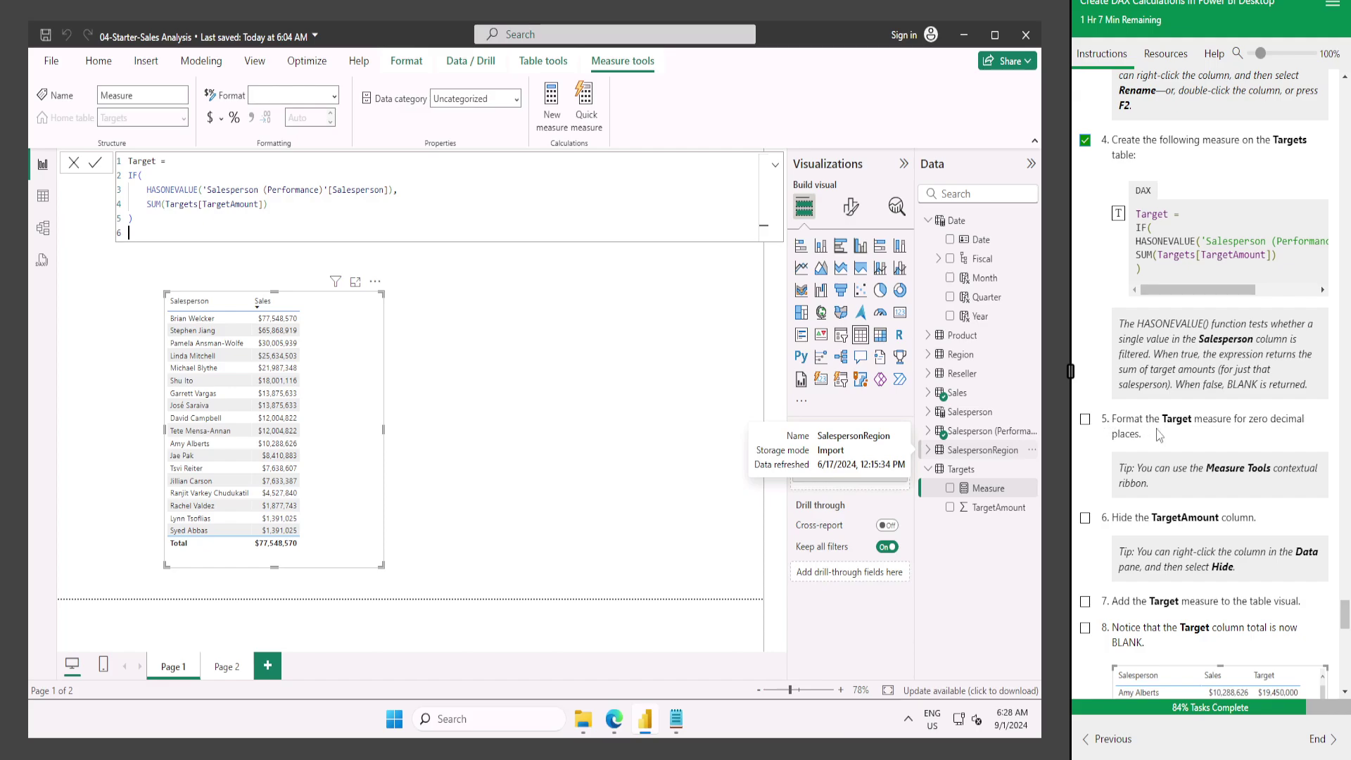
{"action": "left_click", "coordinate": [1085, 420]}
{"action": "left_click", "coordinate": [94, 163]}
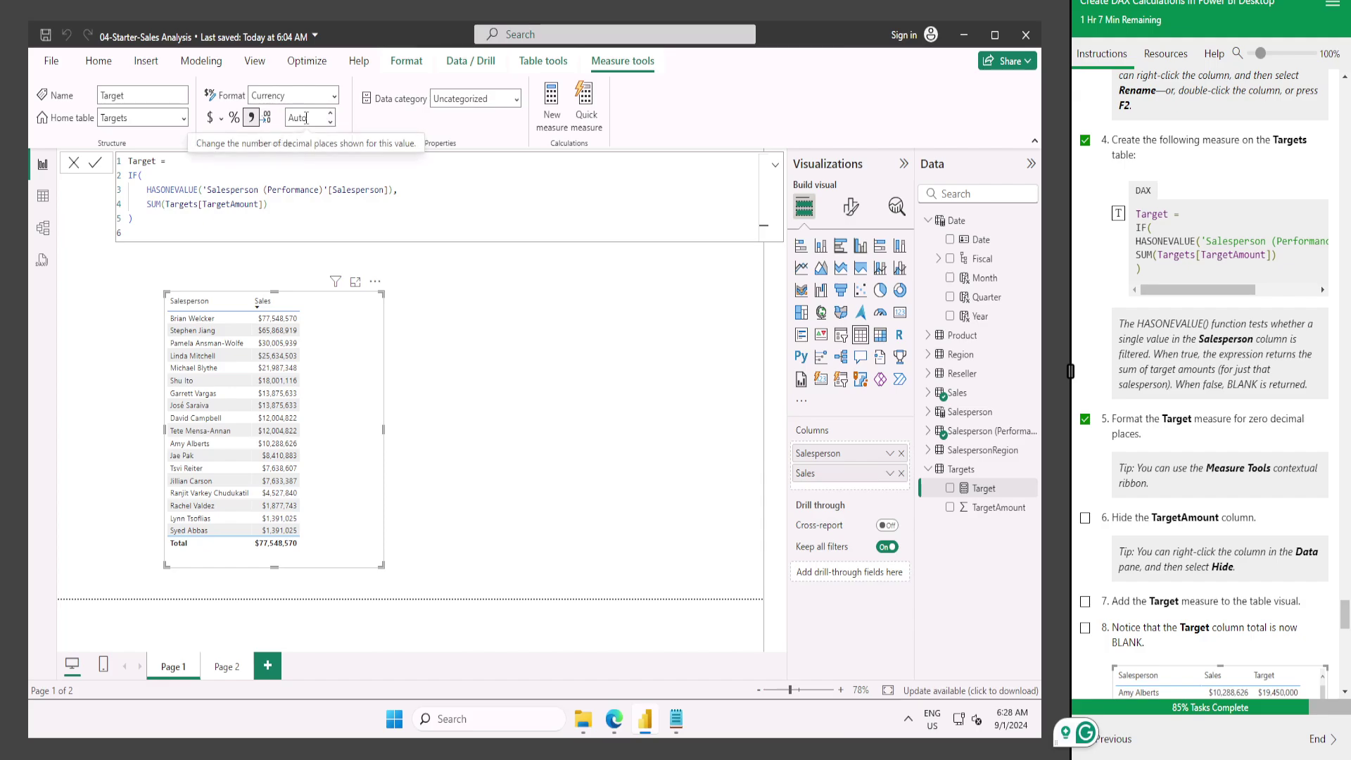
{"action": "left_click", "coordinate": [306, 119]}
Hide the TargetAmount column of the Targets table and check off lab task 6.
{"action": "scroll", "coordinate": [1181, 456], "scroll_direction": "down", "scroll_amount": 1}
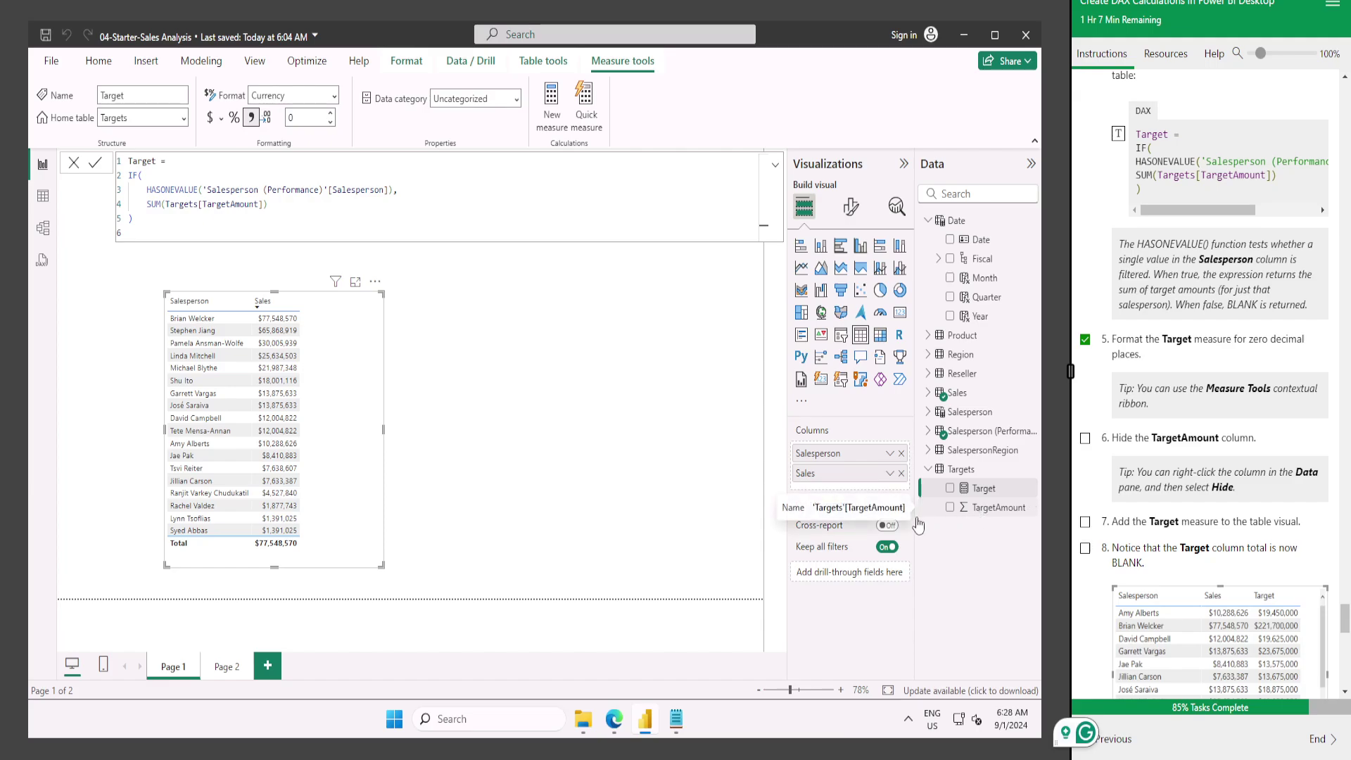
{"action": "right_click", "coordinate": [979, 513]}
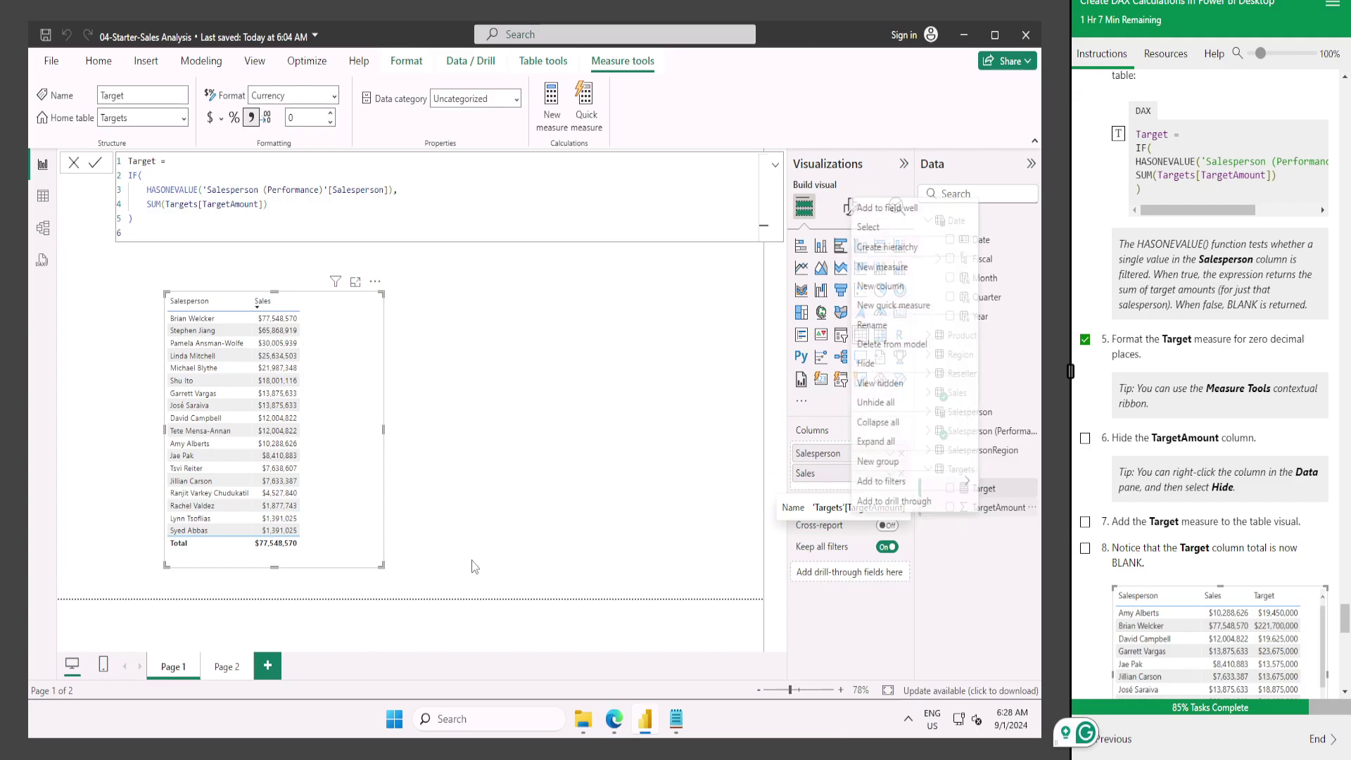
{"action": "left_click", "coordinate": [1085, 438]}
{"action": "scroll", "coordinate": [1126, 476], "scroll_direction": "down", "scroll_amount": 1}
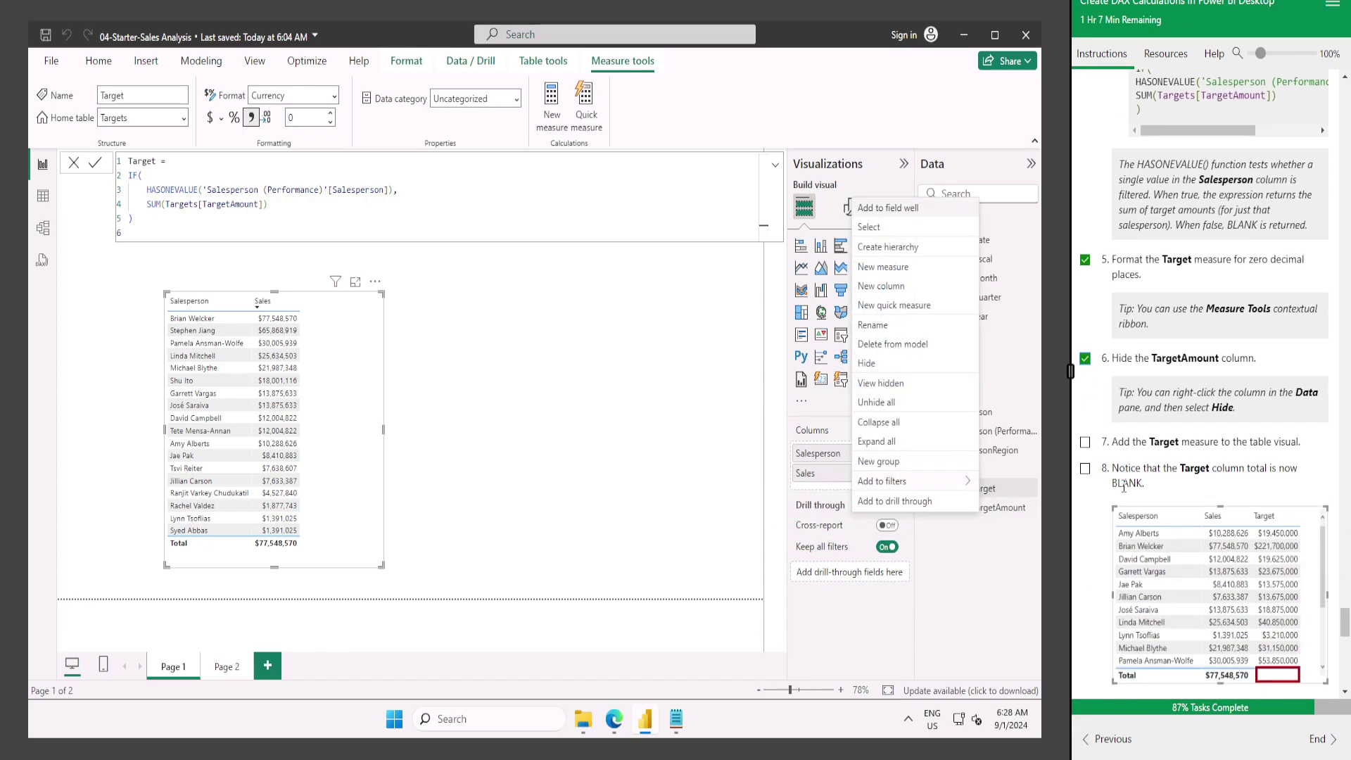
{"action": "scroll", "coordinate": [1125, 476], "scroll_direction": "down", "scroll_amount": 1}
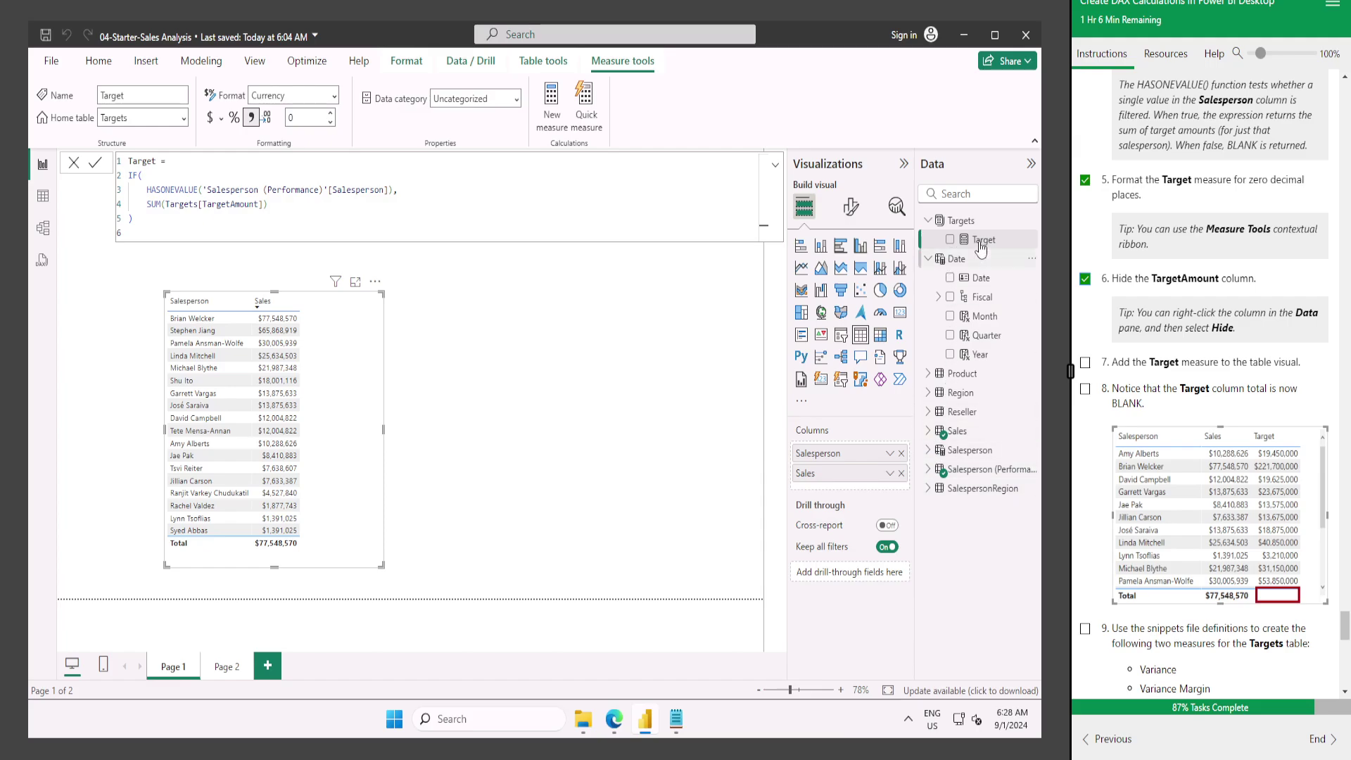
Add the Target measure to the salesperson table visual as a column, deleting any stray chart created from that measure.
{"action": "left_click_drag", "start_coordinate": [982, 241], "coordinate": [838, 490]}
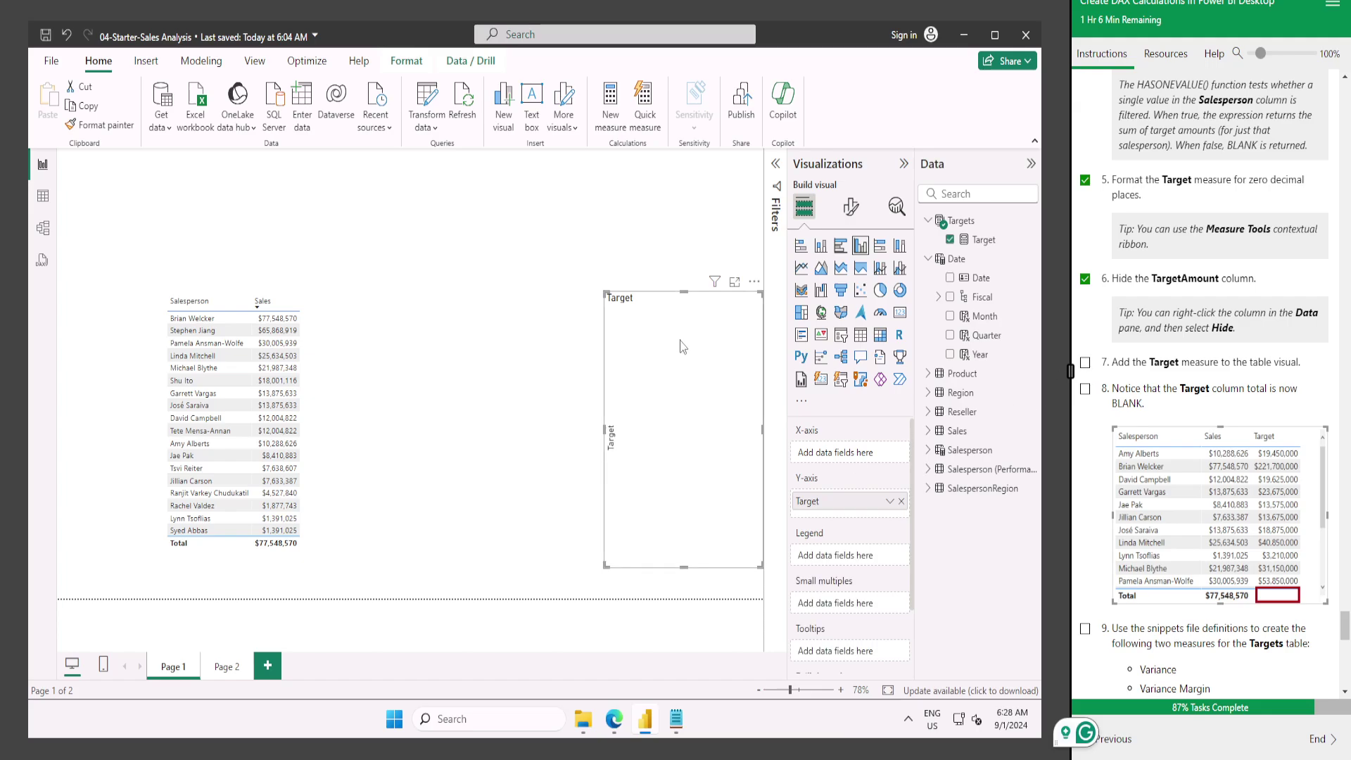
{"action": "key", "text": "Delete"}
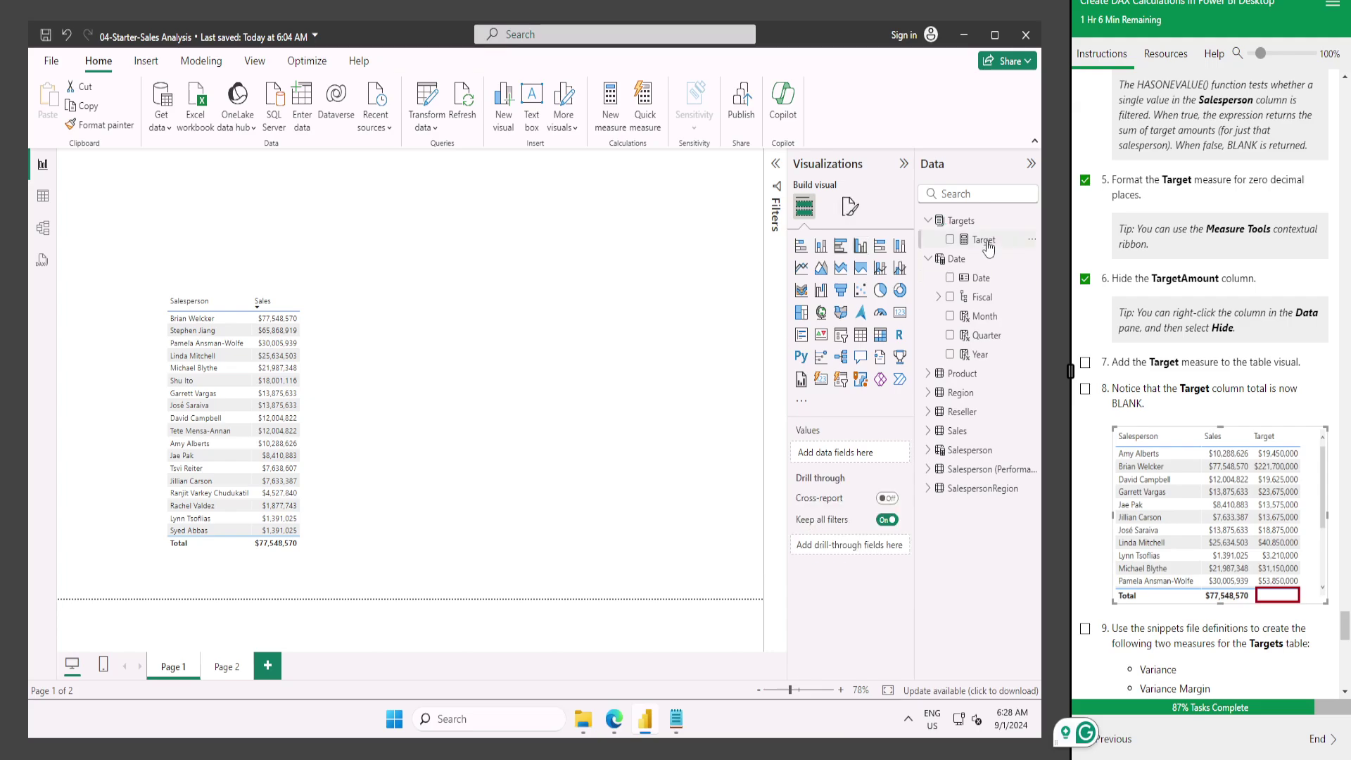
{"action": "left_click", "coordinate": [296, 331]}
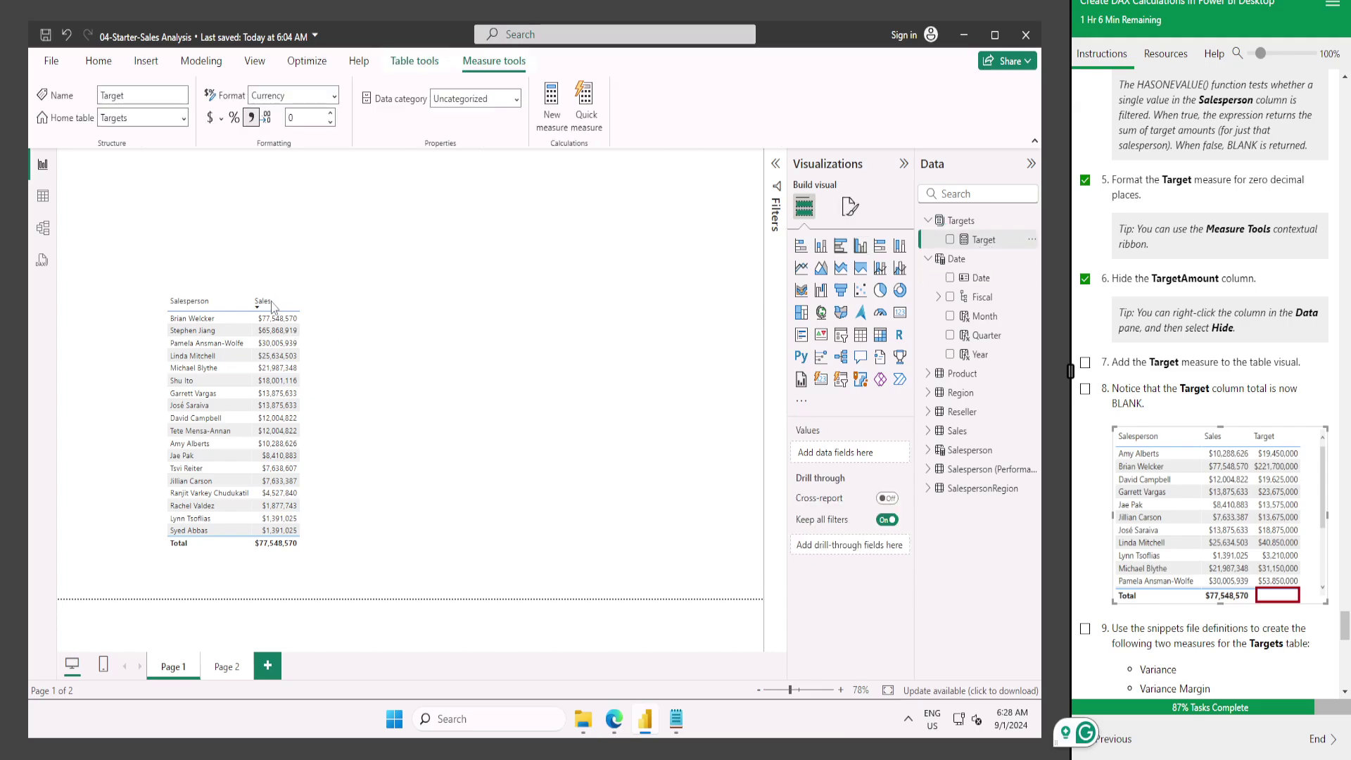
{"action": "left_click", "coordinate": [336, 349]}
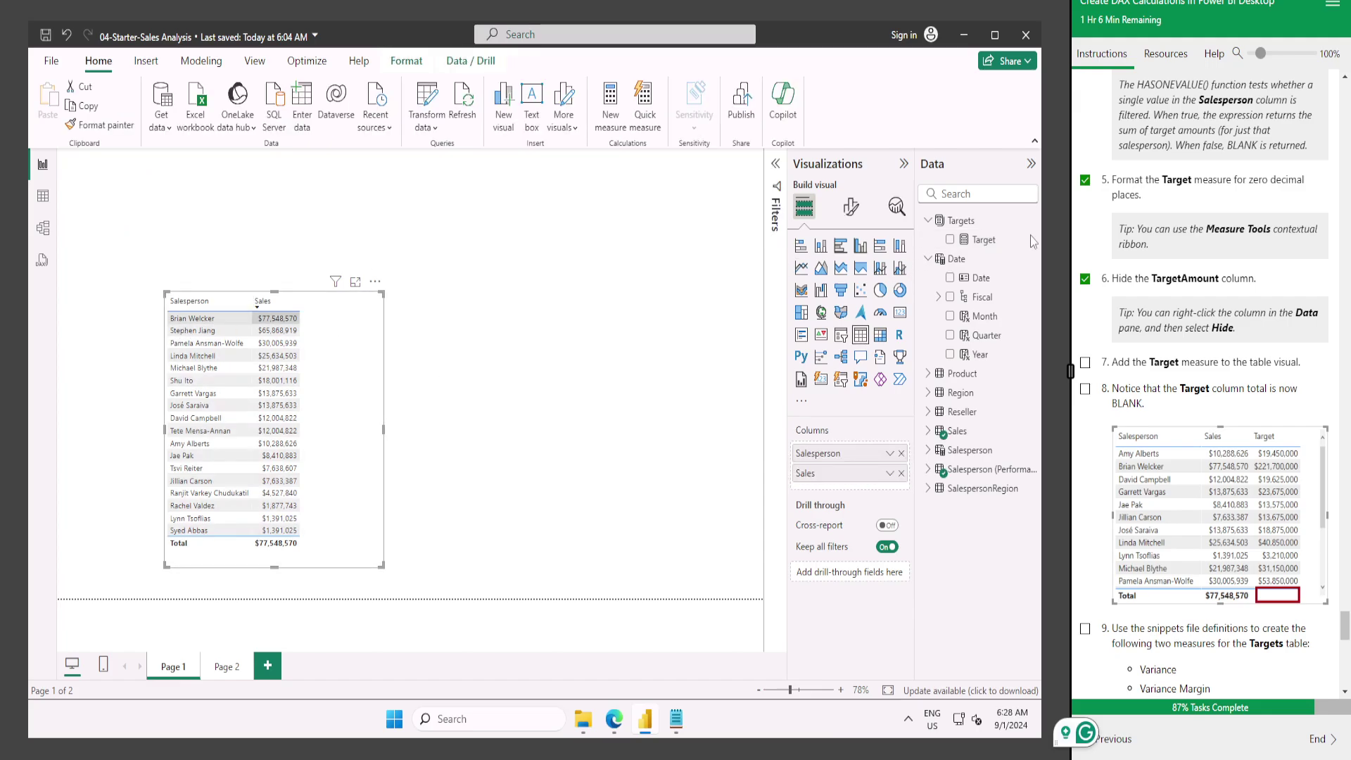
{"action": "left_click_drag", "start_coordinate": [971, 241], "coordinate": [837, 492]}
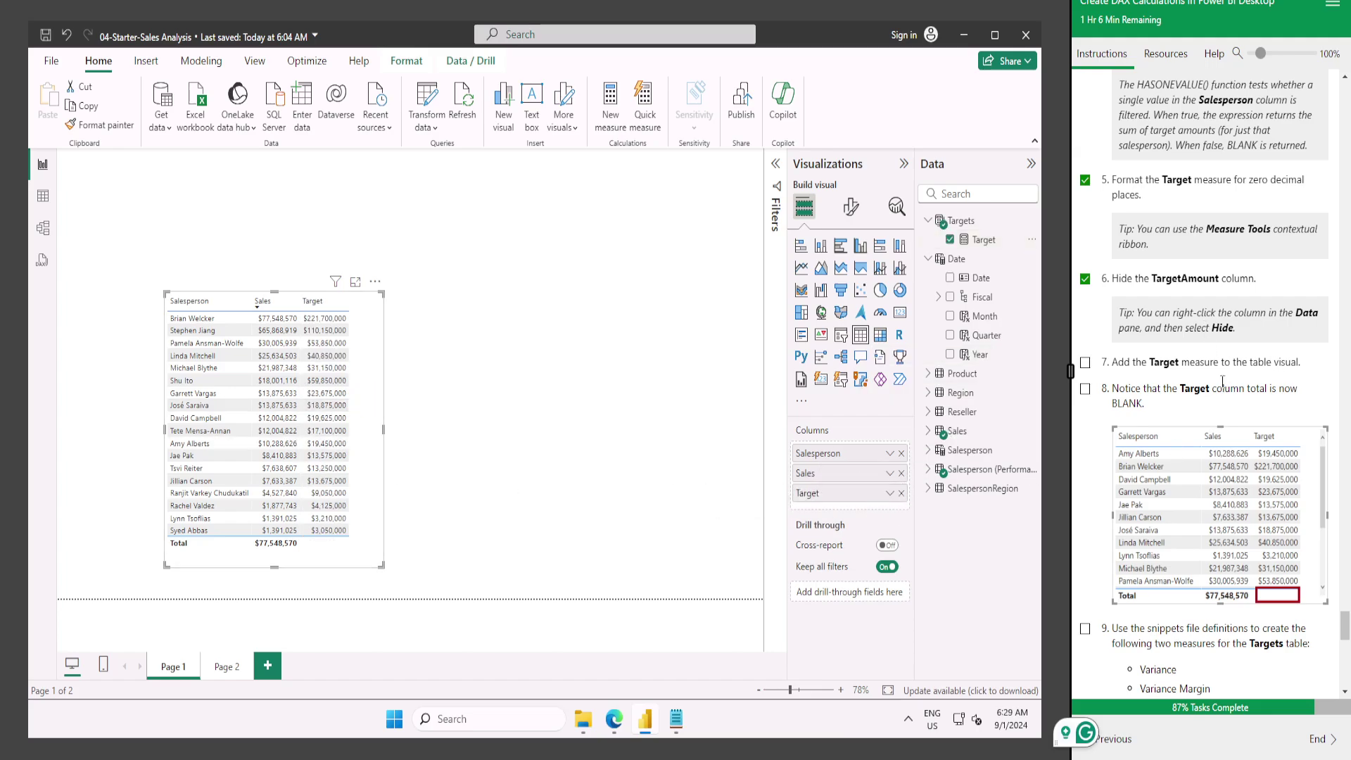
Review the Target column's total in the table visual against the instructions and check off lab tasks 7 and 8.
{"action": "scroll", "coordinate": [1222, 382], "scroll_direction": "up", "scroll_amount": 3}
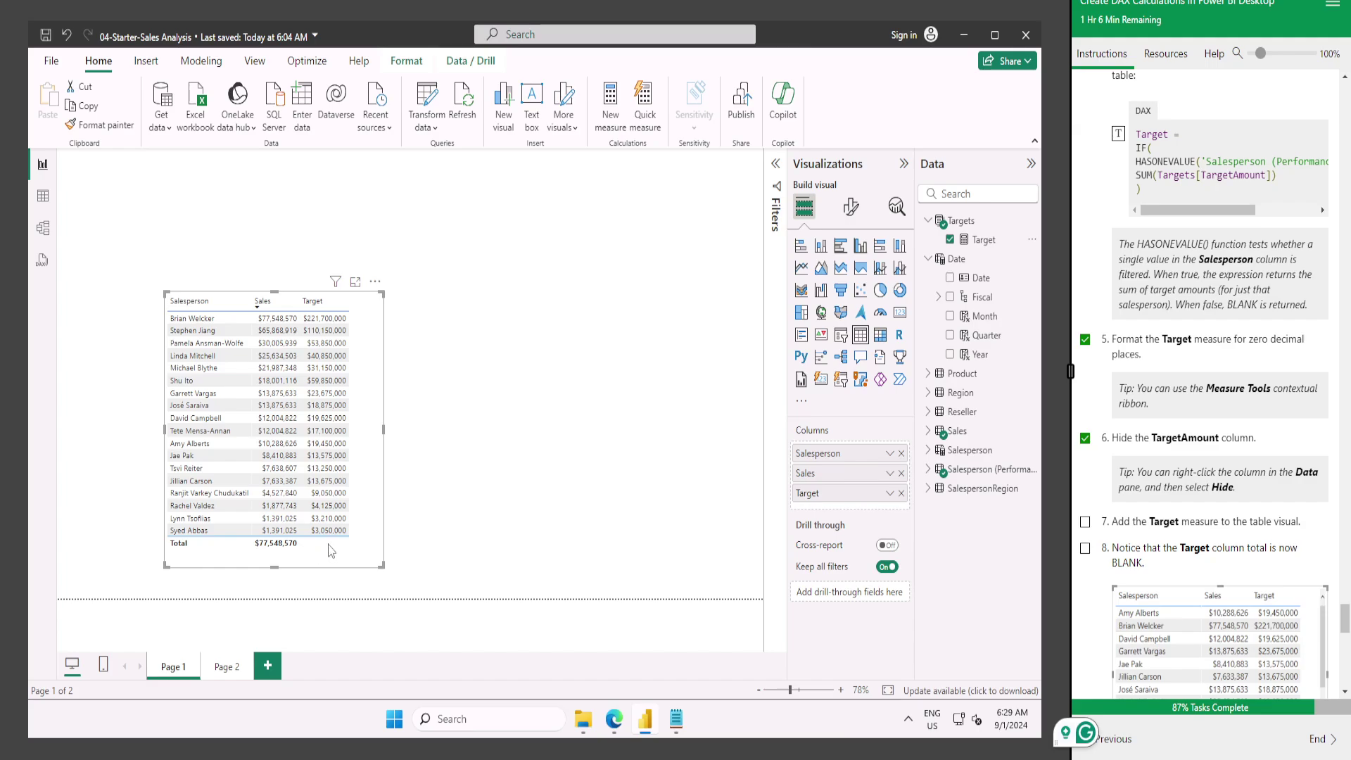
{"action": "scroll", "coordinate": [1225, 464], "scroll_direction": "down", "scroll_amount": 1}
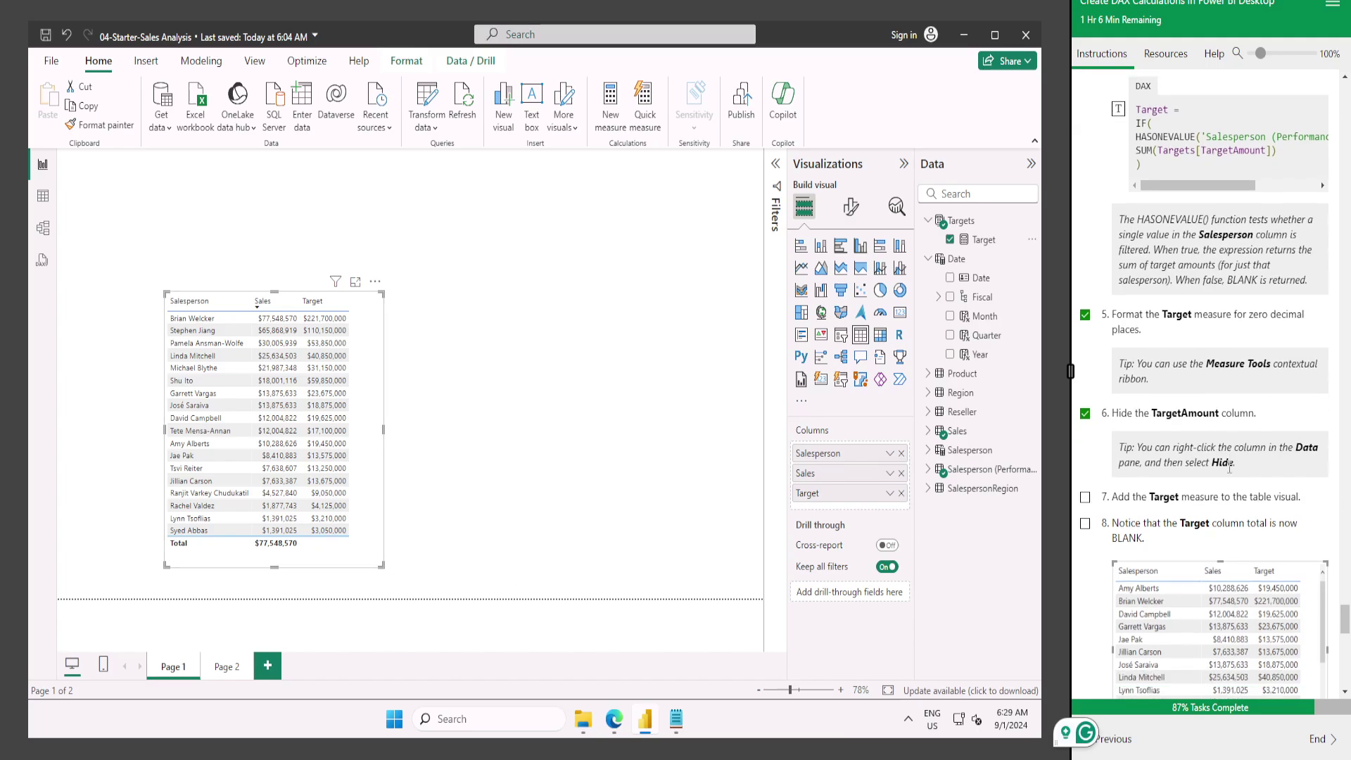
{"action": "left_click", "coordinate": [1085, 442]}
{"action": "left_click", "coordinate": [1085, 468]}
{"action": "scroll", "coordinate": [1088, 471], "scroll_direction": "down", "scroll_amount": 2}
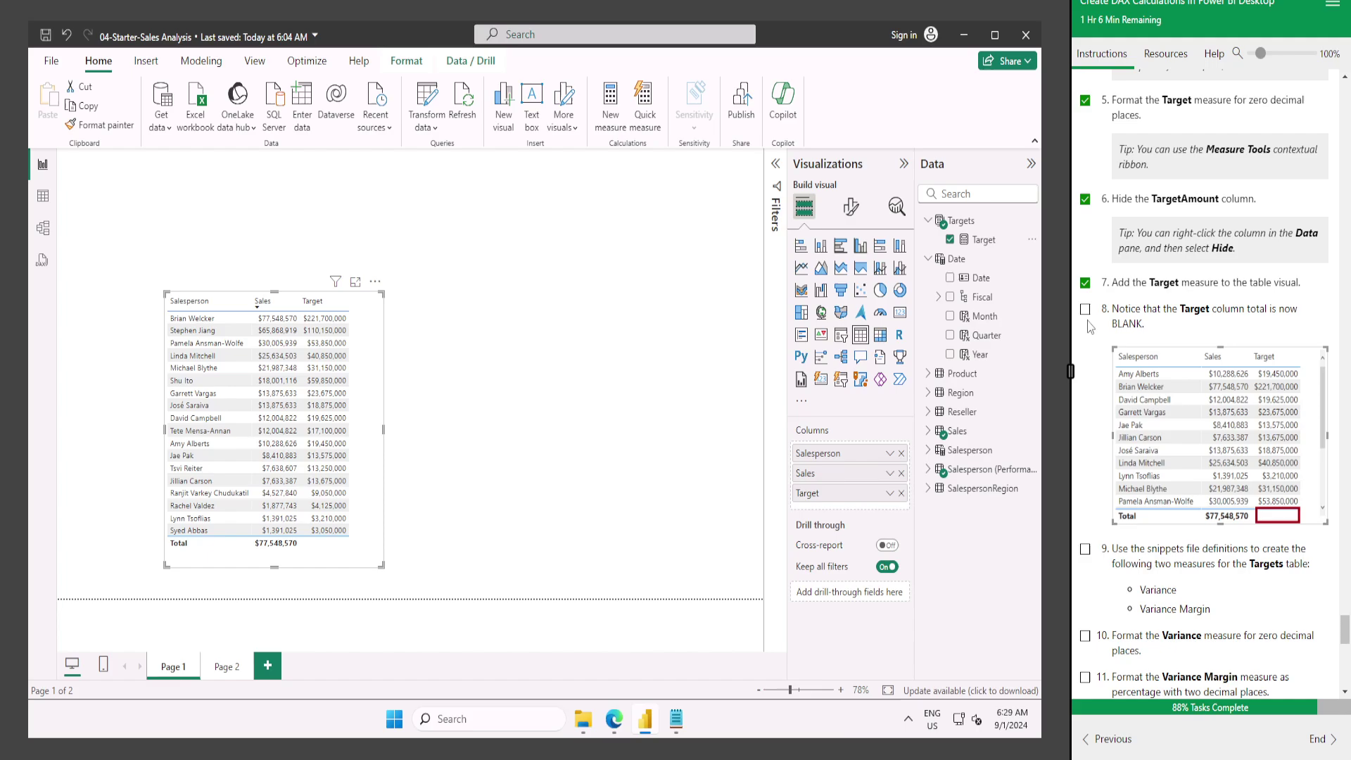
{"action": "scroll", "coordinate": [1165, 469], "scroll_direction": "down", "scroll_amount": 1}
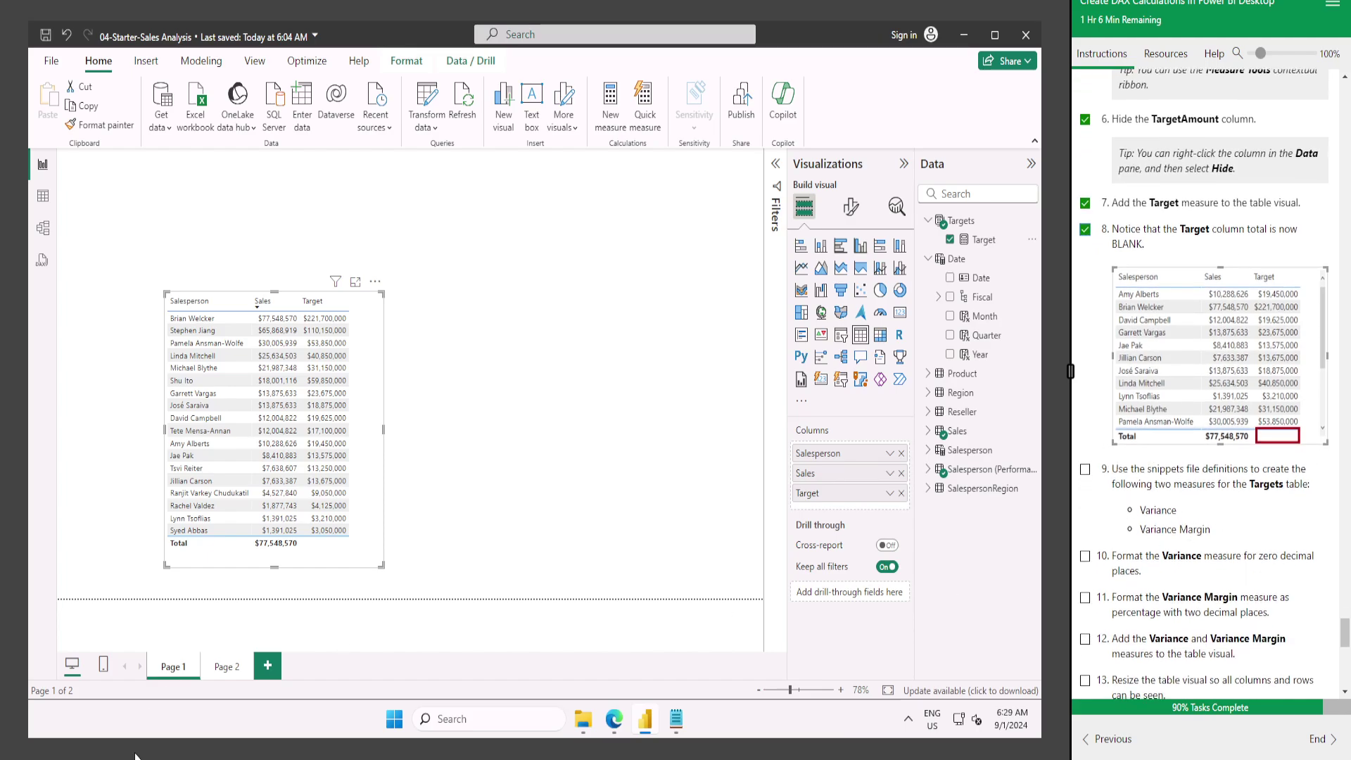
Copy the Variance measure definition from 04-Snippets.txt in Notepad.
{"action": "left_click", "coordinate": [677, 725]}
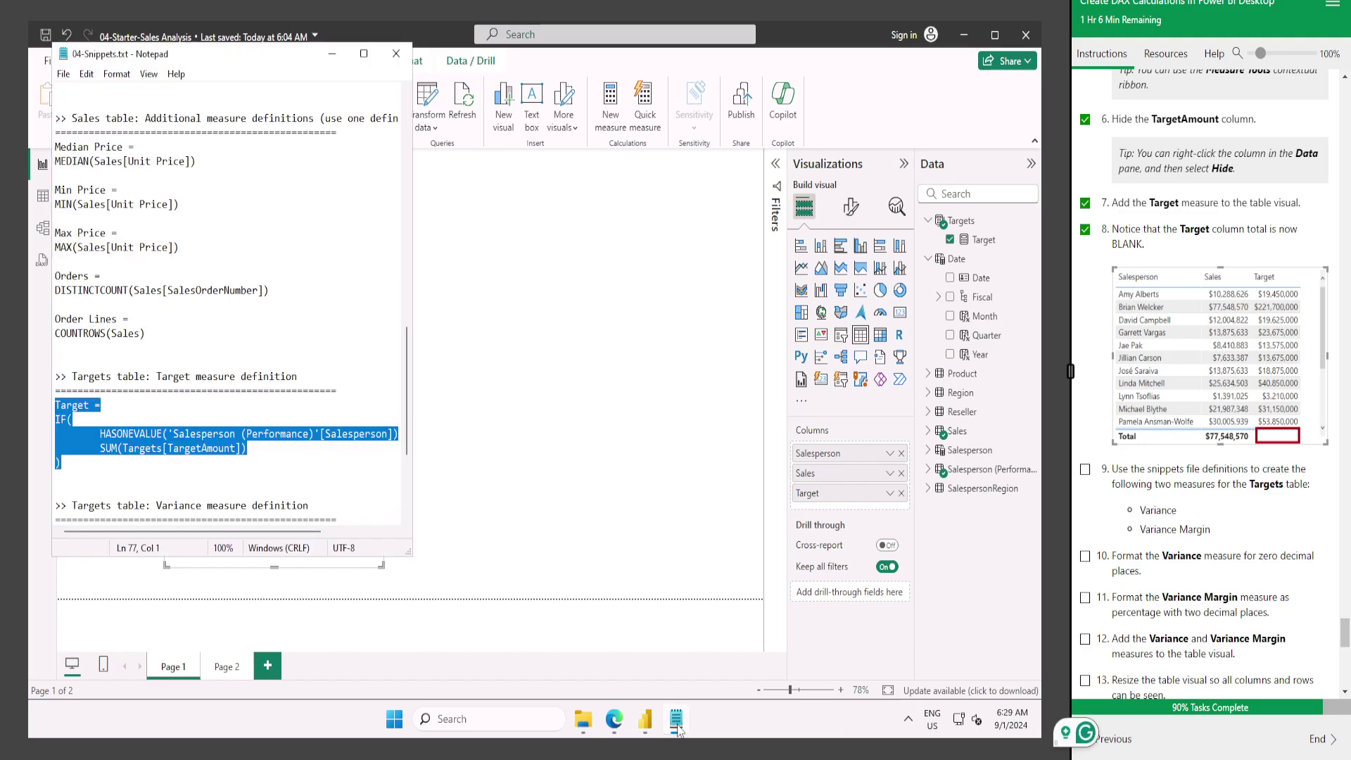
{"action": "scroll", "coordinate": [302, 338], "scroll_direction": "down", "scroll_amount": 2}
{"action": "scroll", "coordinate": [302, 337], "scroll_direction": "down", "scroll_amount": 2}
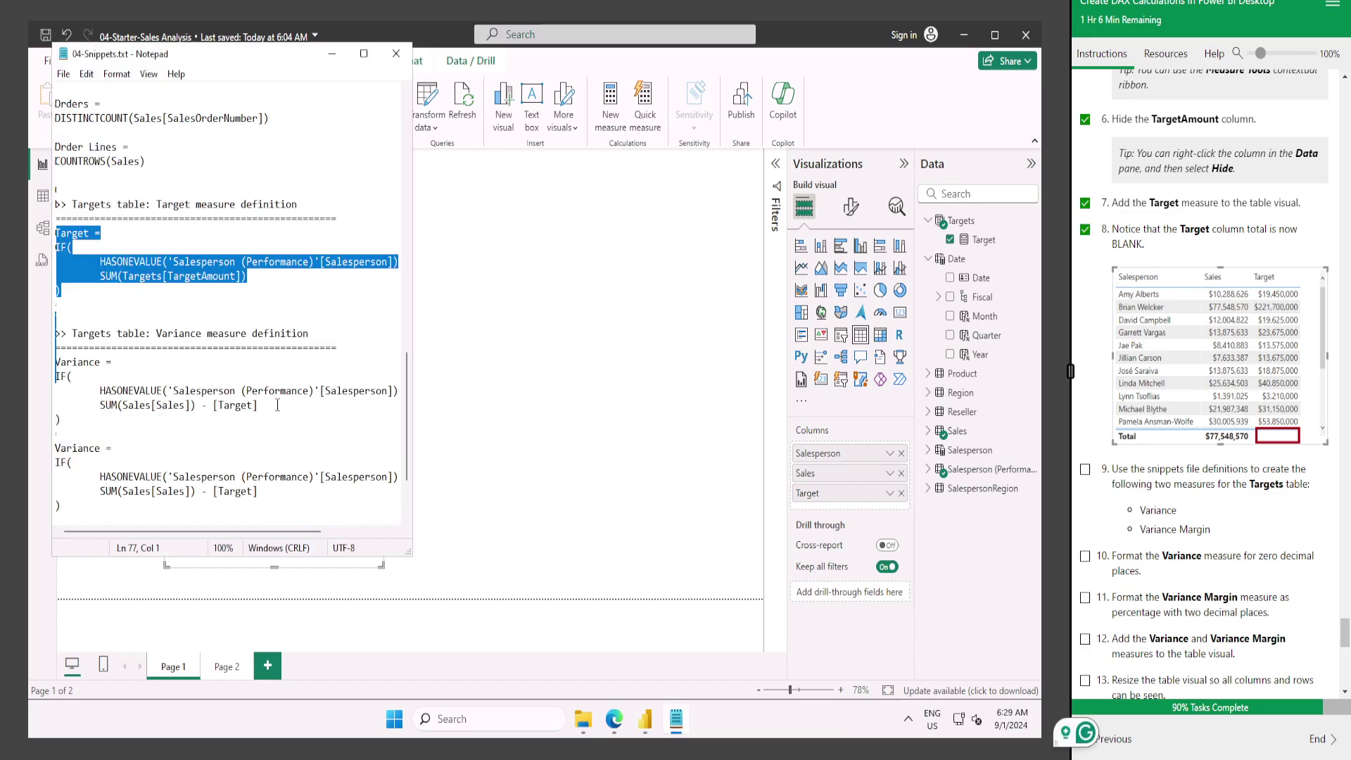
{"action": "left_click_drag", "start_coordinate": [61, 421], "coordinate": [54, 360]}
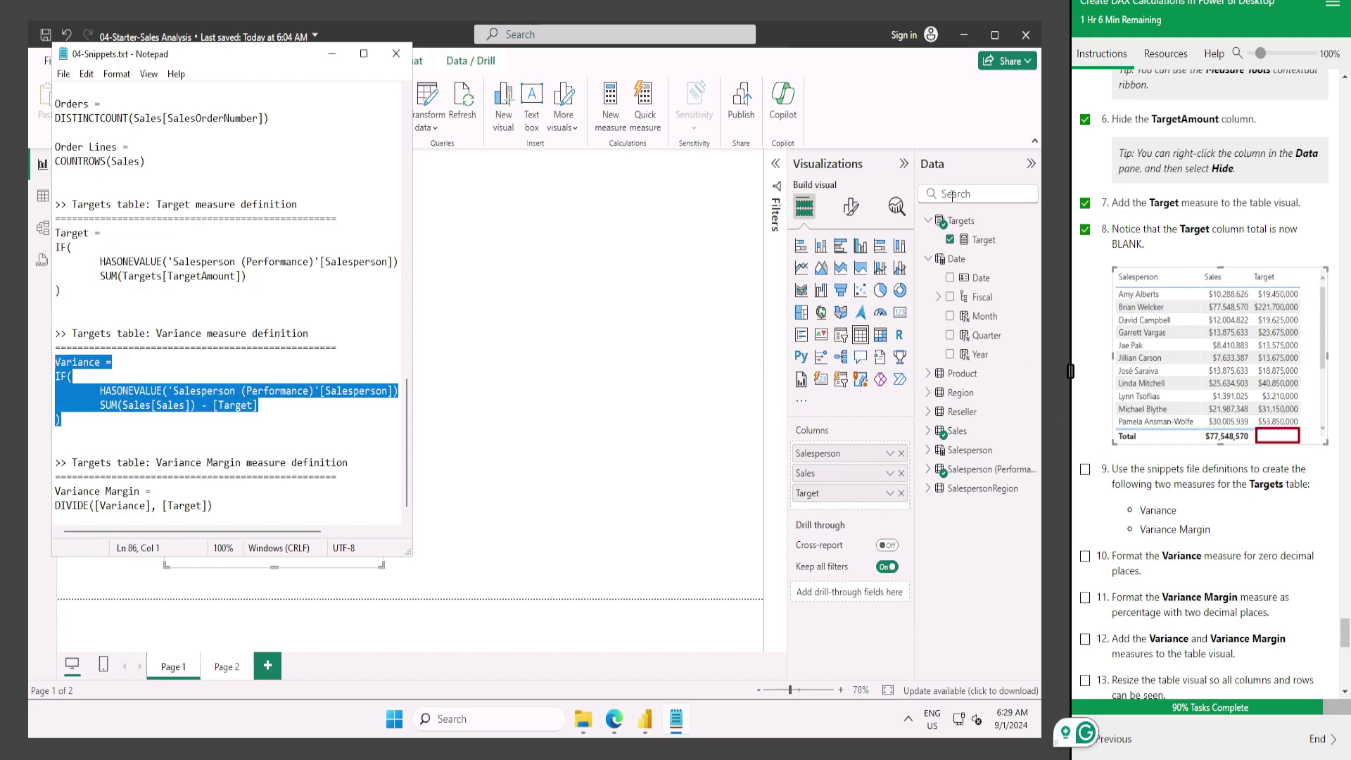
Create the Variance measure on the Targets table from the copied definition, returning SUM(Sales[Sales]) - [Target] for a single salesperson.
{"action": "left_click", "coordinate": [459, 113]}
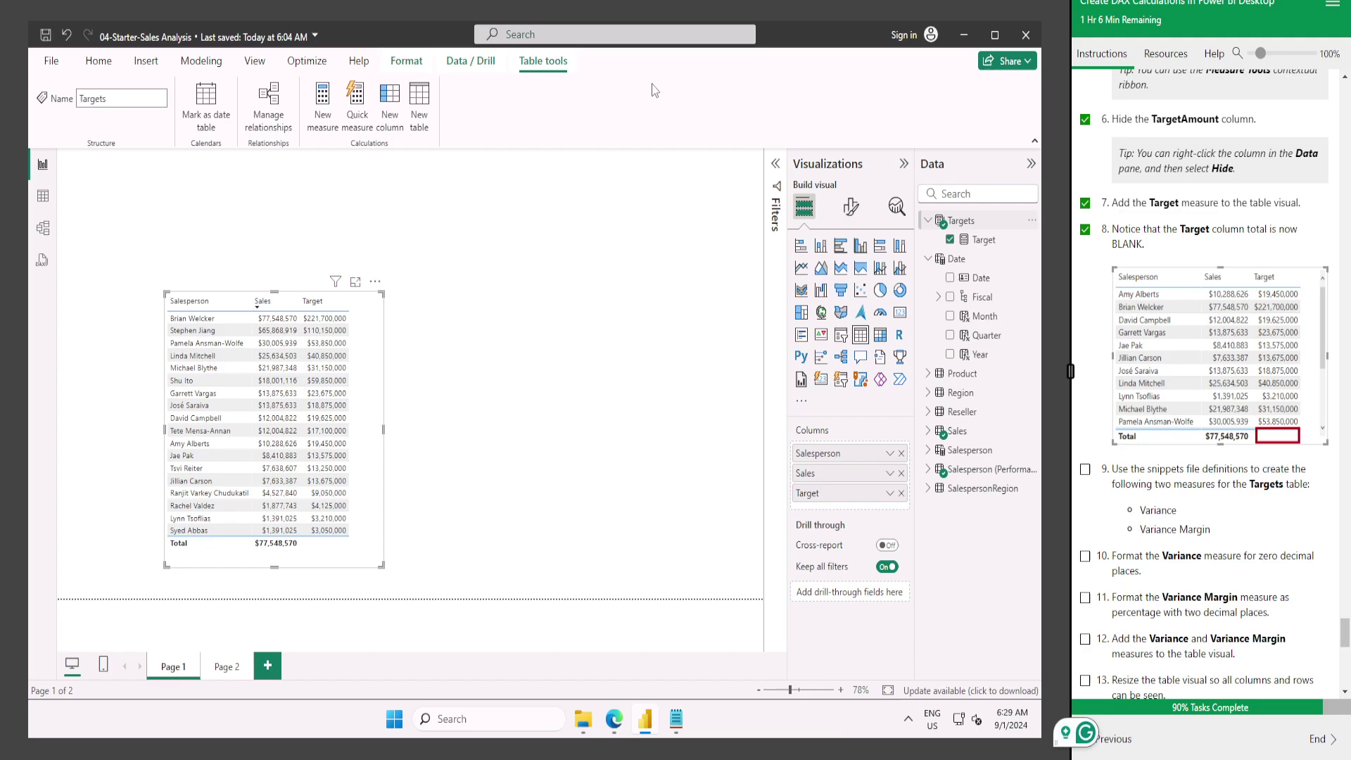
{"action": "left_click", "coordinate": [324, 98]}
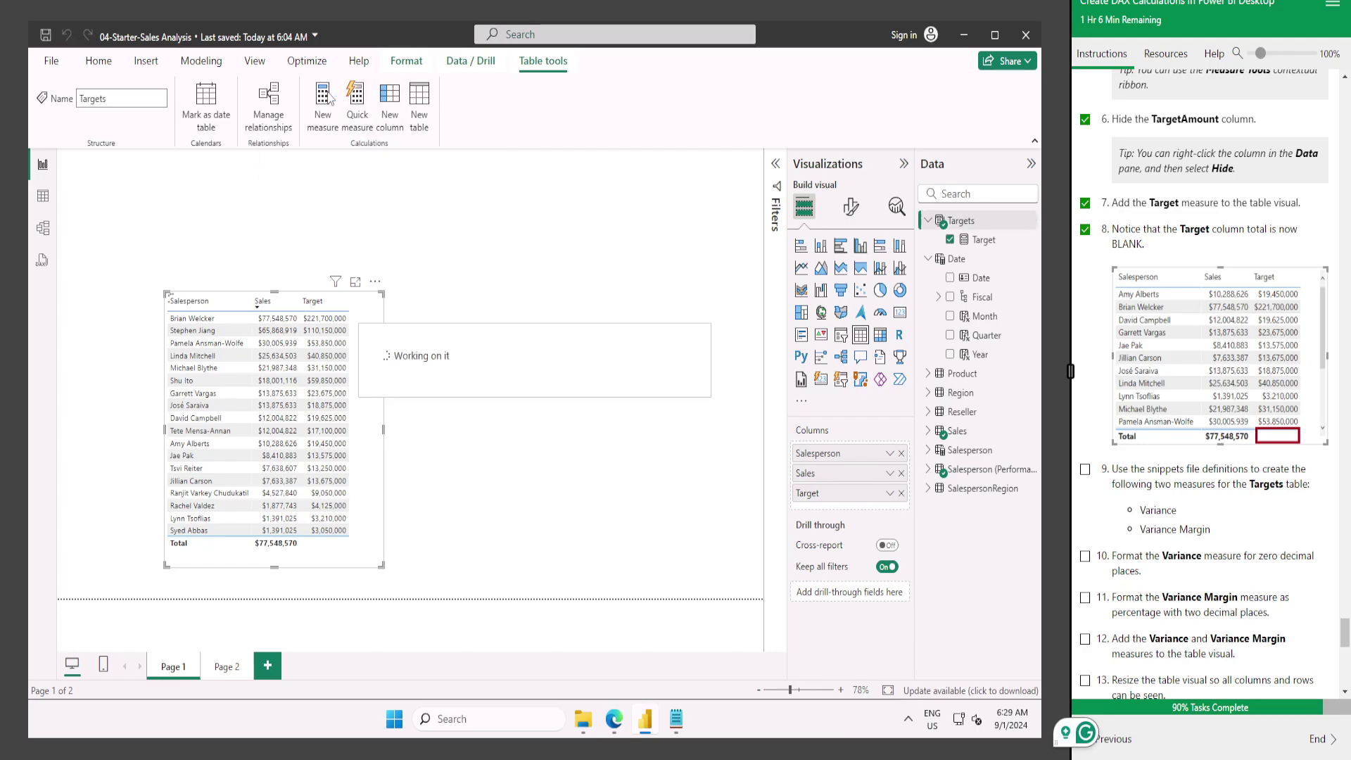
{"action": "key", "text": "ctrl+a"}
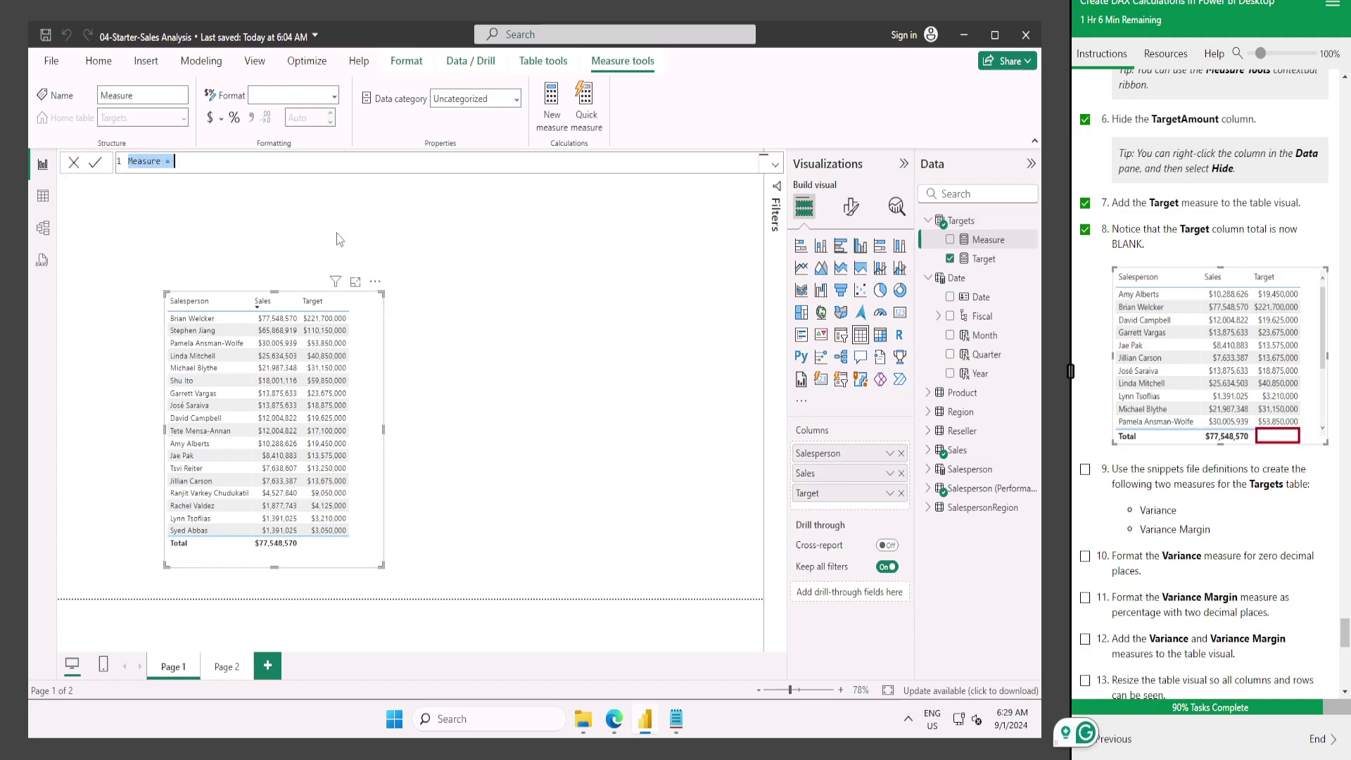
{"action": "type", "text": "Variance = IF(     HASONEVALUE('Salesperson (Performance)'[Salesperson]),     SUM(Sales[Sales]) - [Target] )"}
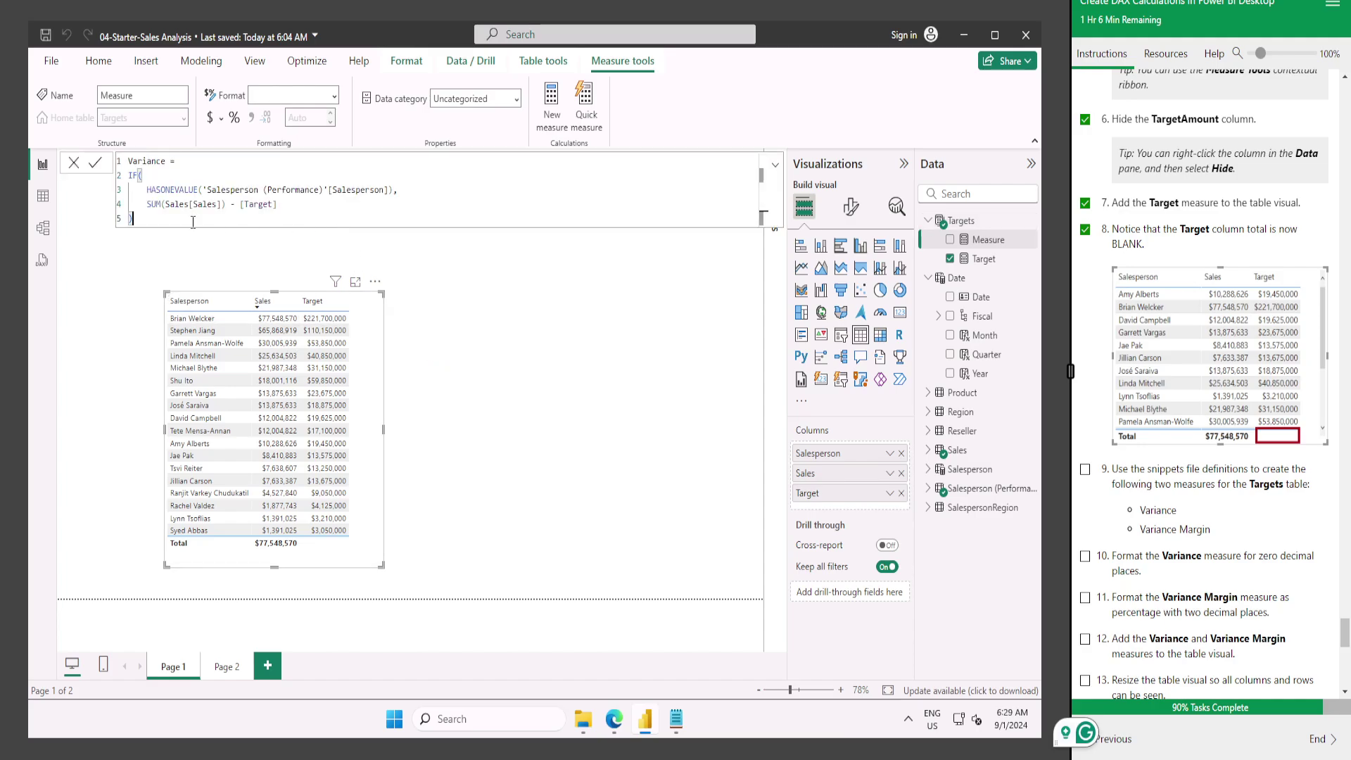
{"action": "left_click", "coordinate": [90, 164]}
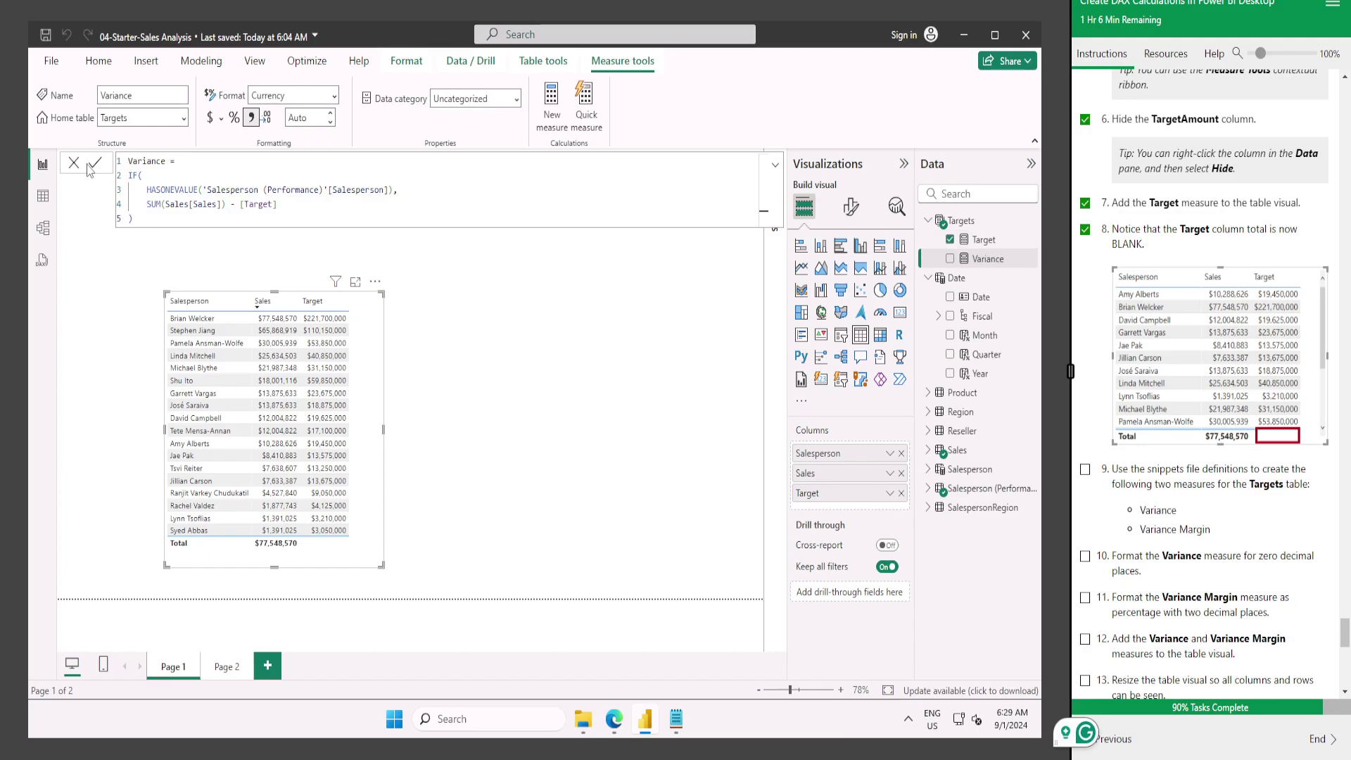
Switch to Notepad and copy the Variance Margin measure definition from 04-Snippets.txt.
{"action": "key", "text": "alt"}
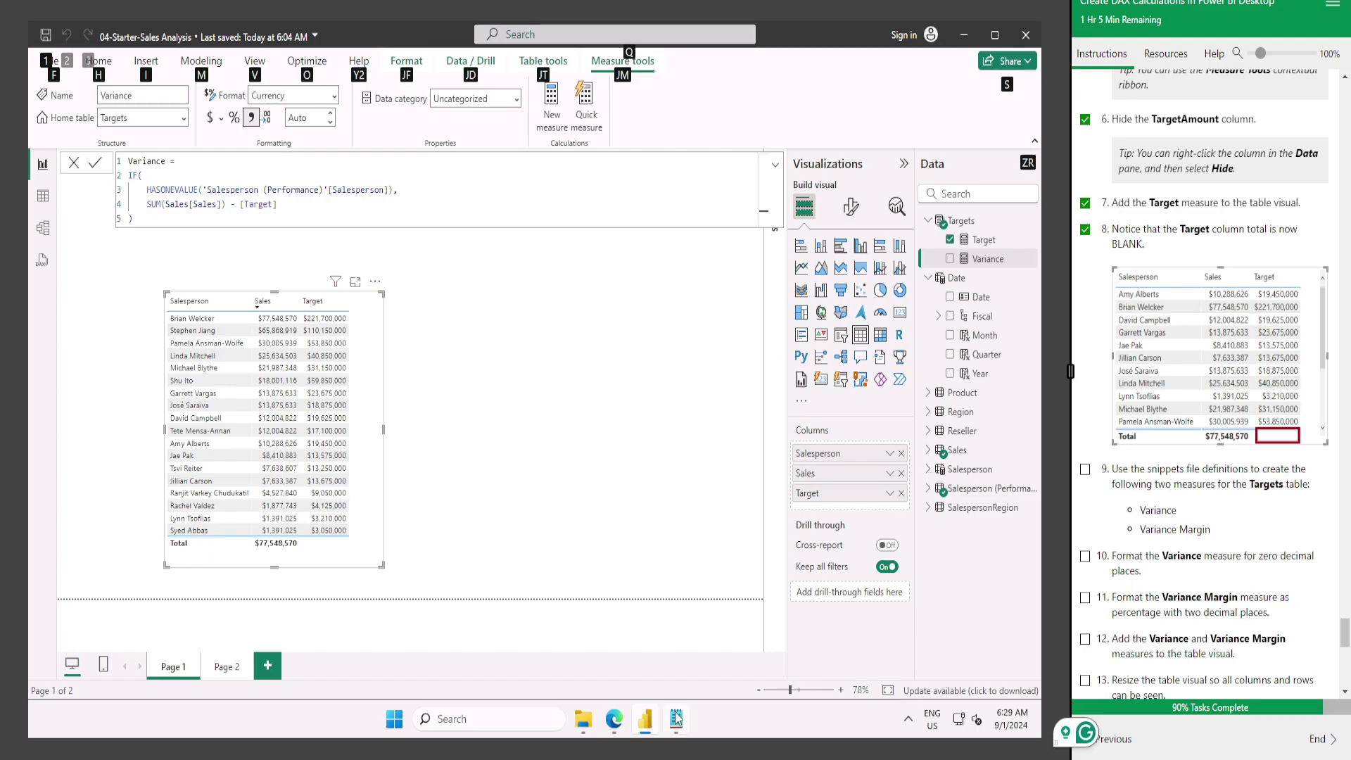
{"action": "left_click", "coordinate": [676, 720]}
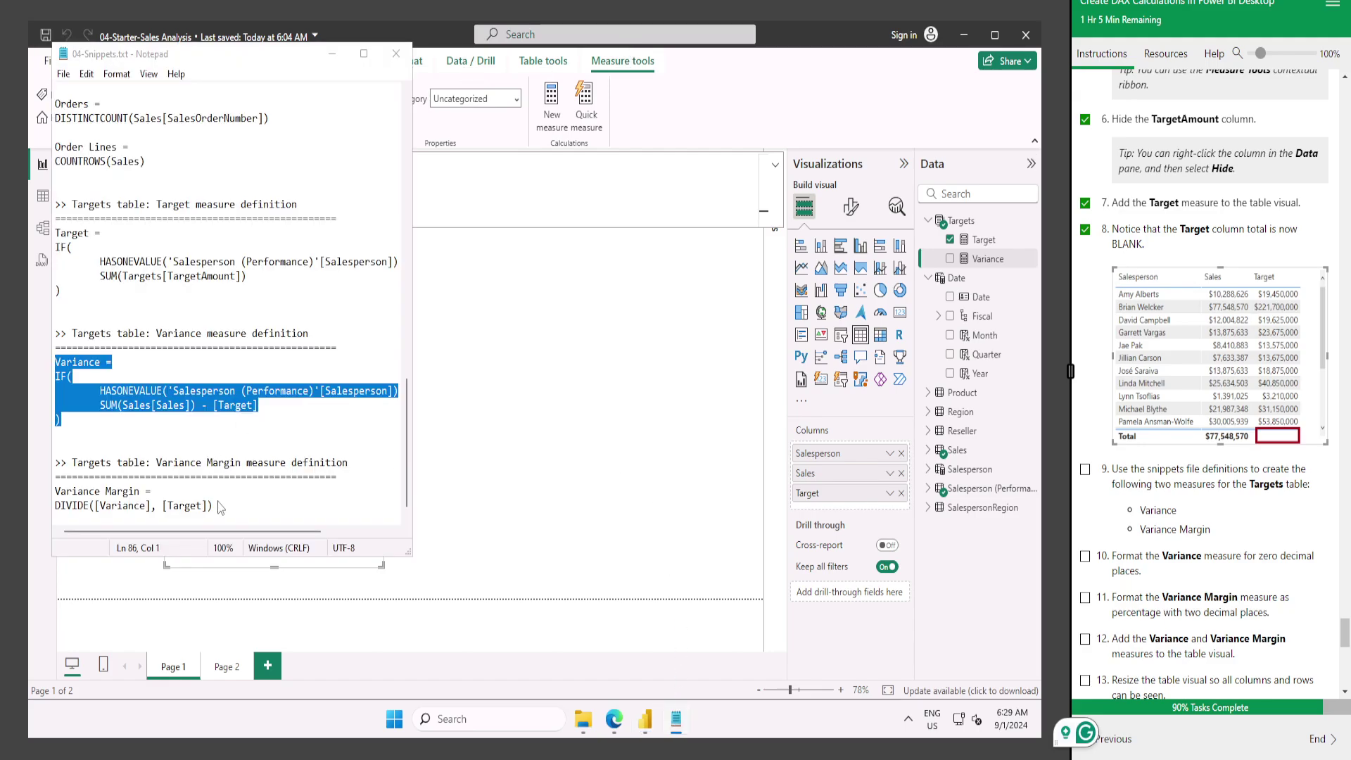
{"action": "key", "text": "alt+Tab"}
{"action": "left_click", "coordinate": [675, 717]}
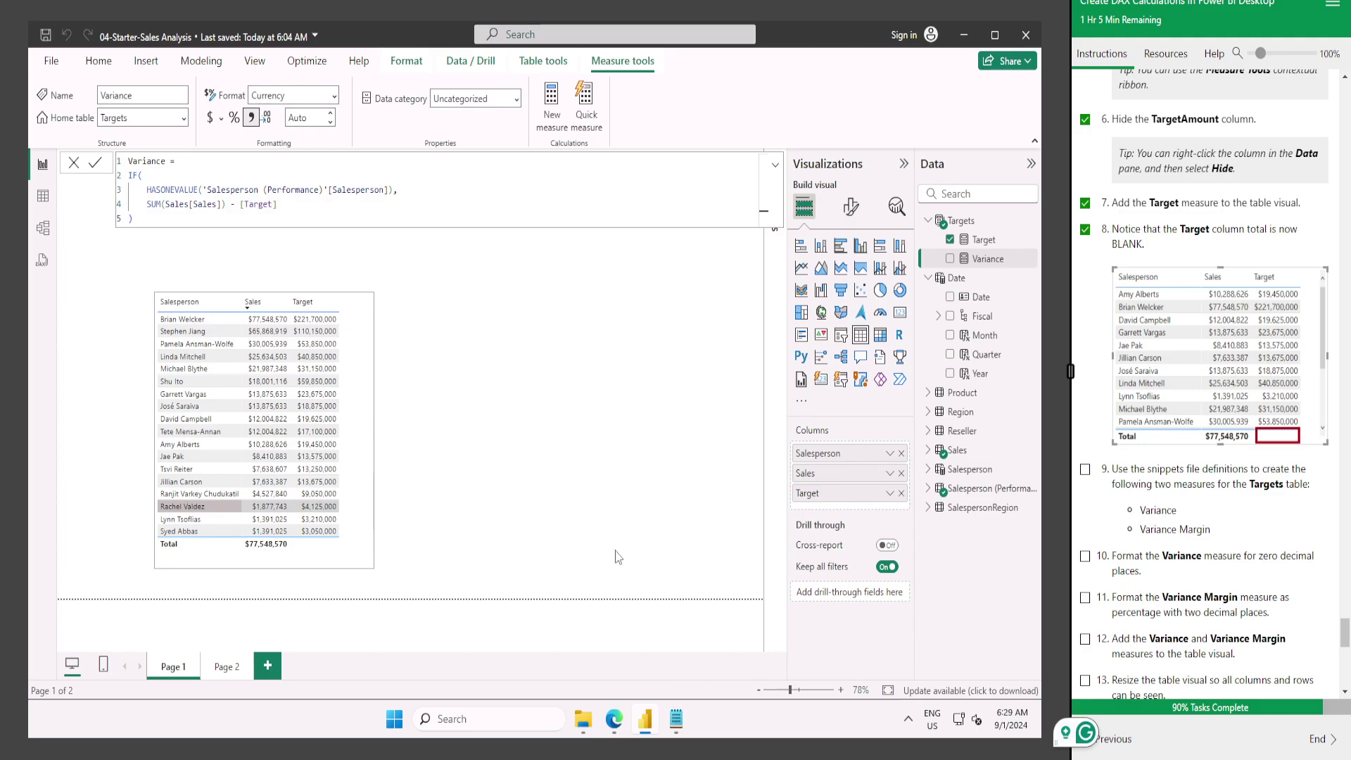
{"action": "left_click_drag", "start_coordinate": [54, 491], "coordinate": [57, 521]}
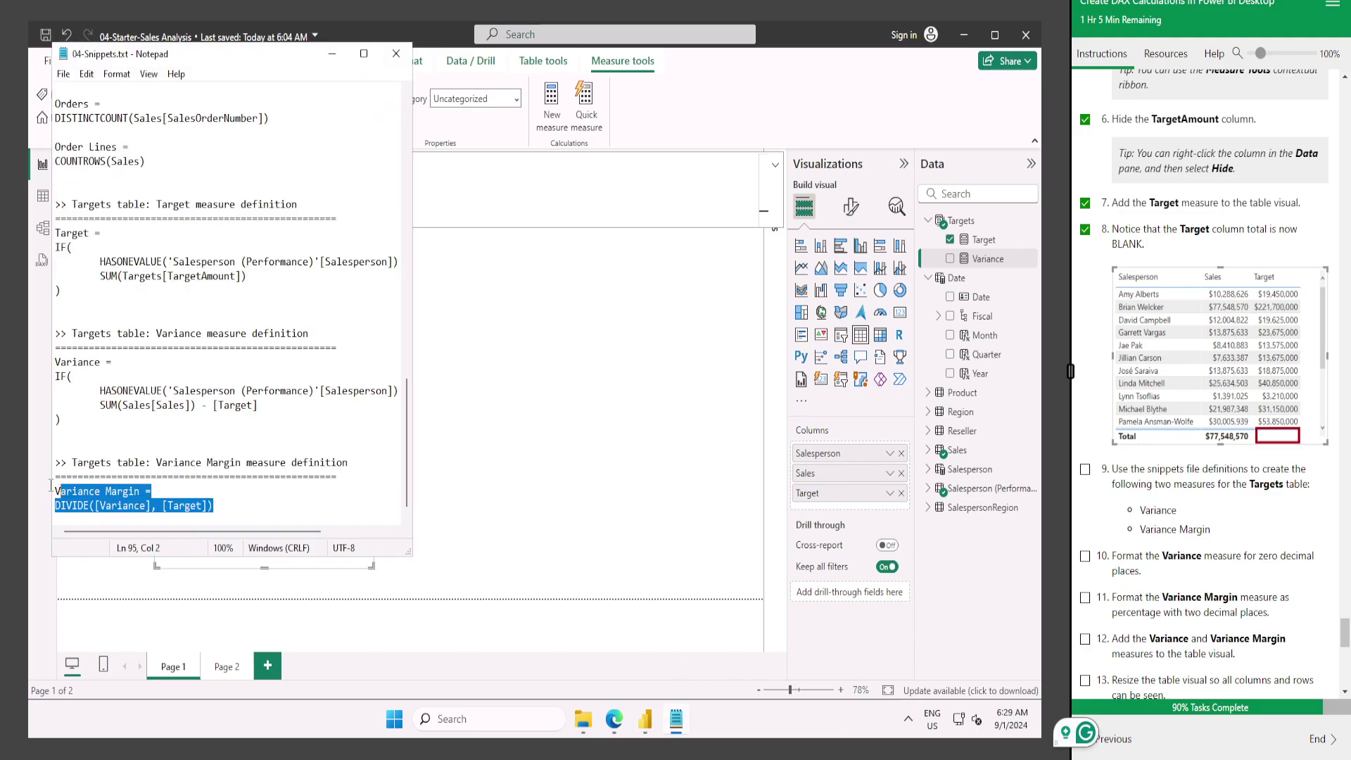
Create the measure Variance Margin = DIVIDE([Variance], [Target]) on the Targets table and check off lab task 9.
{"action": "left_click", "coordinate": [822, 114]}
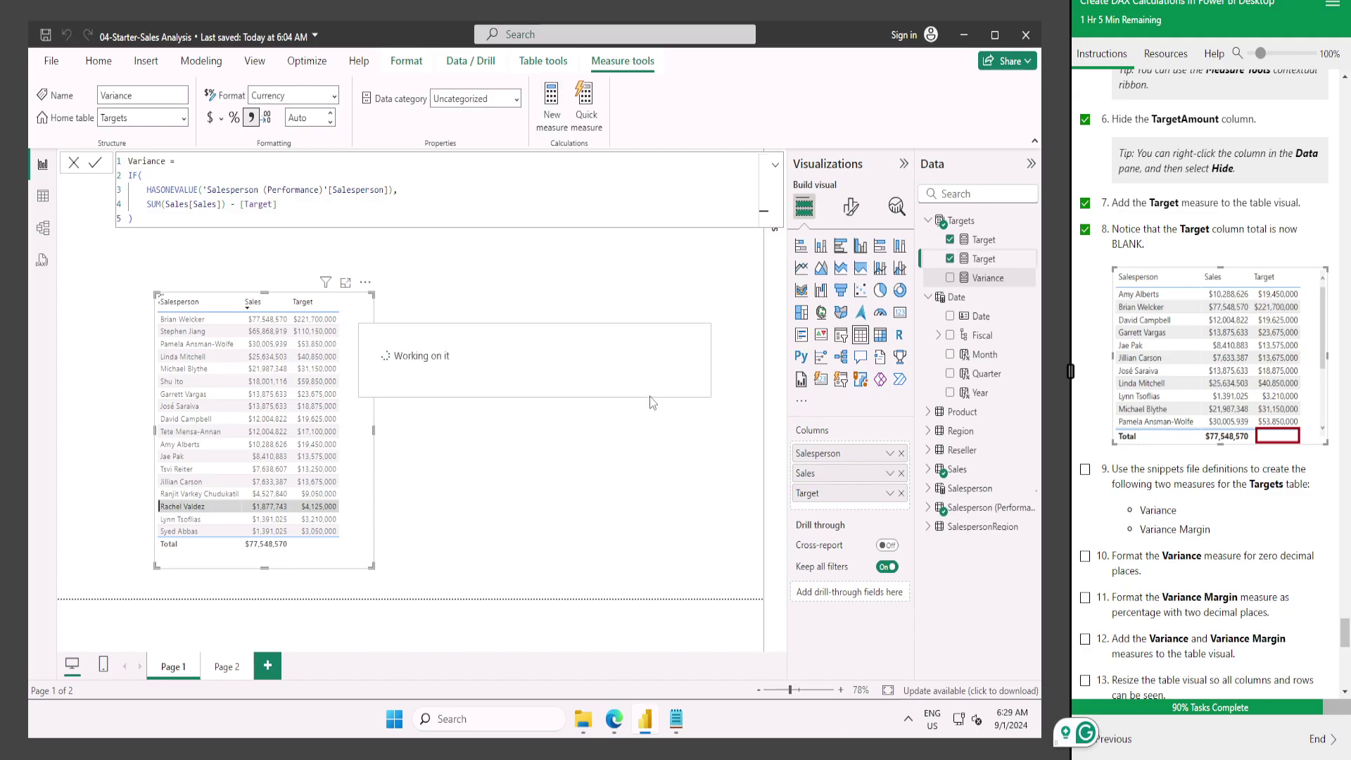
{"action": "type", "text": "Variance Margin = DIVIDE([Variance], [Target])"}
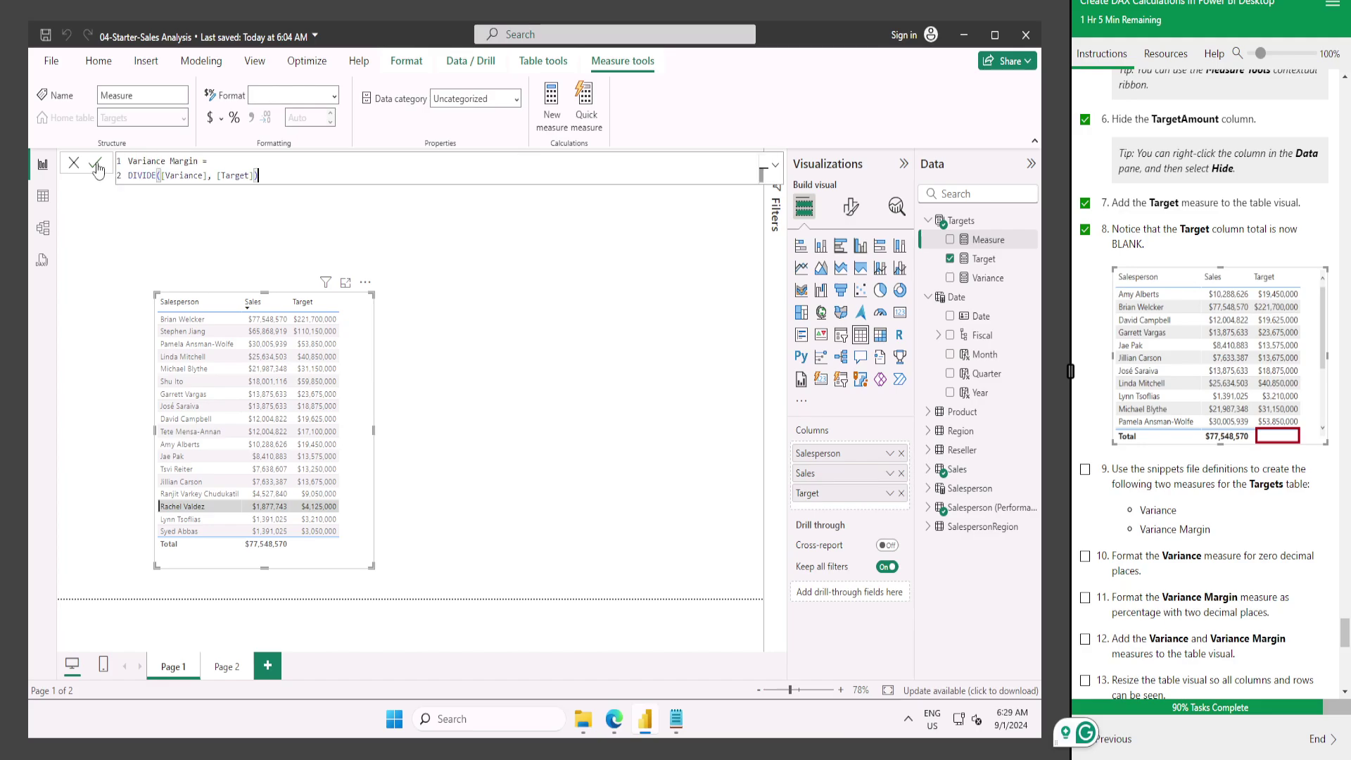
{"action": "left_click", "coordinate": [94, 163]}
{"action": "left_click", "coordinate": [1085, 470]}
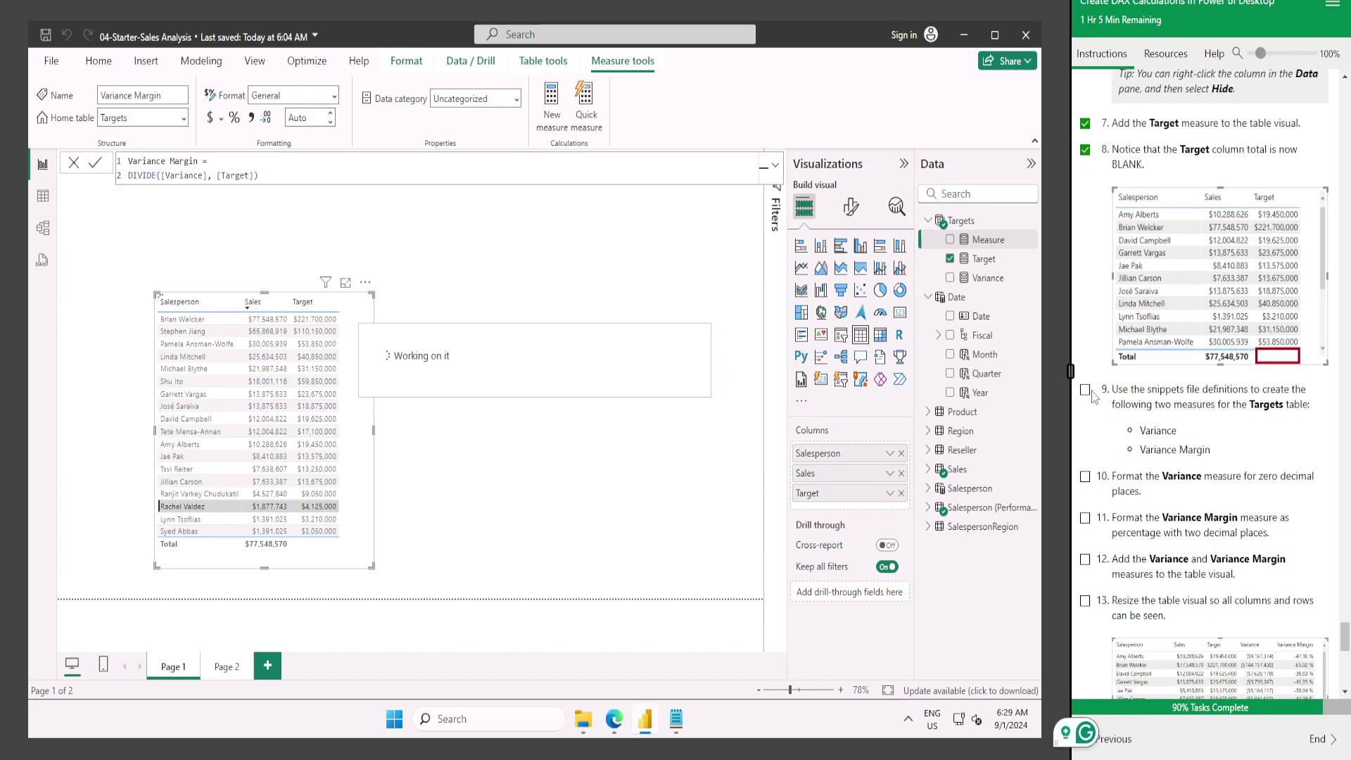
{"action": "scroll", "coordinate": [1085, 390], "scroll_direction": "down", "scroll_amount": 2}
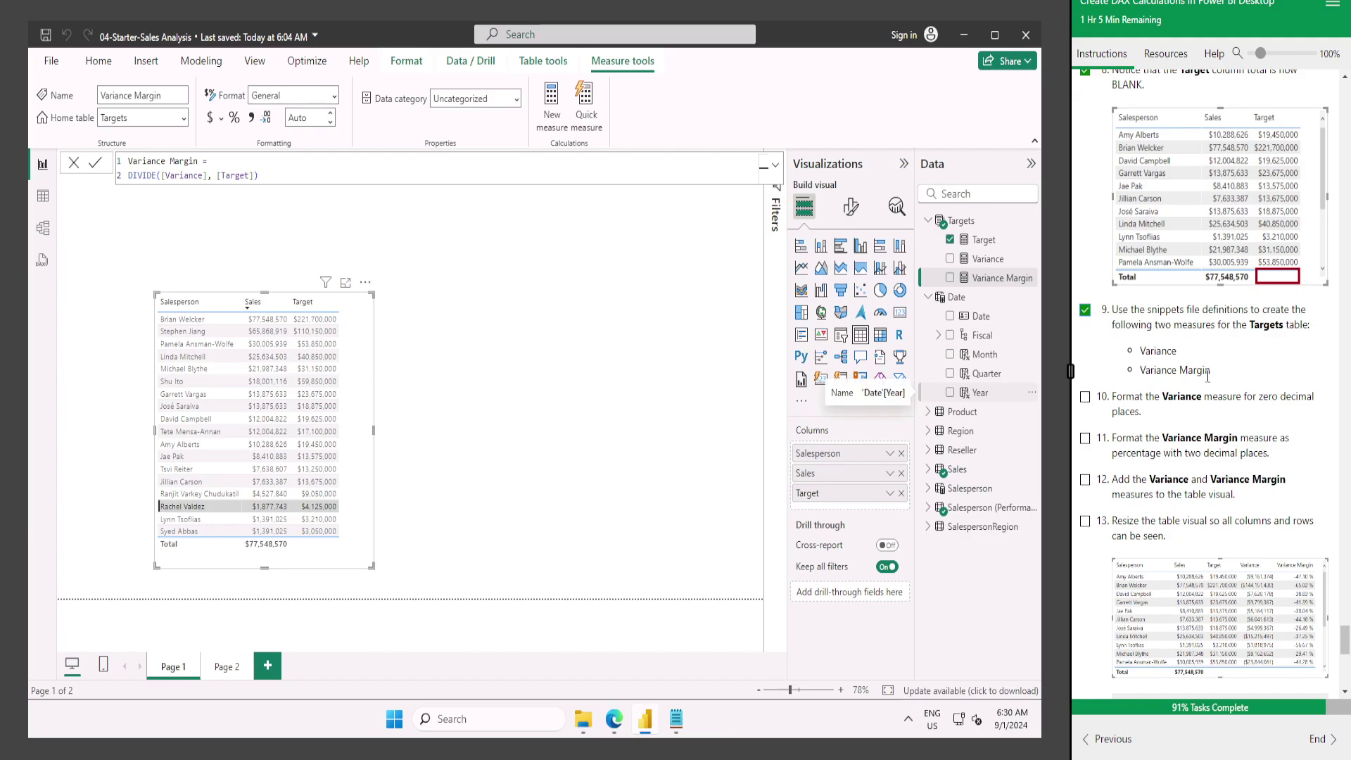
Format the Variance measure with 0 decimal places and check off lab task 10.
{"action": "left_click", "coordinate": [988, 259]}
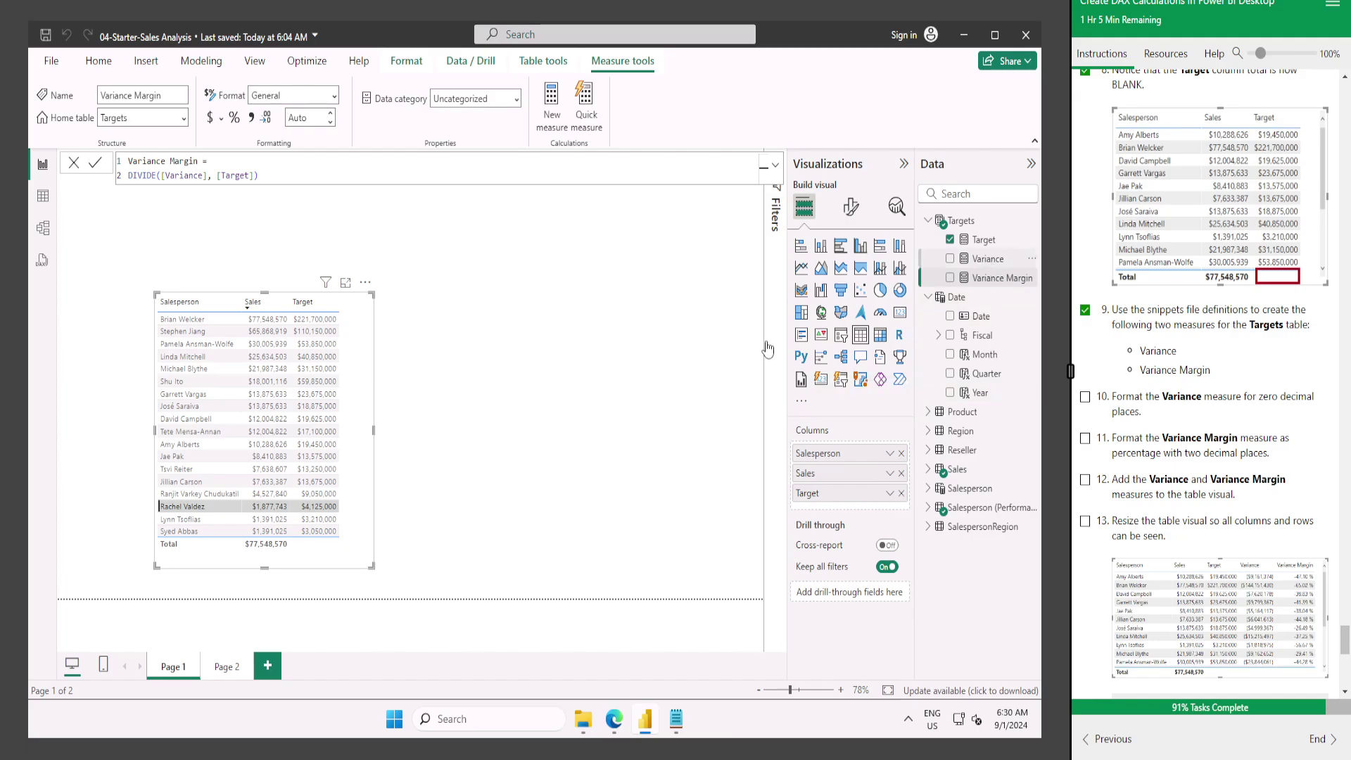
{"action": "left_click", "coordinate": [314, 116]}
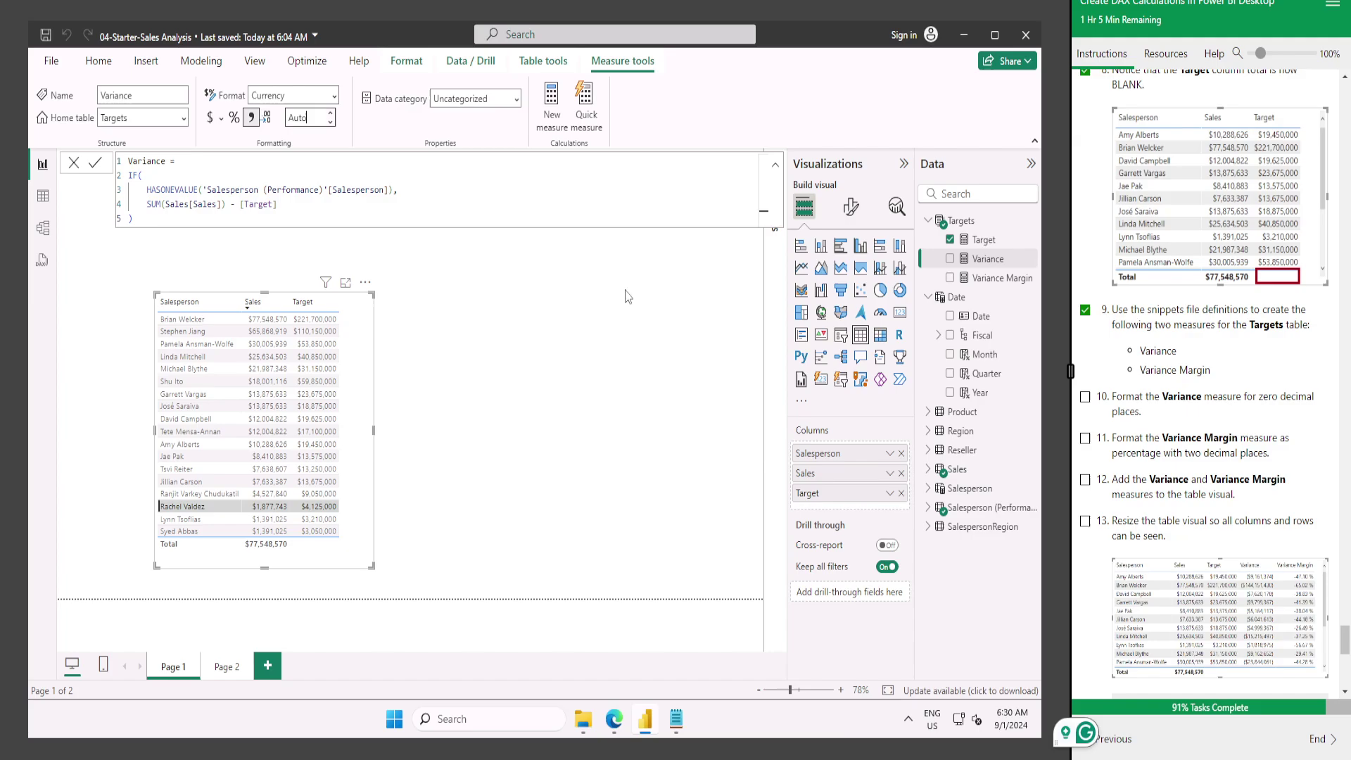
{"action": "key", "text": "BackSpace"}
{"action": "key", "text": "BackSpace"}
{"action": "key", "text": "BackSpace"}
{"action": "key", "text": "BackSpace"}
{"action": "type", "text": "0"}
{"action": "left_click", "coordinate": [1085, 397]}
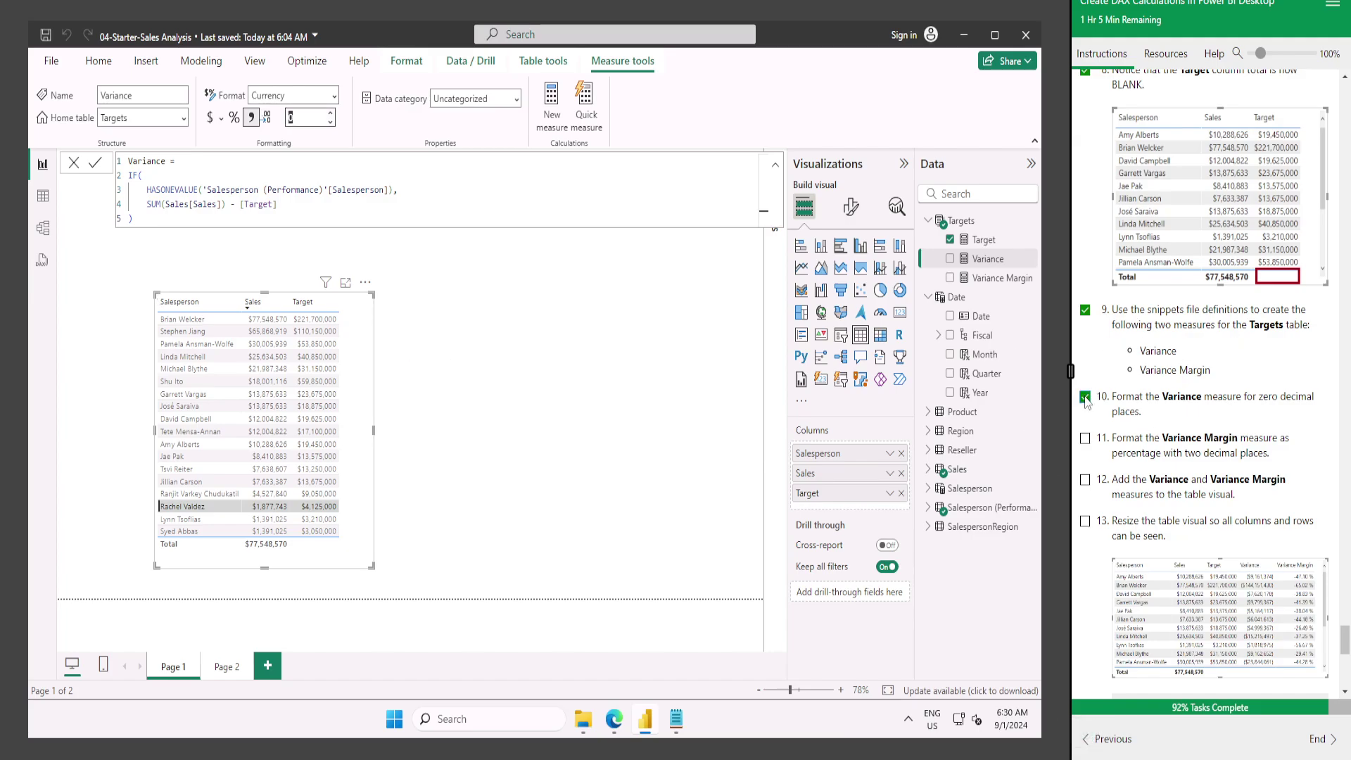
Format the Variance Margin measure as a percentage with two decimal places.
{"action": "left_click", "coordinate": [989, 280]}
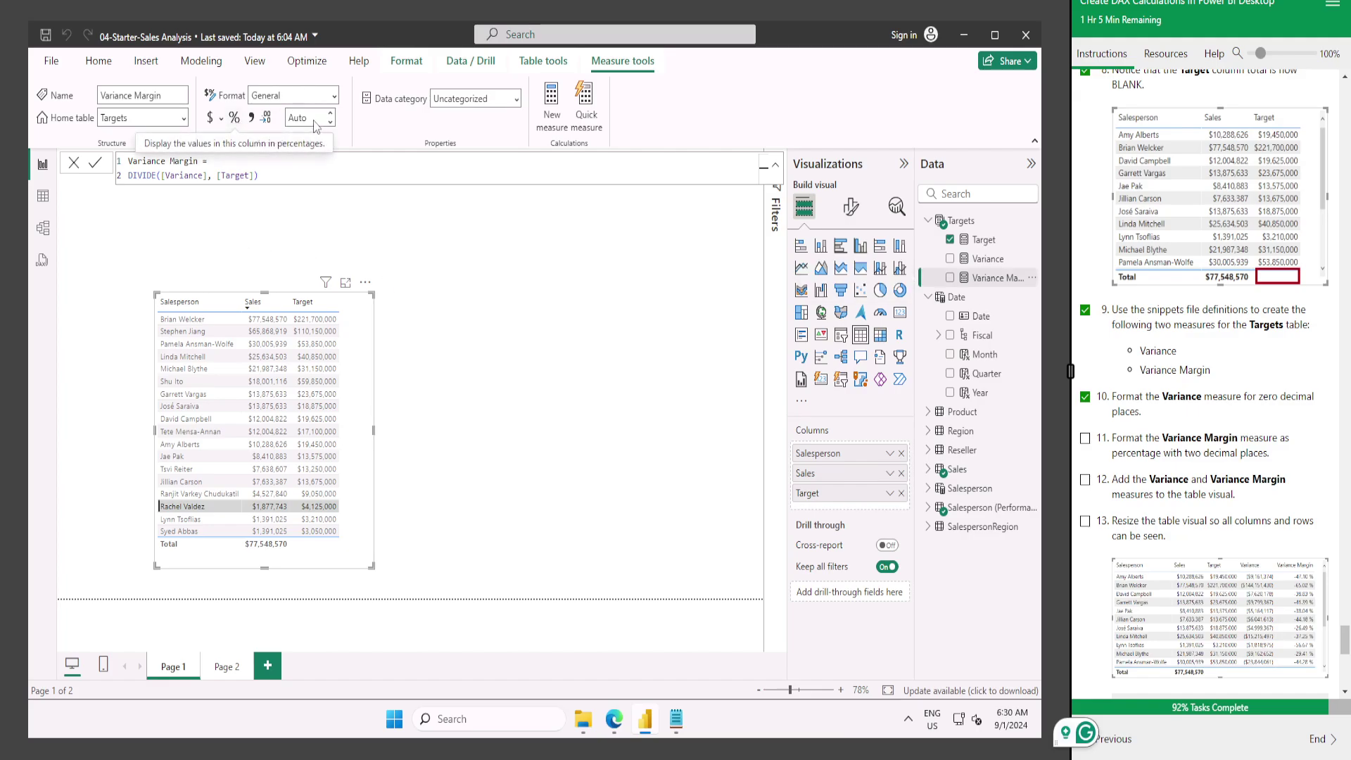
{"action": "left_click", "coordinate": [234, 117]}
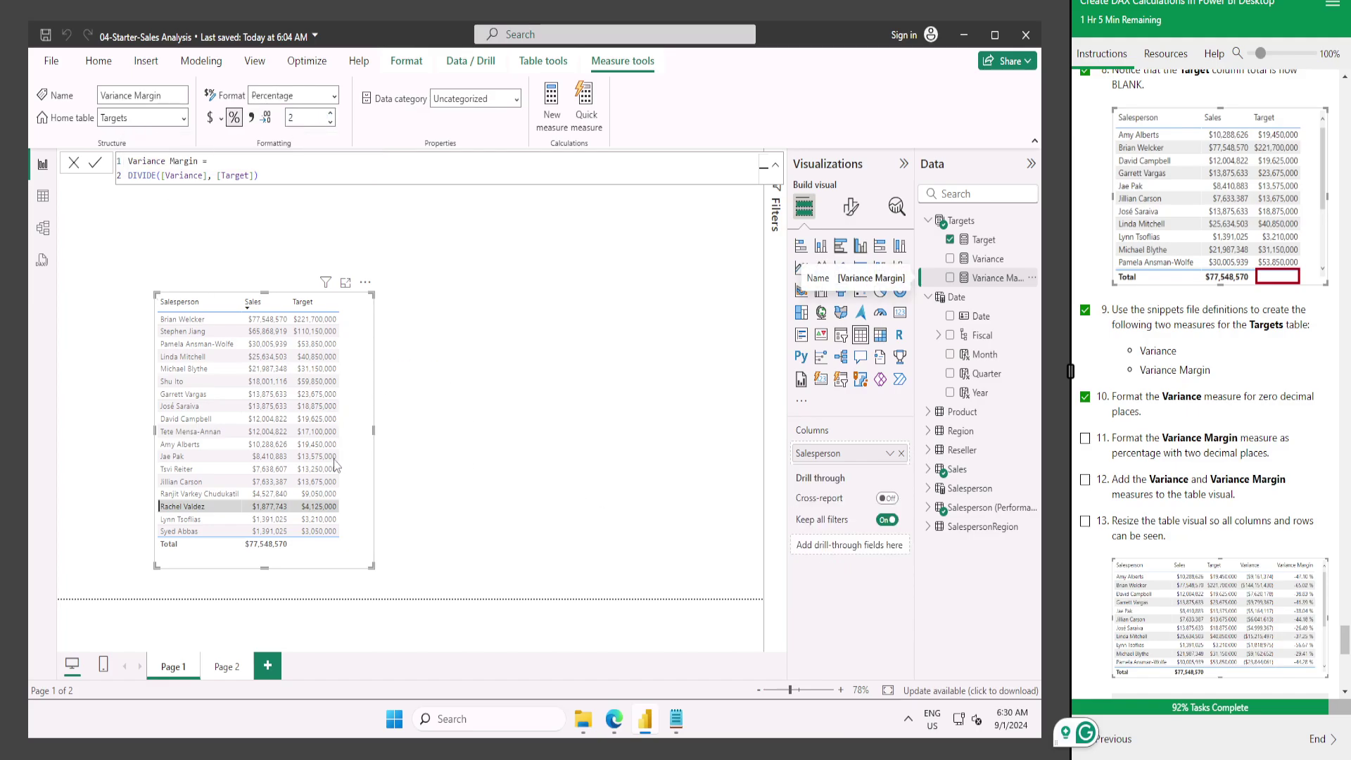
Add the Variance and Variance Margin measures to the salesperson table visual and widen it so all columns fit.
{"action": "left_click", "coordinate": [290, 502]}
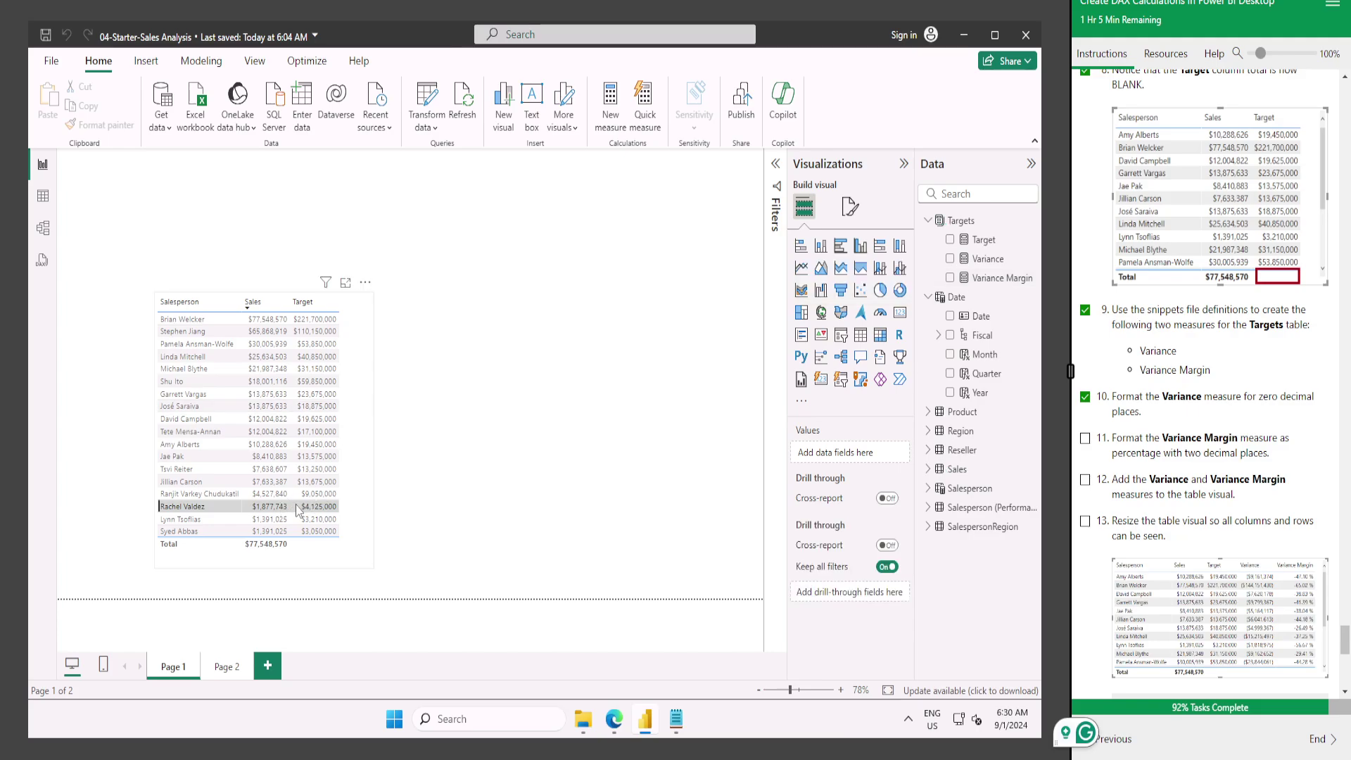
{"action": "left_click", "coordinate": [297, 511]}
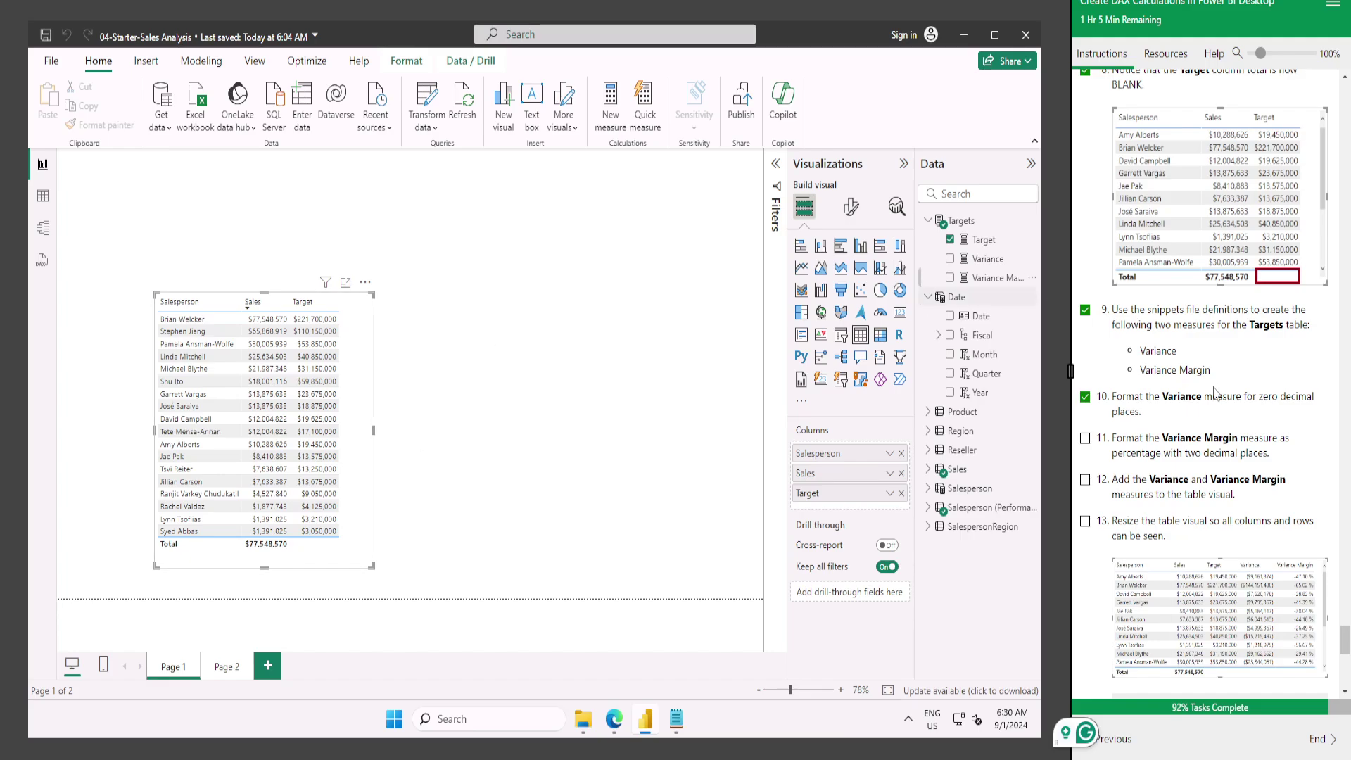
{"action": "scroll", "coordinate": [1200, 414], "scroll_direction": "down", "scroll_amount": 1}
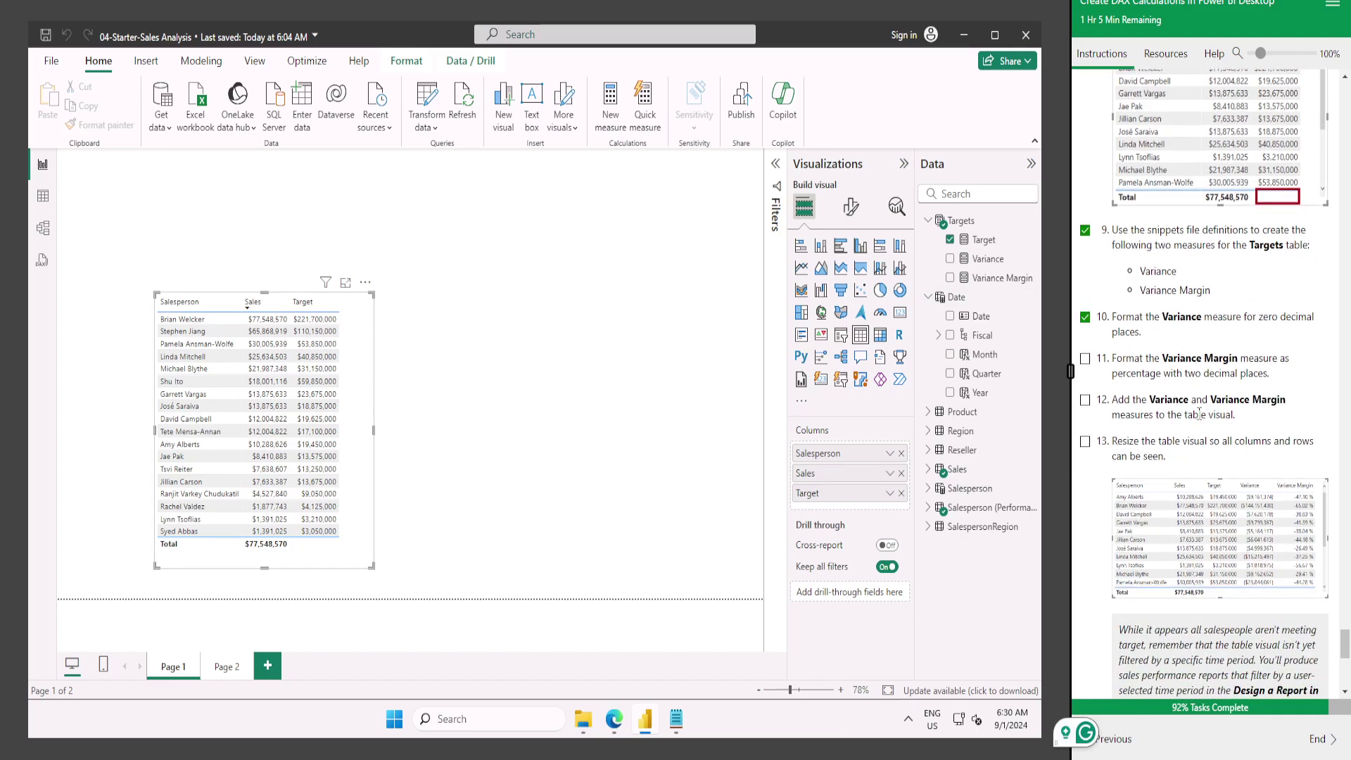
{"action": "left_click", "coordinate": [950, 259]}
{"action": "left_click", "coordinate": [950, 278]}
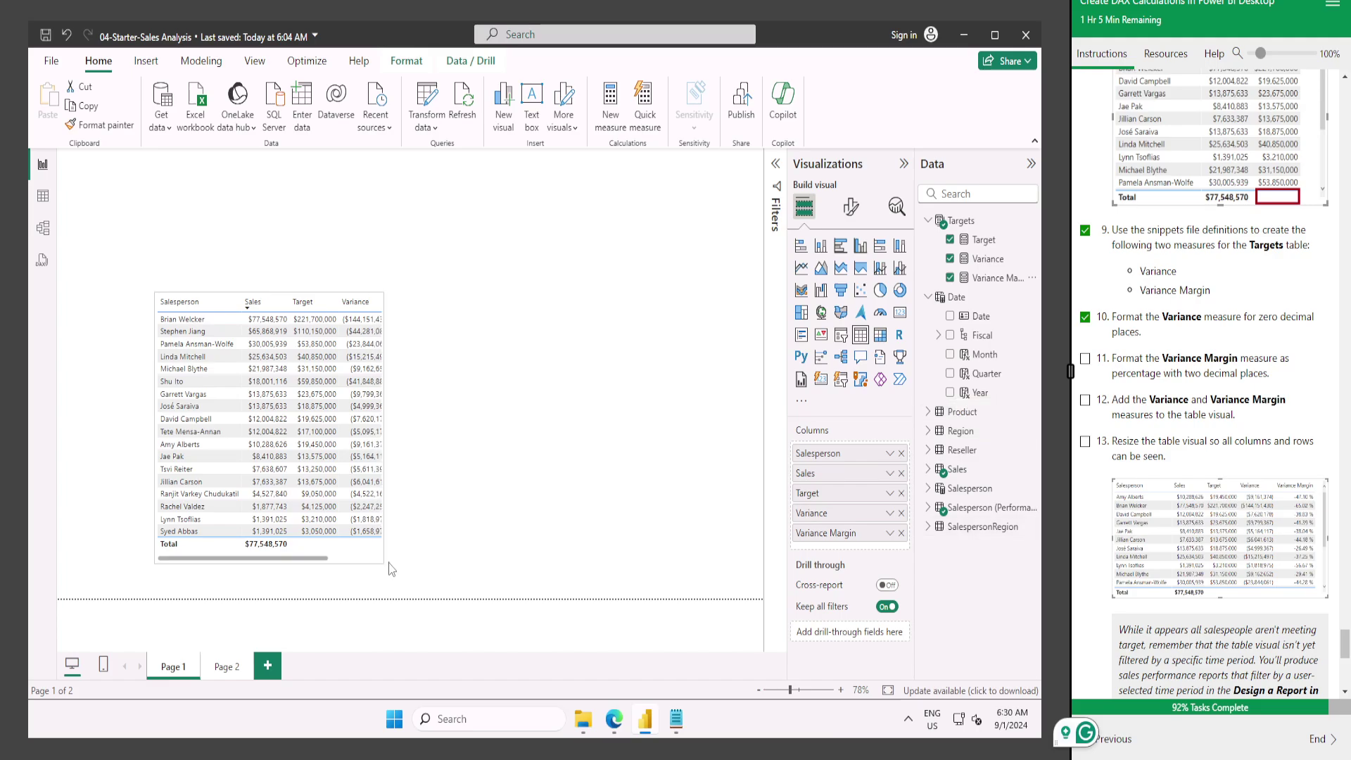
{"action": "left_click_drag", "start_coordinate": [373, 567], "coordinate": [496, 561]}
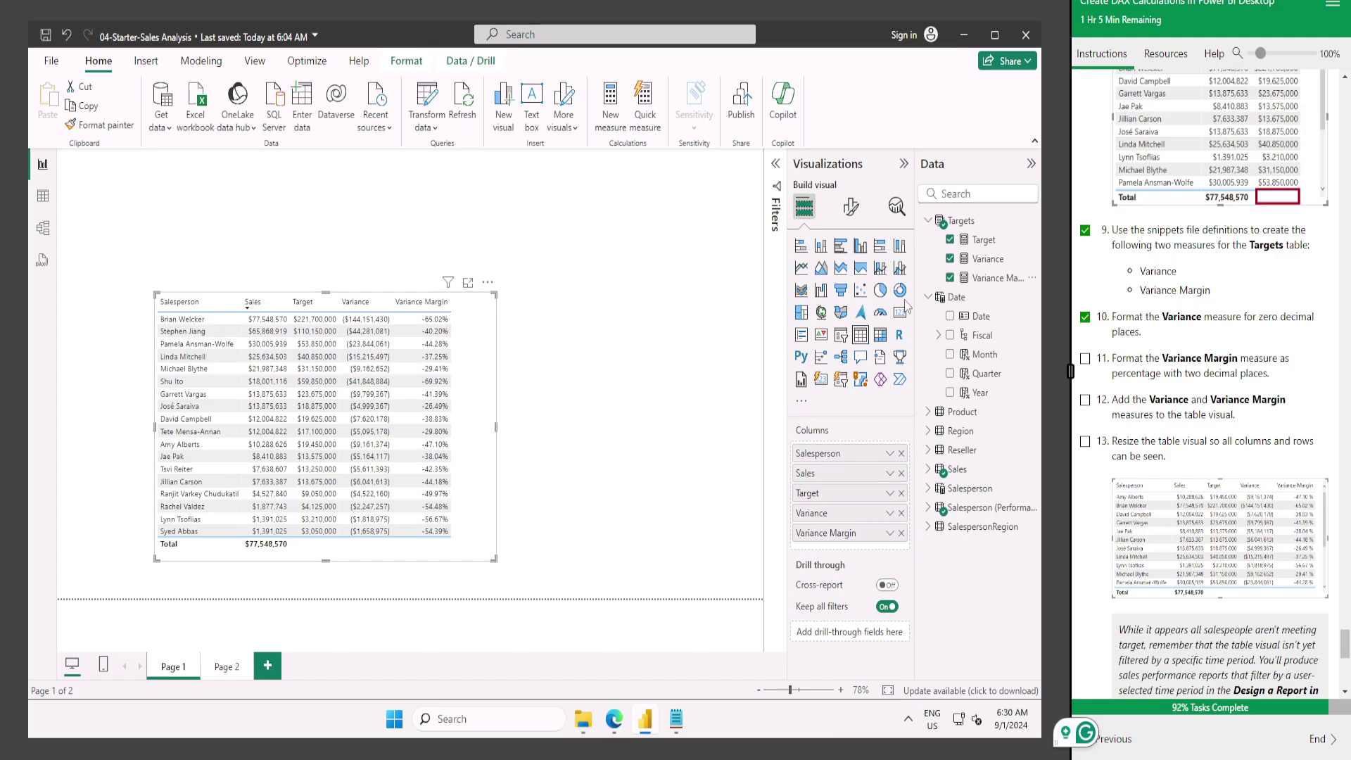
Review the DAX formulas of the Variance and Variance Margin measures, closing each formula without changes.
{"action": "left_click", "coordinate": [989, 260]}
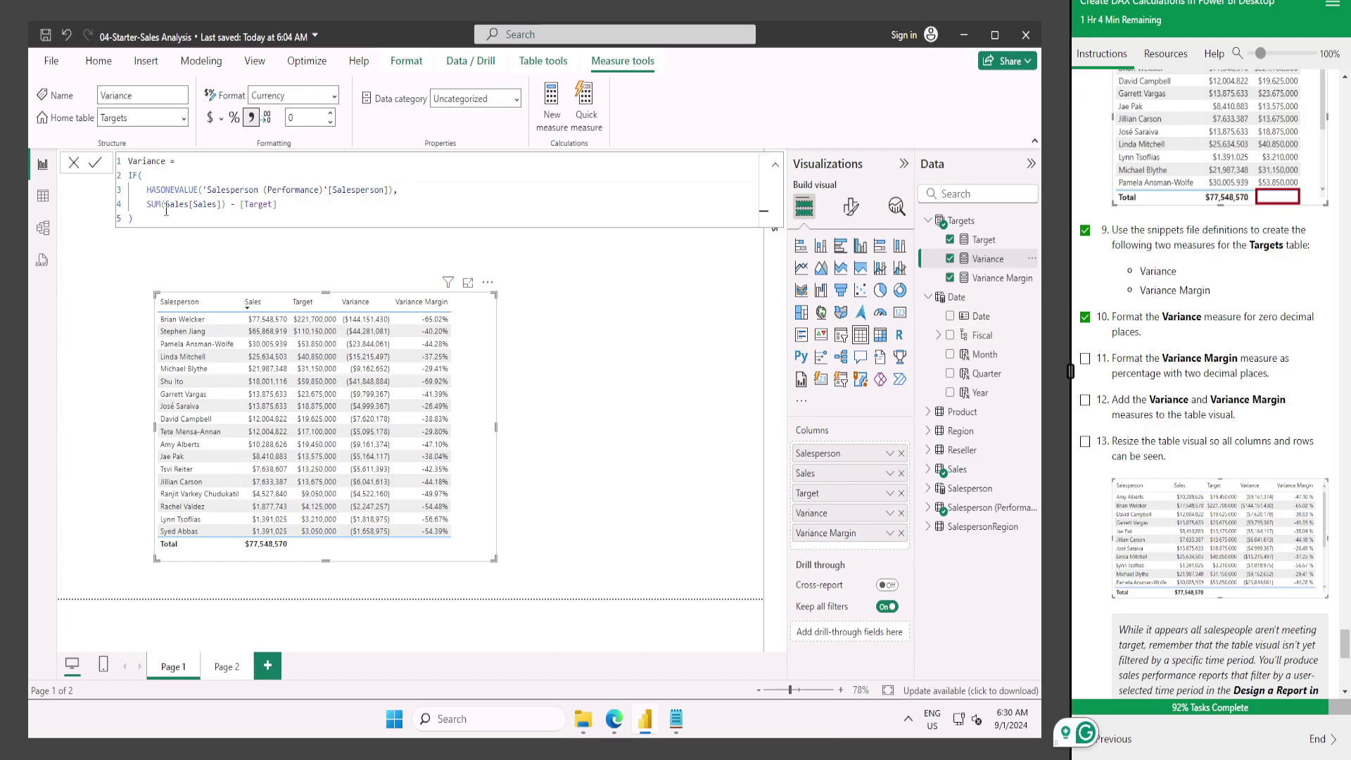
{"action": "left_click", "coordinate": [74, 164]}
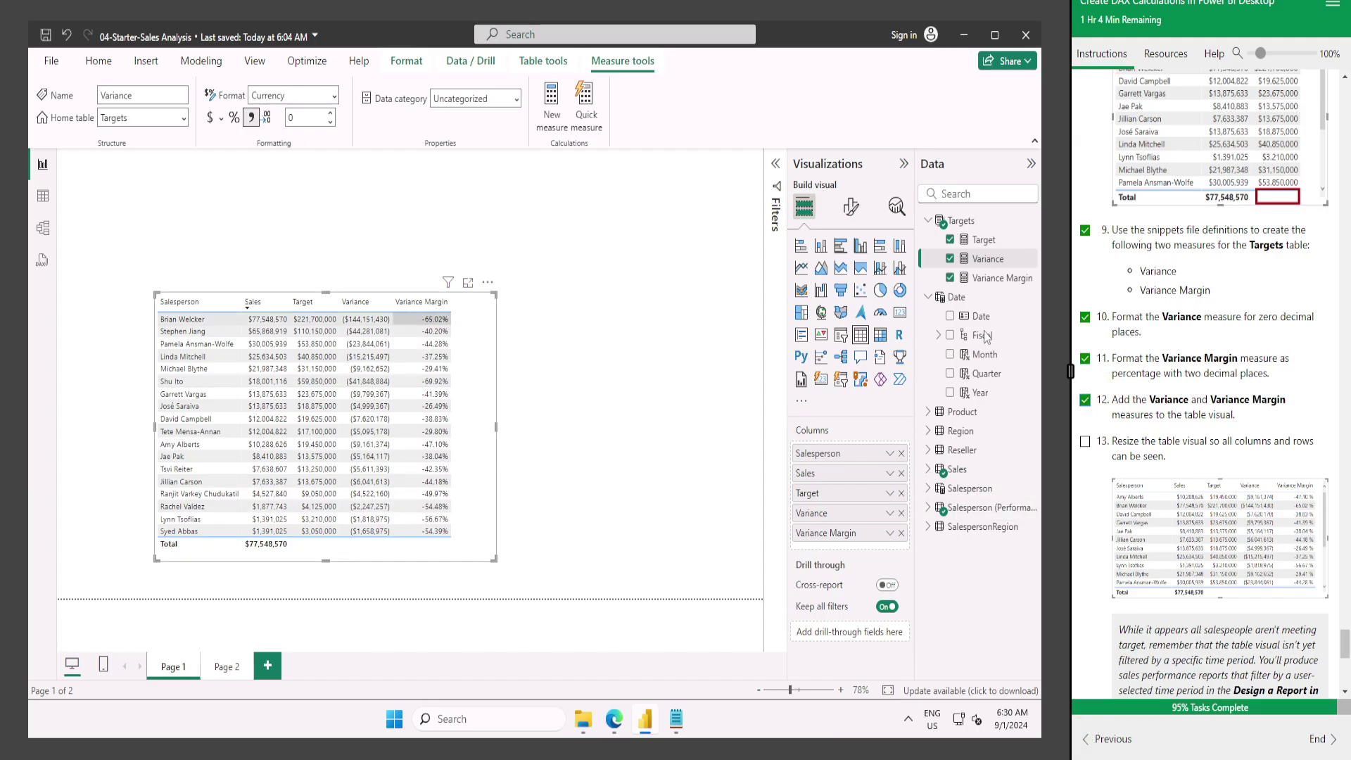
{"action": "left_click", "coordinate": [999, 280]}
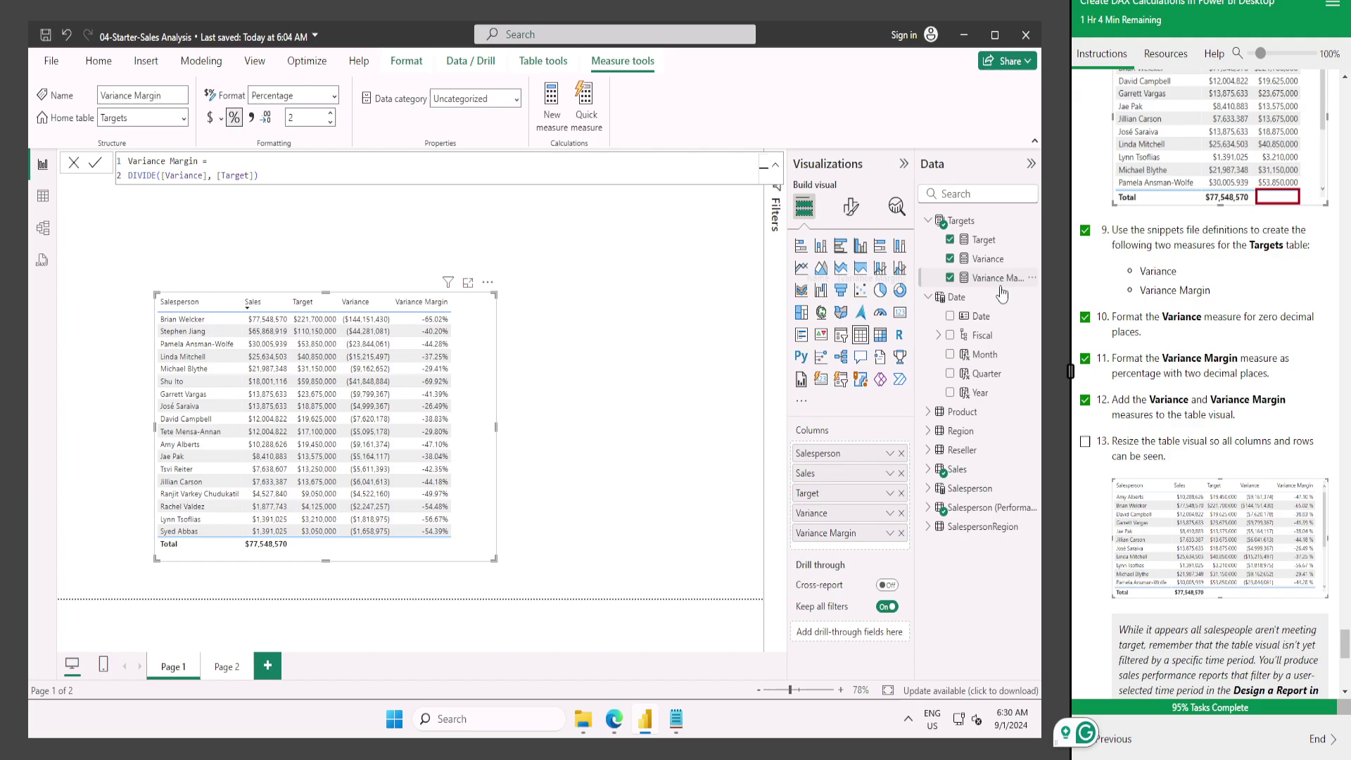
{"action": "left_click", "coordinate": [72, 164]}
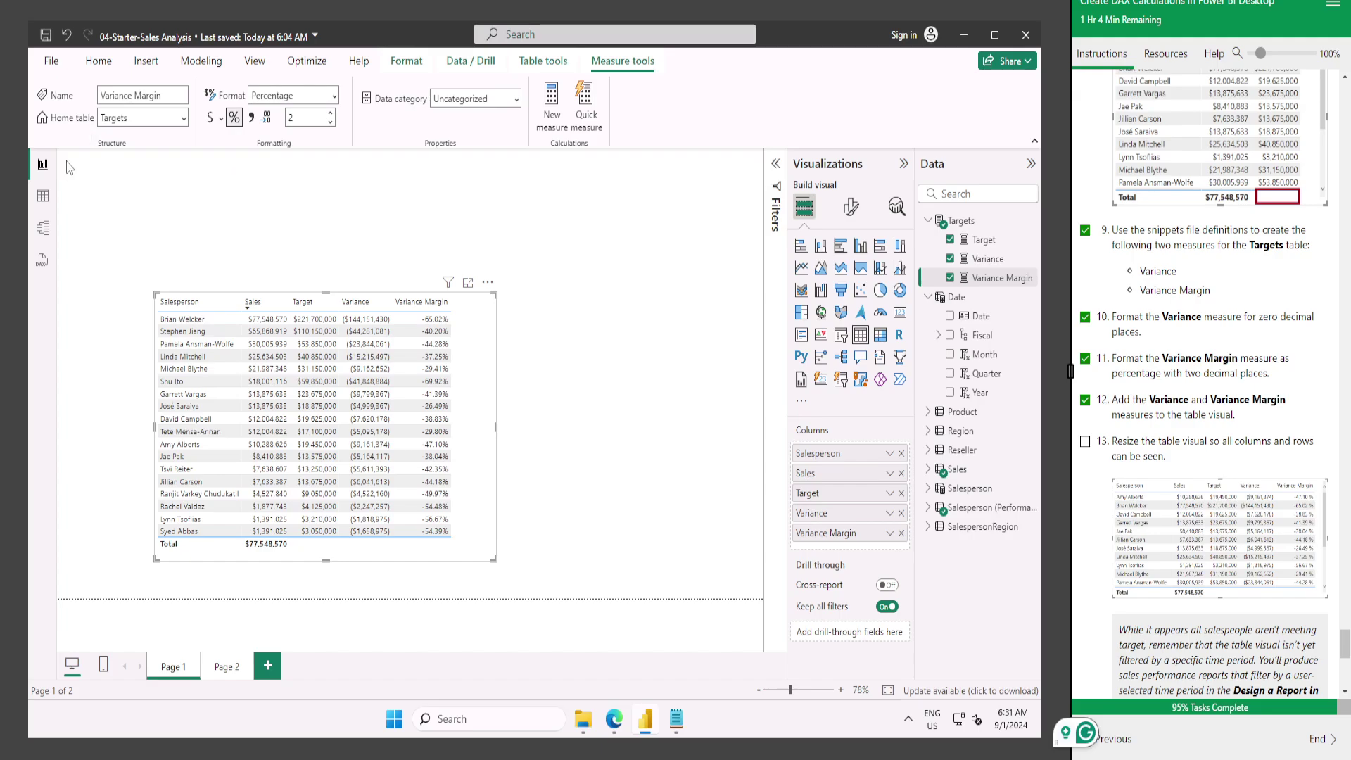
{"action": "left_click", "coordinate": [988, 259]}
{"action": "key", "text": "Down"}
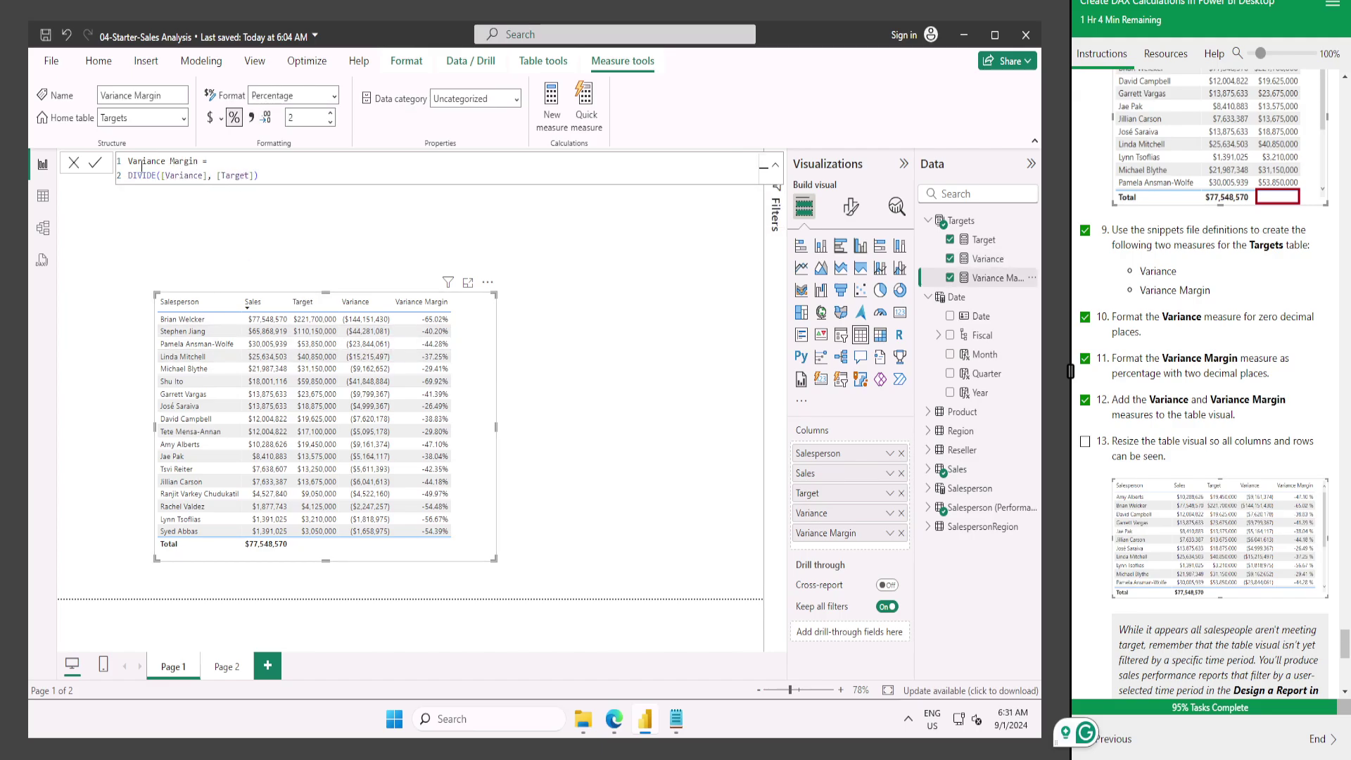
{"action": "left_click", "coordinate": [74, 163]}
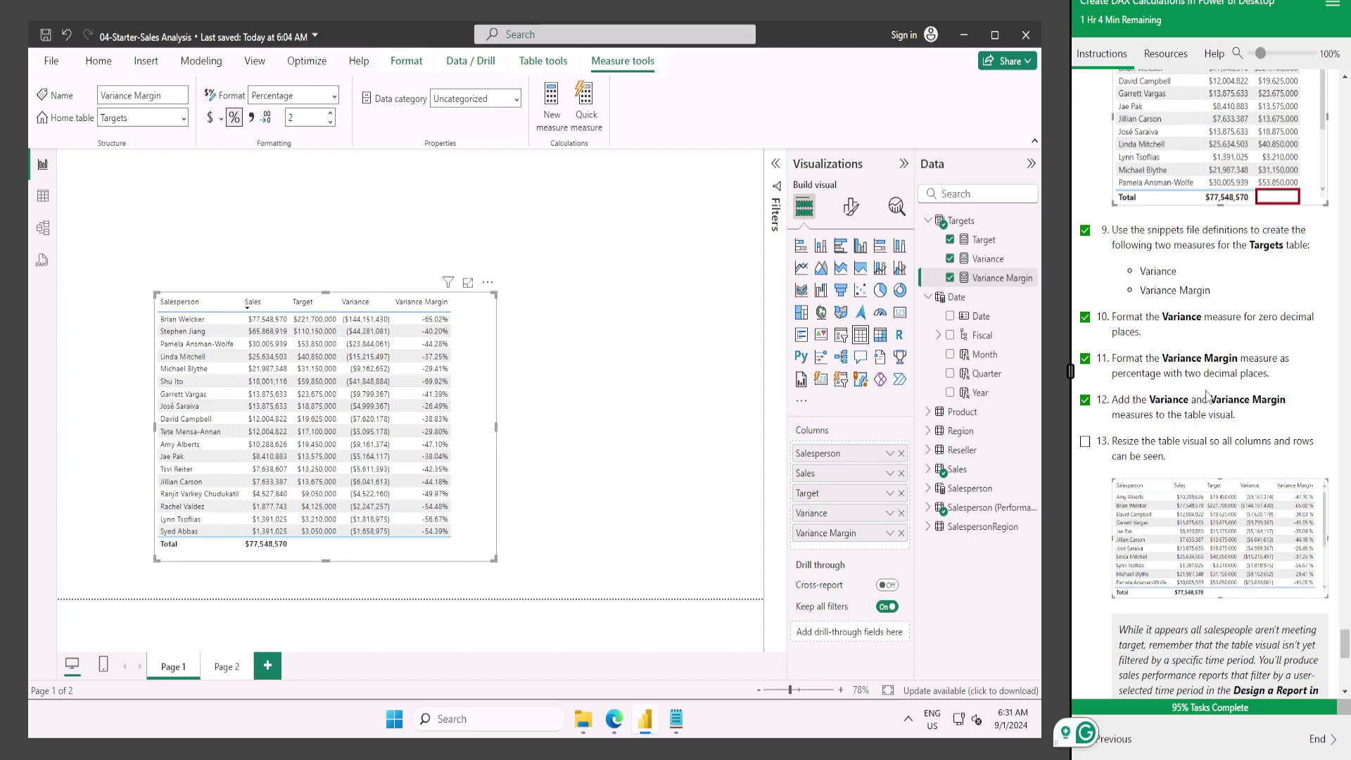
Check off lab tasks 13 and 14 and read the instructions about resetting the Data pane.
{"action": "scroll", "coordinate": [1137, 450], "scroll_direction": "down", "scroll_amount": 1}
{"action": "left_click", "coordinate": [1086, 362]}
{"action": "scroll", "coordinate": [1172, 471], "scroll_direction": "down", "scroll_amount": 2}
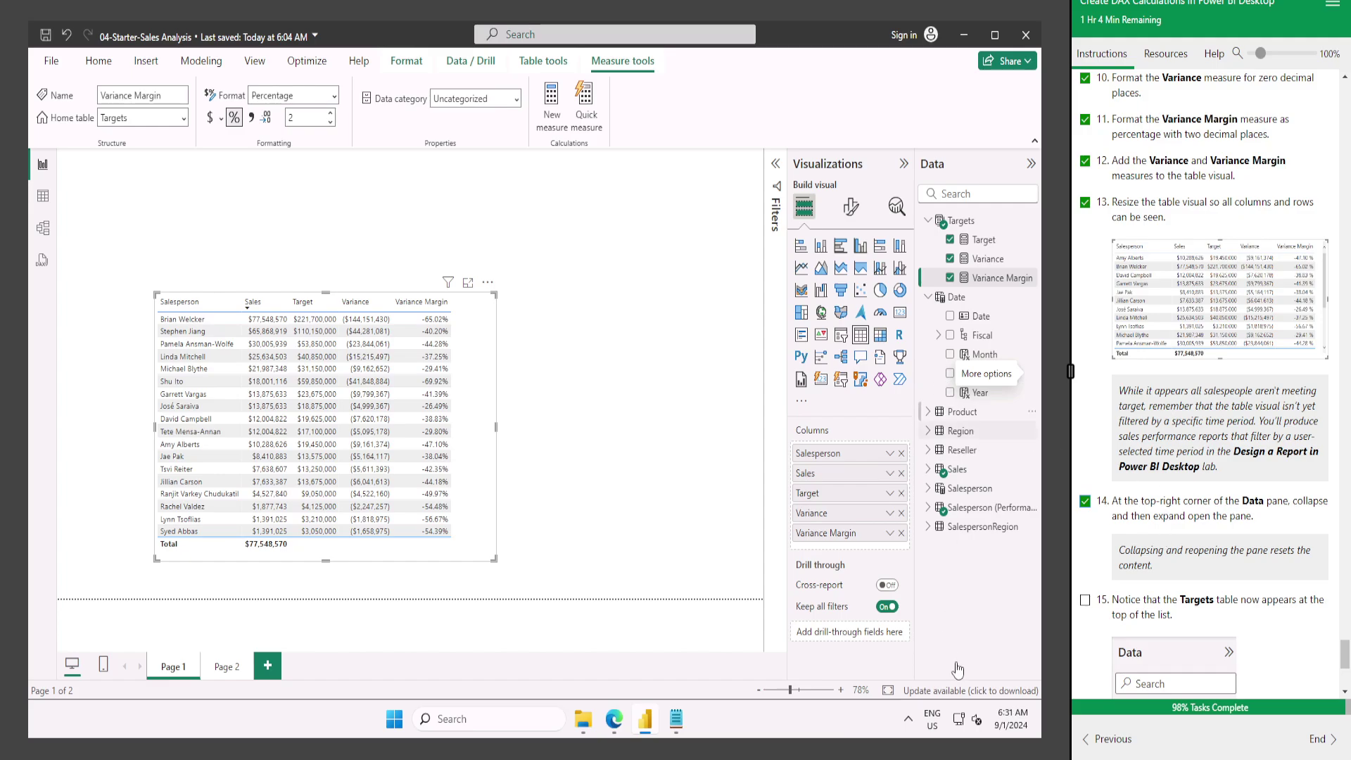
{"action": "scroll", "coordinate": [1174, 493], "scroll_direction": "down", "scroll_amount": 3}
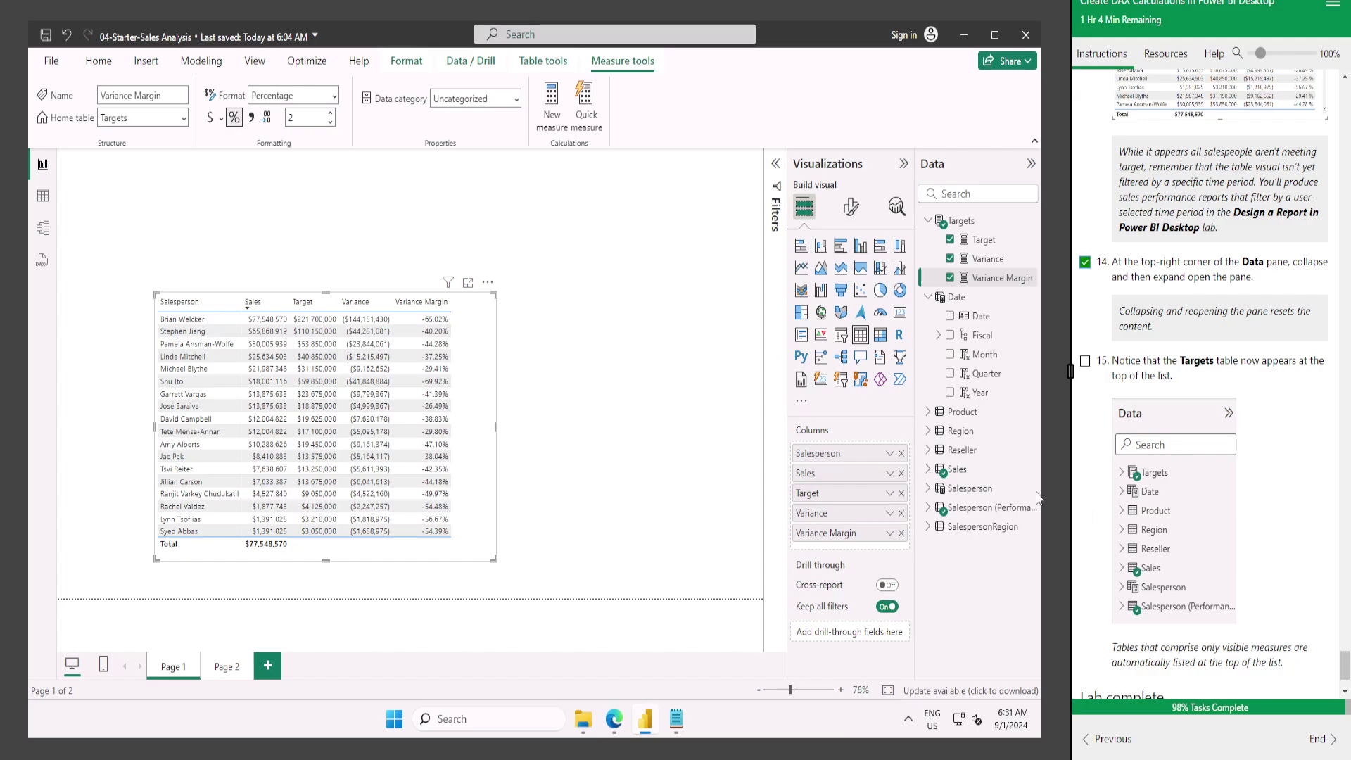
{"action": "scroll", "coordinate": [1183, 375], "scroll_direction": "up", "scroll_amount": 1}
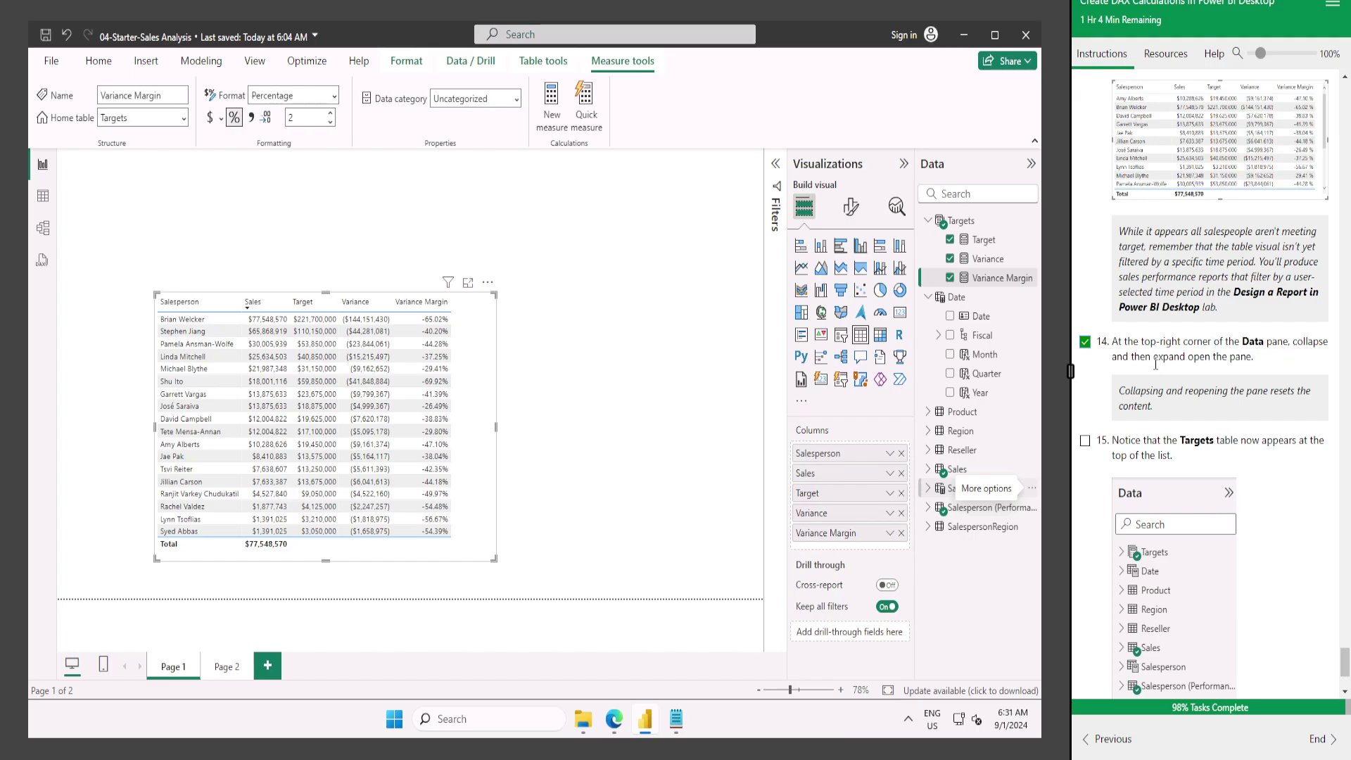
Collapse and re-expand the Data pane to reset its table order, and check off lab task 15.
{"action": "left_click", "coordinate": [1031, 165]}
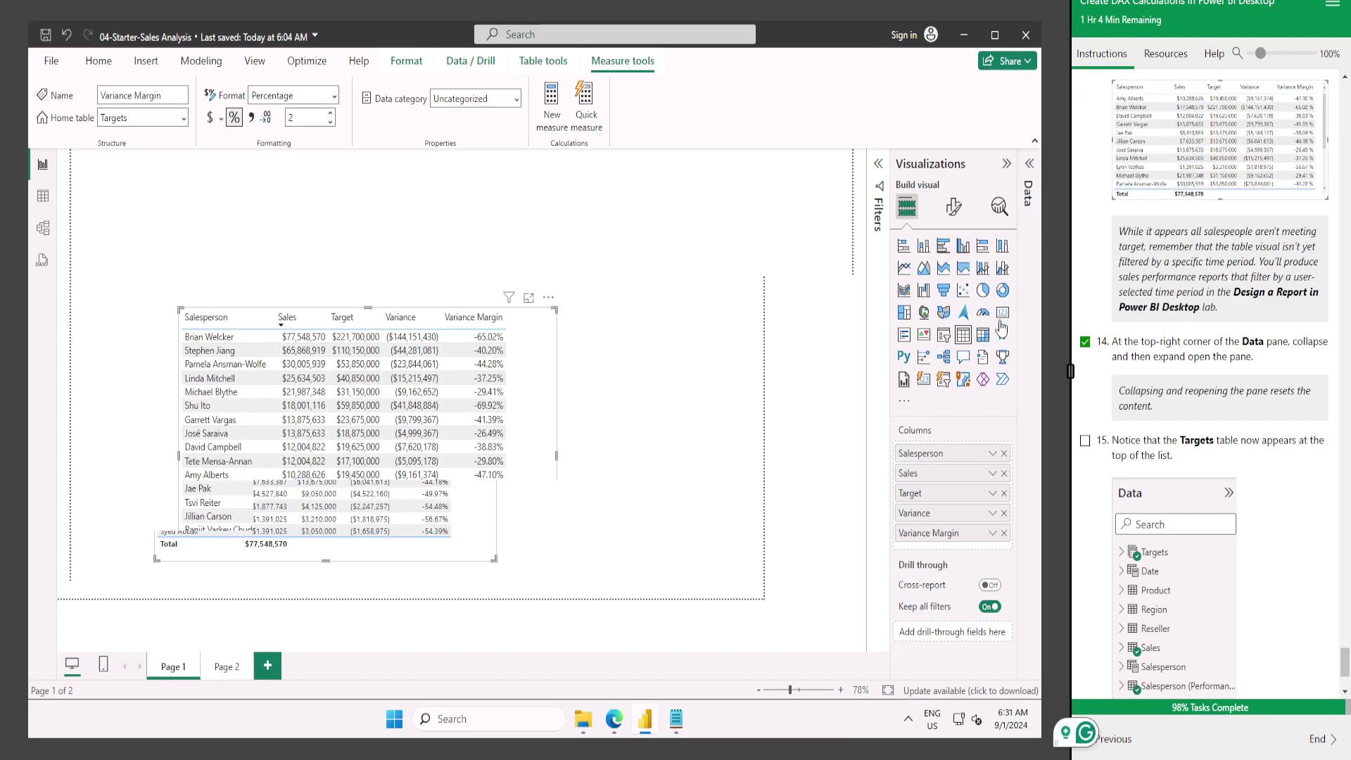
{"action": "left_click", "coordinate": [1028, 166]}
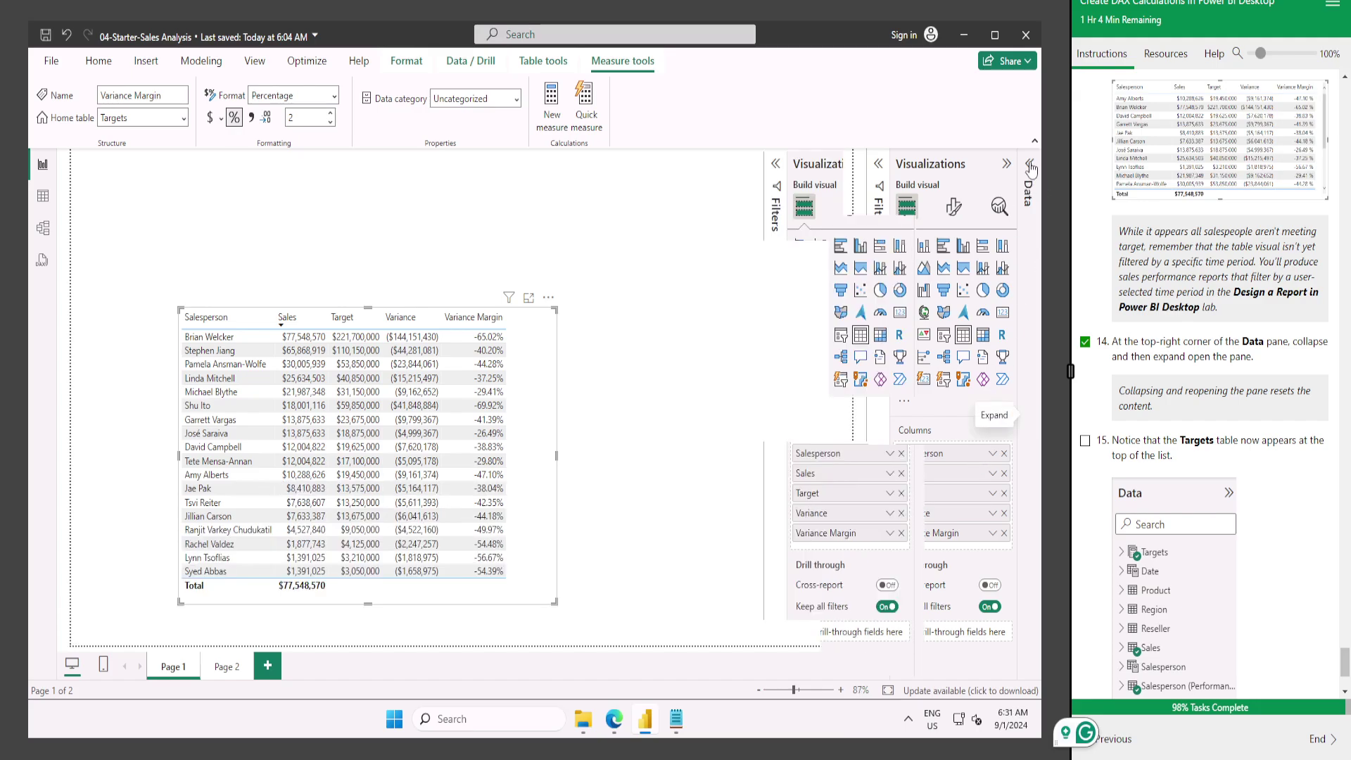
{"action": "left_click", "coordinate": [1028, 164]}
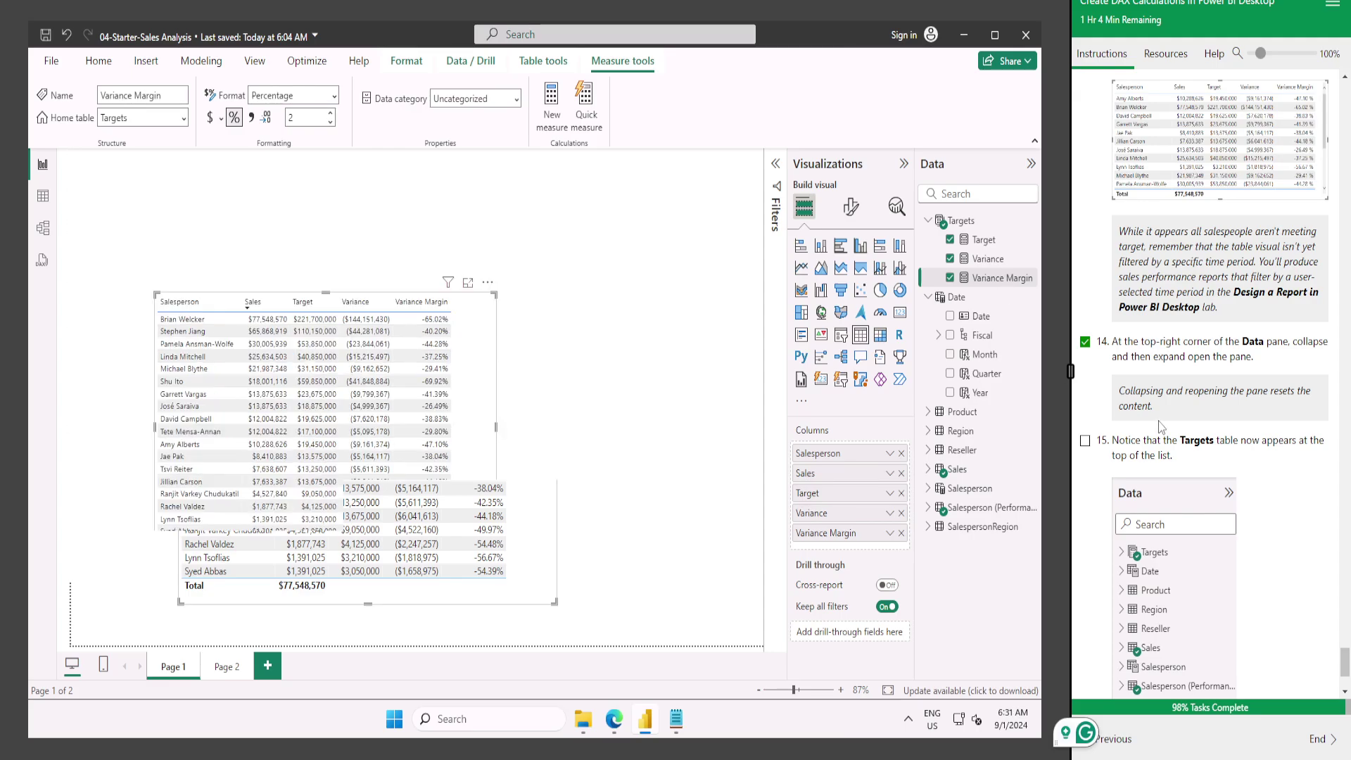
{"action": "scroll", "coordinate": [1160, 424], "scroll_direction": "down", "scroll_amount": 1}
{"action": "scroll", "coordinate": [1161, 425], "scroll_direction": "down", "scroll_amount": 1}
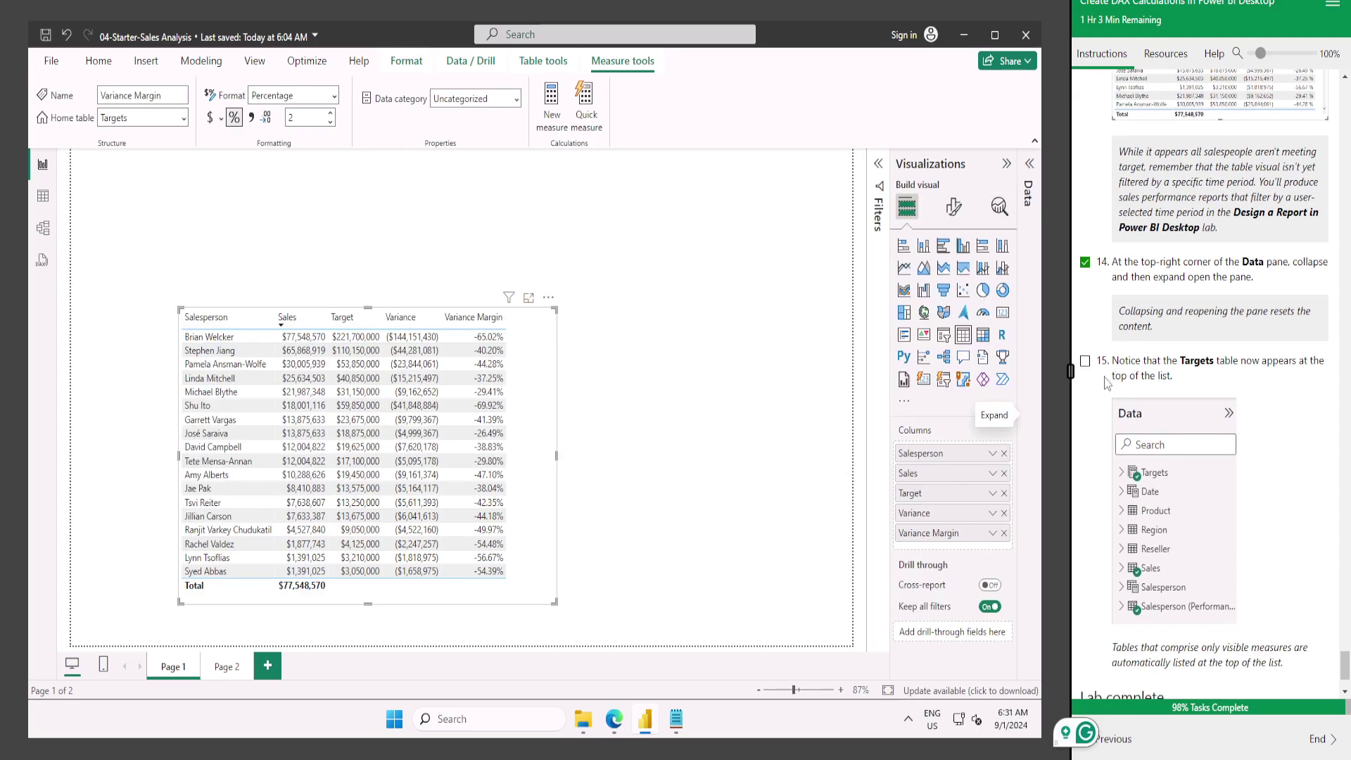
{"action": "left_click", "coordinate": [1085, 361]}
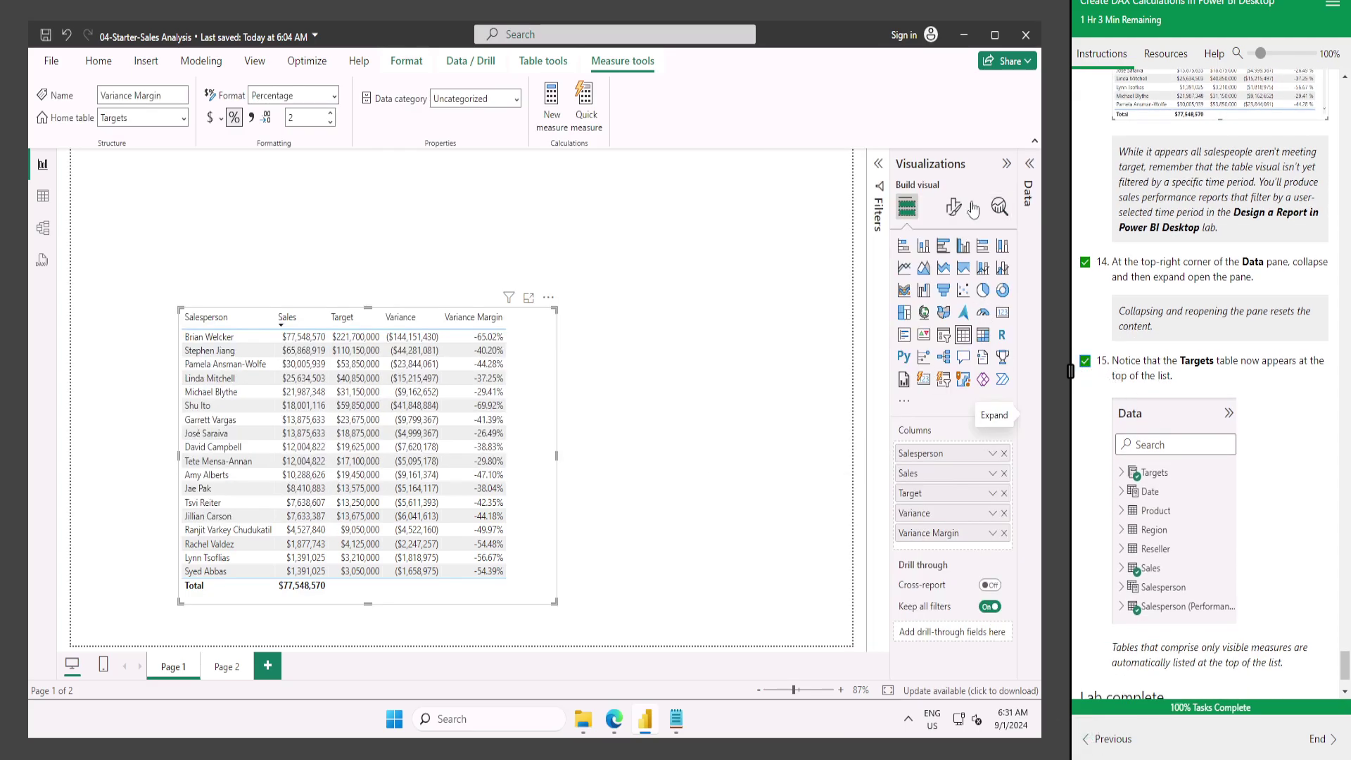
{"action": "left_click", "coordinate": [1028, 165]}
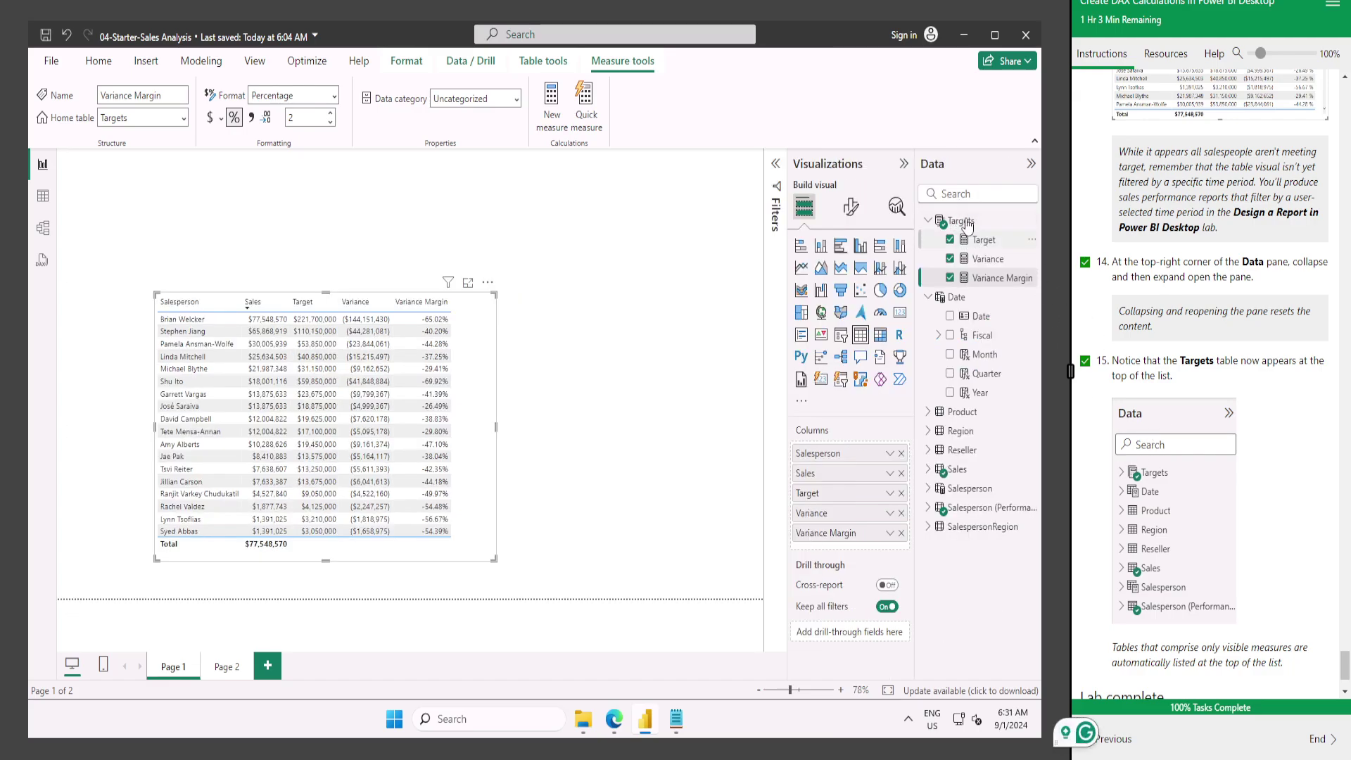
Read the lab's closing instructions and collapse the Date table in the Data pane.
{"action": "scroll", "coordinate": [1174, 476], "scroll_direction": "down", "scroll_amount": 1}
{"action": "scroll", "coordinate": [1173, 474], "scroll_direction": "down", "scroll_amount": 1}
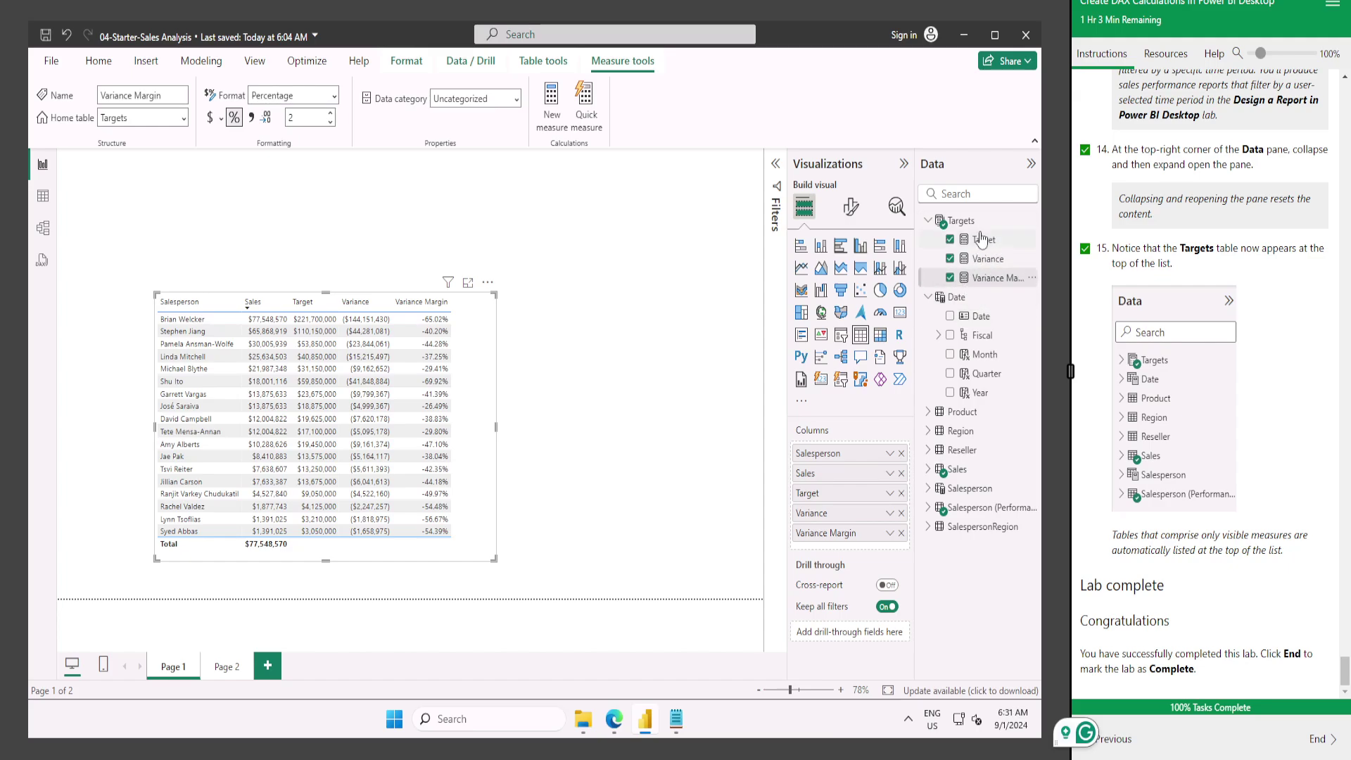
{"action": "left_click", "coordinate": [929, 299]}
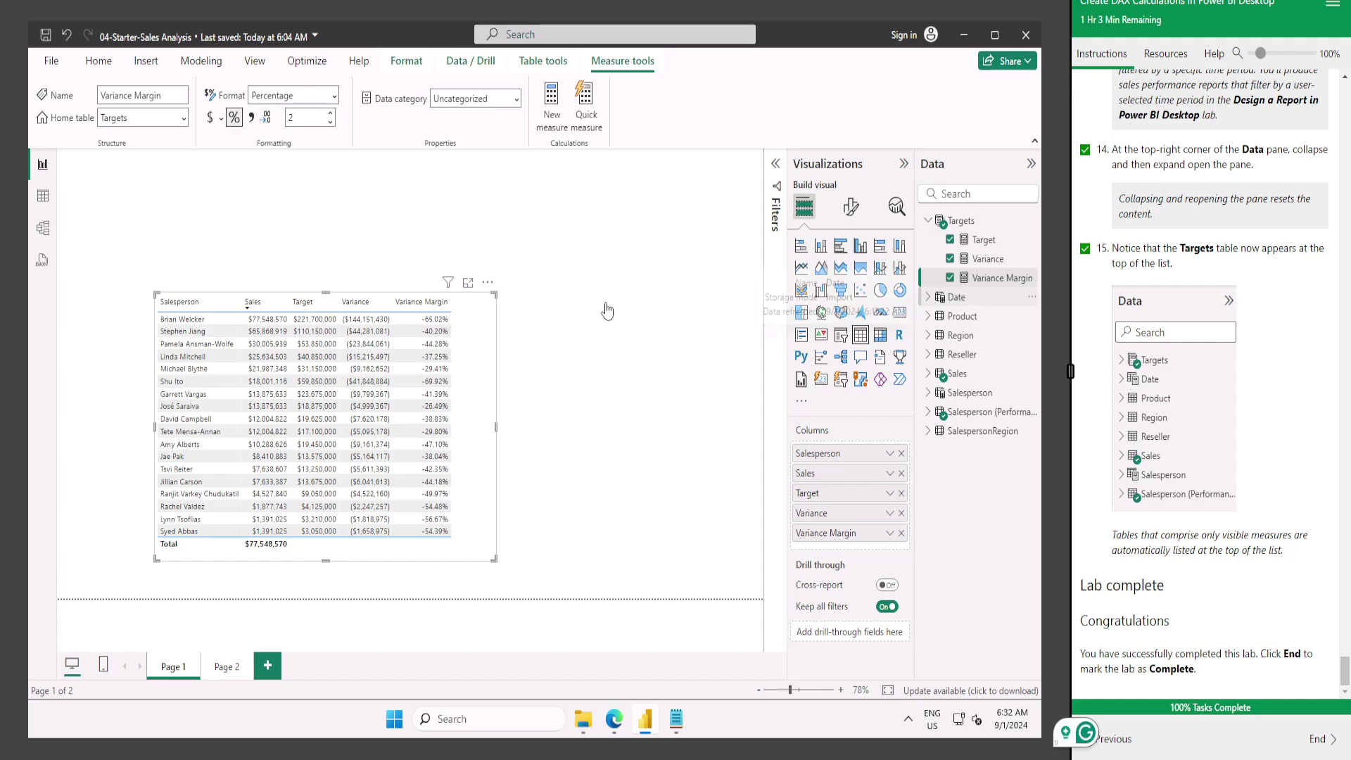